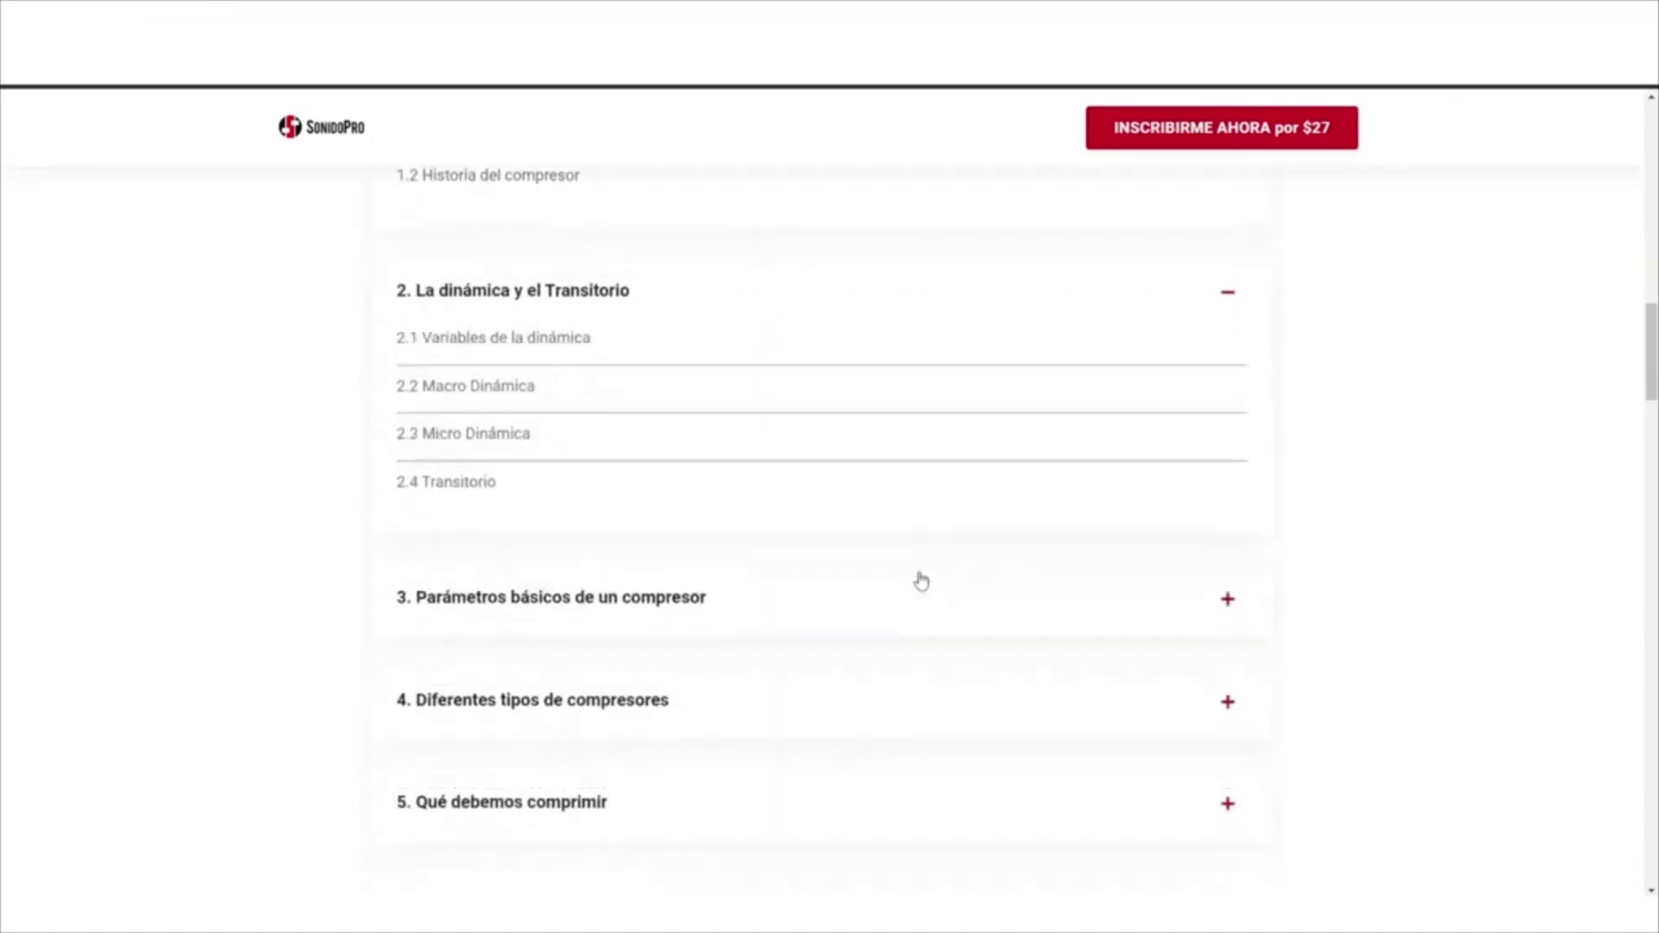
# Review the compressor course syllabus, expanding the sections on basic parameters, compressor types and what to compress
pyautogui.click(824, 553)
pyautogui.scroll(-4, 819, 551)
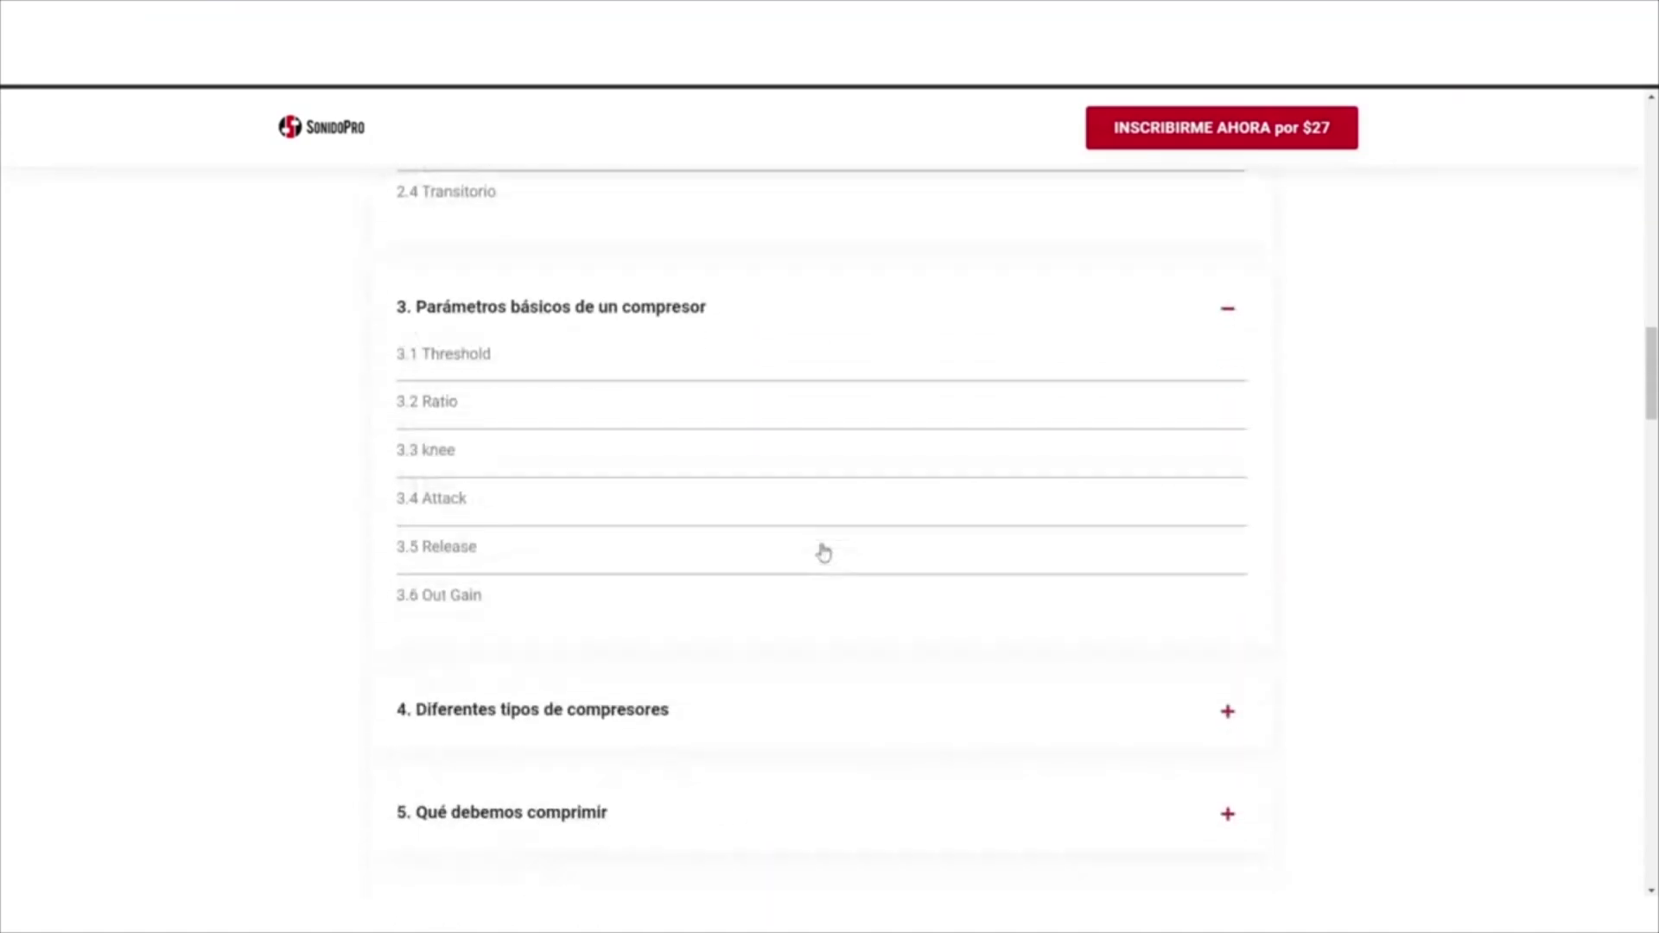
pyautogui.click(821, 581)
pyautogui.scroll(-6, 823, 575)
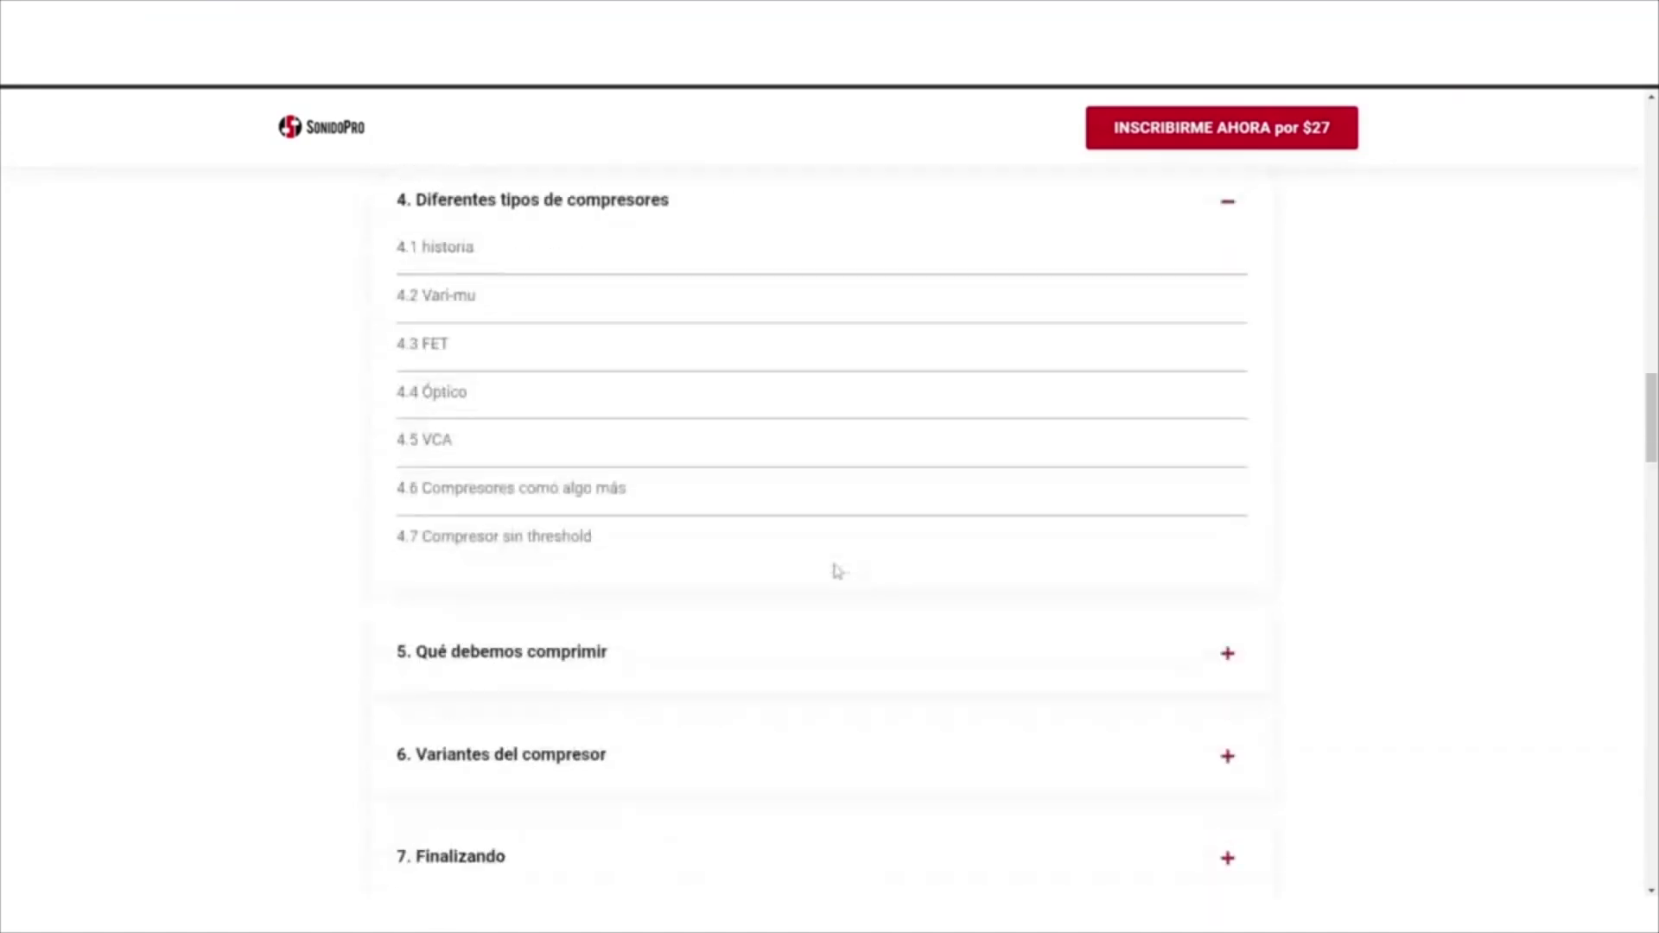
pyautogui.click(824, 552)
pyautogui.scroll(-5, 823, 553)
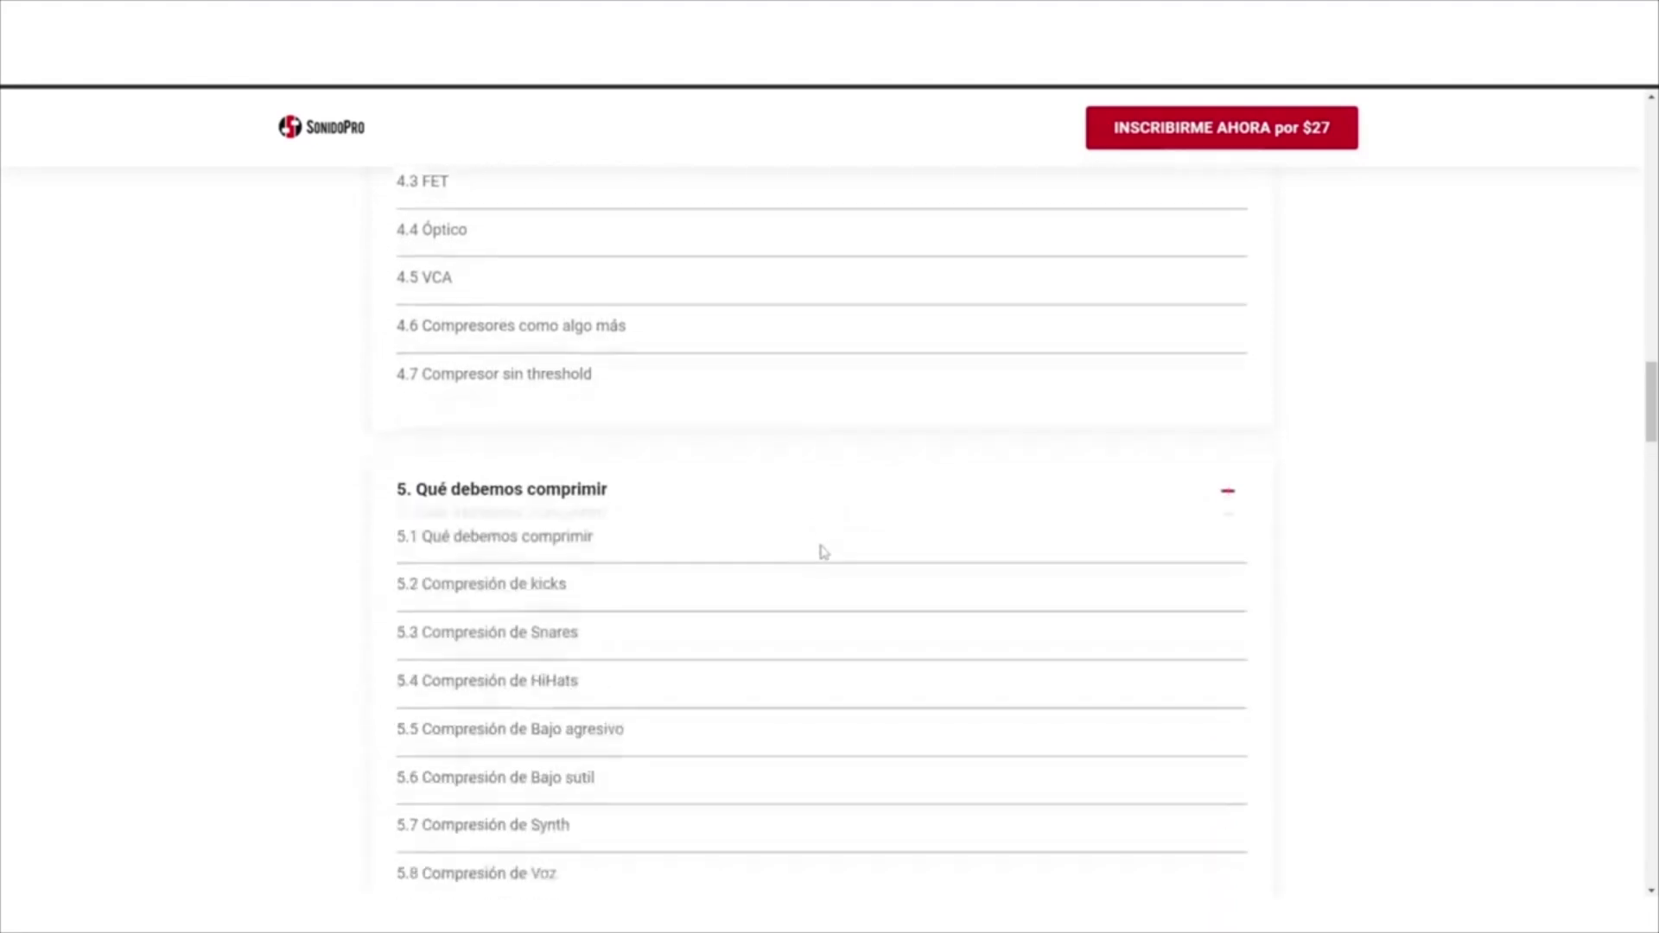
pyautogui.scroll(-9, 823, 551)
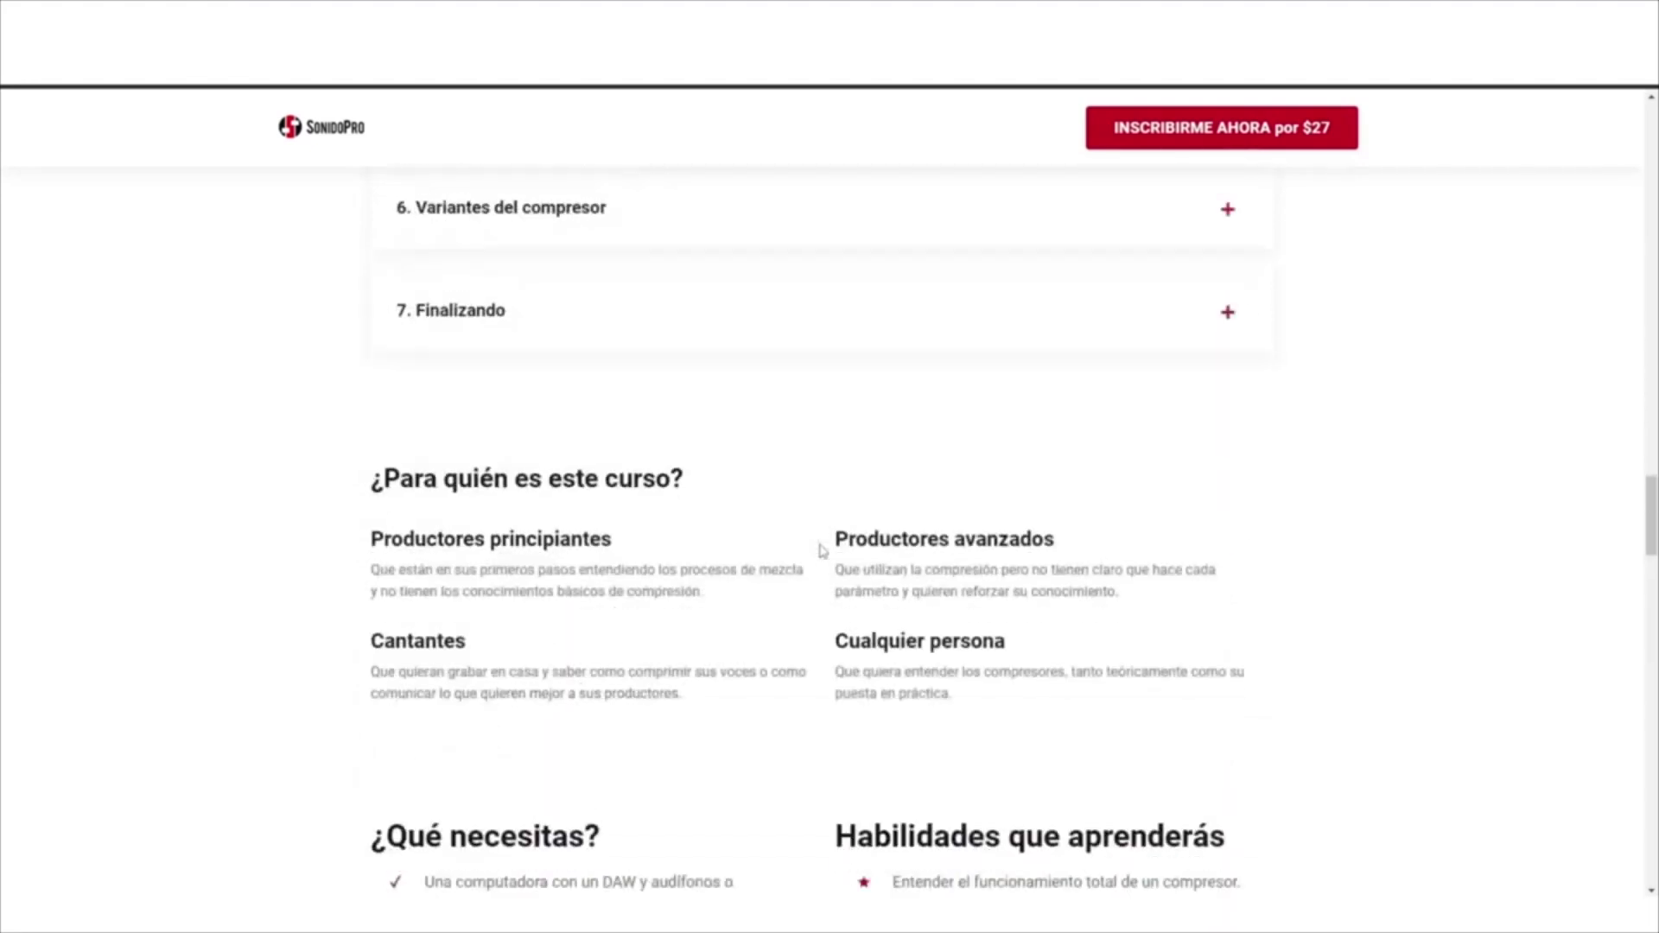
pyautogui.click(711, 223)
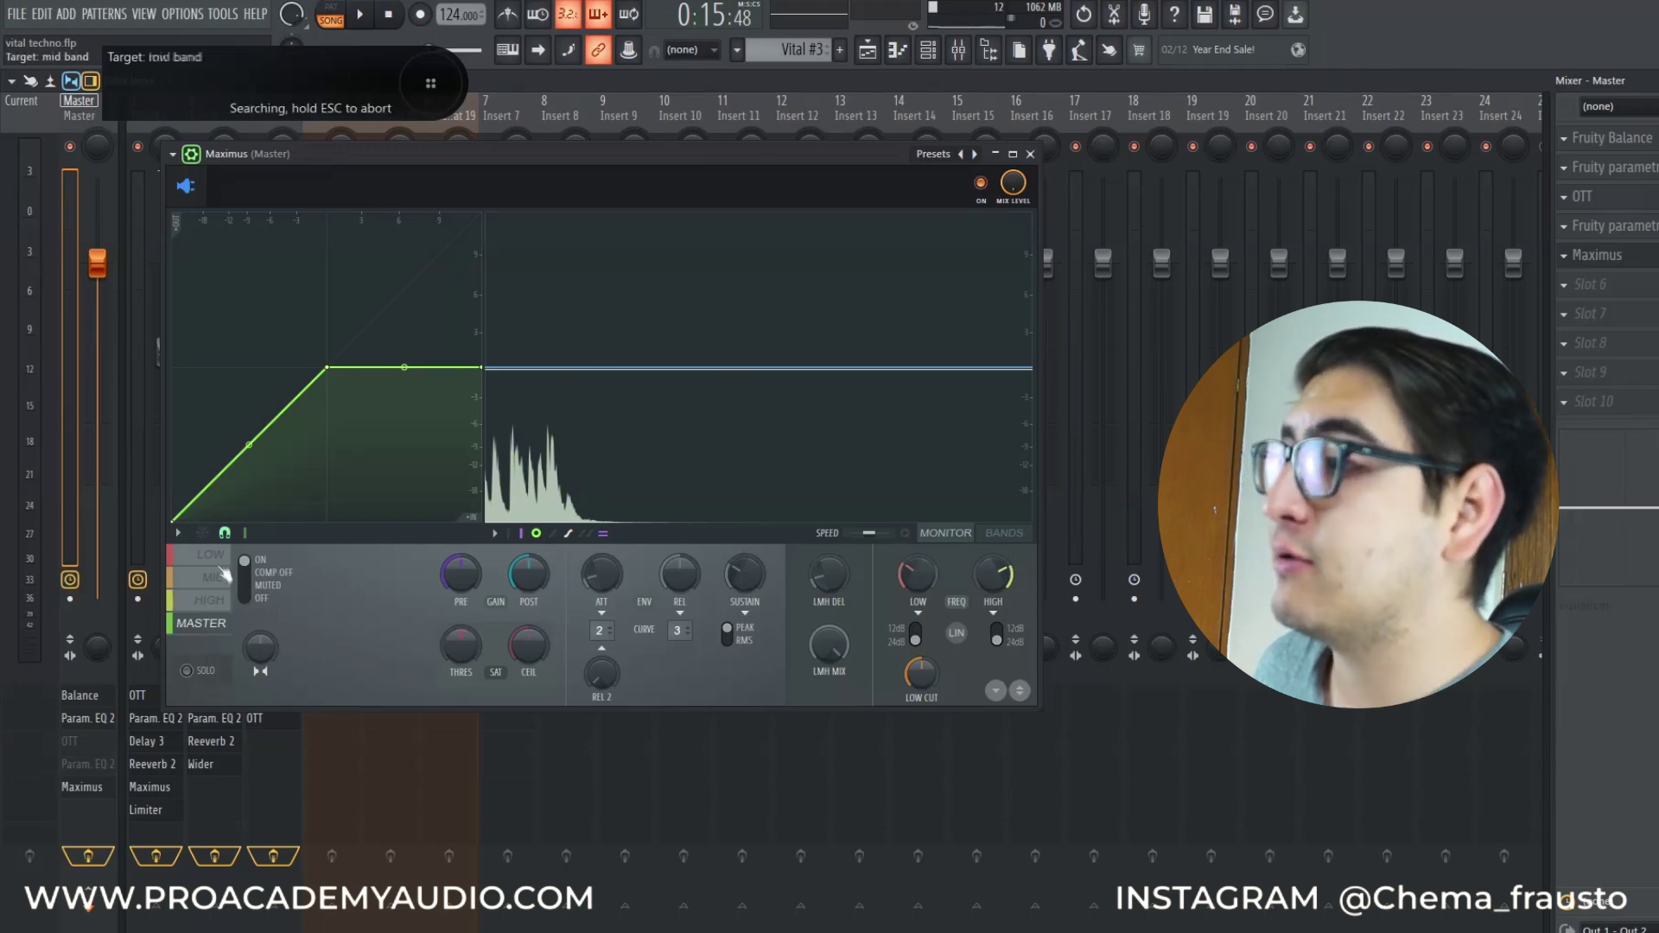
# On the master band's curve, raise the end point to 12 dB and move the middle point to about -14.2 dB on the diagonal
pyautogui.click(214, 602)
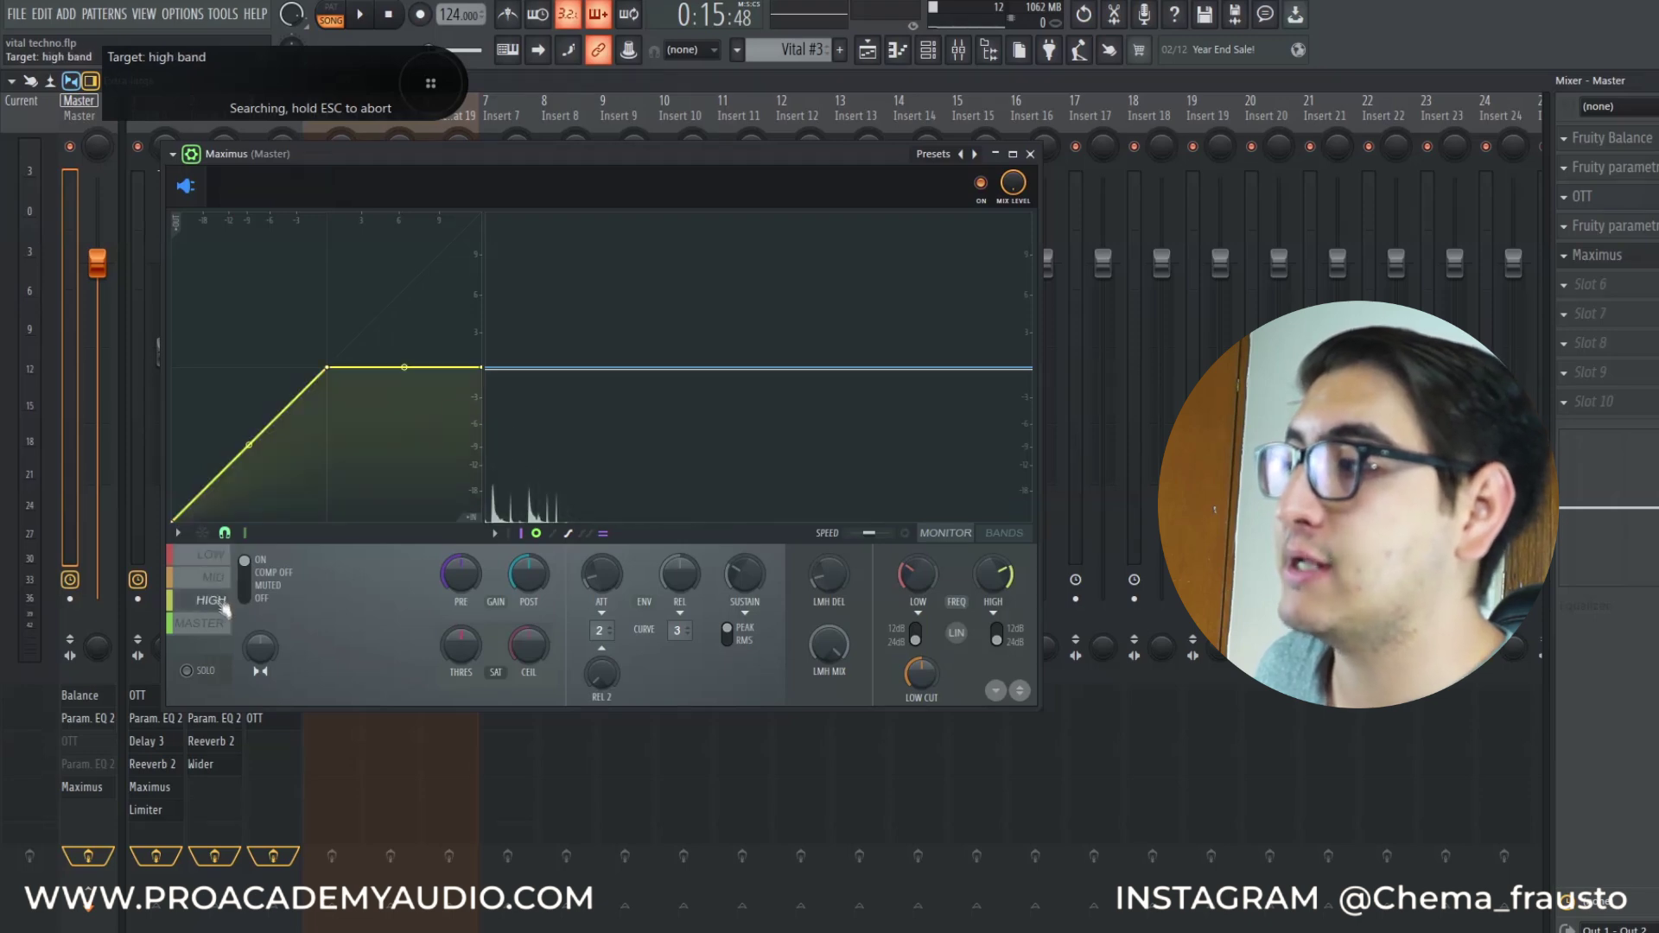
pyautogui.click(227, 629)
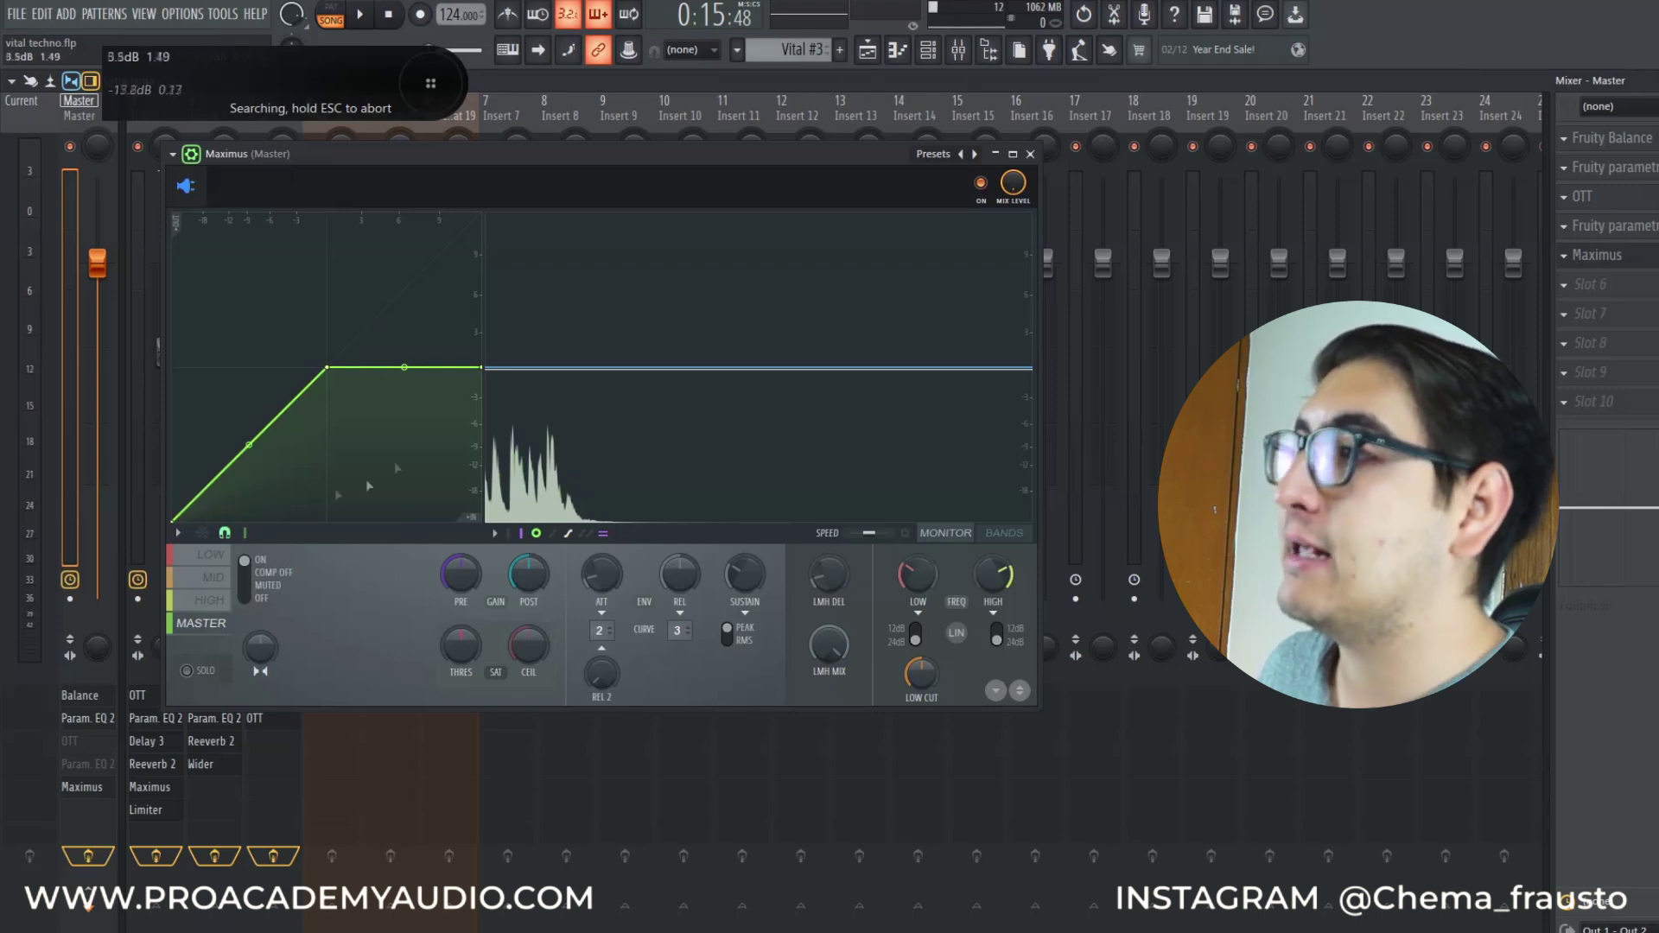
pyautogui.moveTo(481, 369); pyautogui.dragTo(481, 213)
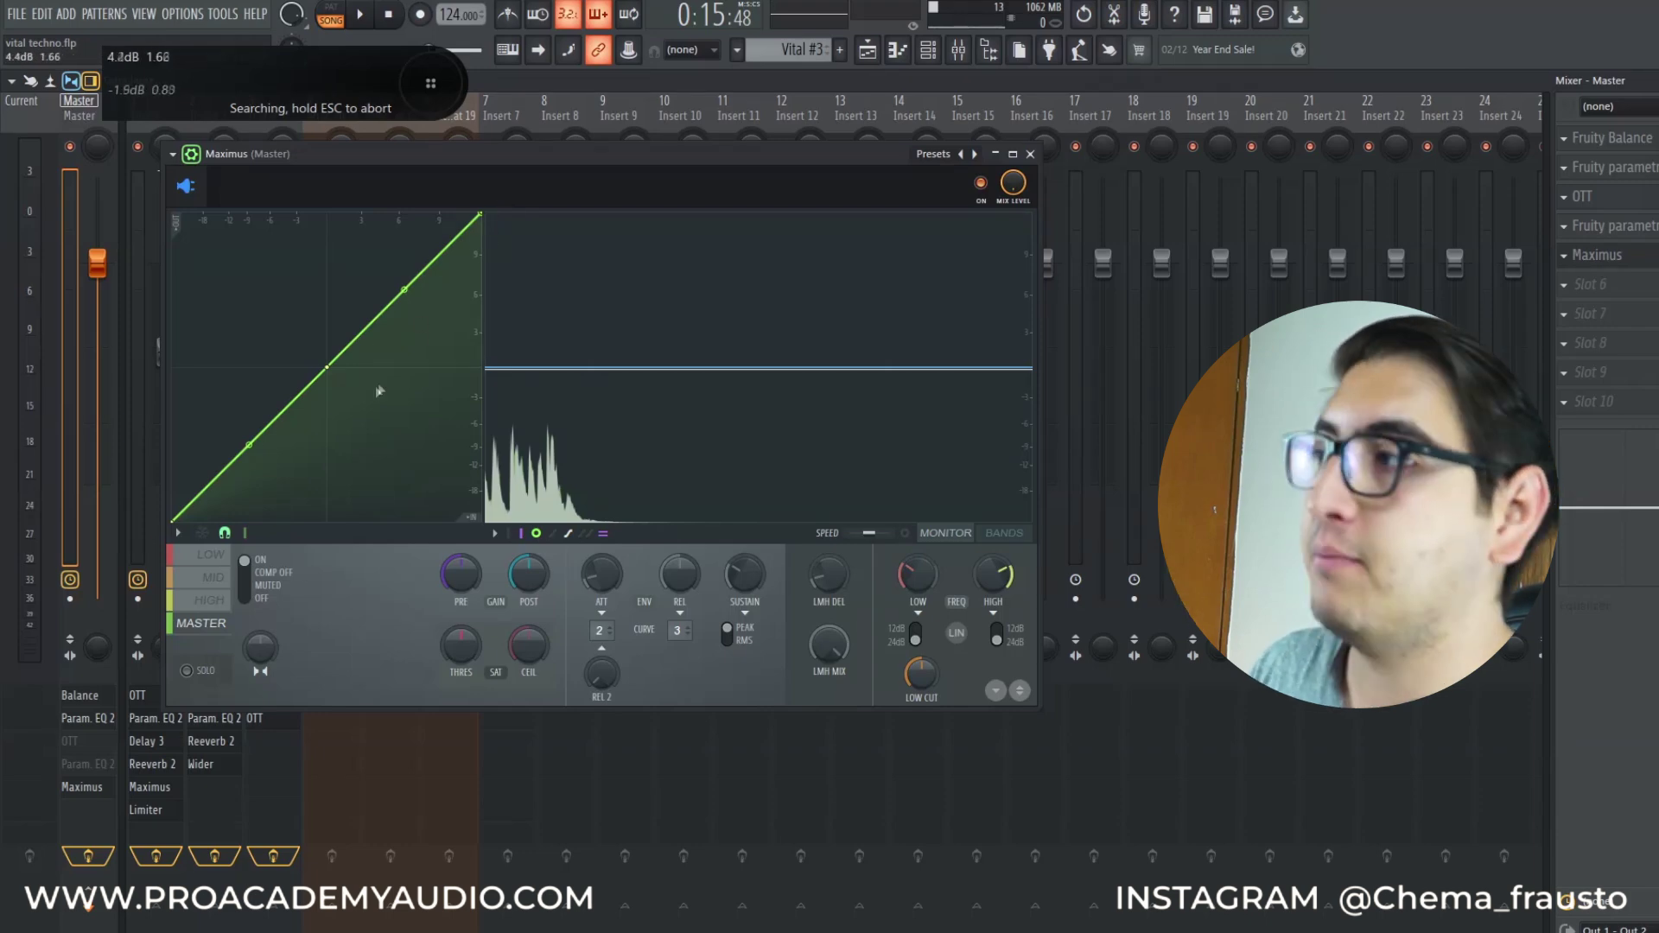
pyautogui.moveTo(329, 371); pyautogui.dragTo(227, 475)
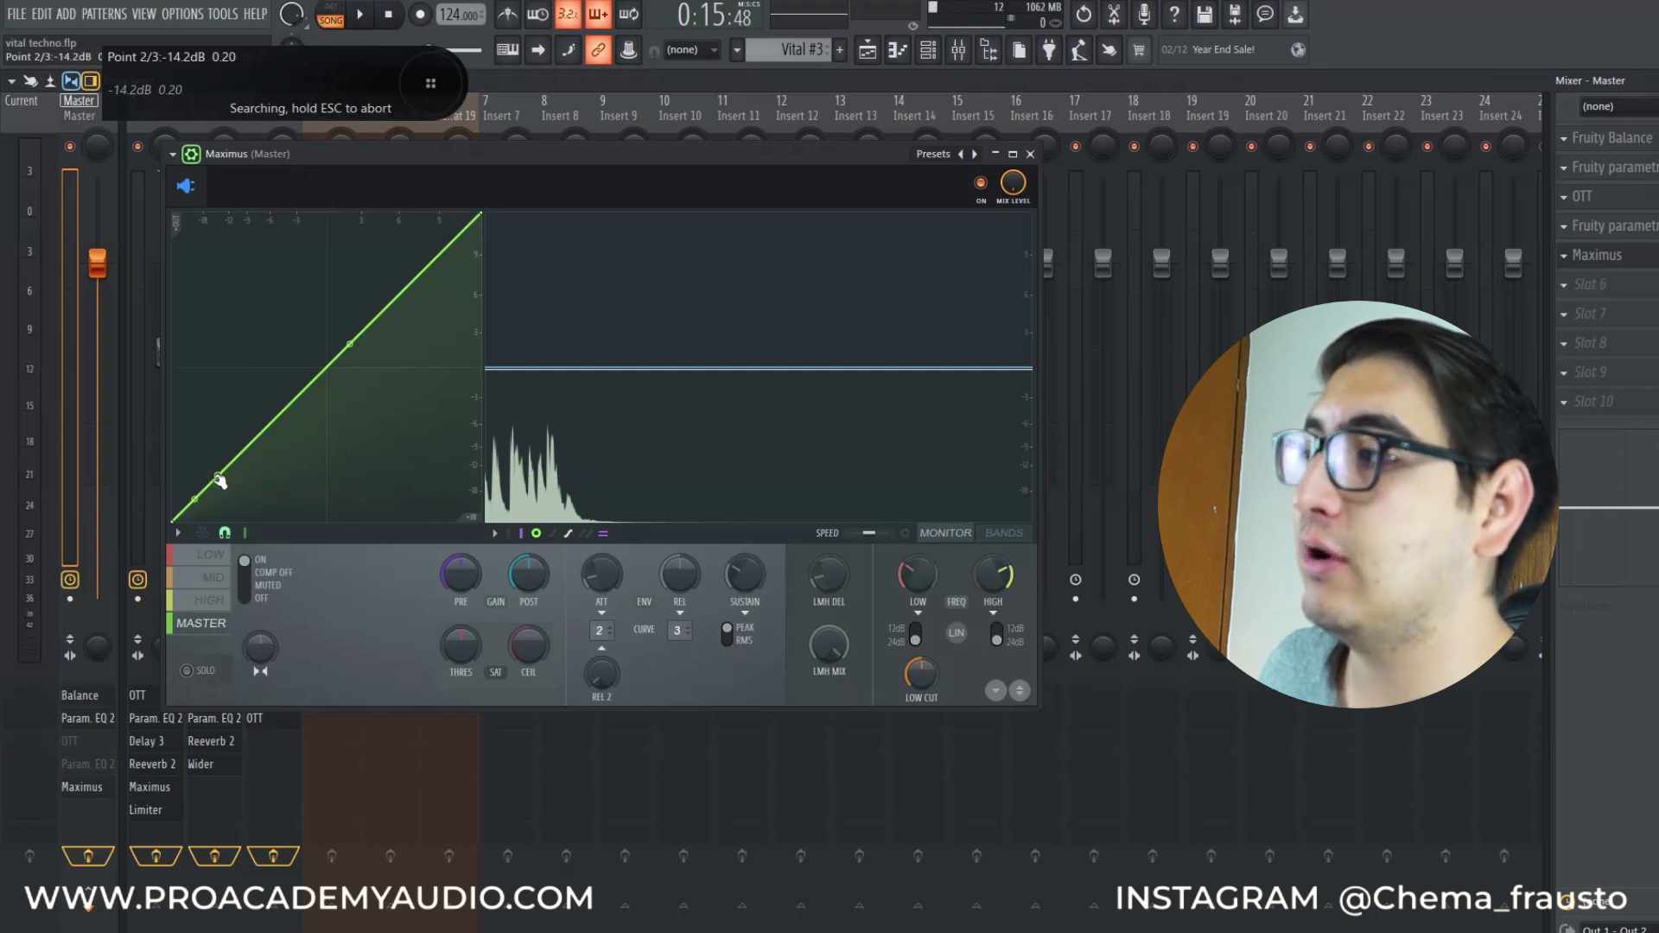
pyautogui.moveTo(228, 477)
pyautogui.mouseDown()
pyautogui.moveTo(386, 303)
pyautogui.moveTo(217, 476)
pyautogui.mouseUp()
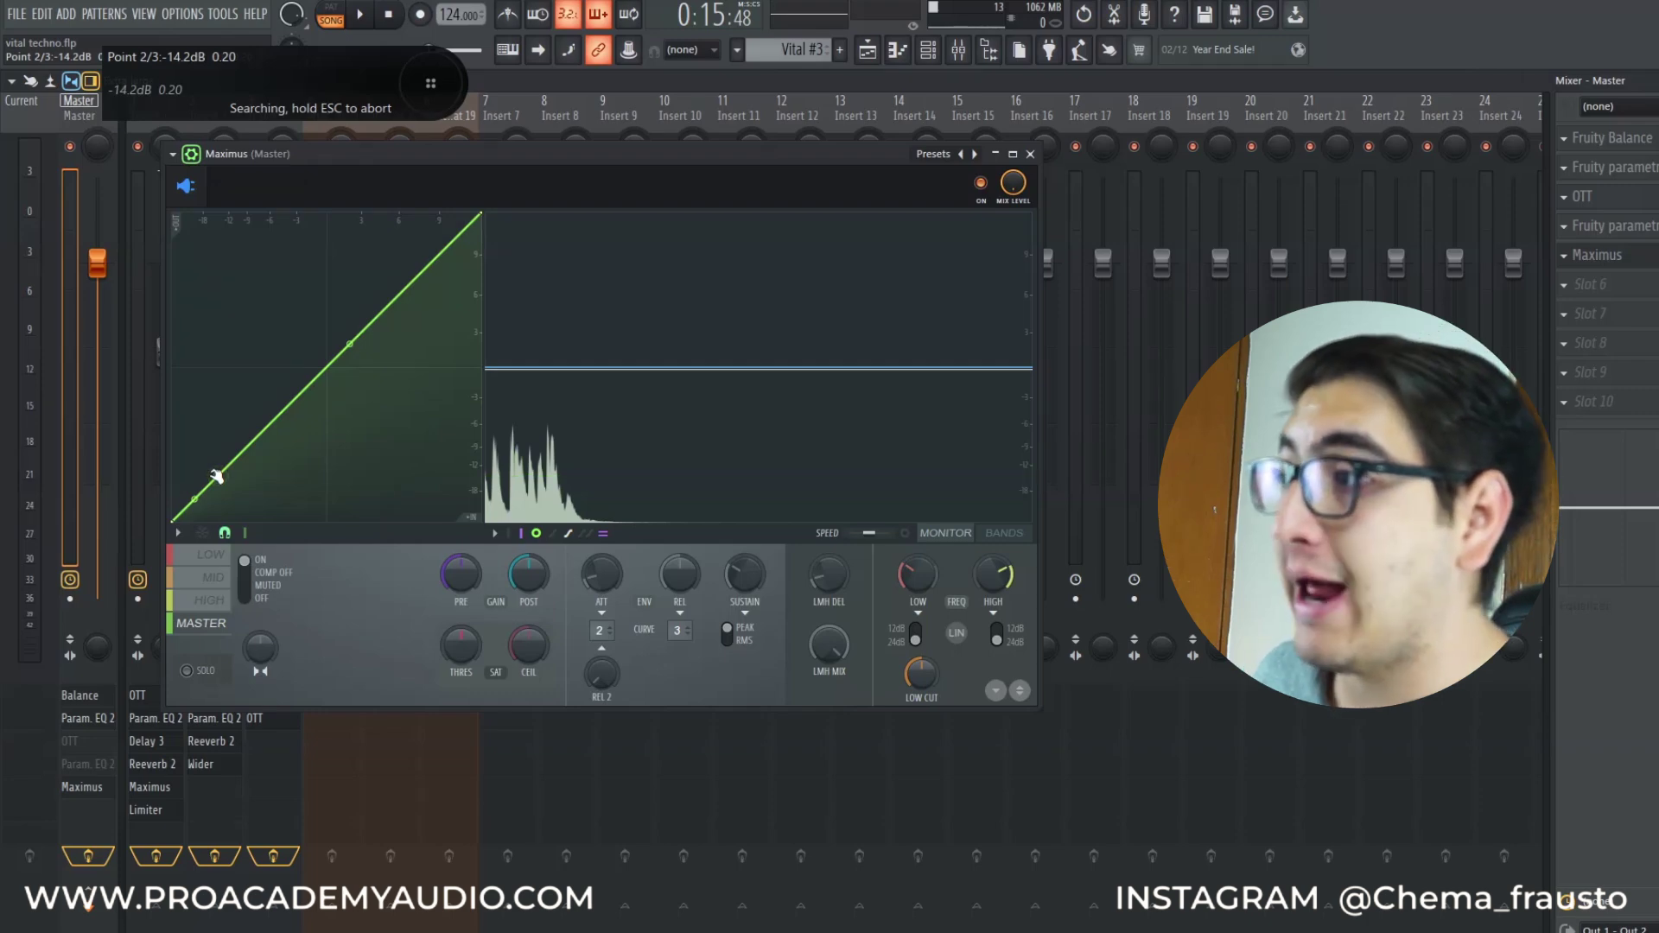
pyautogui.moveTo(222, 475); pyautogui.dragTo(232, 495)
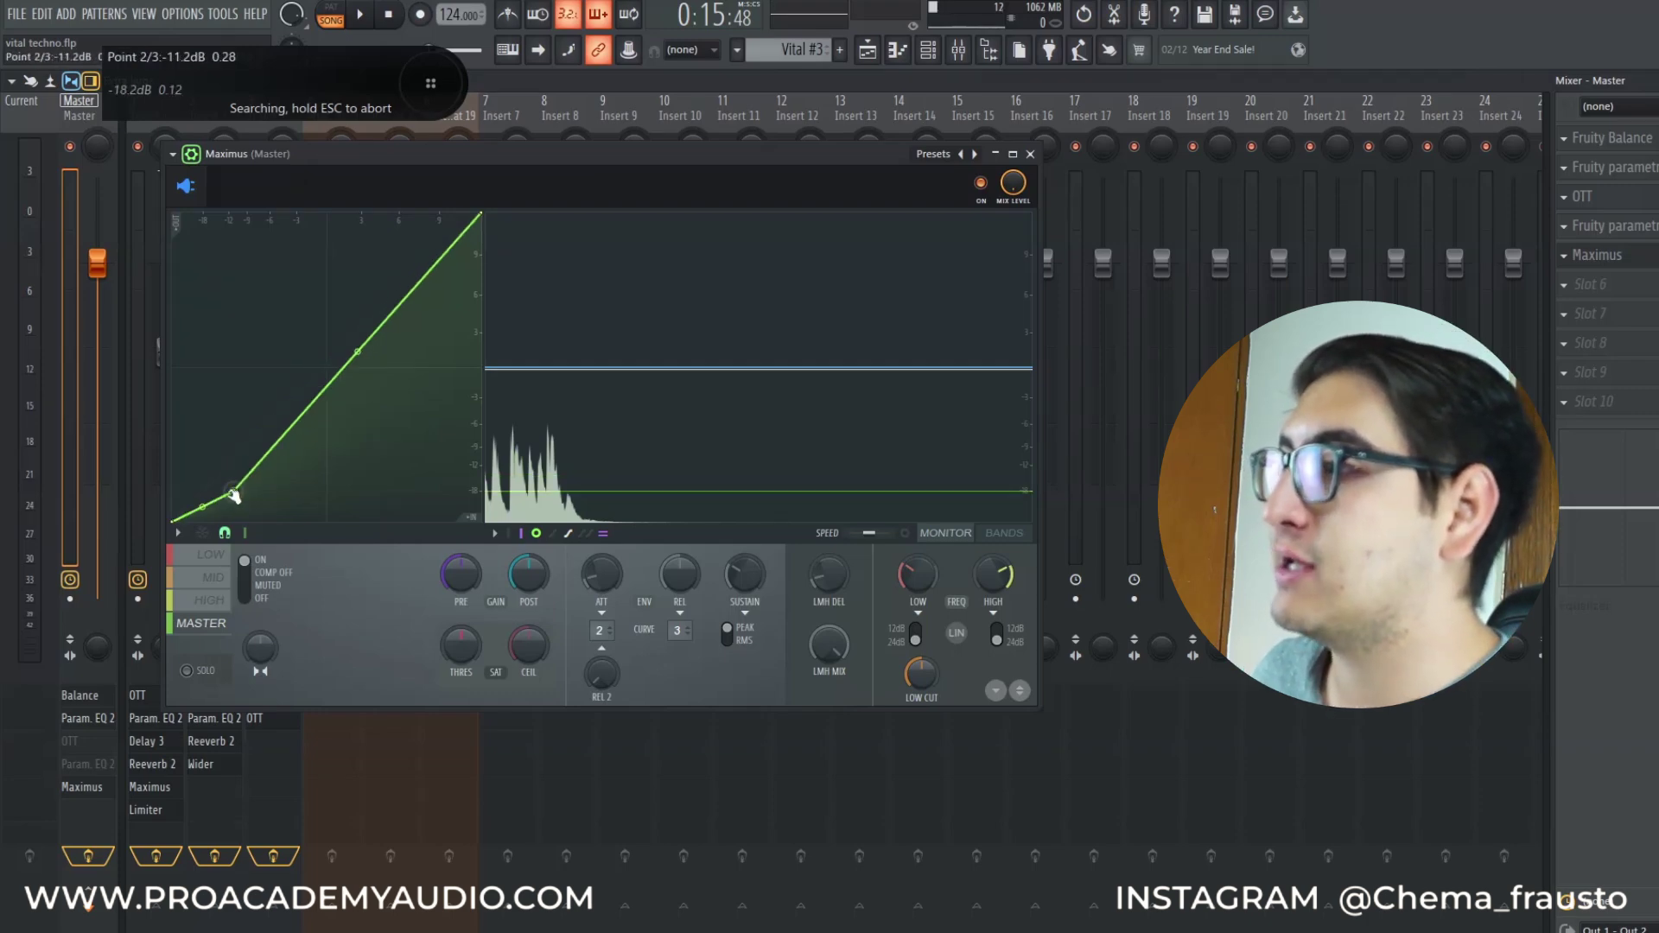
pyautogui.moveTo(234, 495)
pyautogui.mouseDown()
pyautogui.moveTo(205, 477)
pyautogui.moveTo(220, 476)
pyautogui.mouseUp()
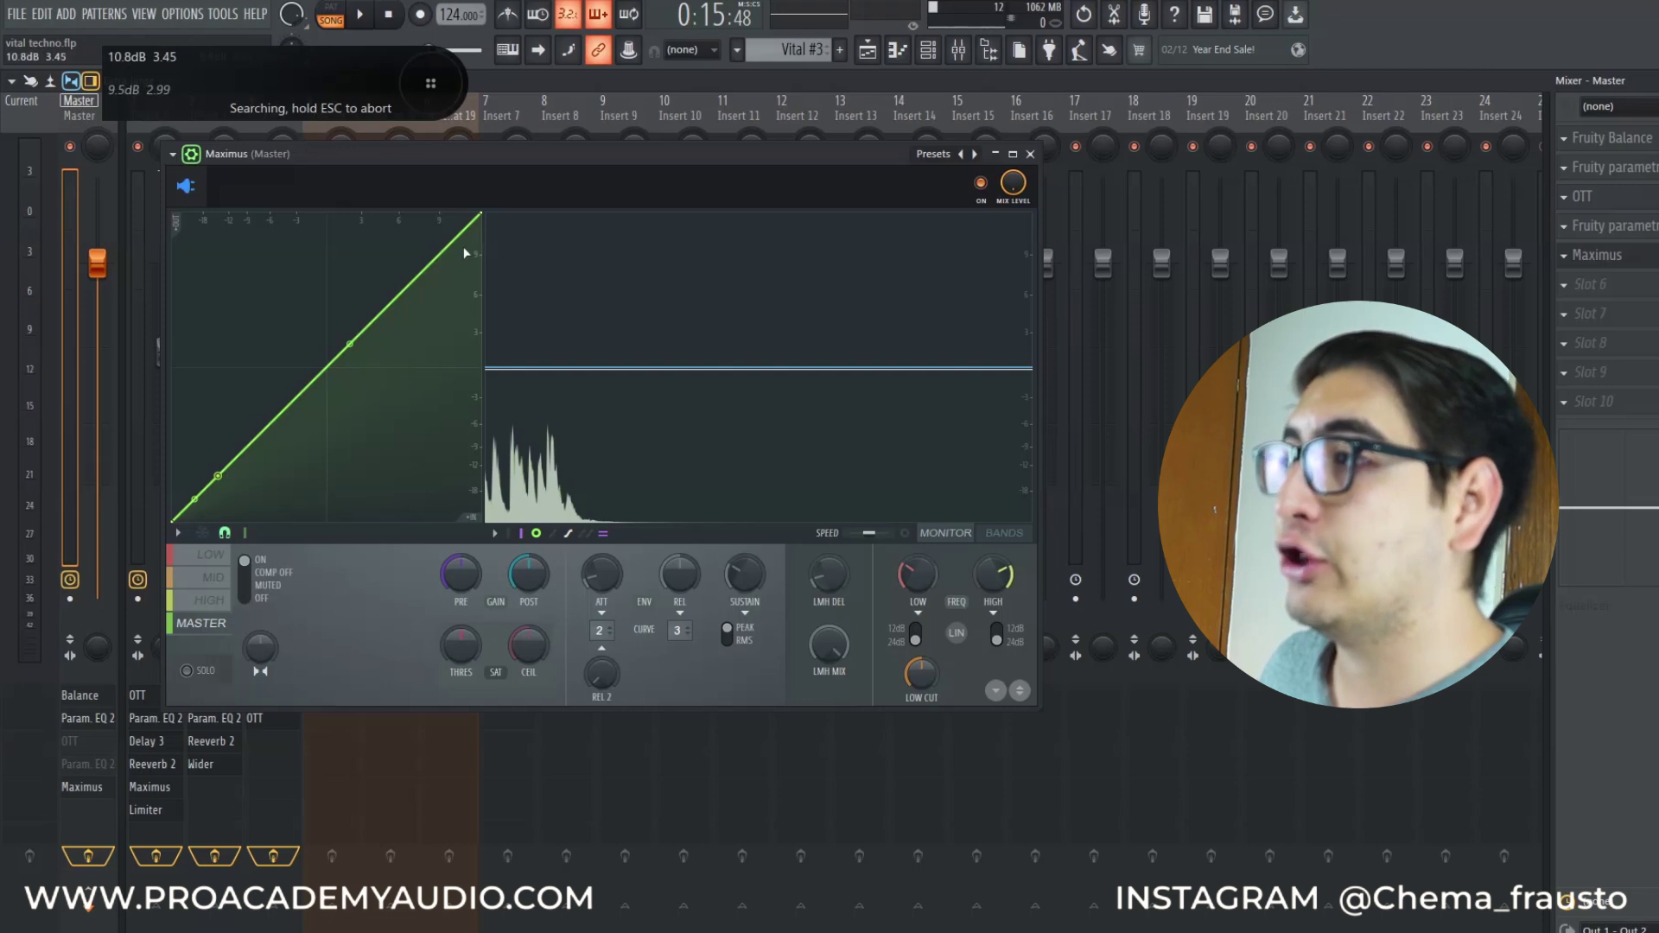
# Lower the end point of the master curve to below 0 dB and play the song to audition the compression
pyautogui.click(482, 214)
pyautogui.moveTo(484, 213); pyautogui.dragTo(481, 403)
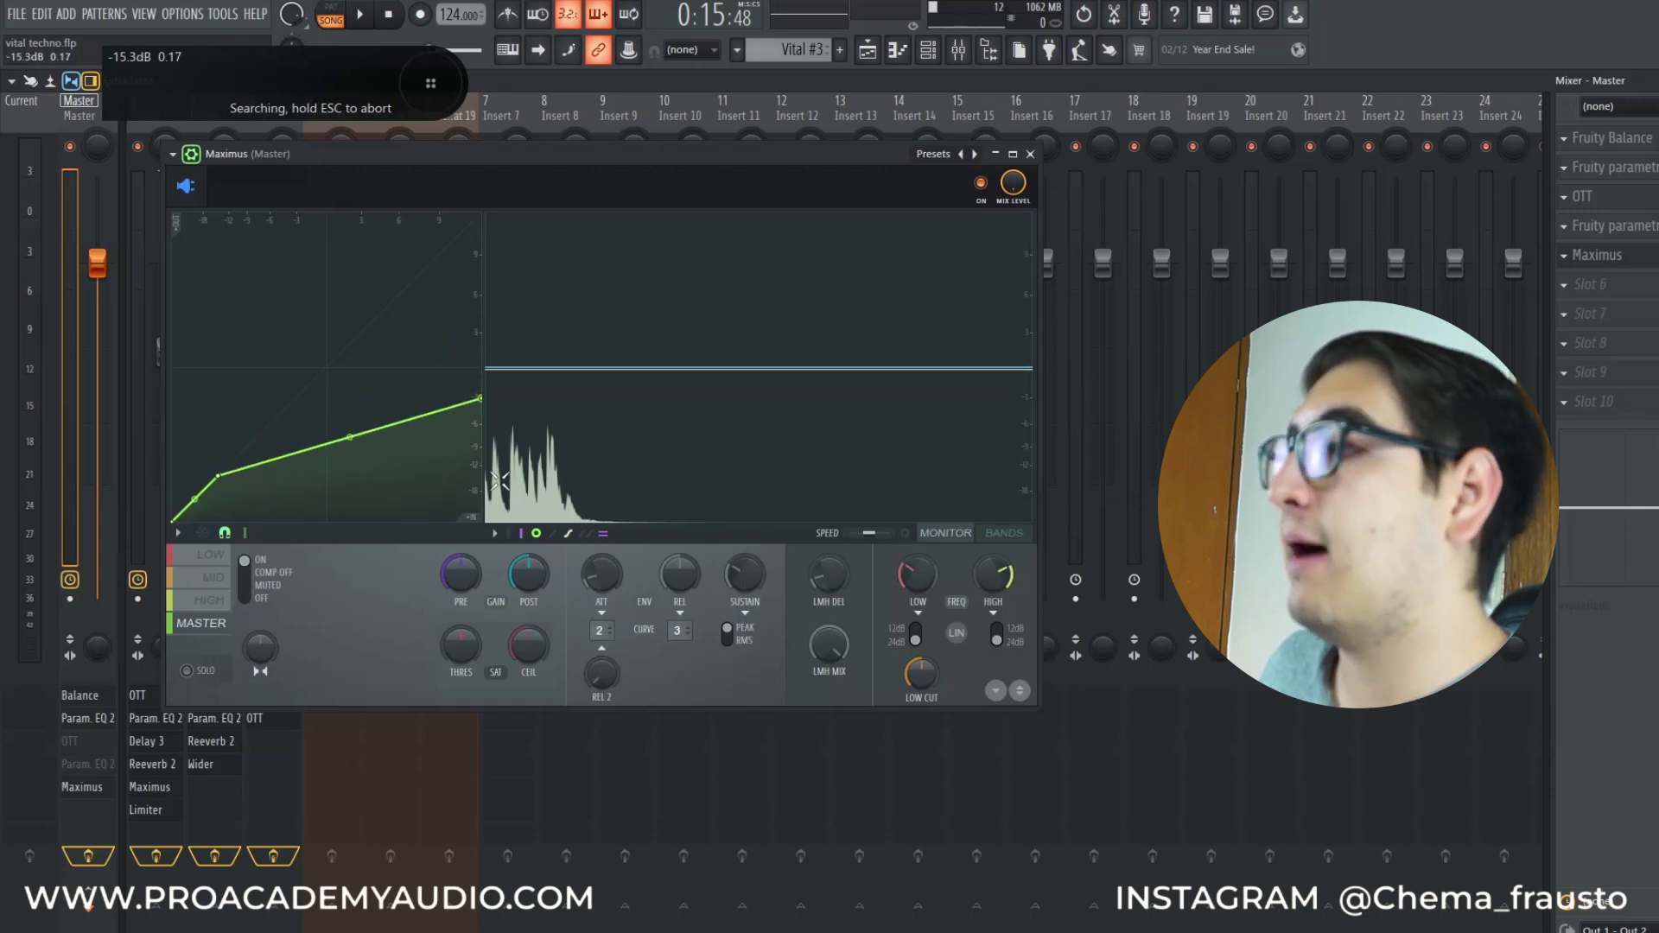
pyautogui.press('space')
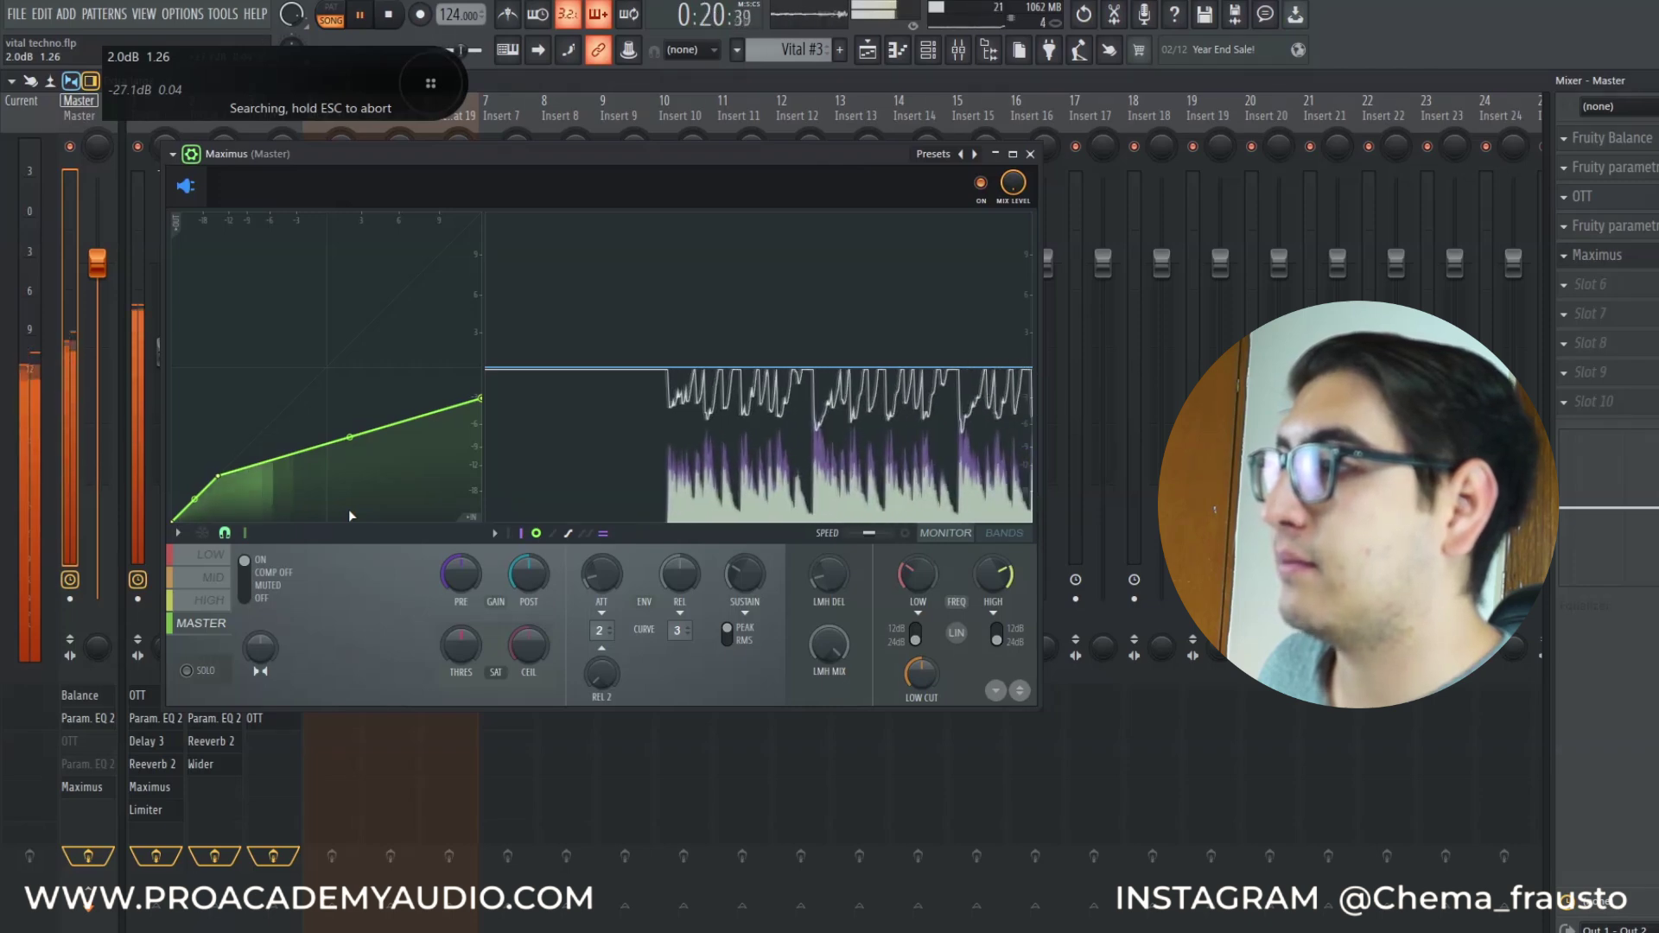
pyautogui.press('space')
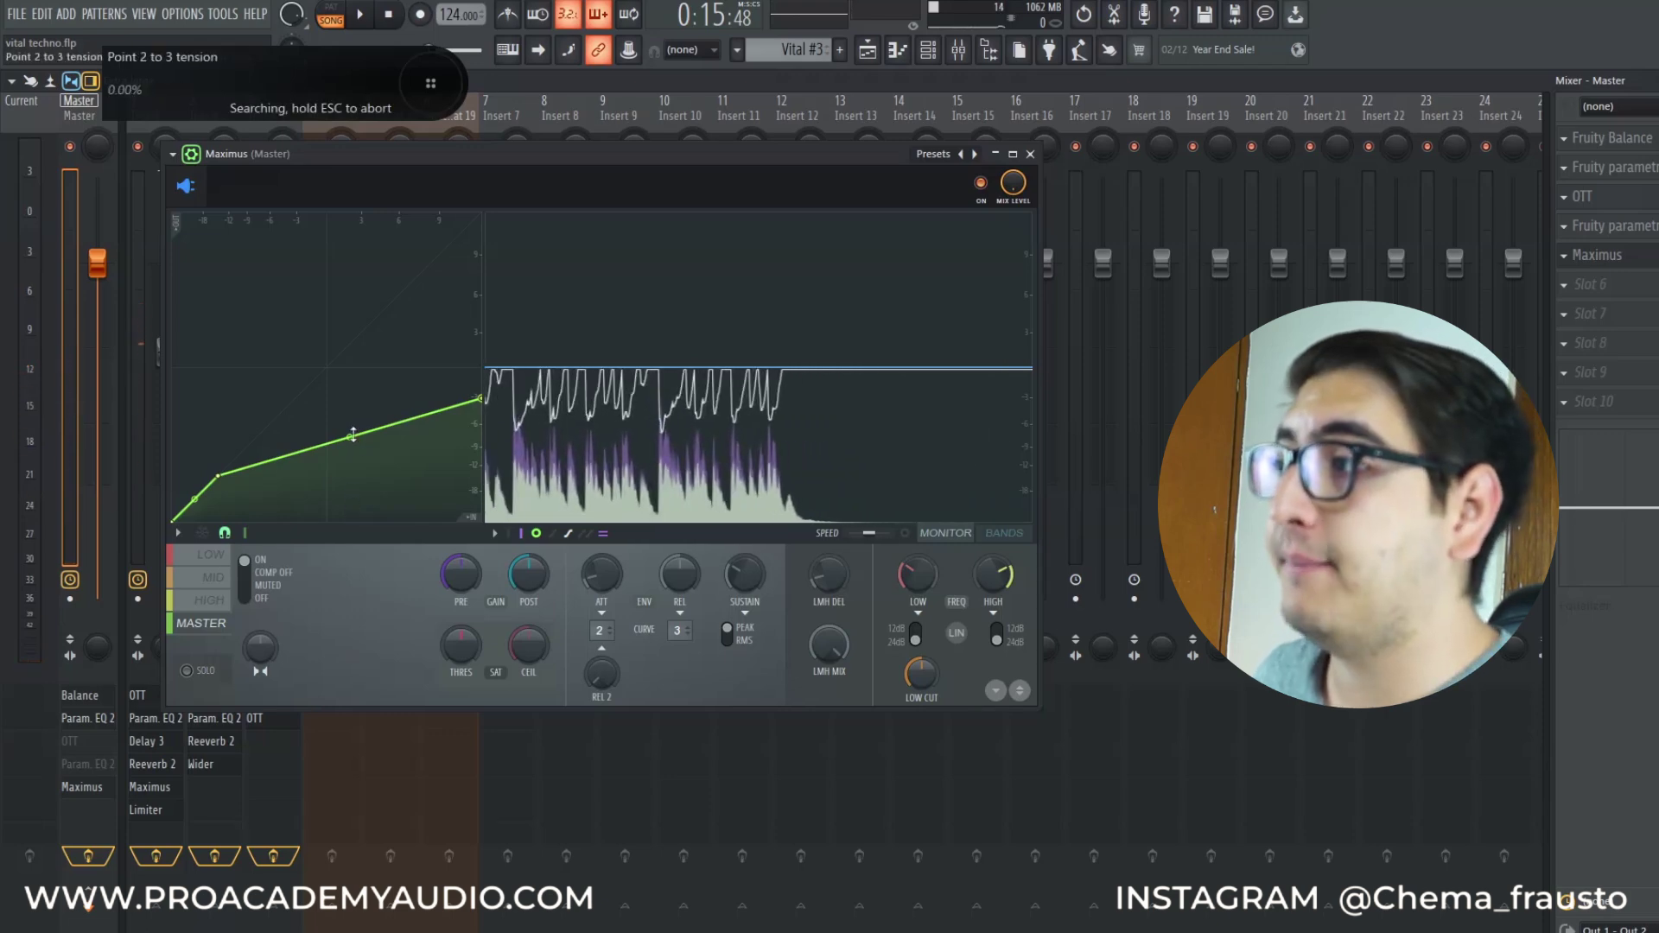
# Bend the master curve upward between points 2 and 3 with about 20% tension and audition the softer compression
pyautogui.moveTo(349, 436); pyautogui.dragTo(349, 414)
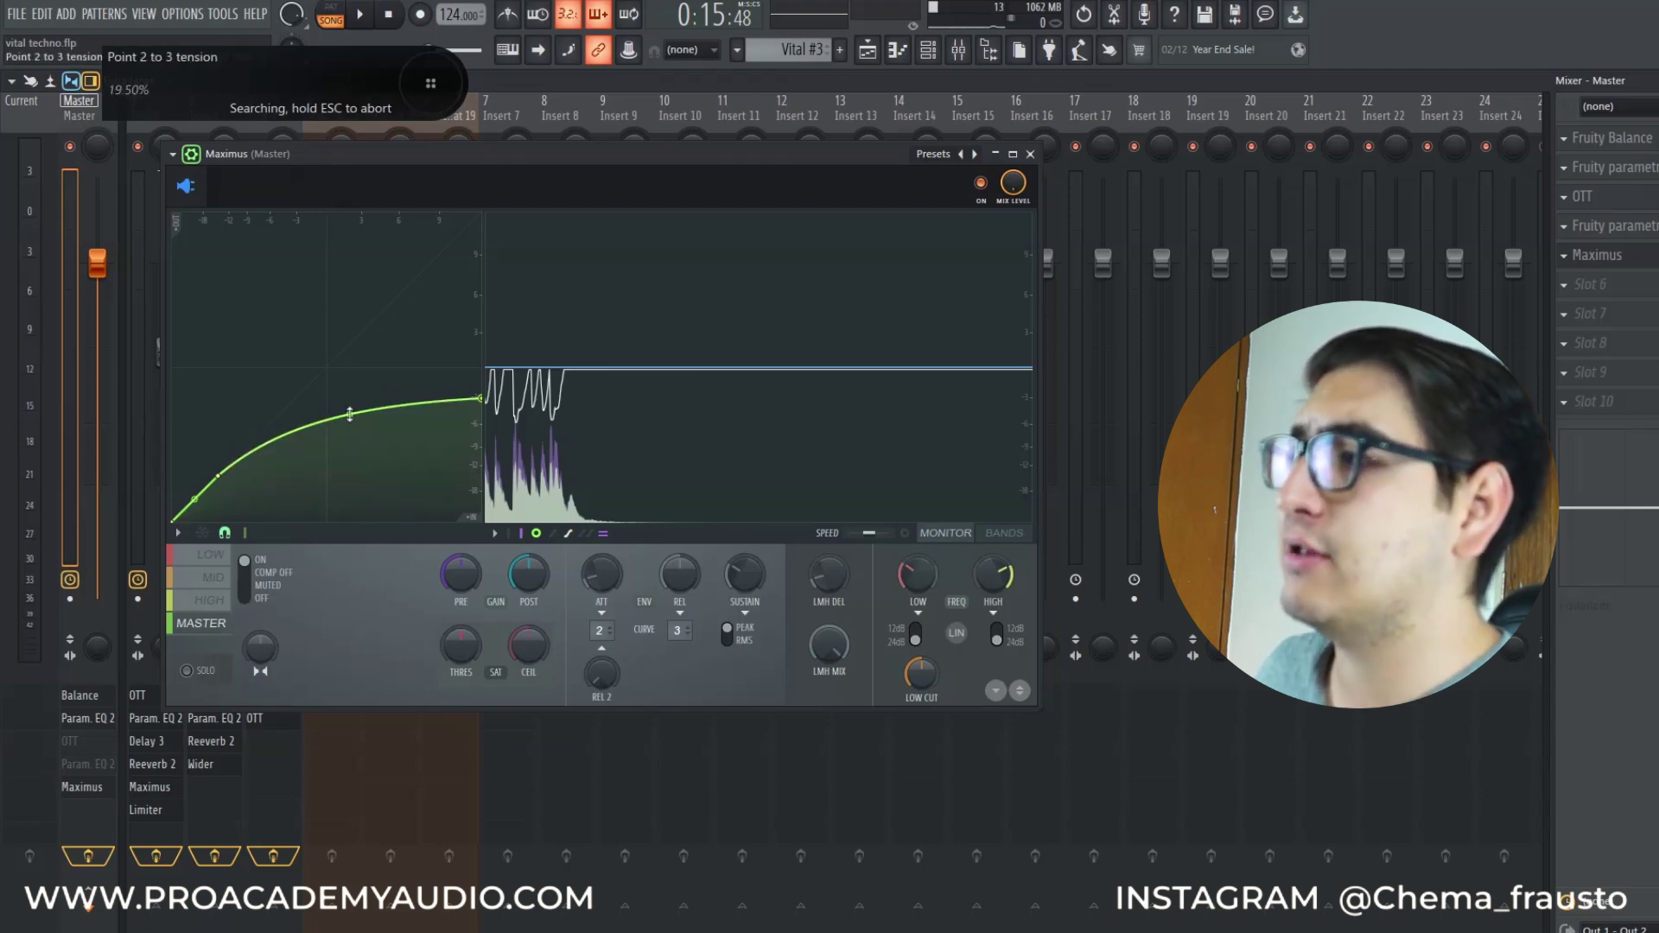
pyautogui.press('space')
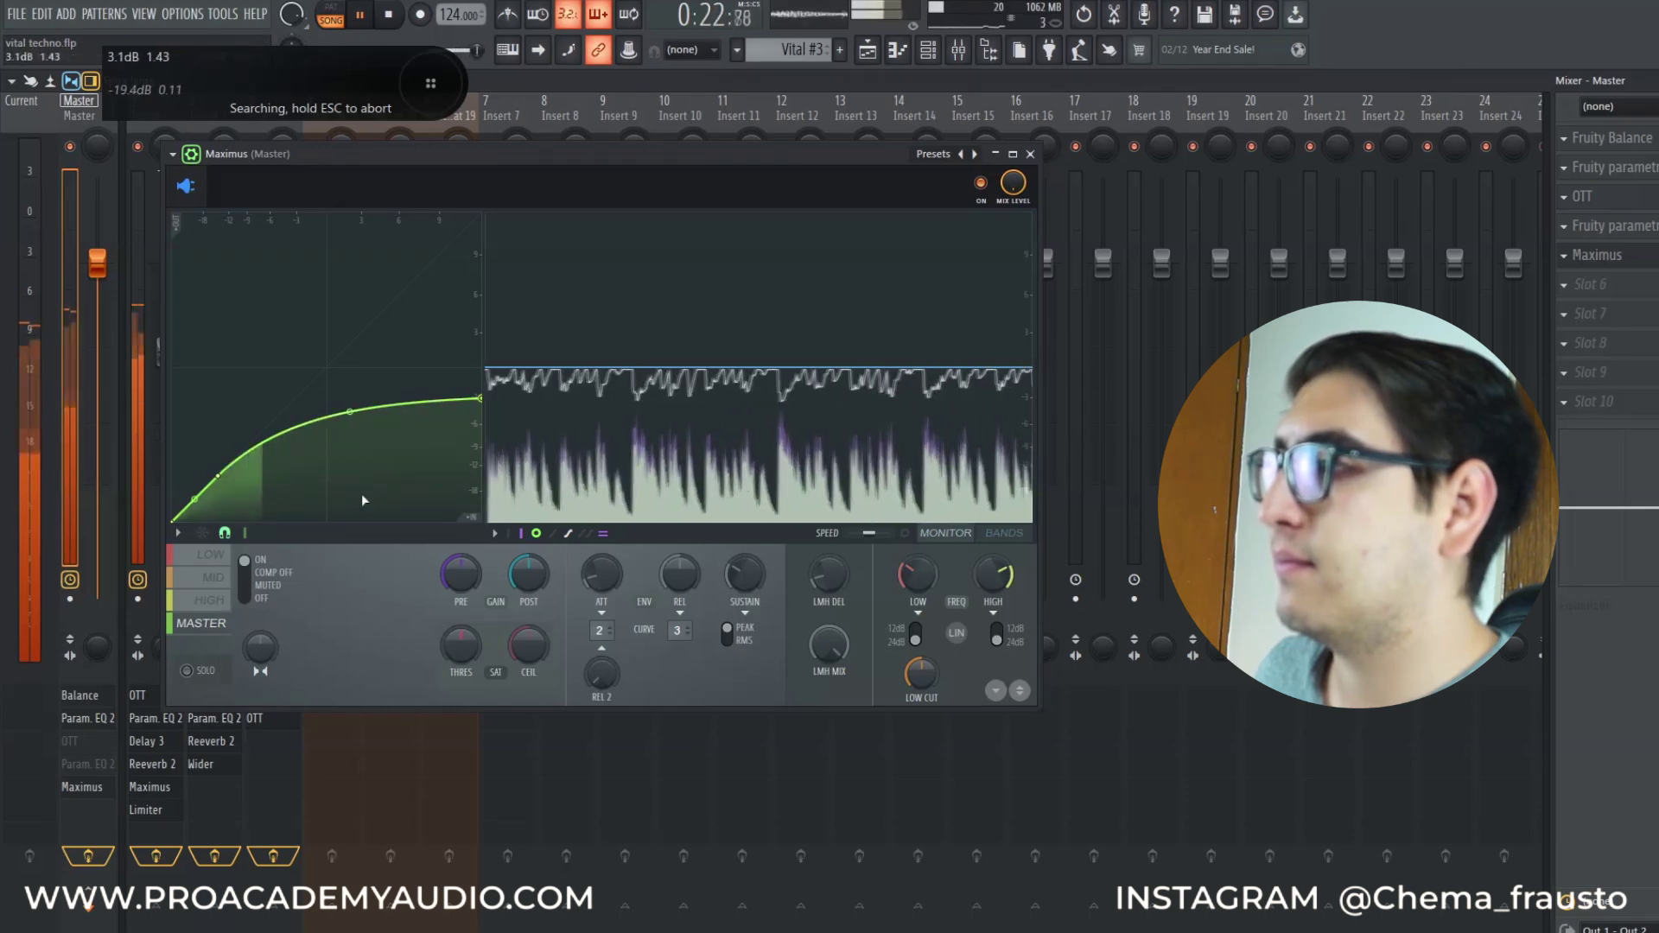
pyautogui.press('space')
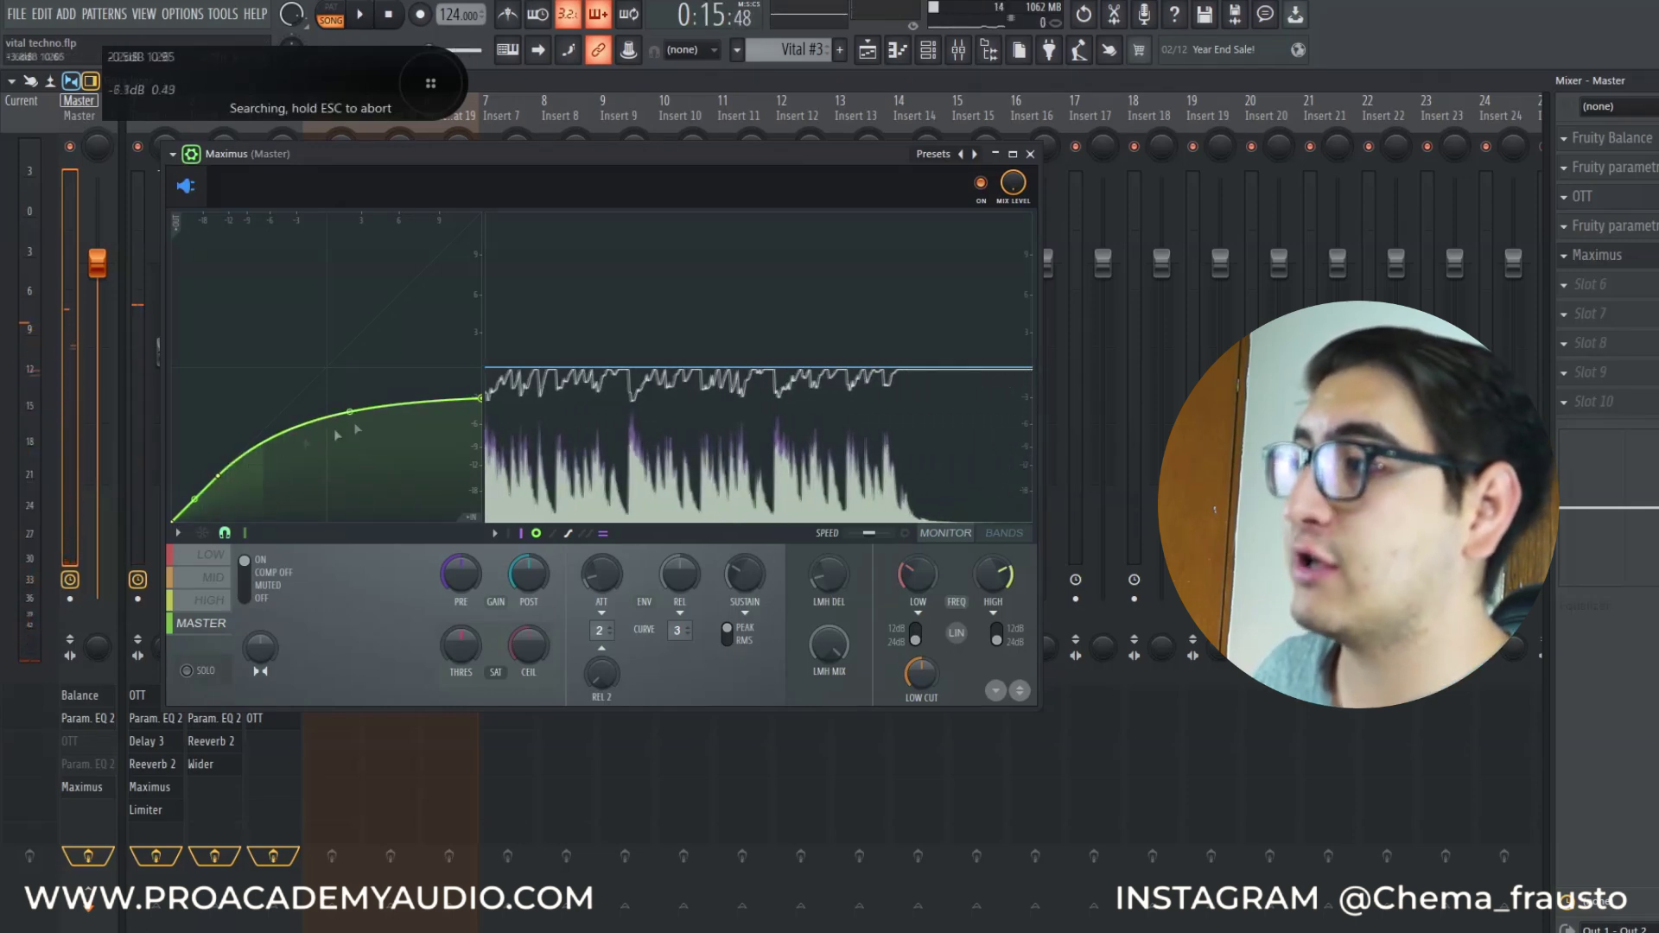
# Straighten the master curve between points 2 and 3 and return its end point to 12 dB
pyautogui.moveTo(350, 411); pyautogui.dragTo(354, 436)
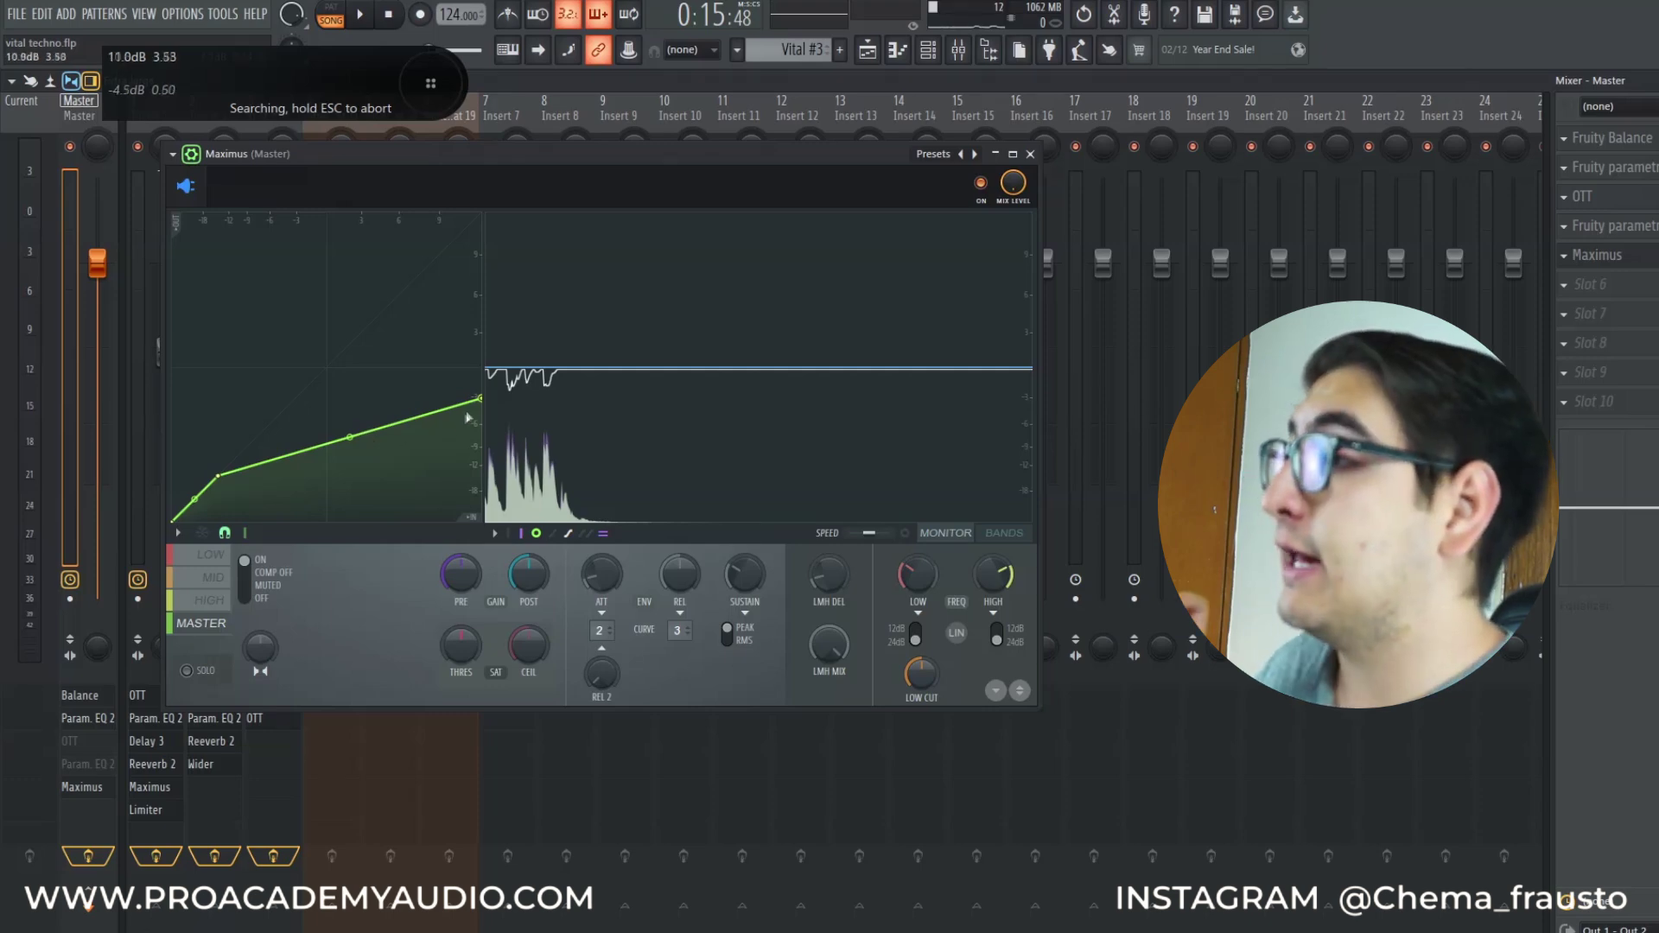
pyautogui.moveTo(482, 403); pyautogui.dragTo(484, 207)
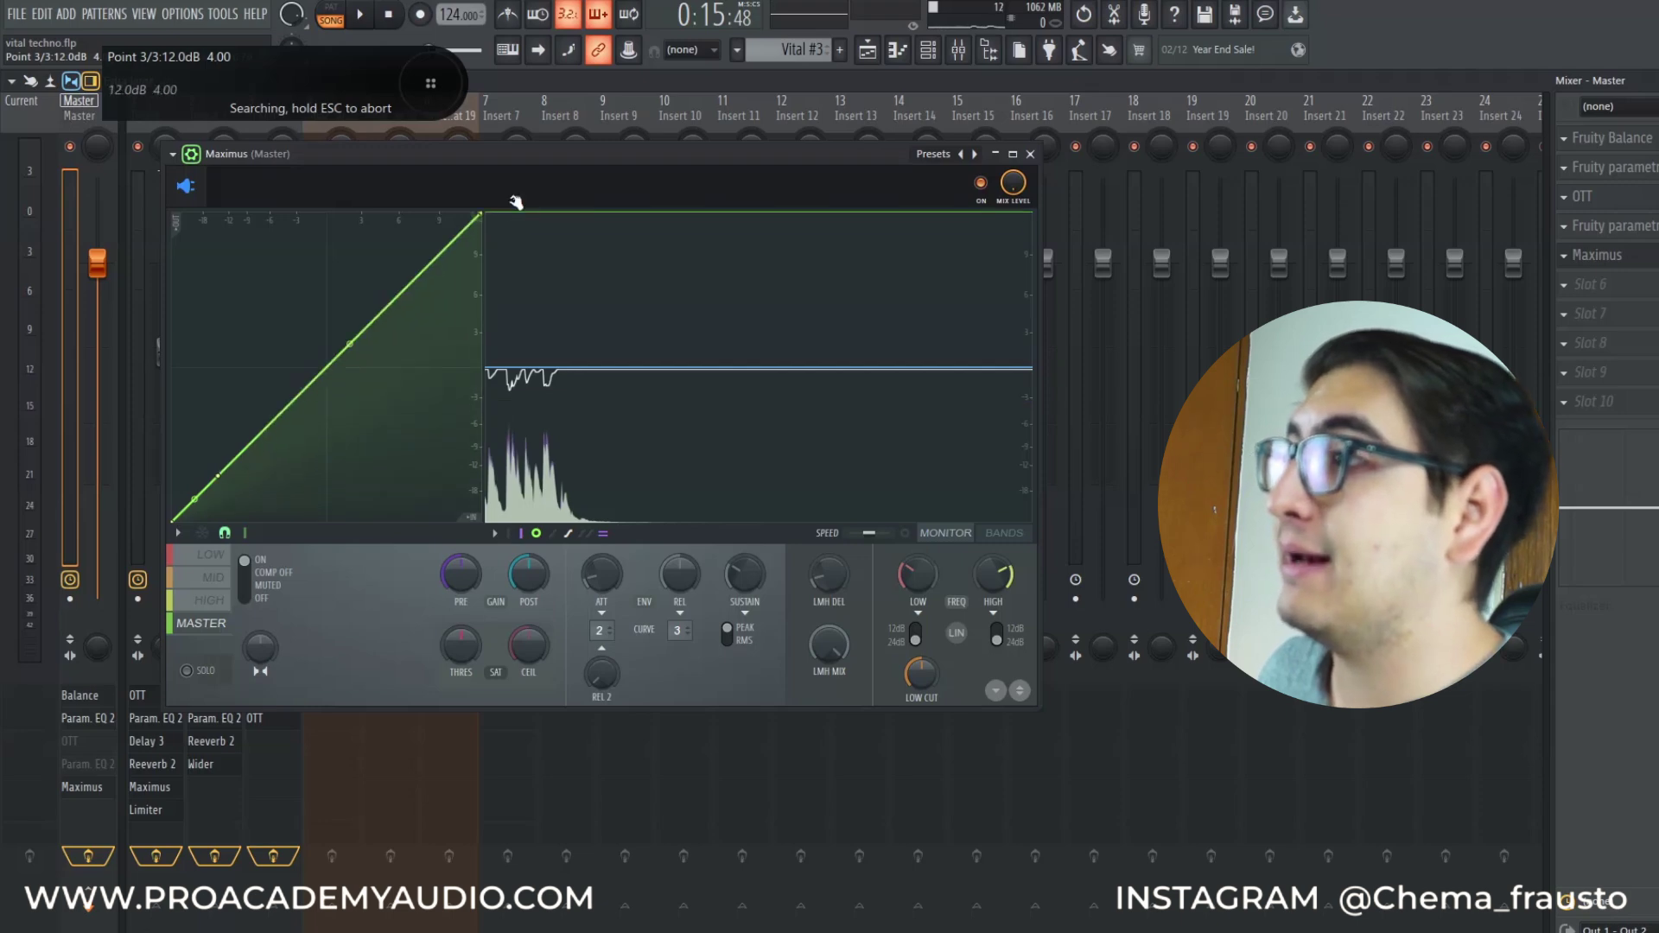
# Select the high band in solo and play the song to listen to its signal
pyautogui.click(204, 600)
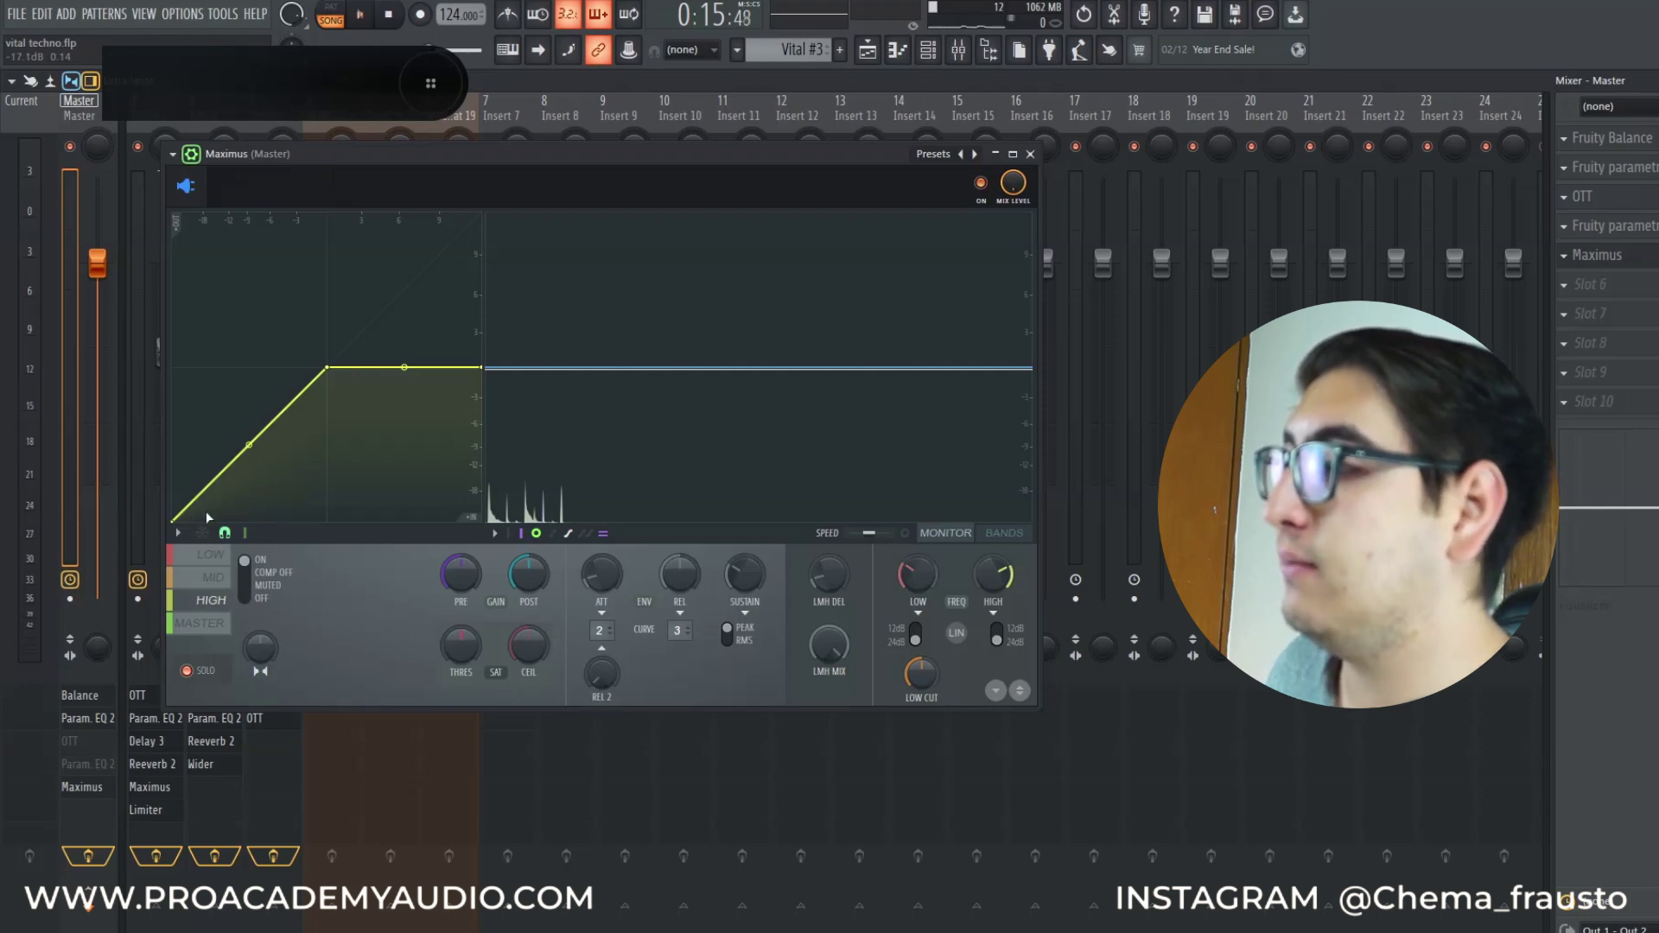
pyautogui.press('space')
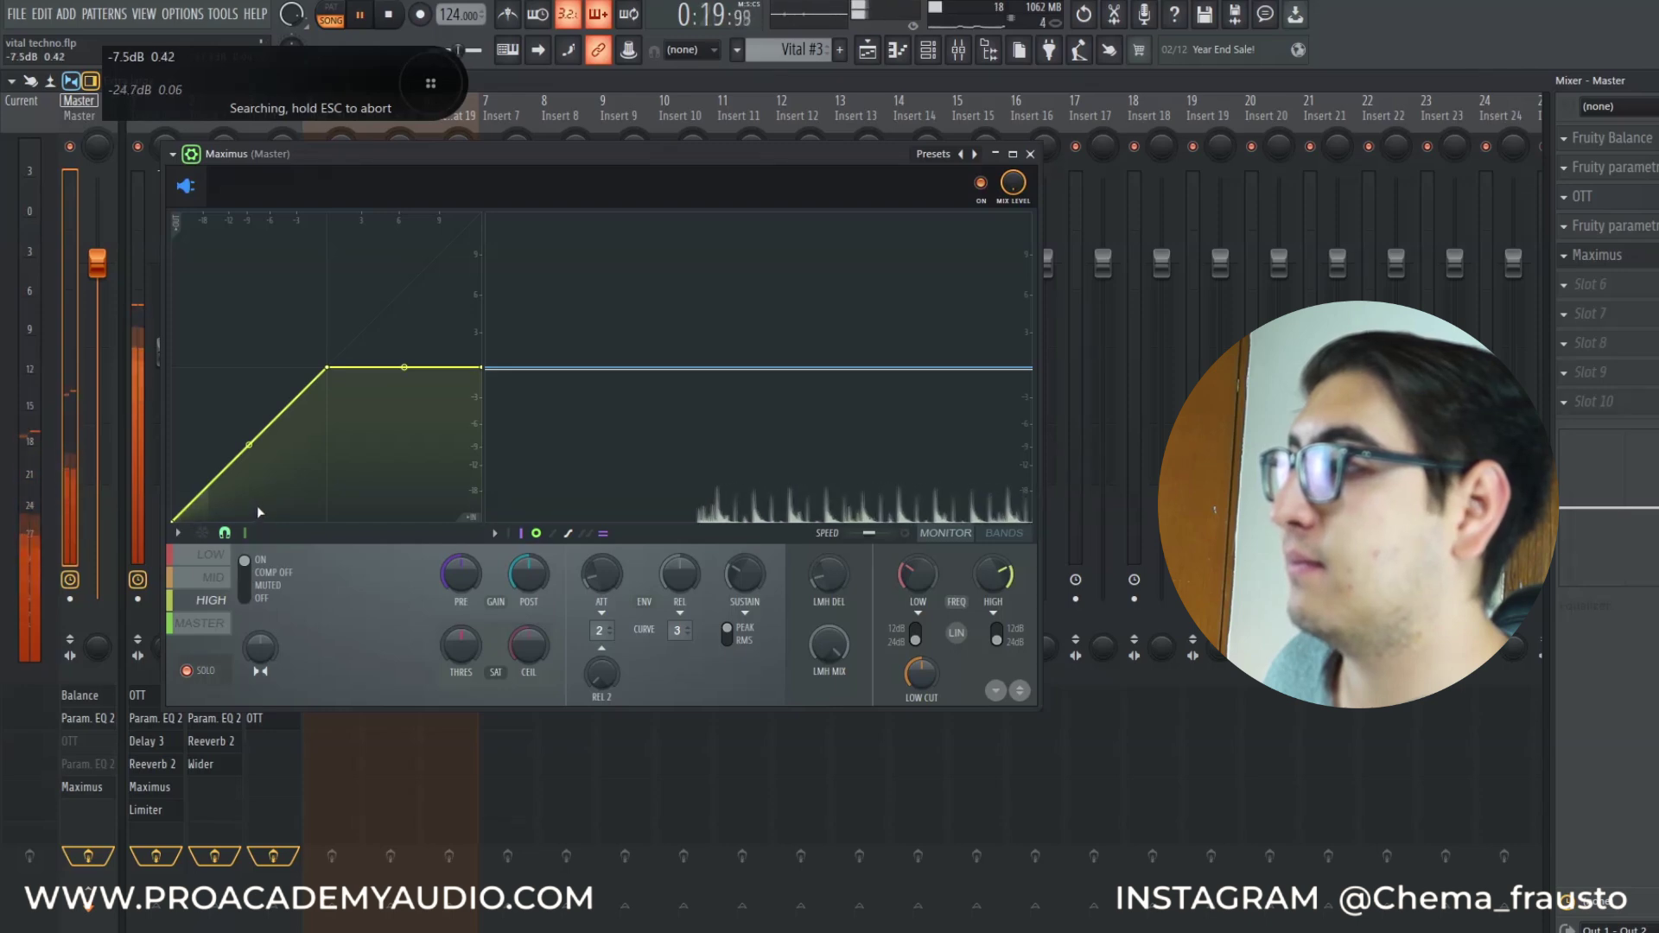
pyautogui.press('space')
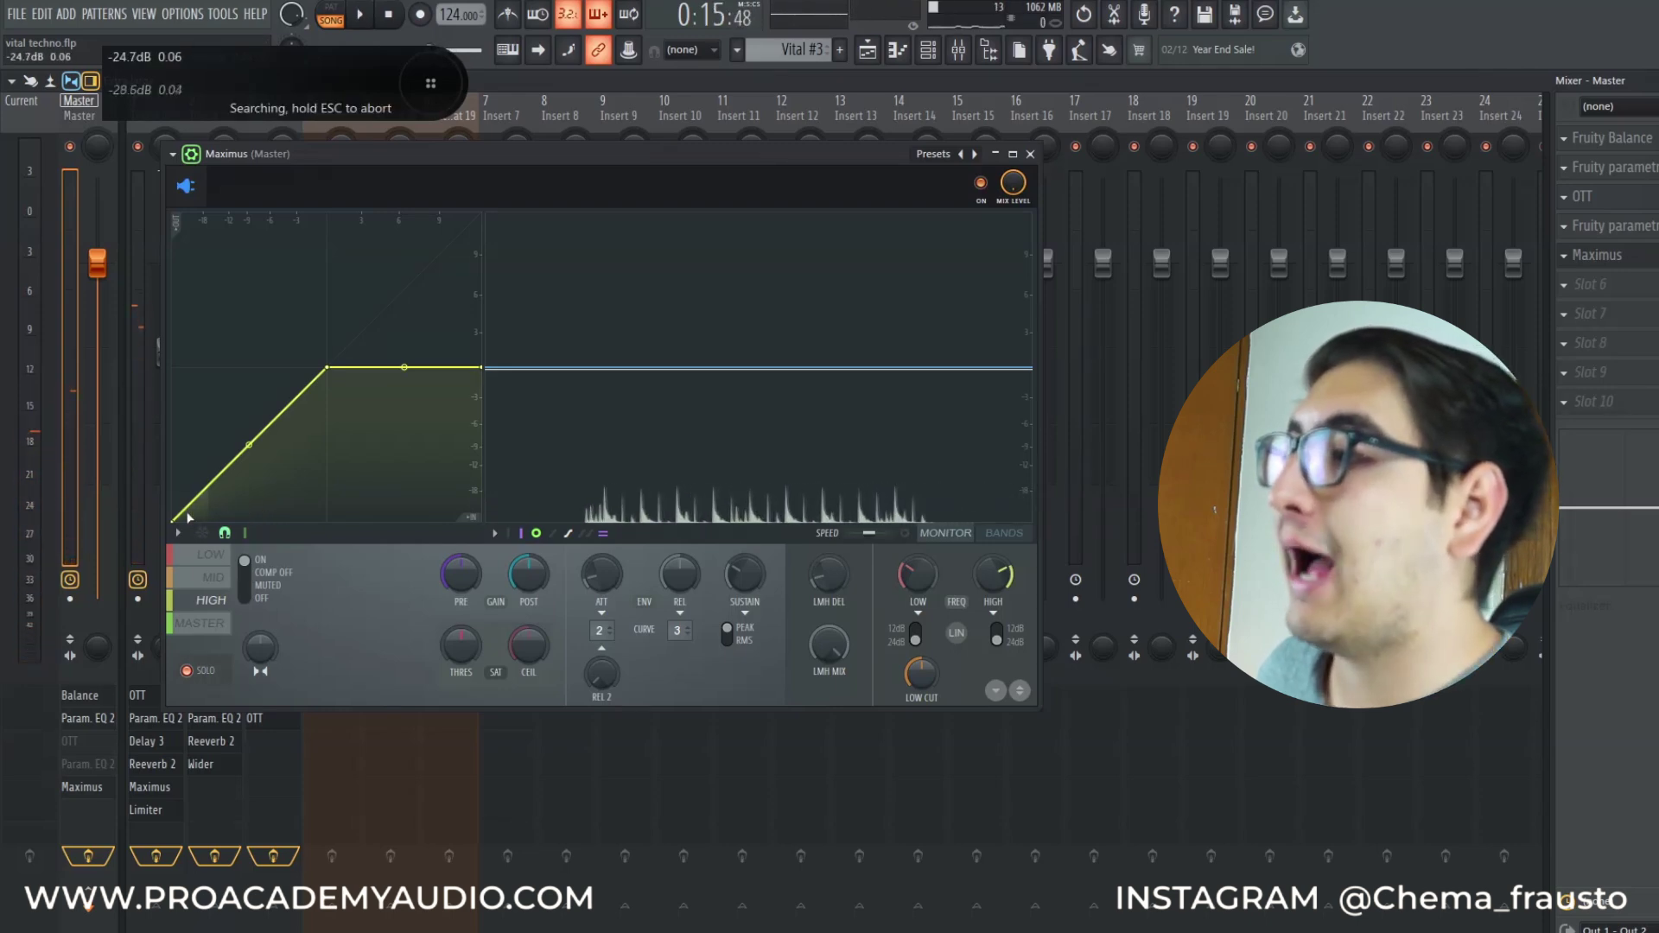
# Add a gating point at the lowest end of the high band's curve and reduce the band's sustain during playback
pyautogui.moveTo(189, 518); pyautogui.dragTo(191, 522)
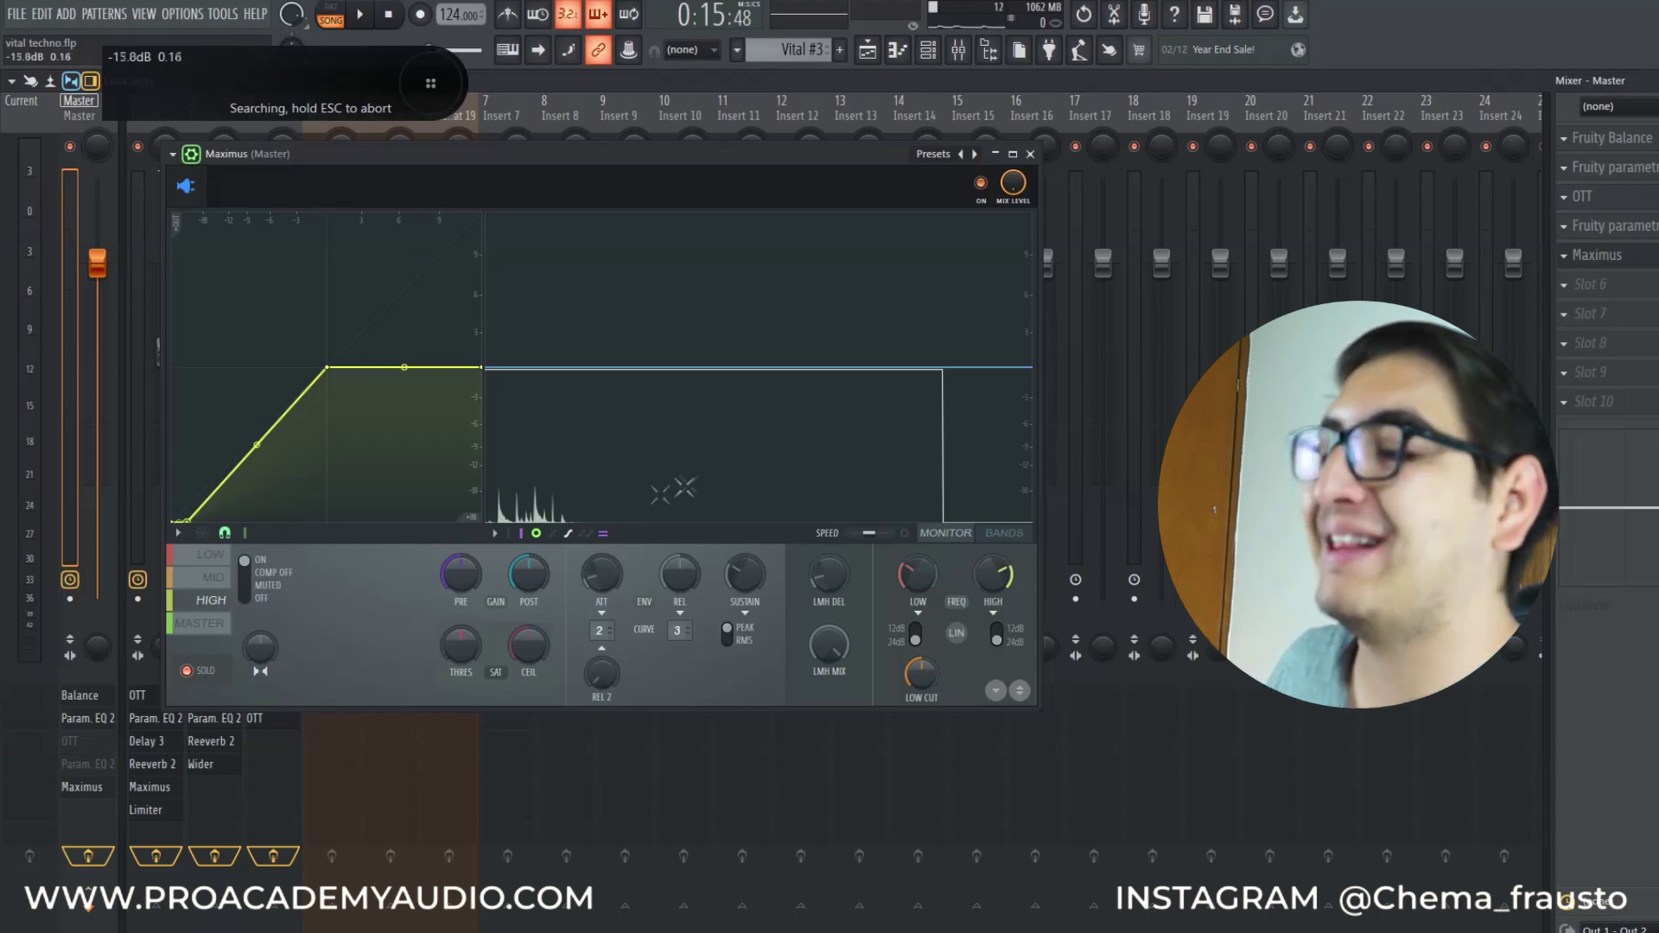
pyautogui.press('space')
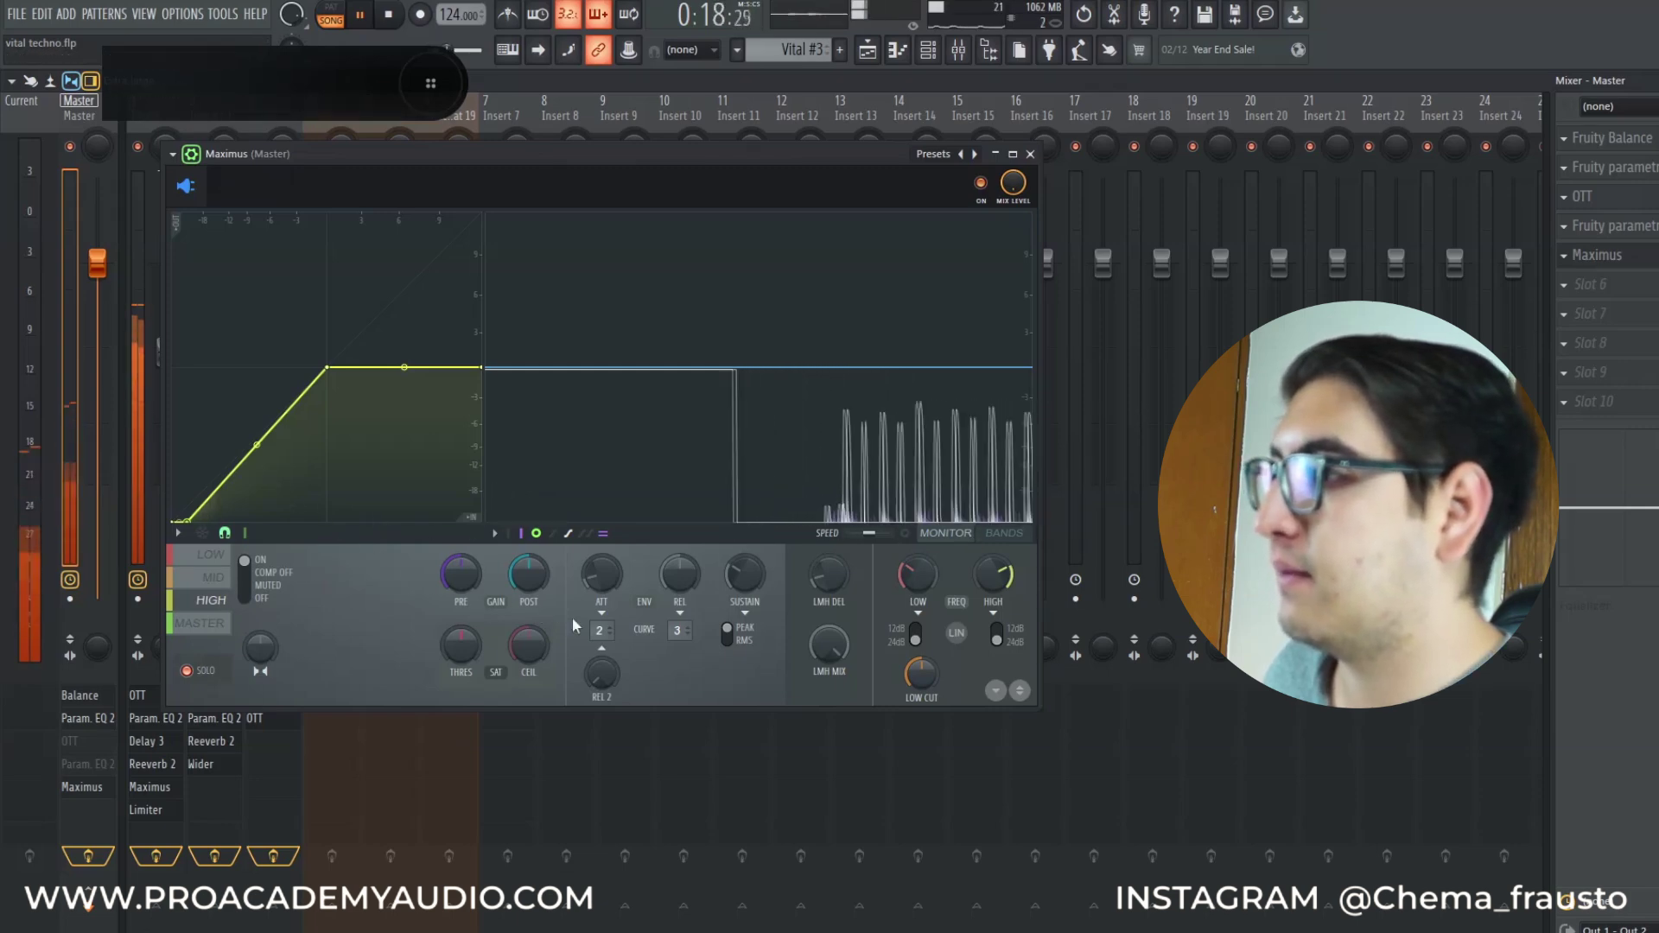
pyautogui.moveTo(745, 575); pyautogui.dragTo(745, 631)
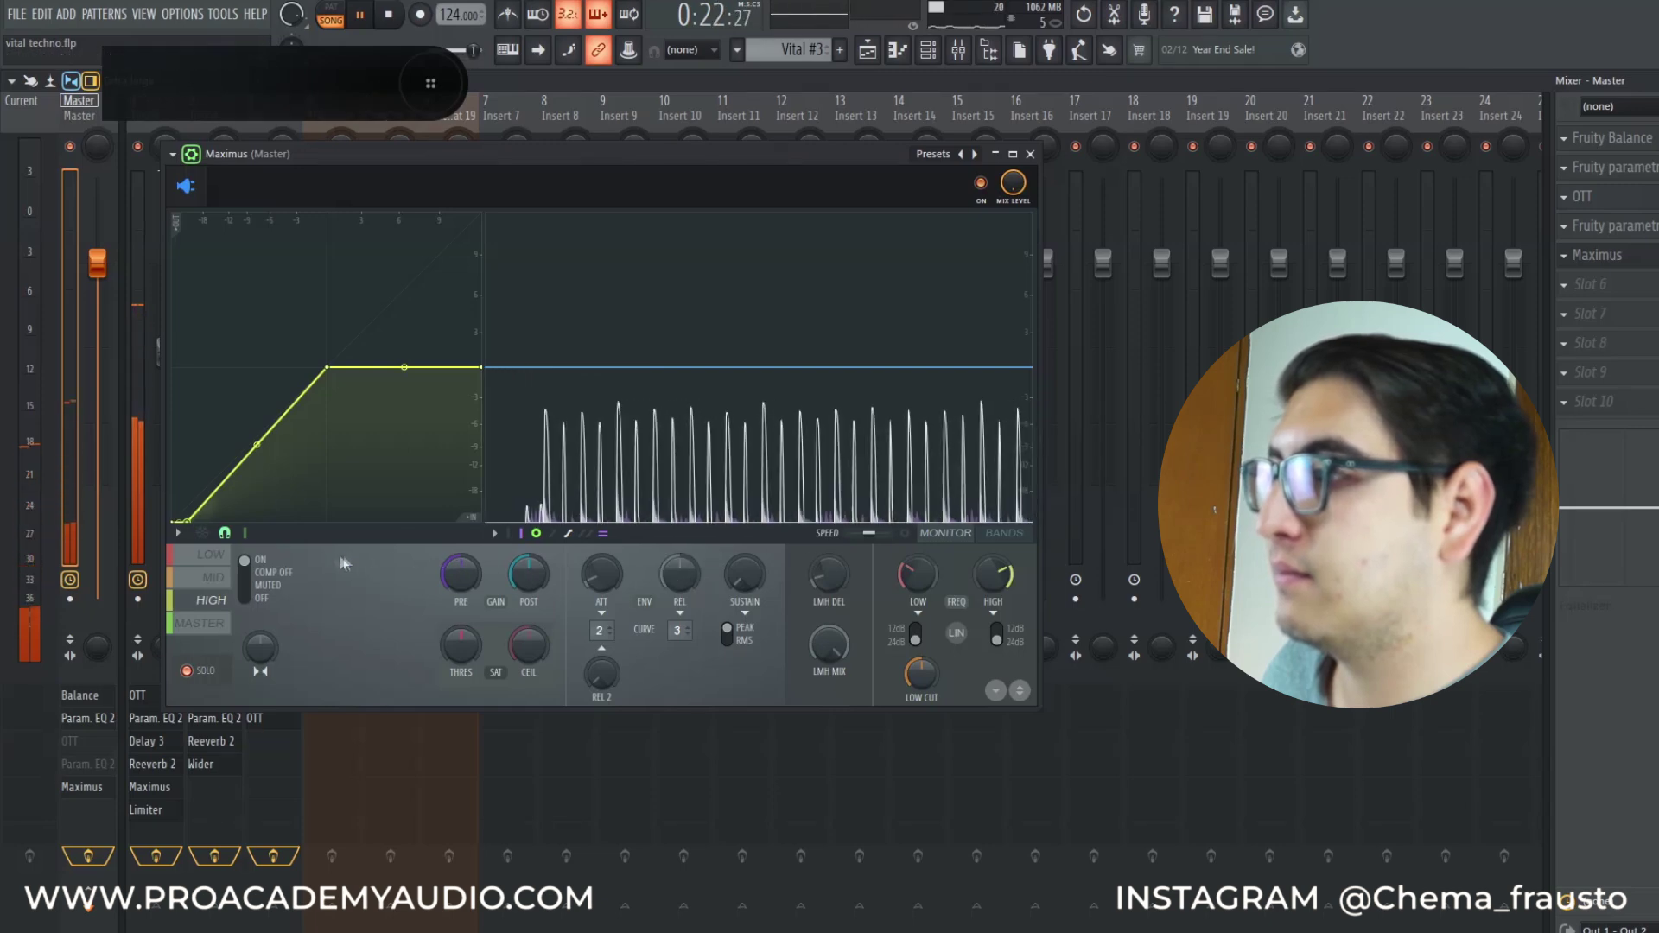
# Compare the high band with compression off and on during playback, leaving its mode on
pyautogui.click(250, 579)
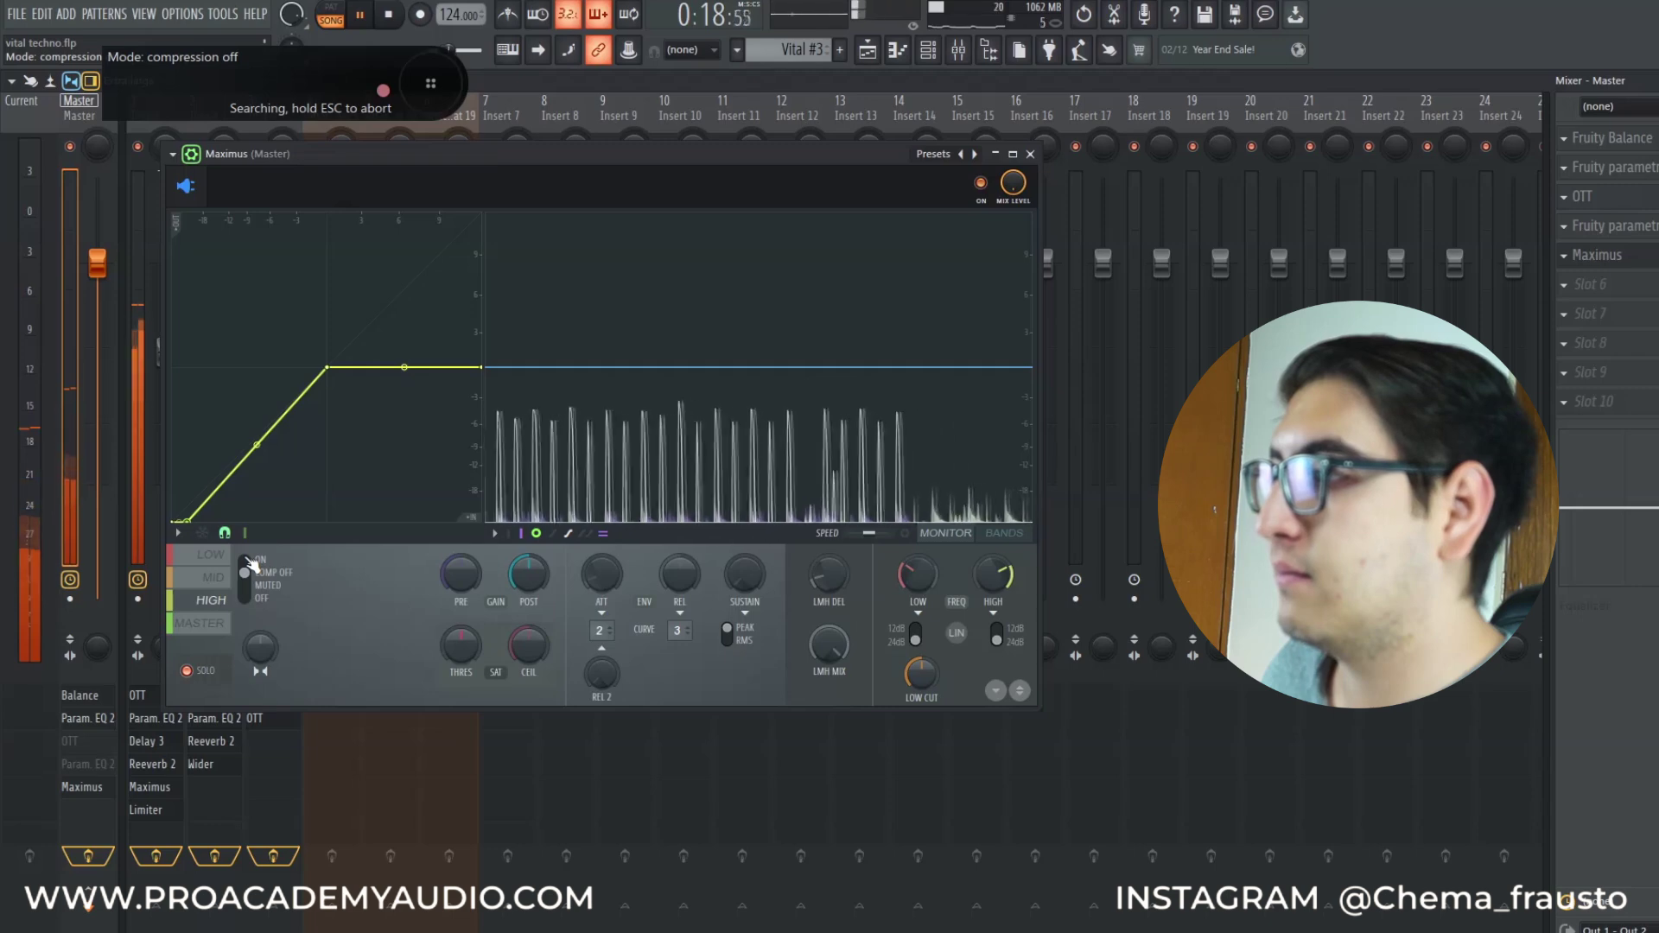
pyautogui.moveTo(250, 578); pyautogui.dragTo(249, 563)
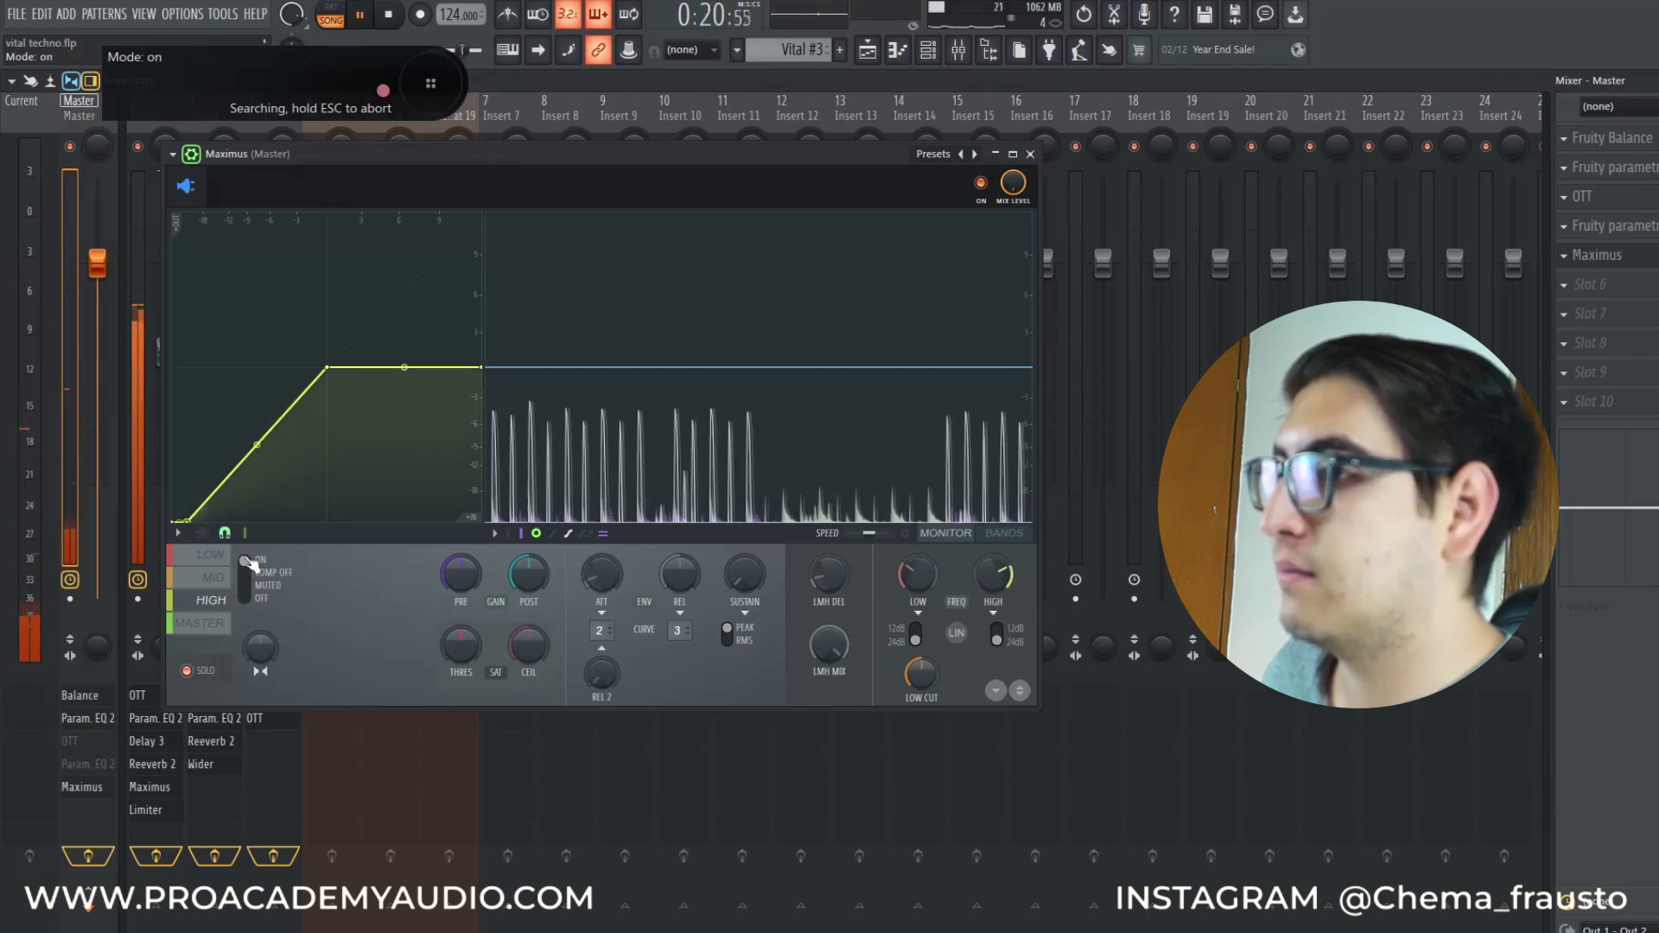
pyautogui.press('space')
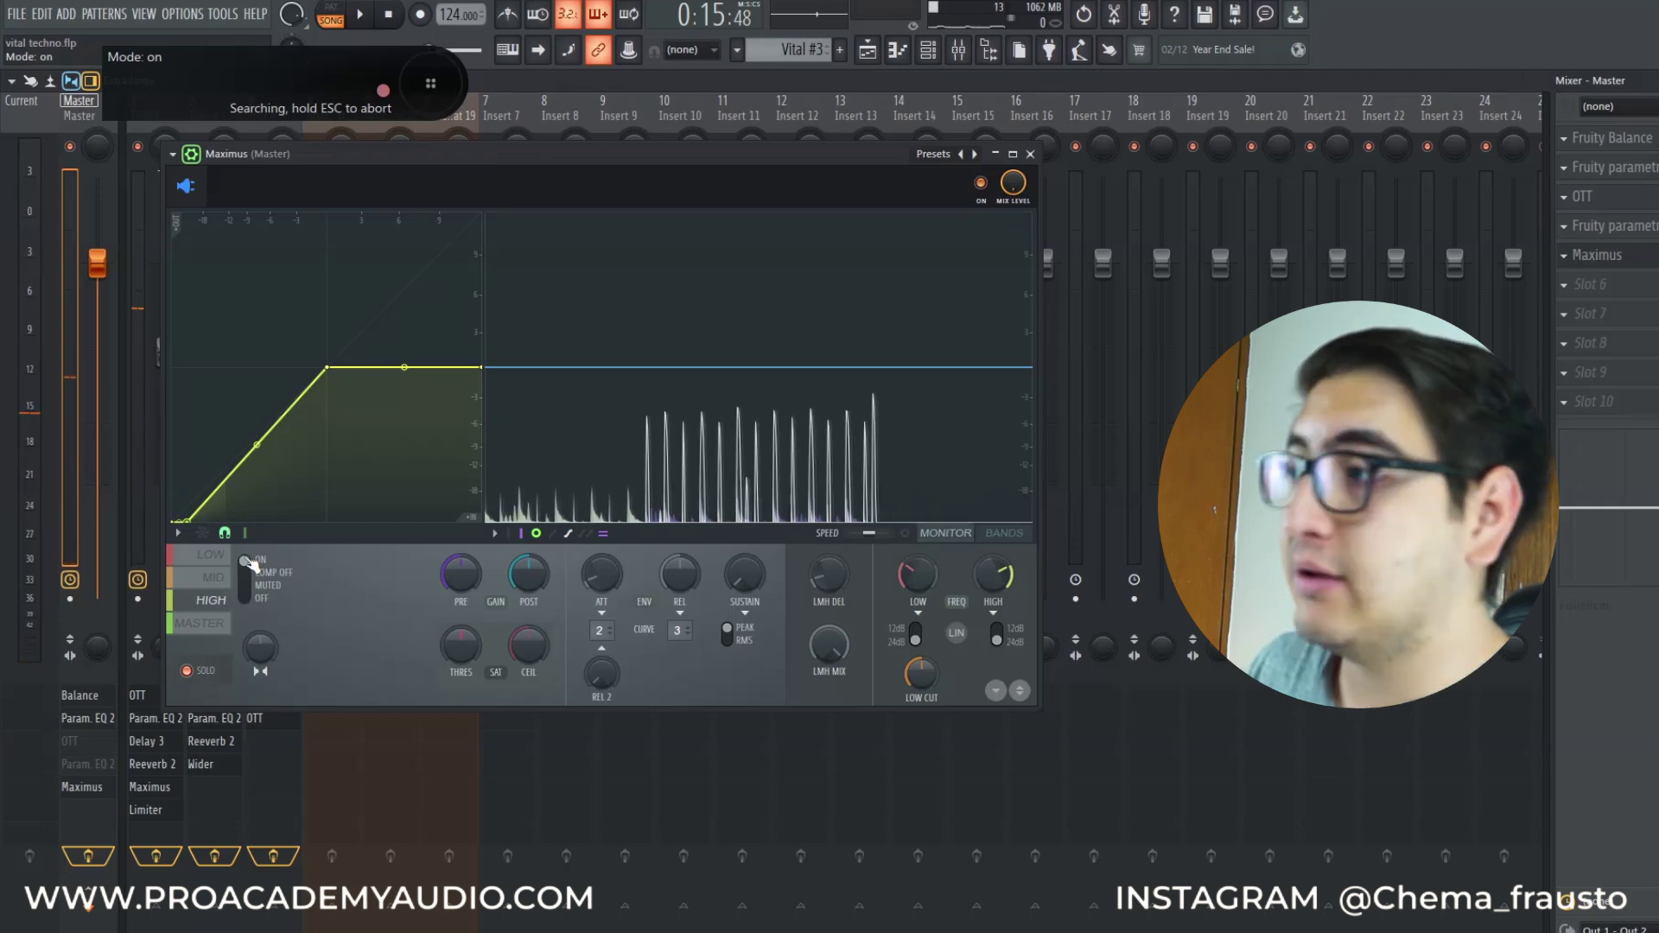
# Add another point low on the high band's curve, bend the segment before it upward, and audition the result
pyautogui.rightClick(219, 476)
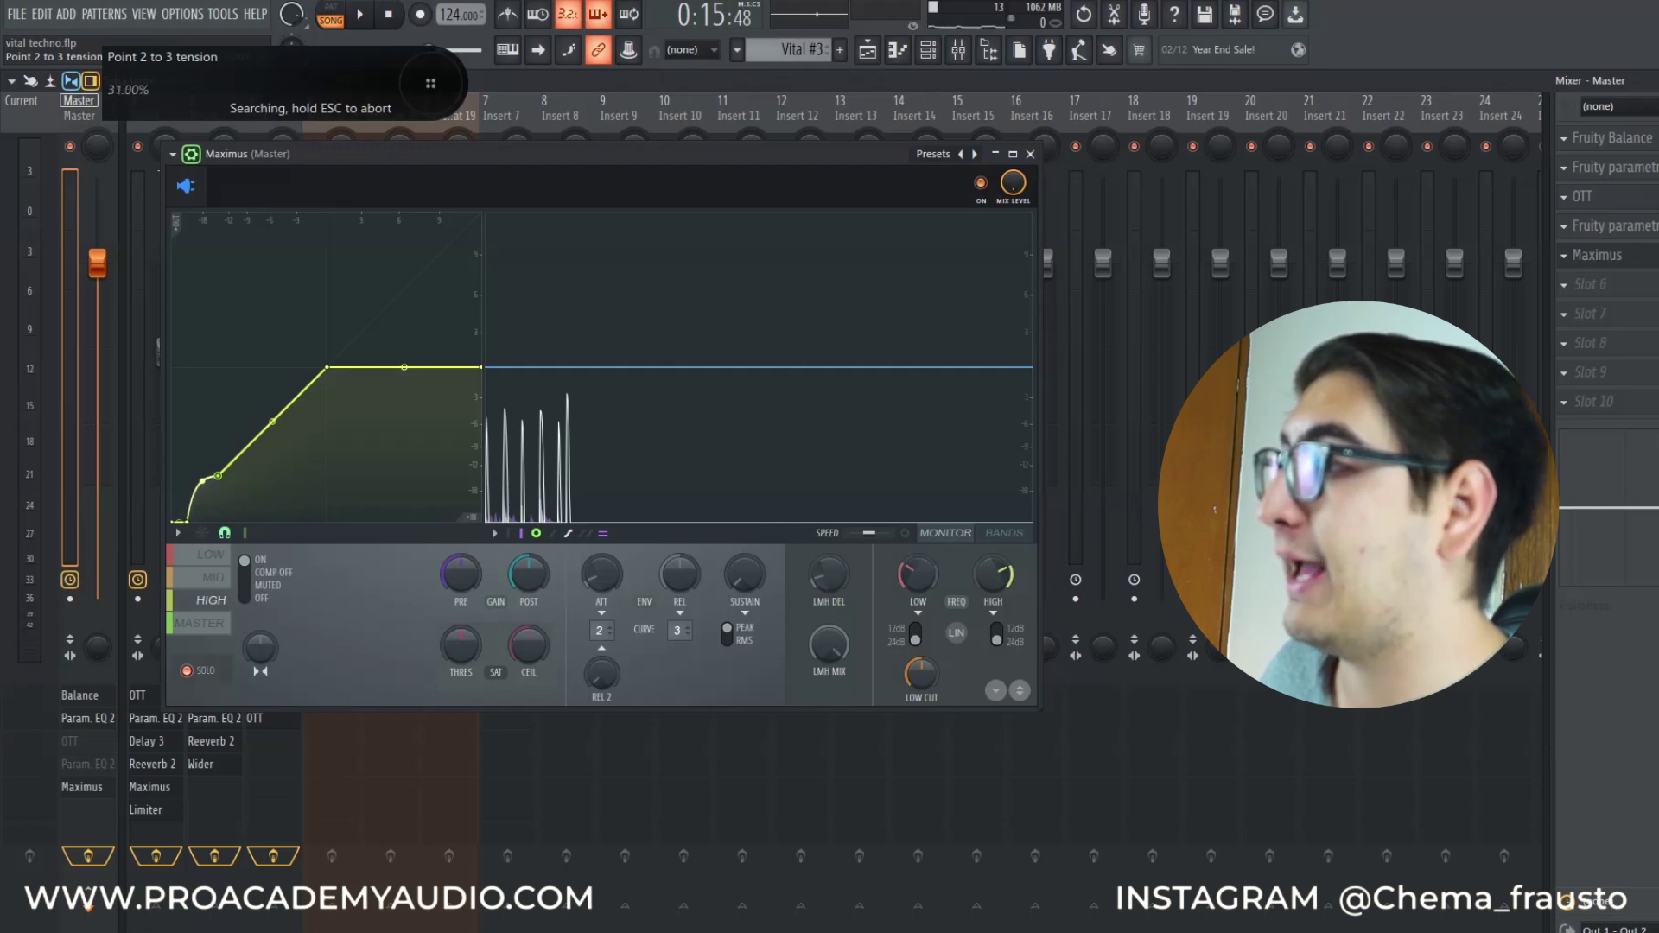
pyautogui.press('space')
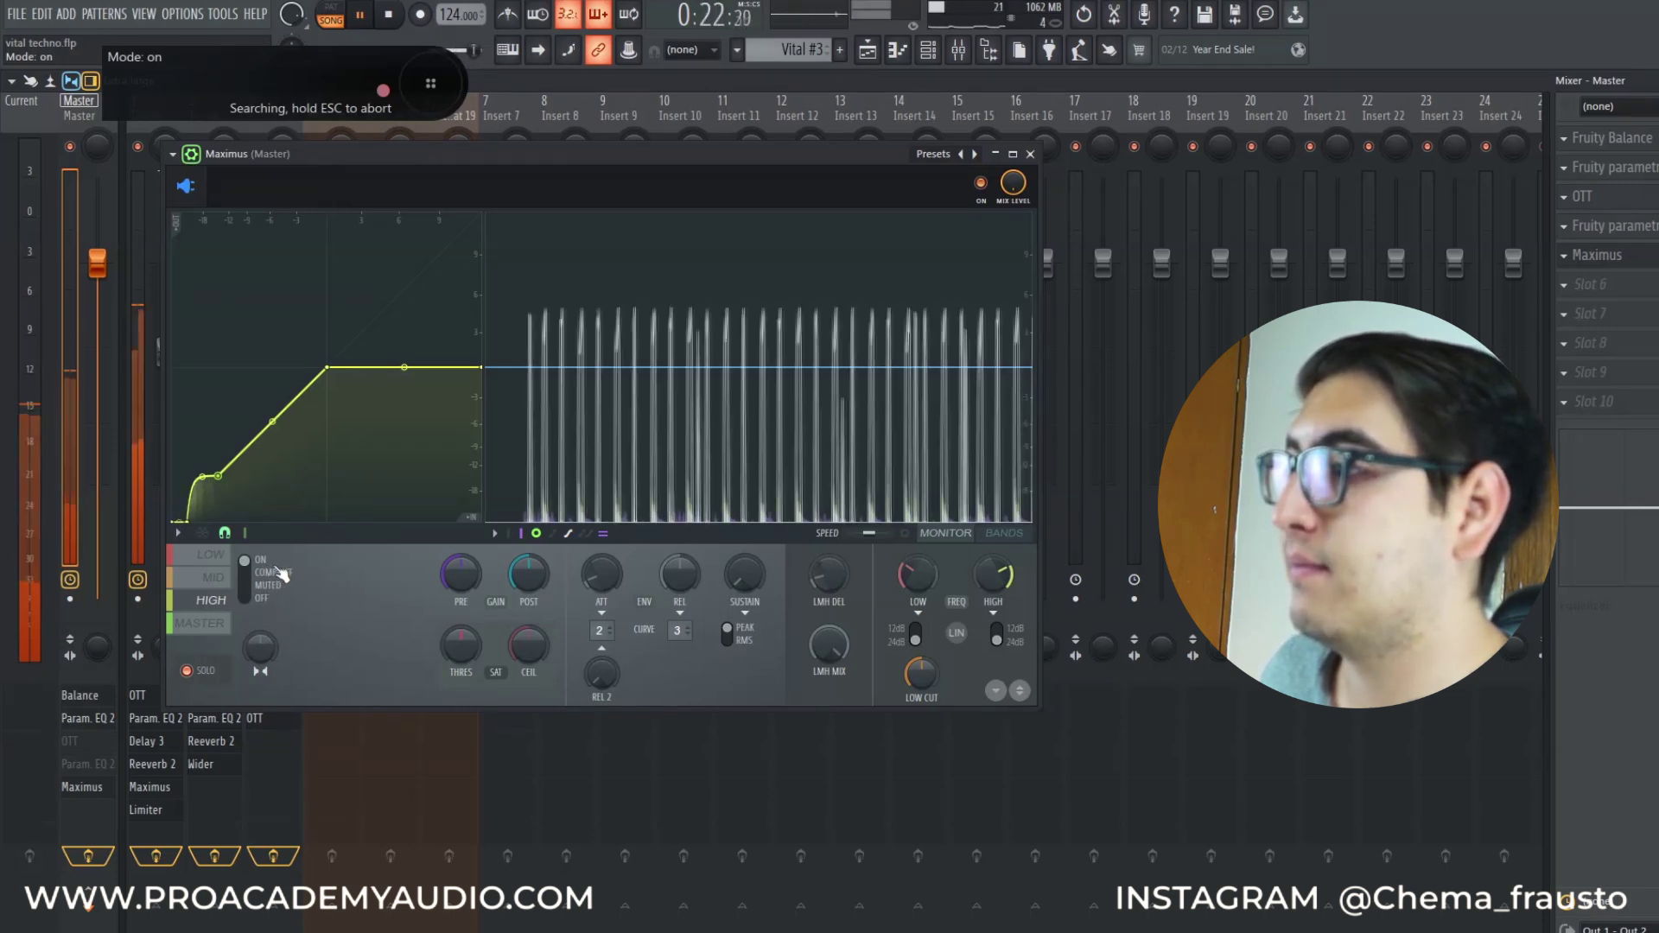
pyautogui.press('space')
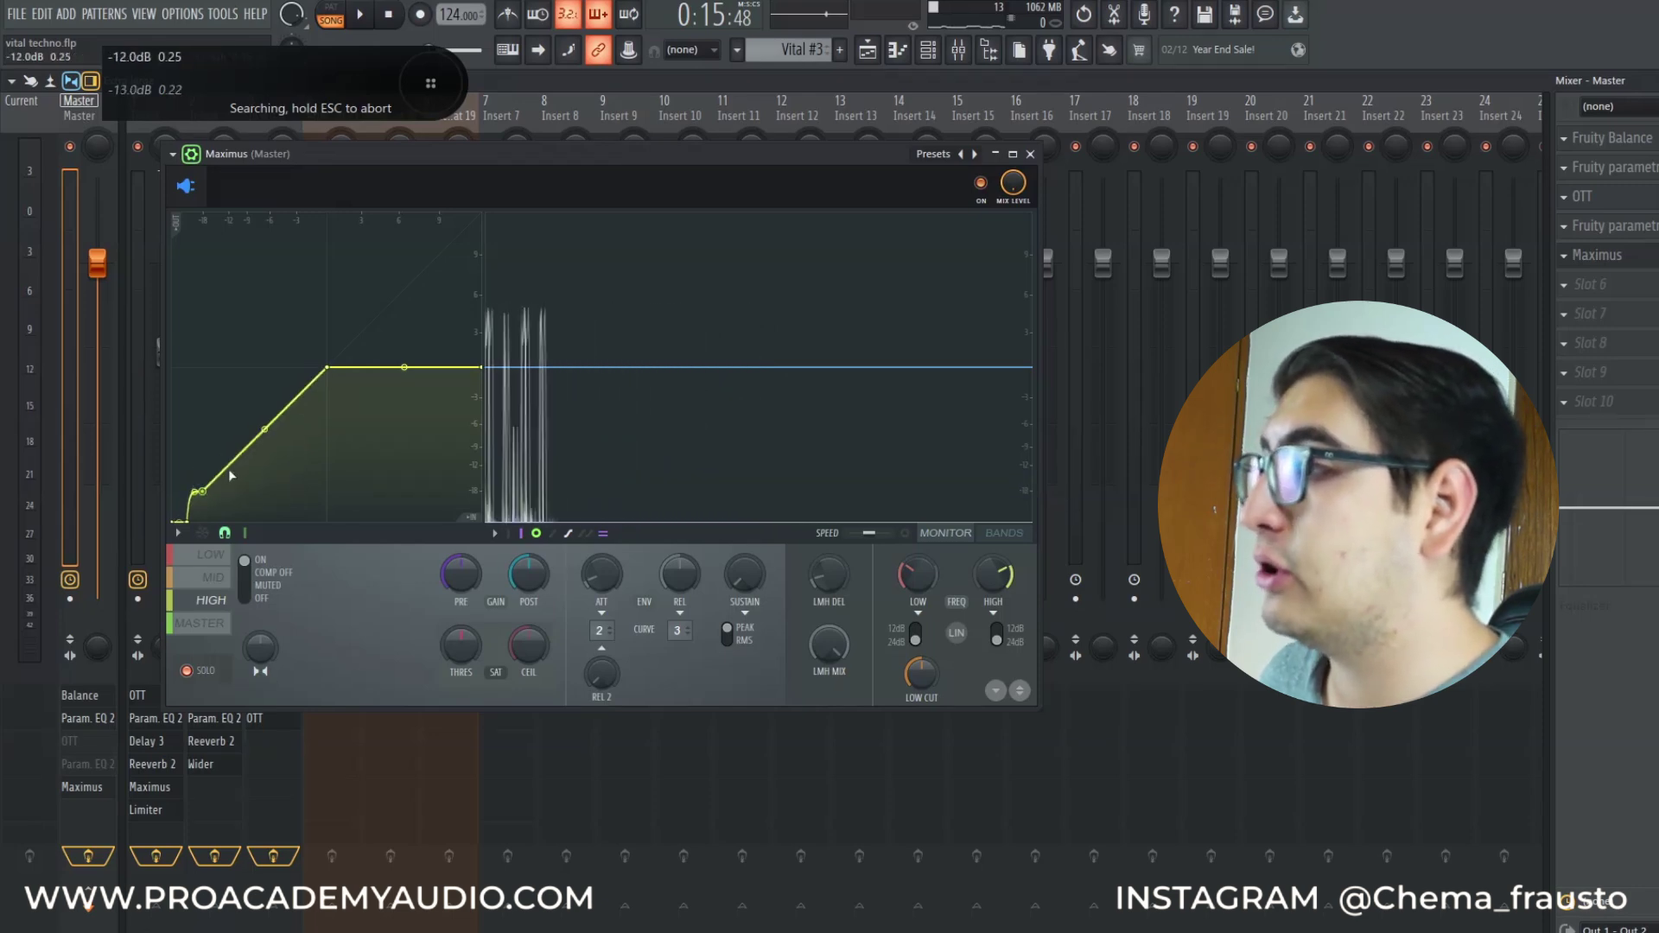
# Bend the high band's rising segment below the 0 dB point downward and audition the new curve
pyautogui.press('space')
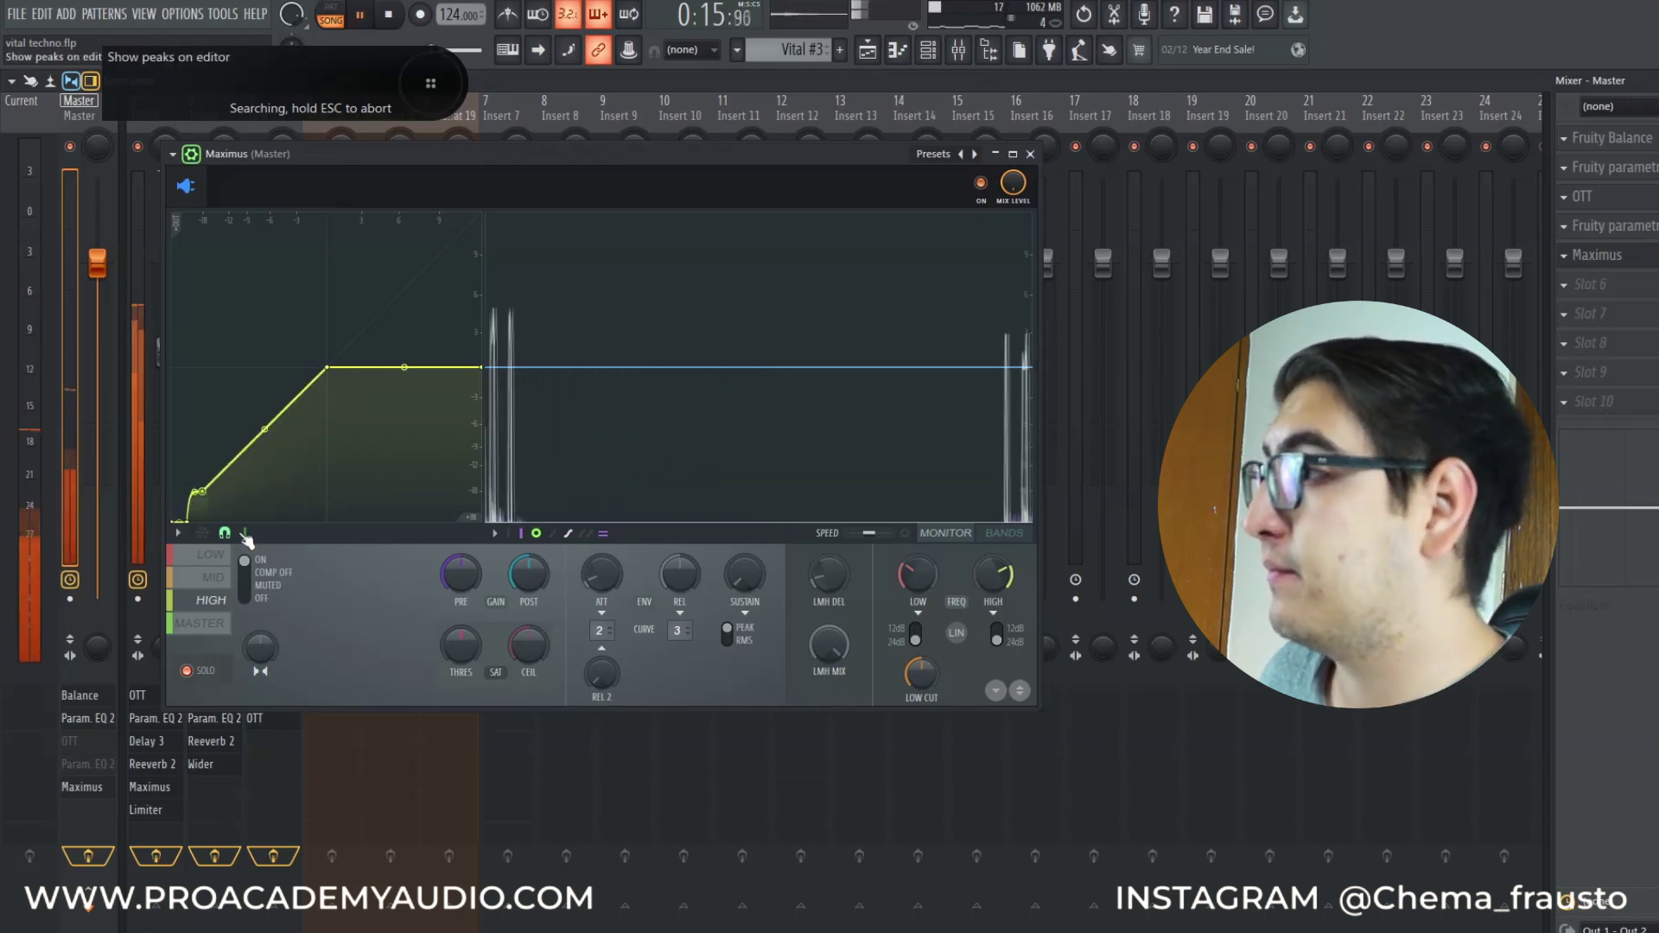
pyautogui.moveTo(265, 429); pyautogui.dragTo(265, 467)
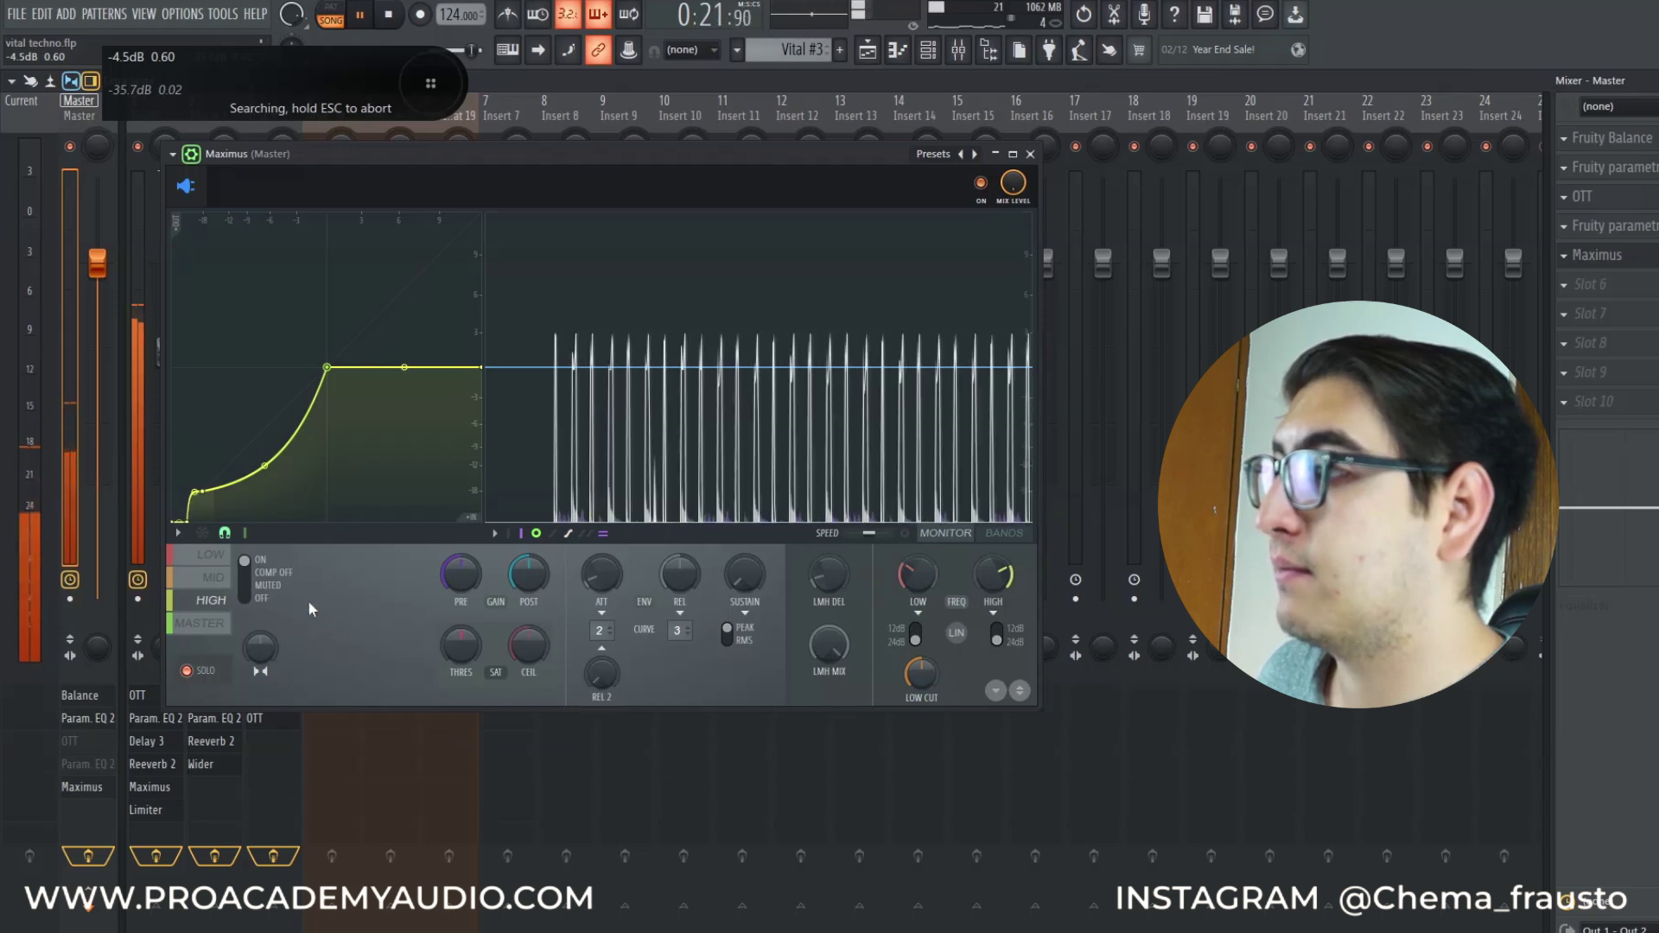
pyautogui.press('space')
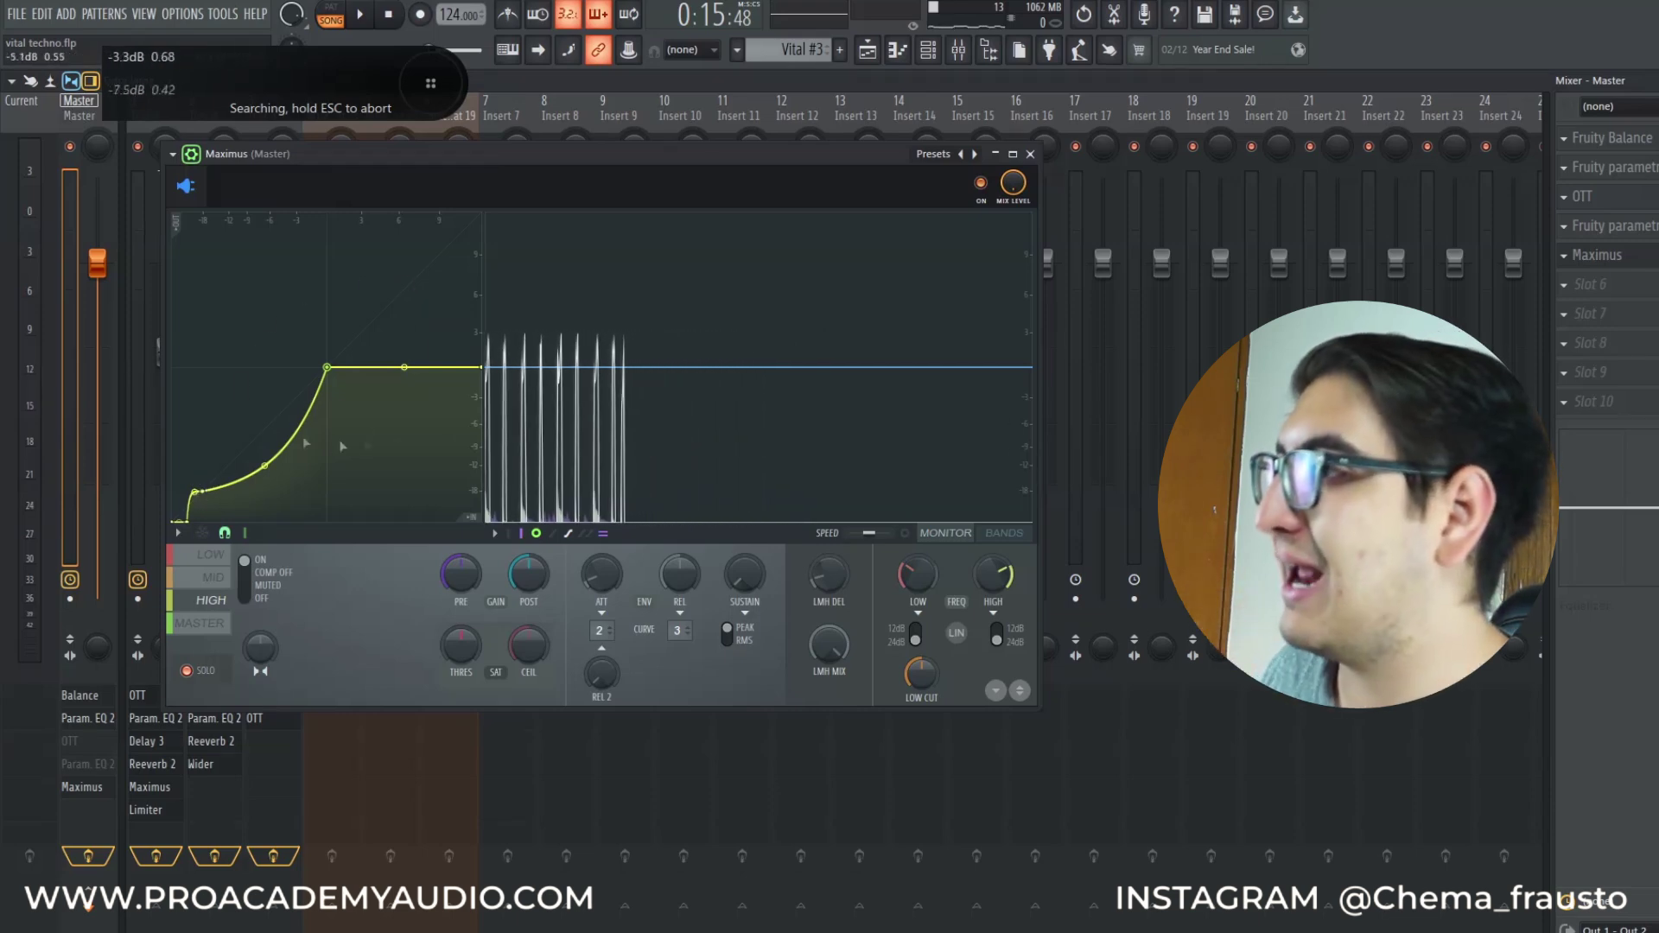
# Delete the two low gating points from the high band's curve and straighten its rising segment
pyautogui.rightClick(183, 520)
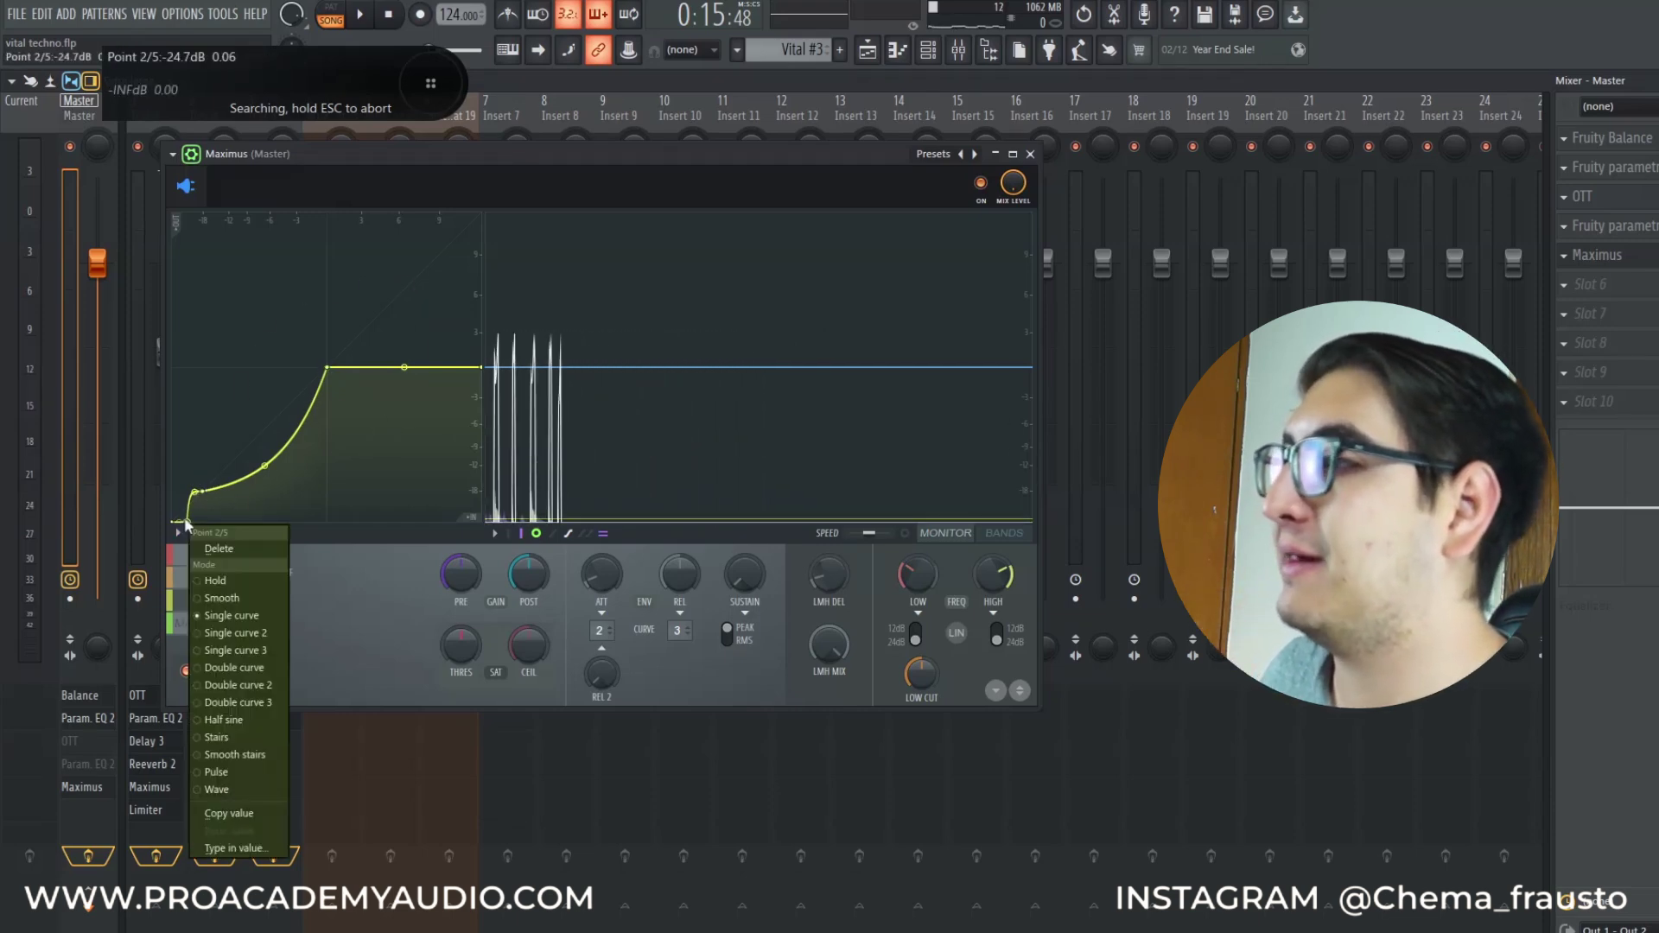
pyautogui.click(235, 548)
pyautogui.rightClick(197, 486)
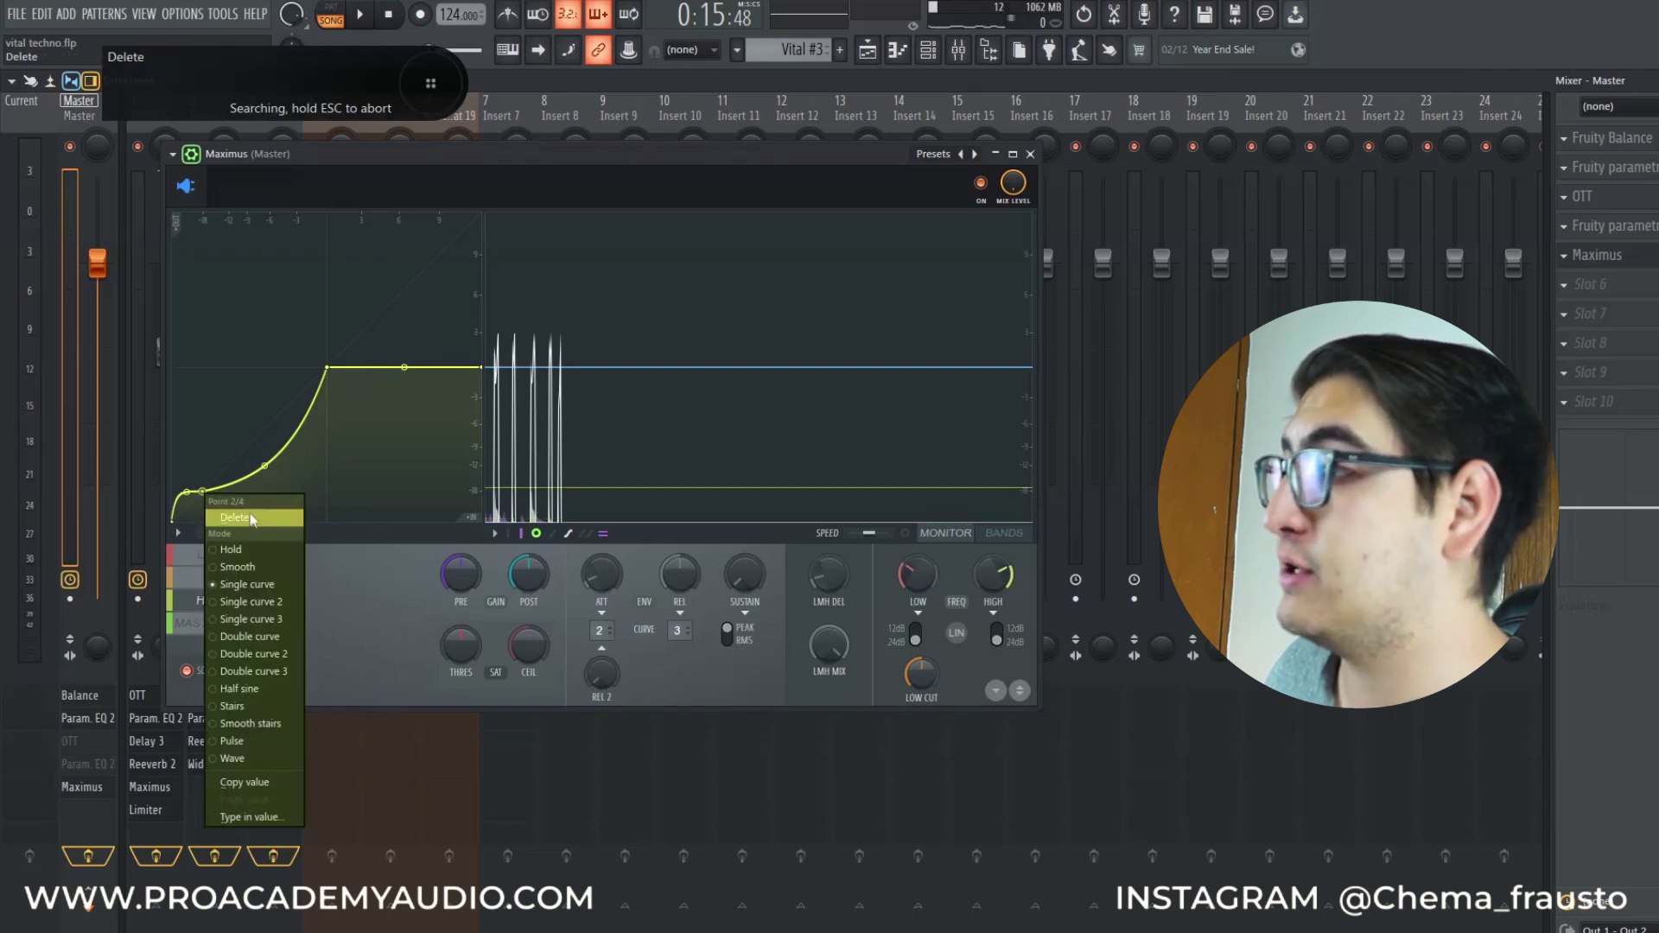
pyautogui.click(229, 514)
pyautogui.moveTo(248, 490); pyautogui.dragTo(230, 432)
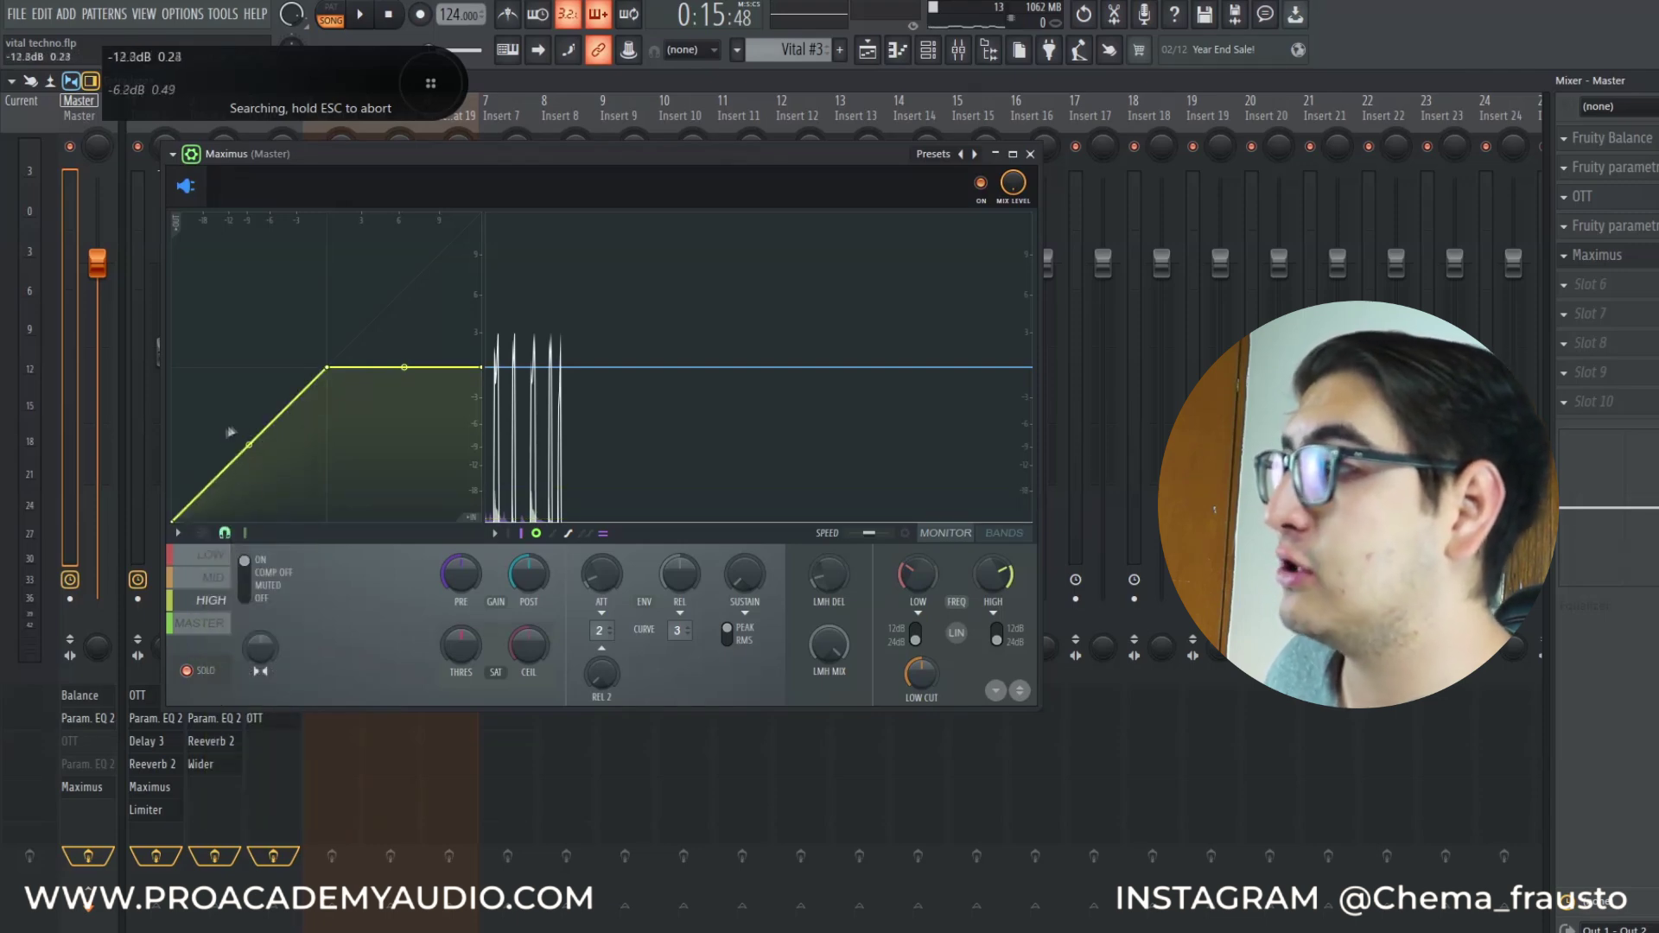
# Bend the high band's rising segment upward to about 52.5% tension during playback, and reset it to straight
pyautogui.click(250, 446)
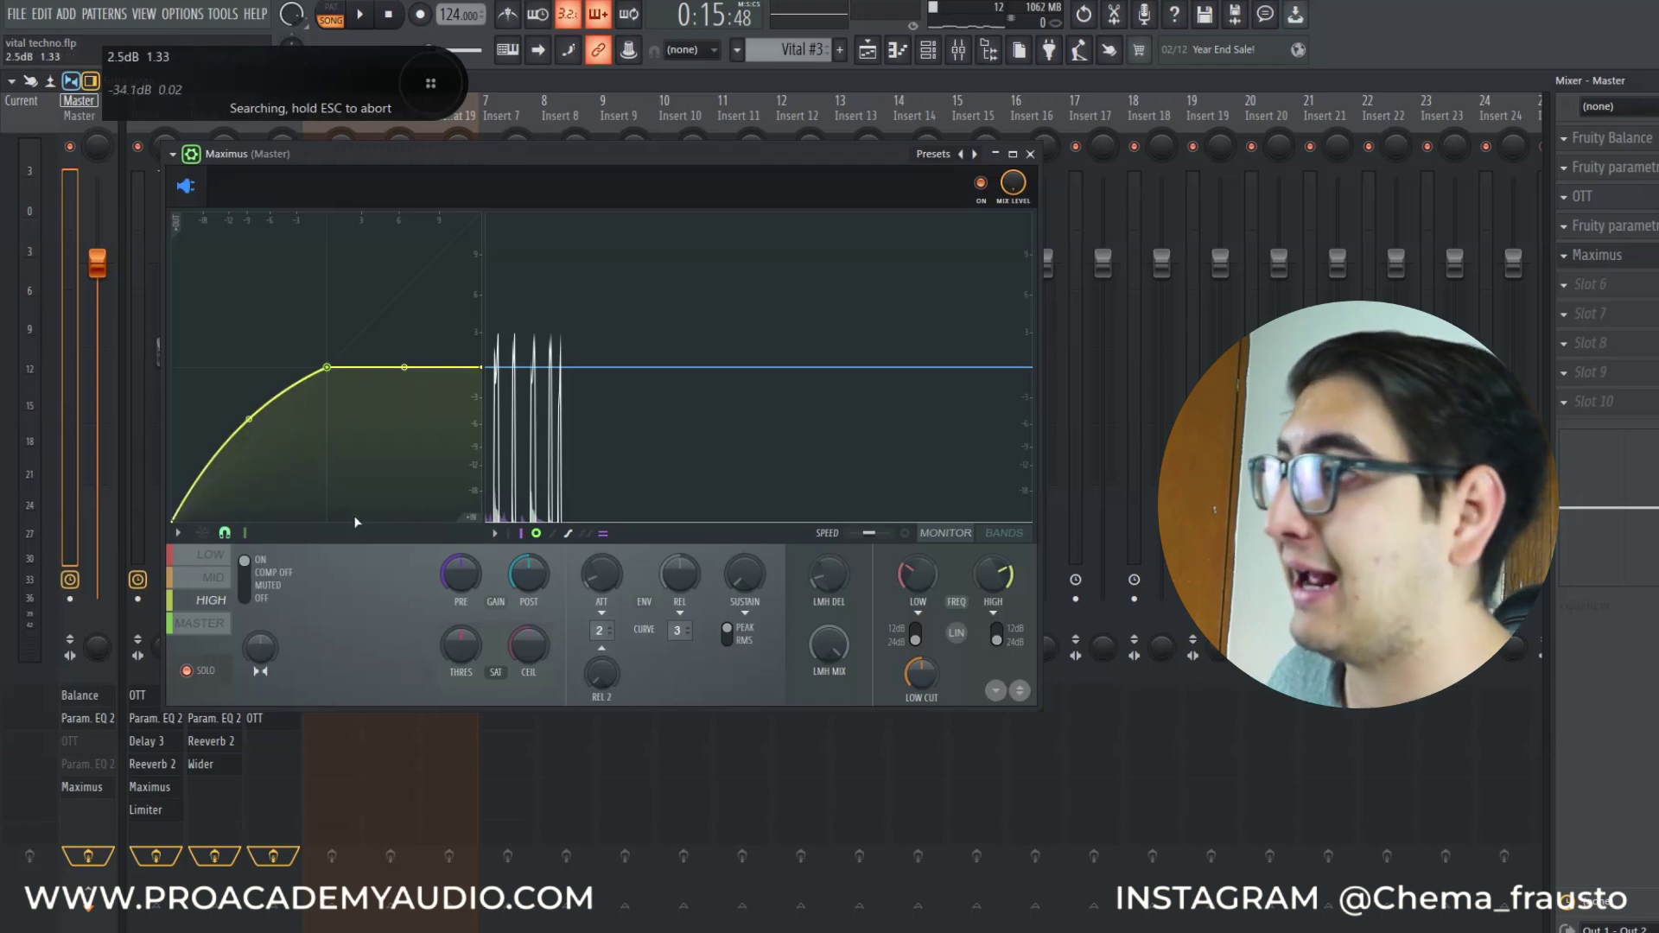
pyautogui.press('space')
pyautogui.moveTo(249, 420); pyautogui.dragTo(249, 370)
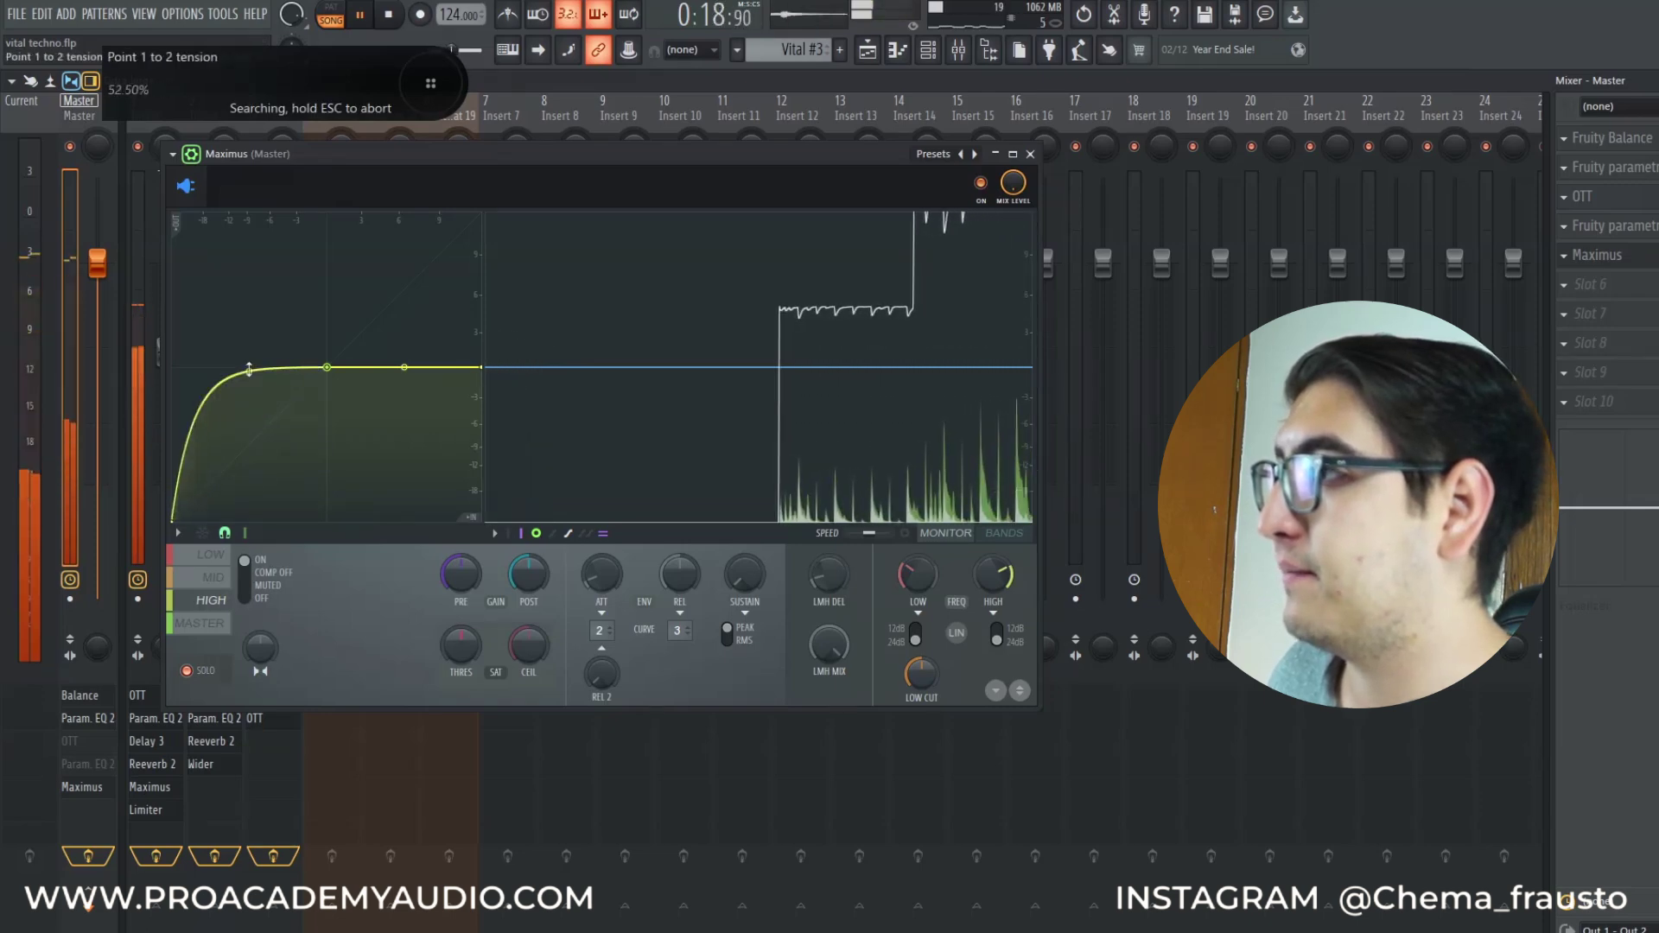
pyautogui.rightClick(249, 370)
pyautogui.press('space')
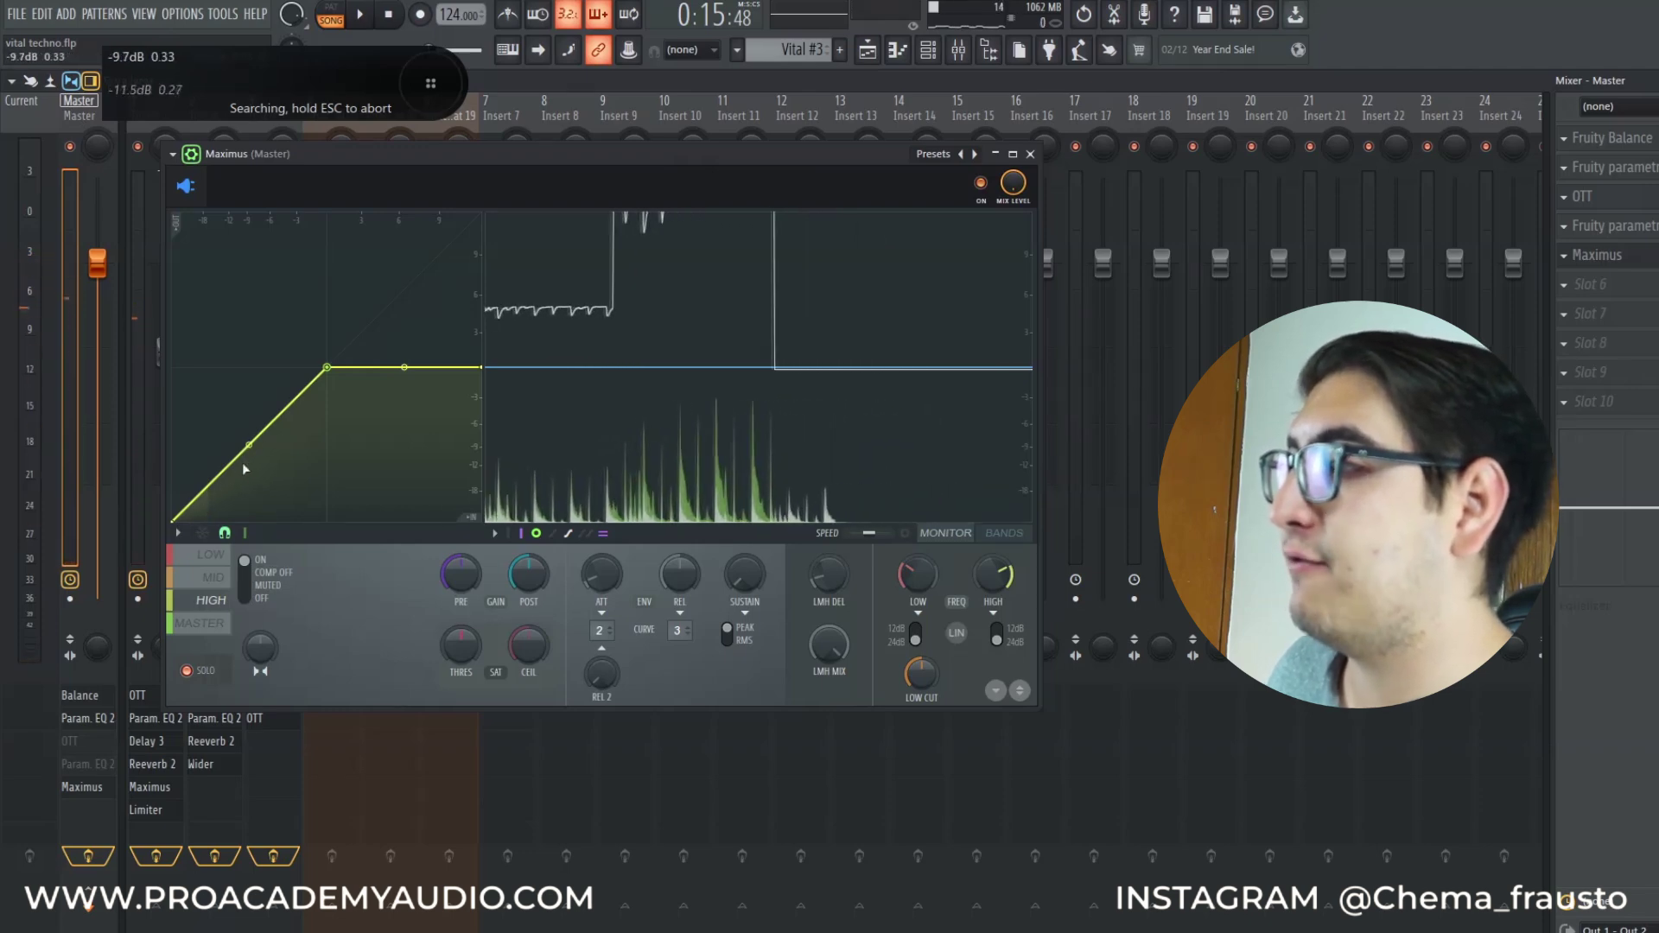
# Bend the high band's rising segment downward to about 12.5% tension, audition it, and reset the segment to straight
pyautogui.moveTo(249, 445); pyautogui.dragTo(248, 477)
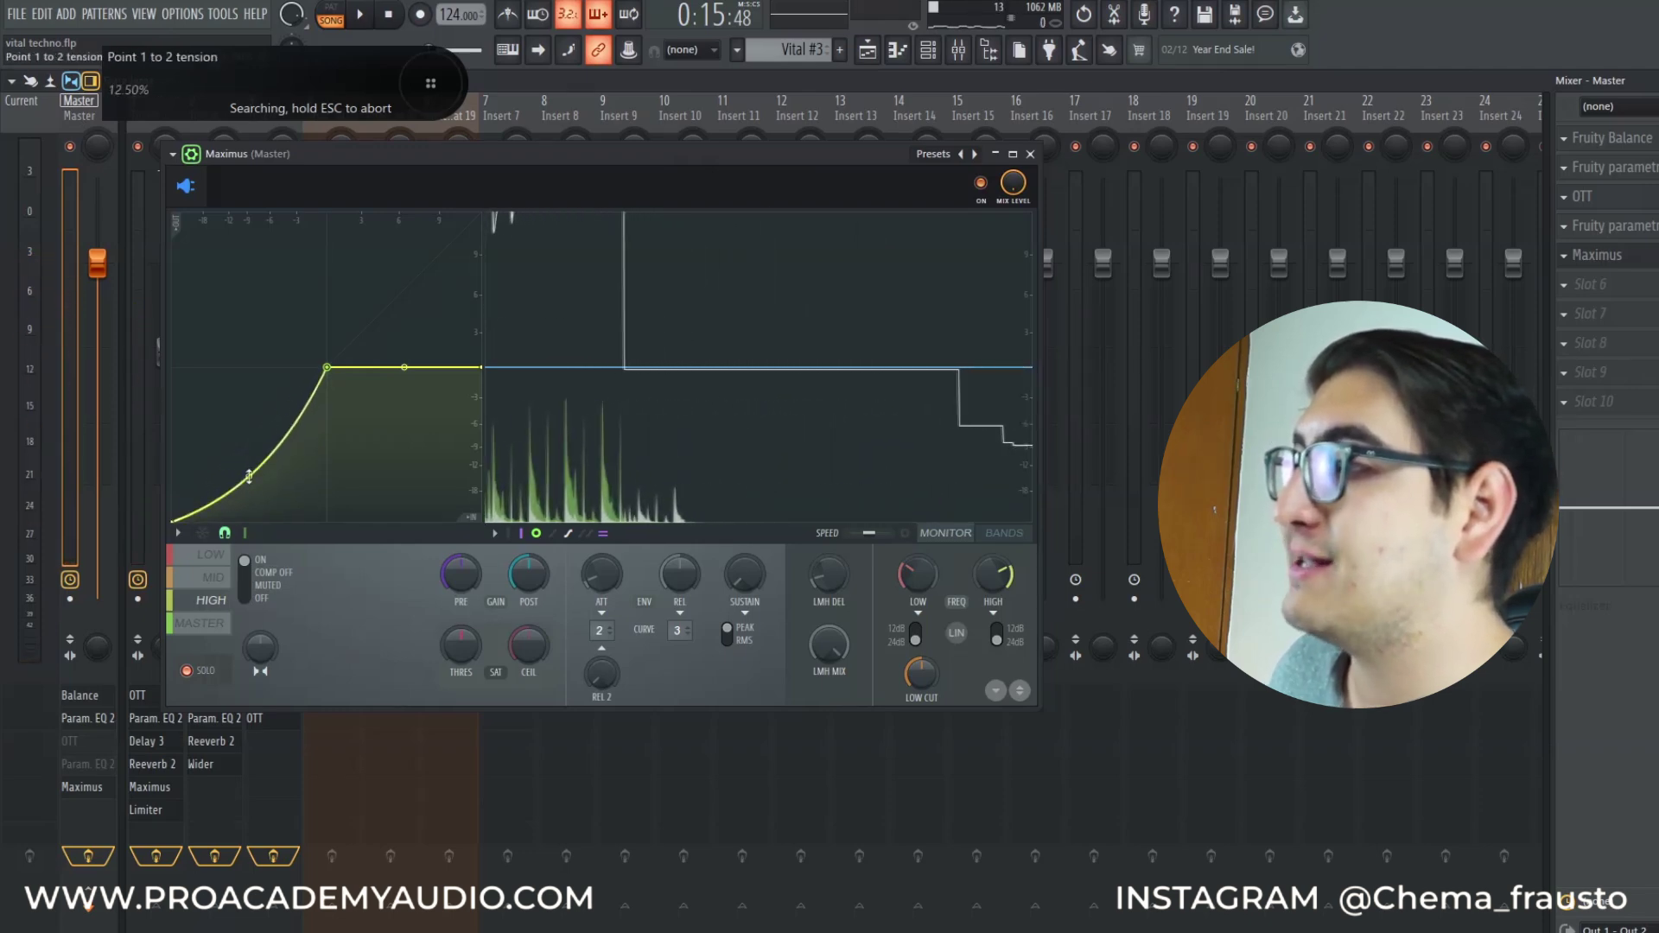
pyautogui.press('space')
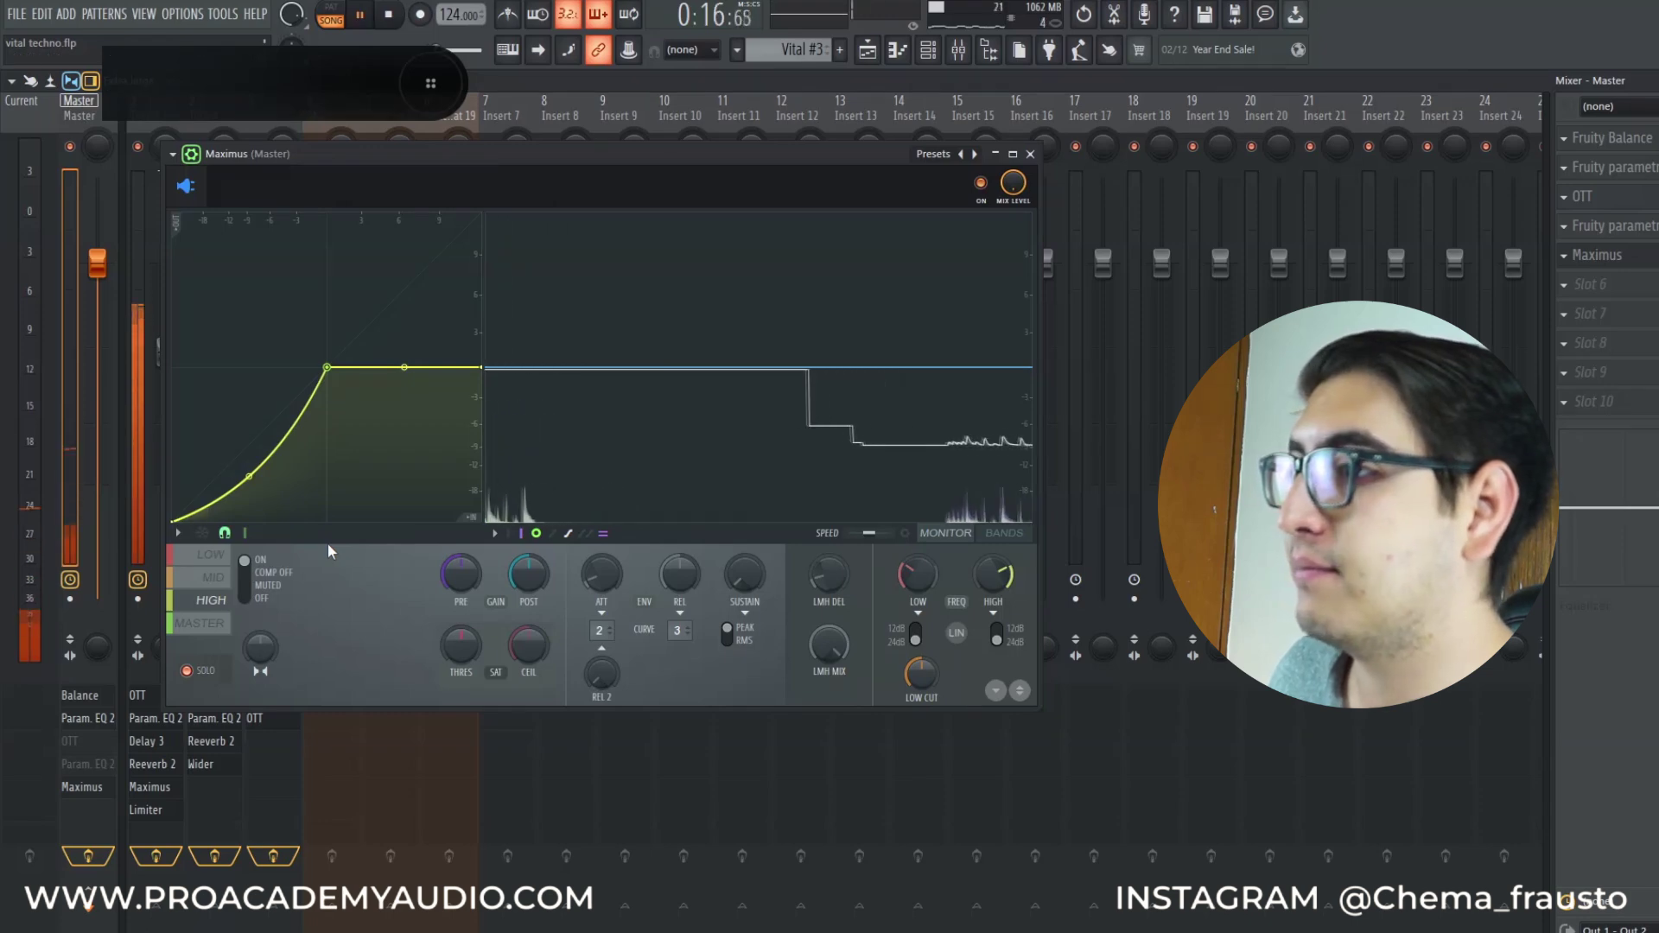
pyautogui.press('space')
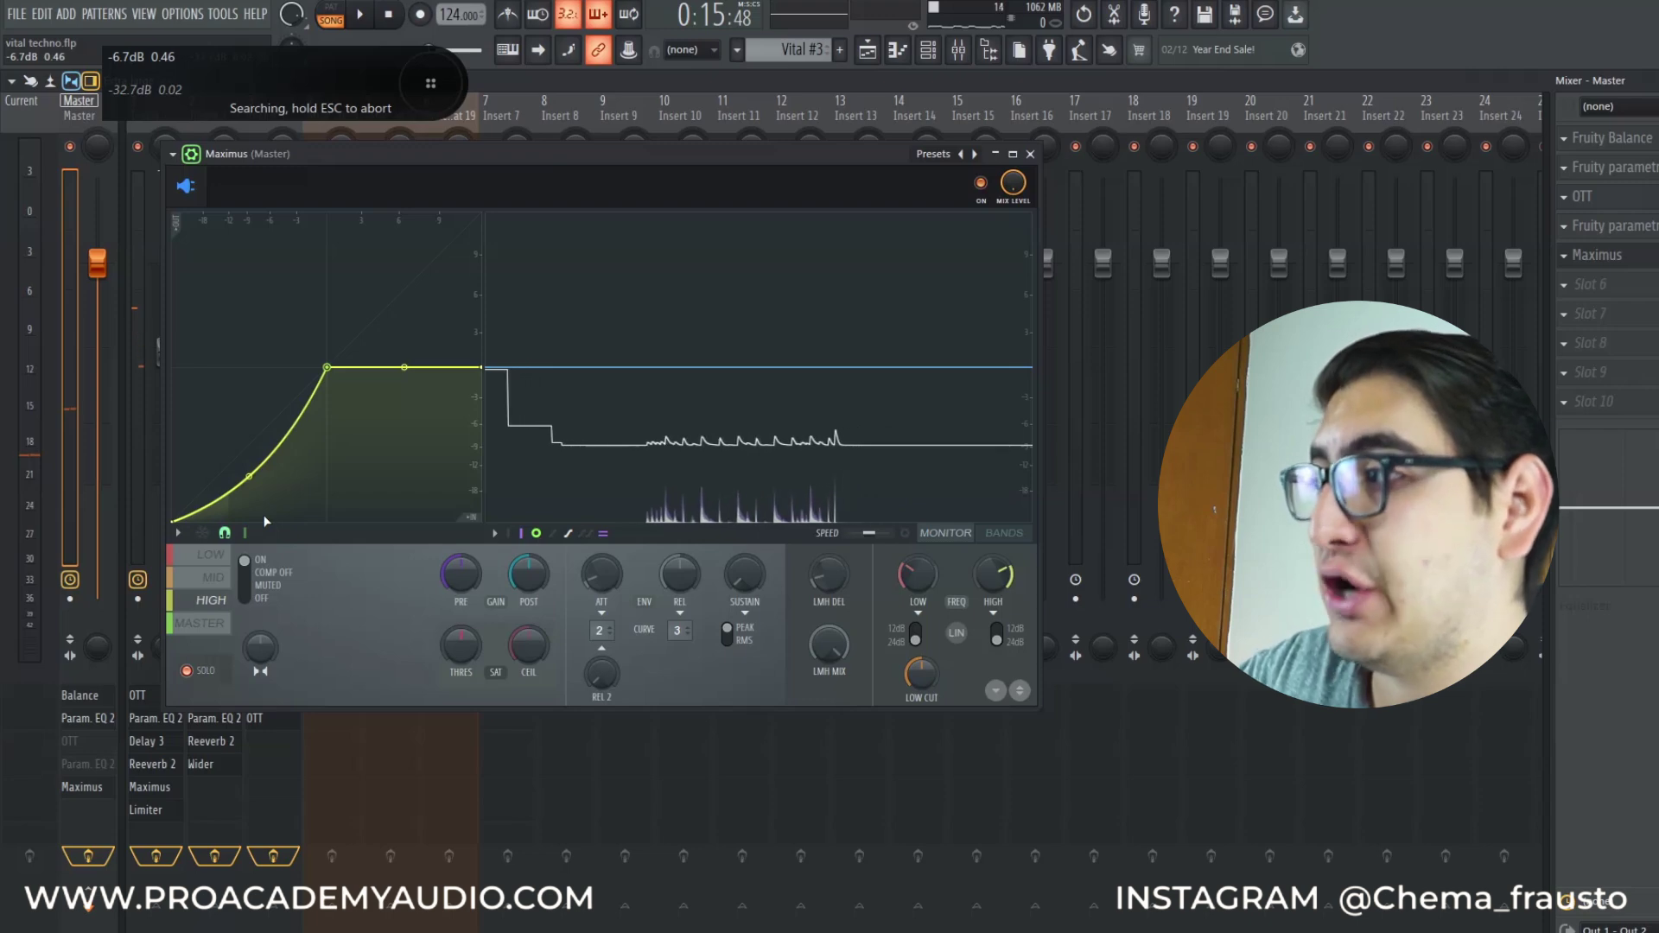
pyautogui.rightClick(249, 476)
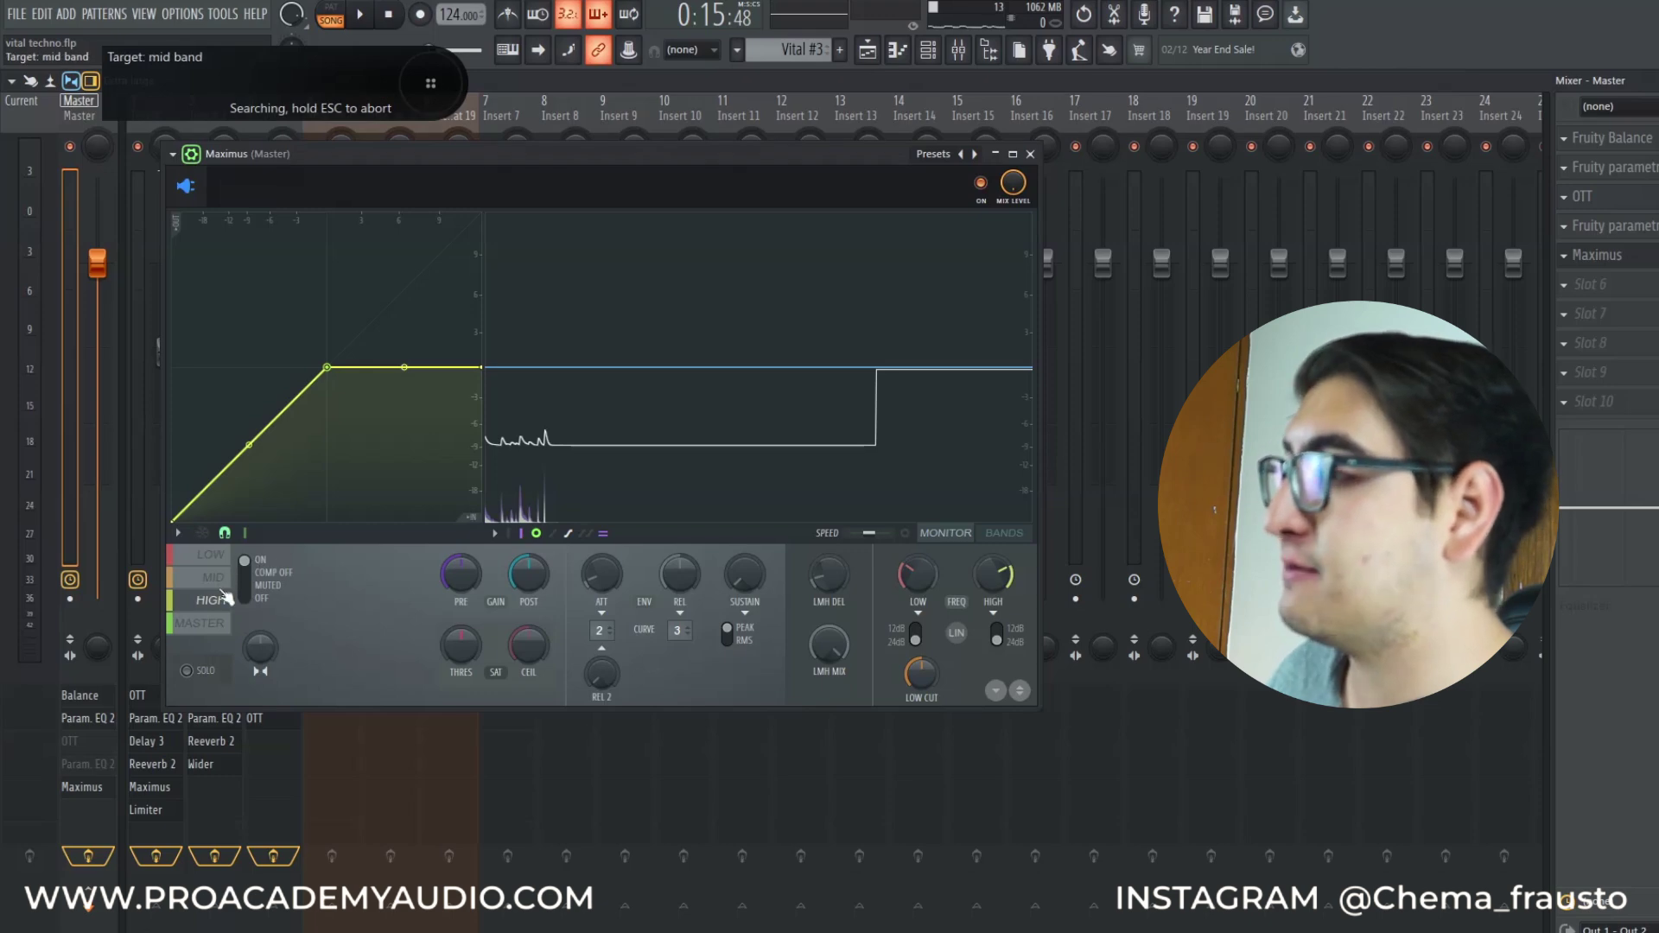
# Select the mid band and hide all the peak and envelope displays in the monitor
pyautogui.click(212, 554)
pyautogui.moveTo(224, 556); pyautogui.dragTo(223, 628)
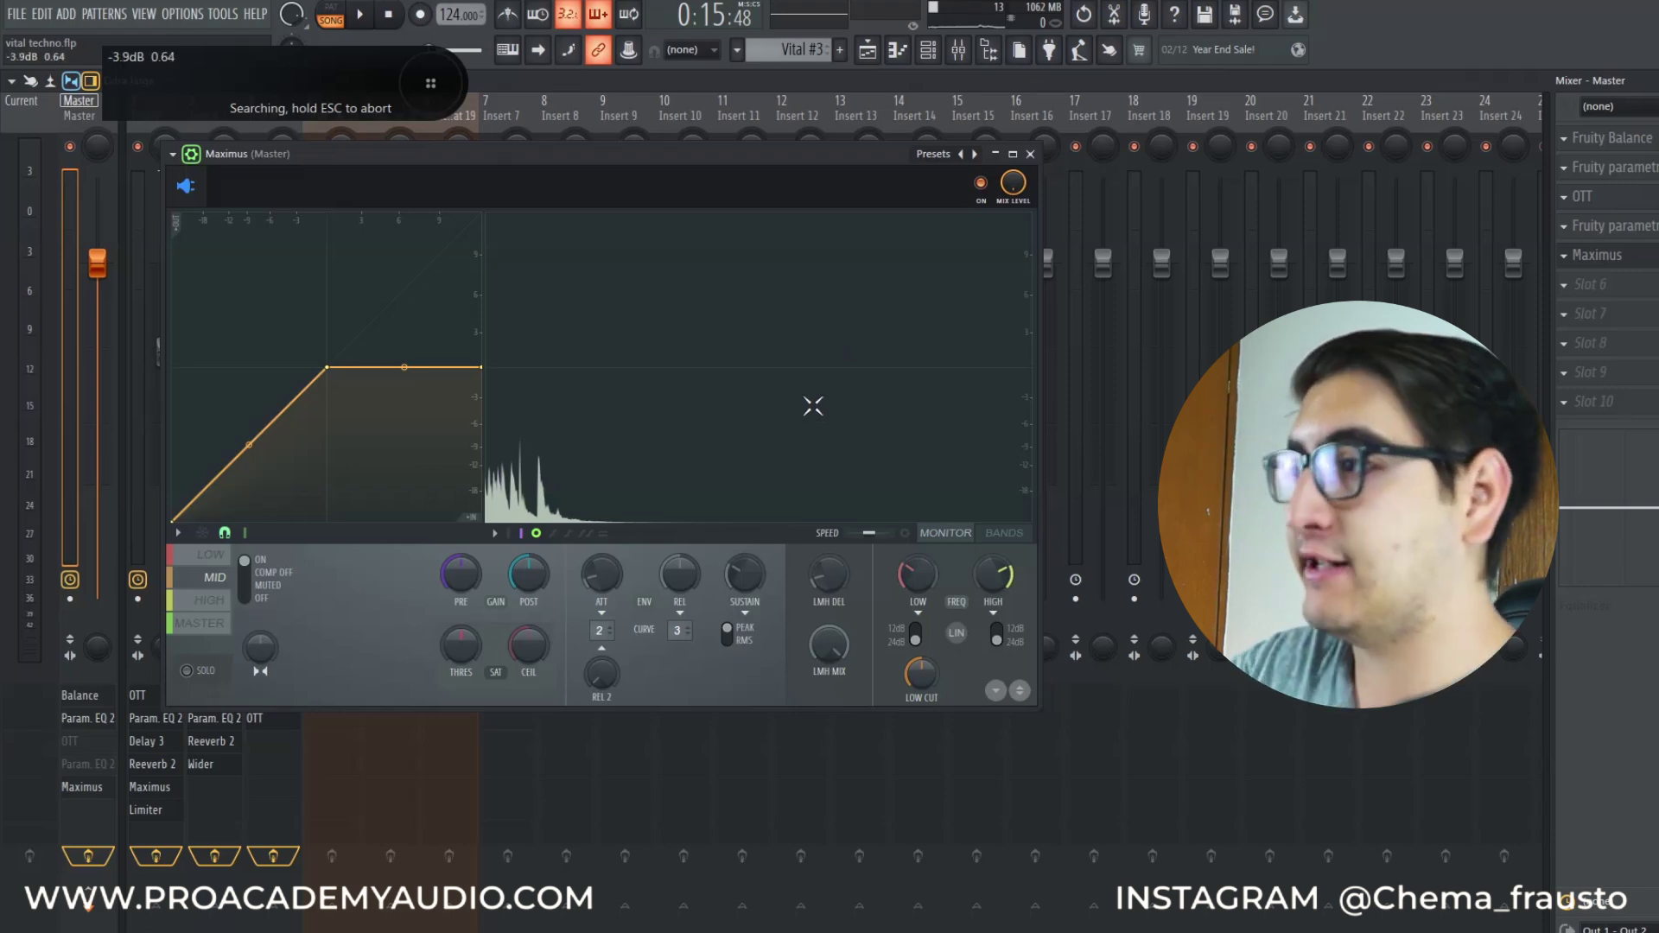
pyautogui.click(539, 534)
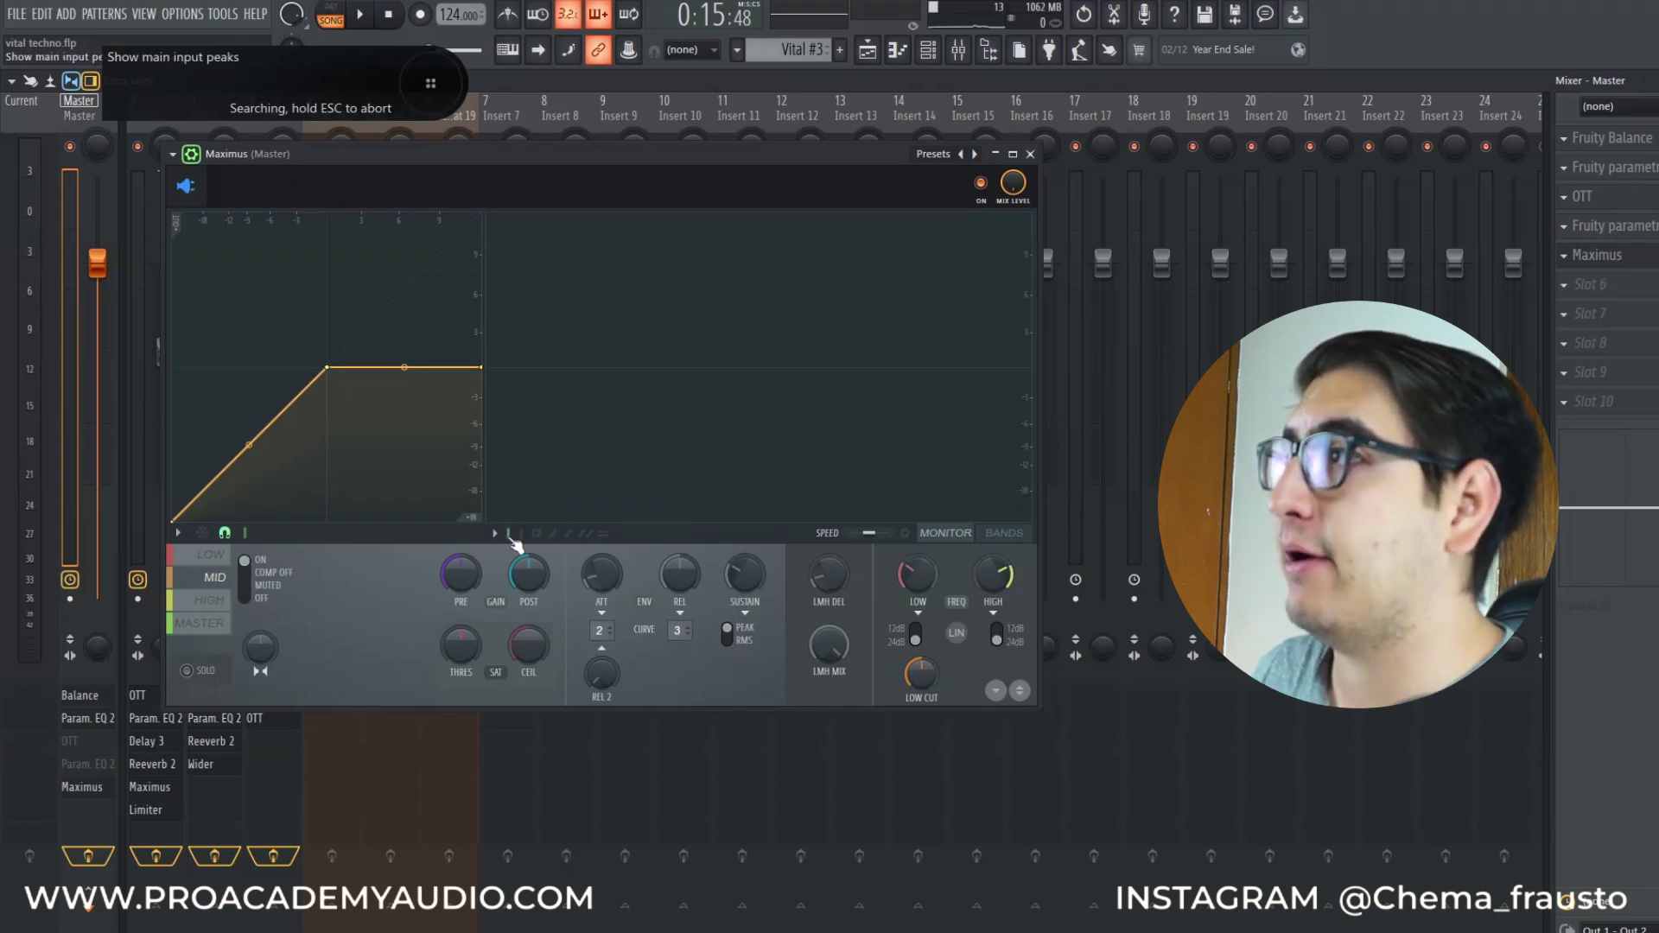
pyautogui.click(216, 559)
pyautogui.click(217, 578)
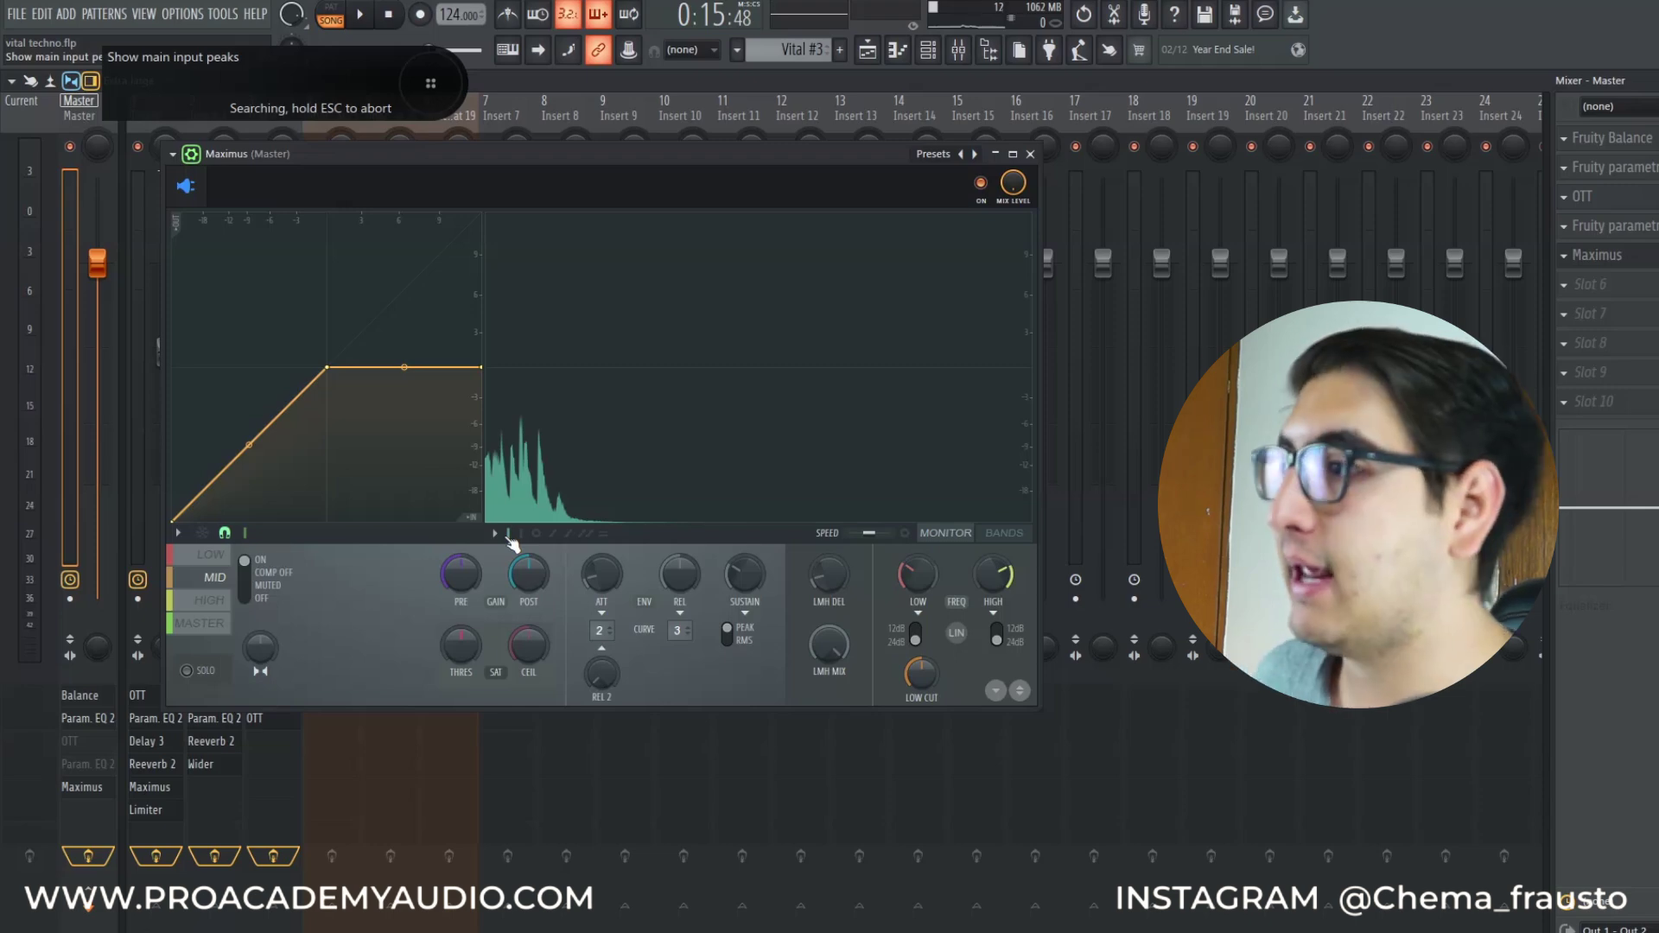
# Play the project with only main input peaks, then only band input peaks displayed, and add the band output peaks
pyautogui.press('space')
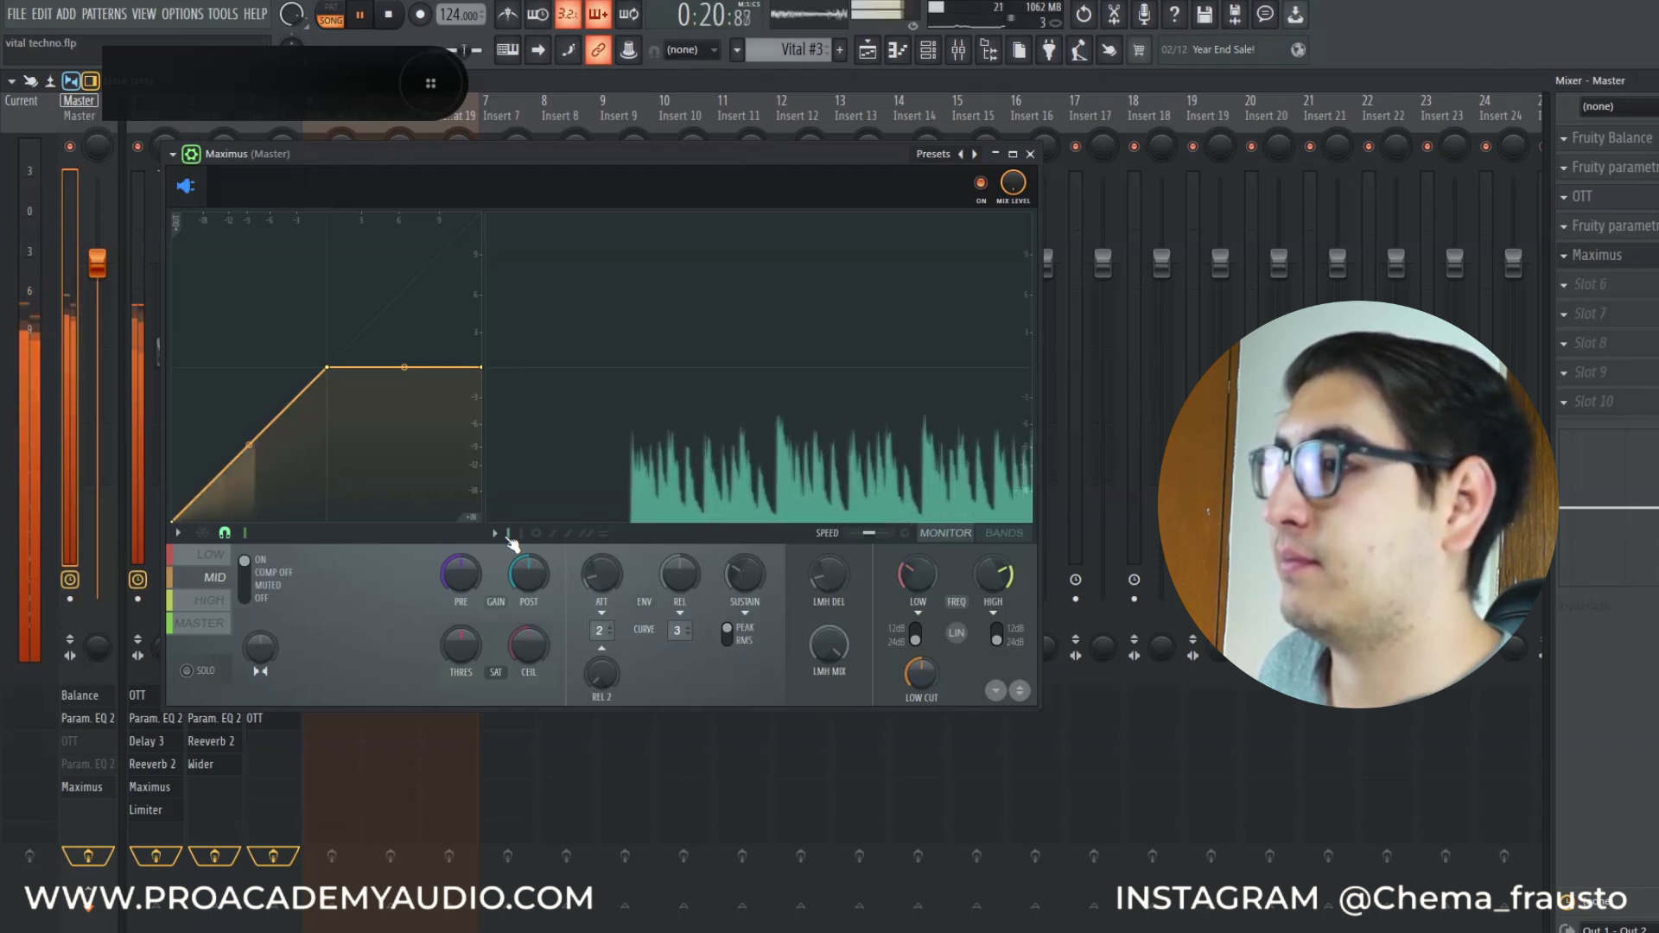
pyautogui.press('space')
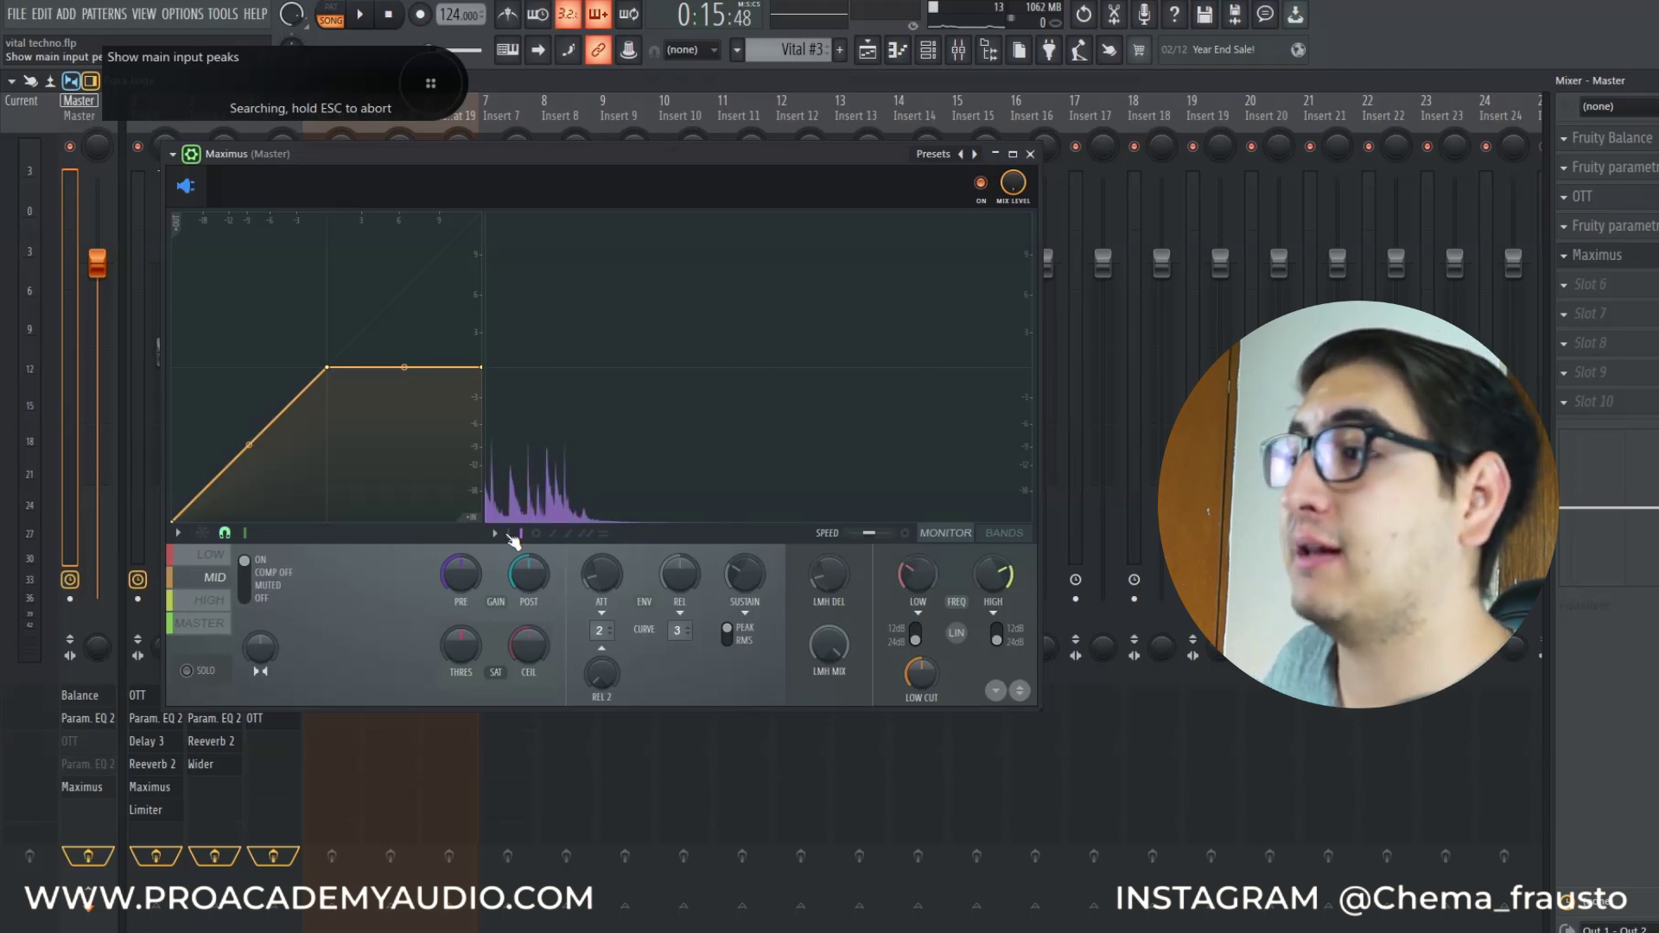
pyautogui.press('space')
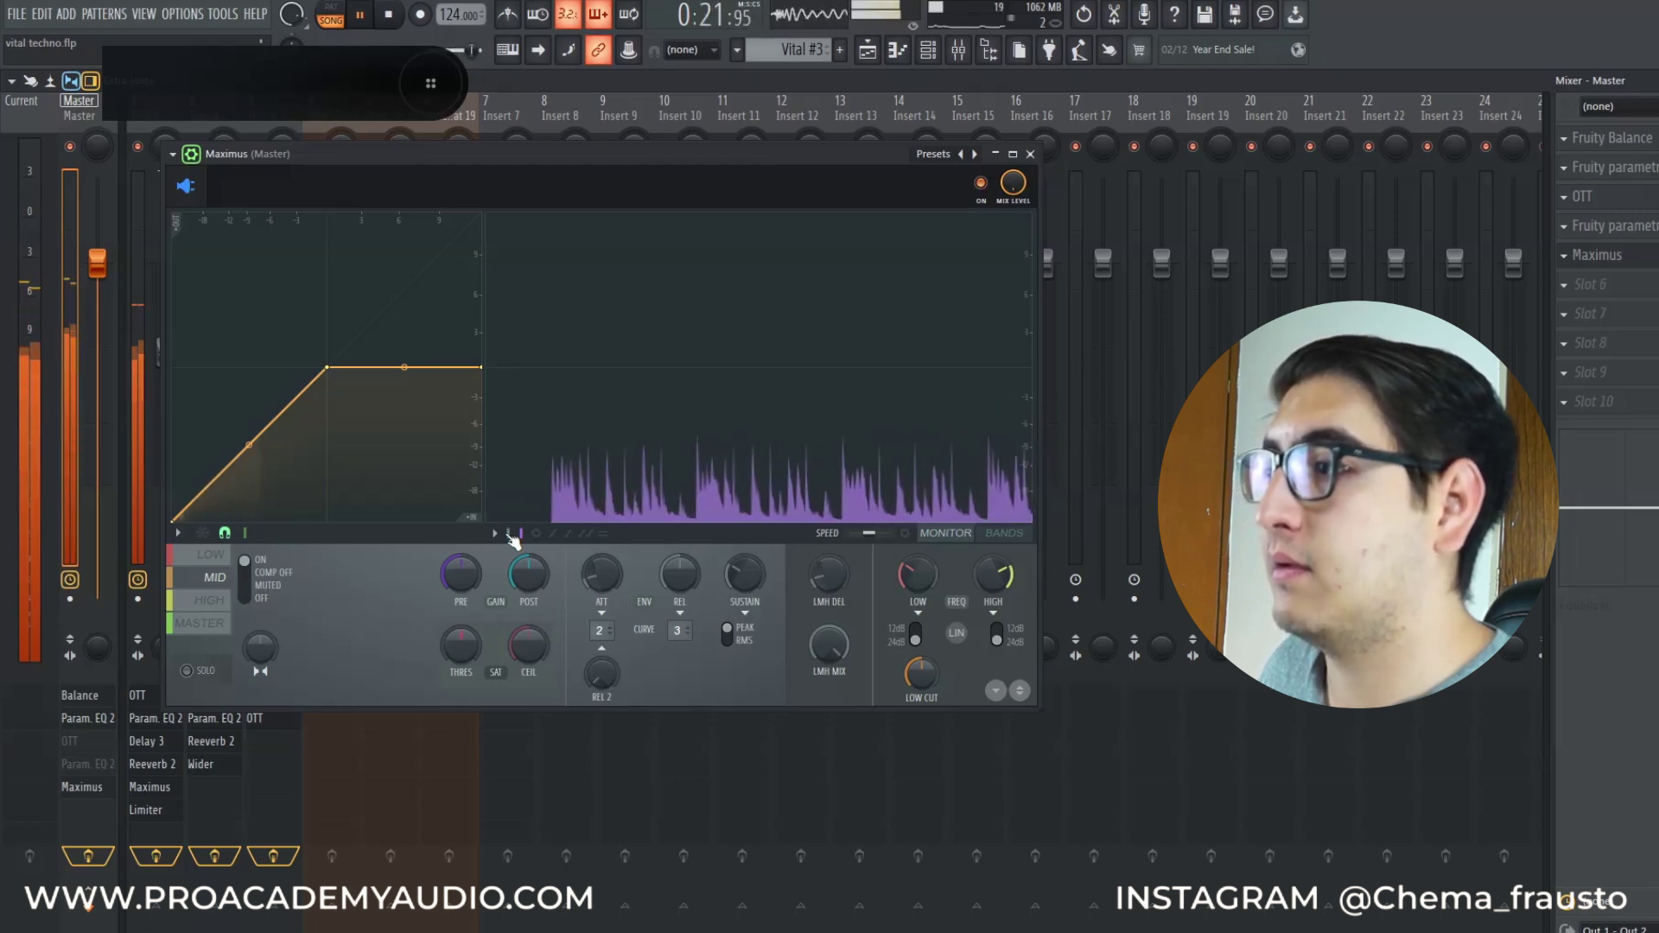
pyautogui.press('space')
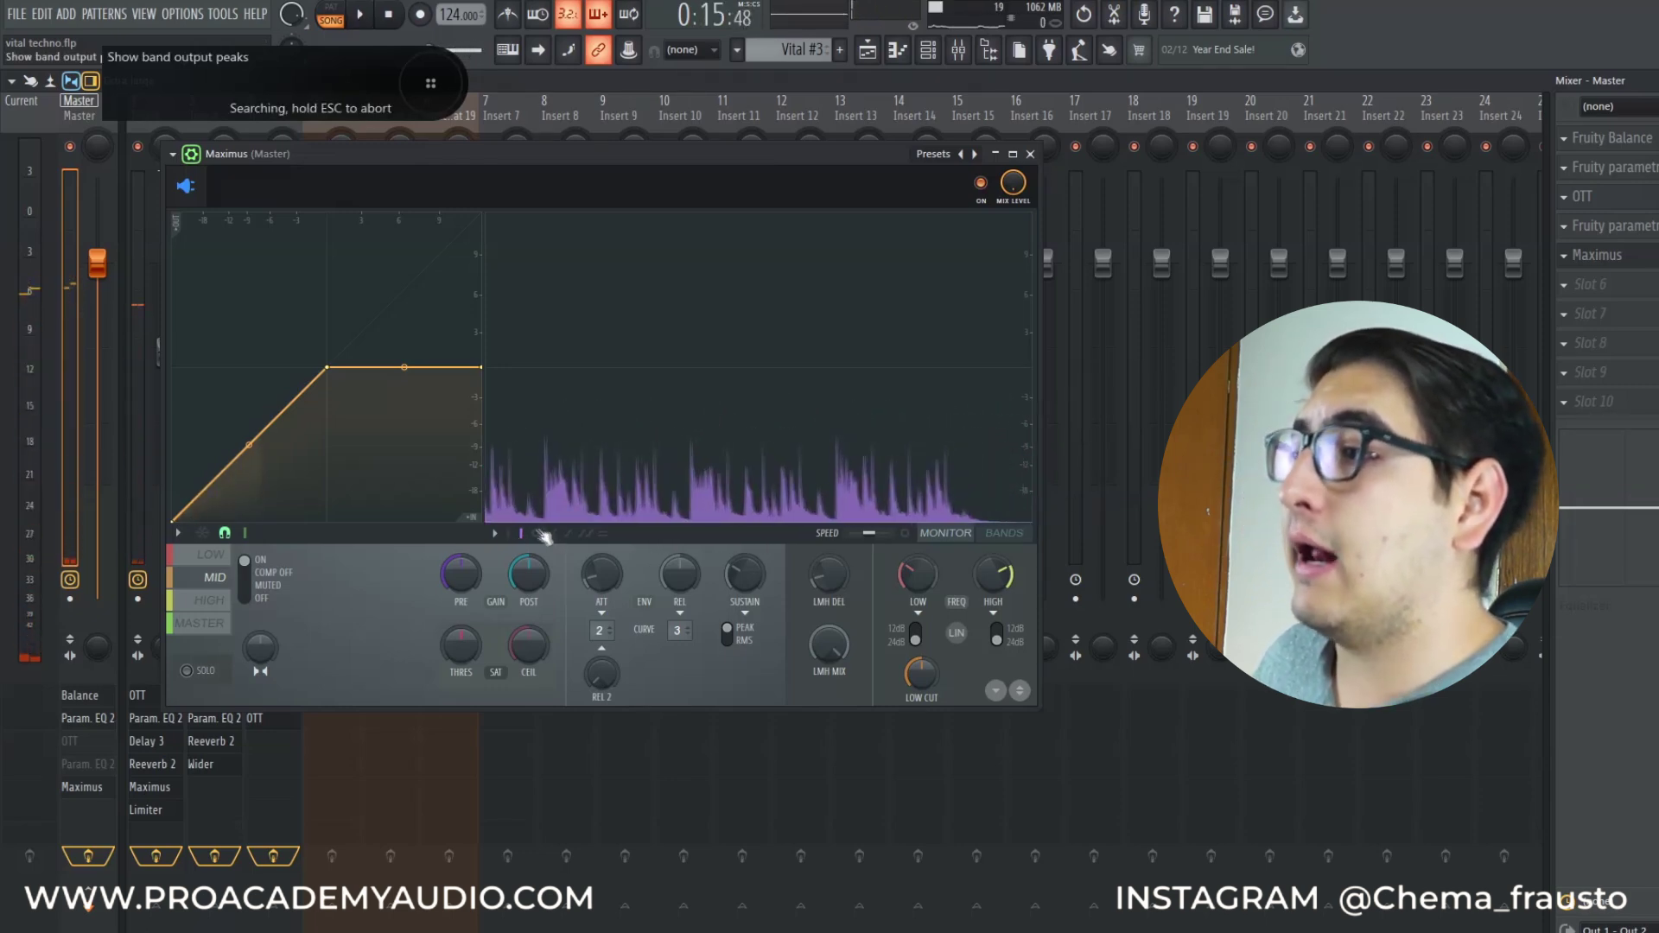
pyautogui.click(537, 534)
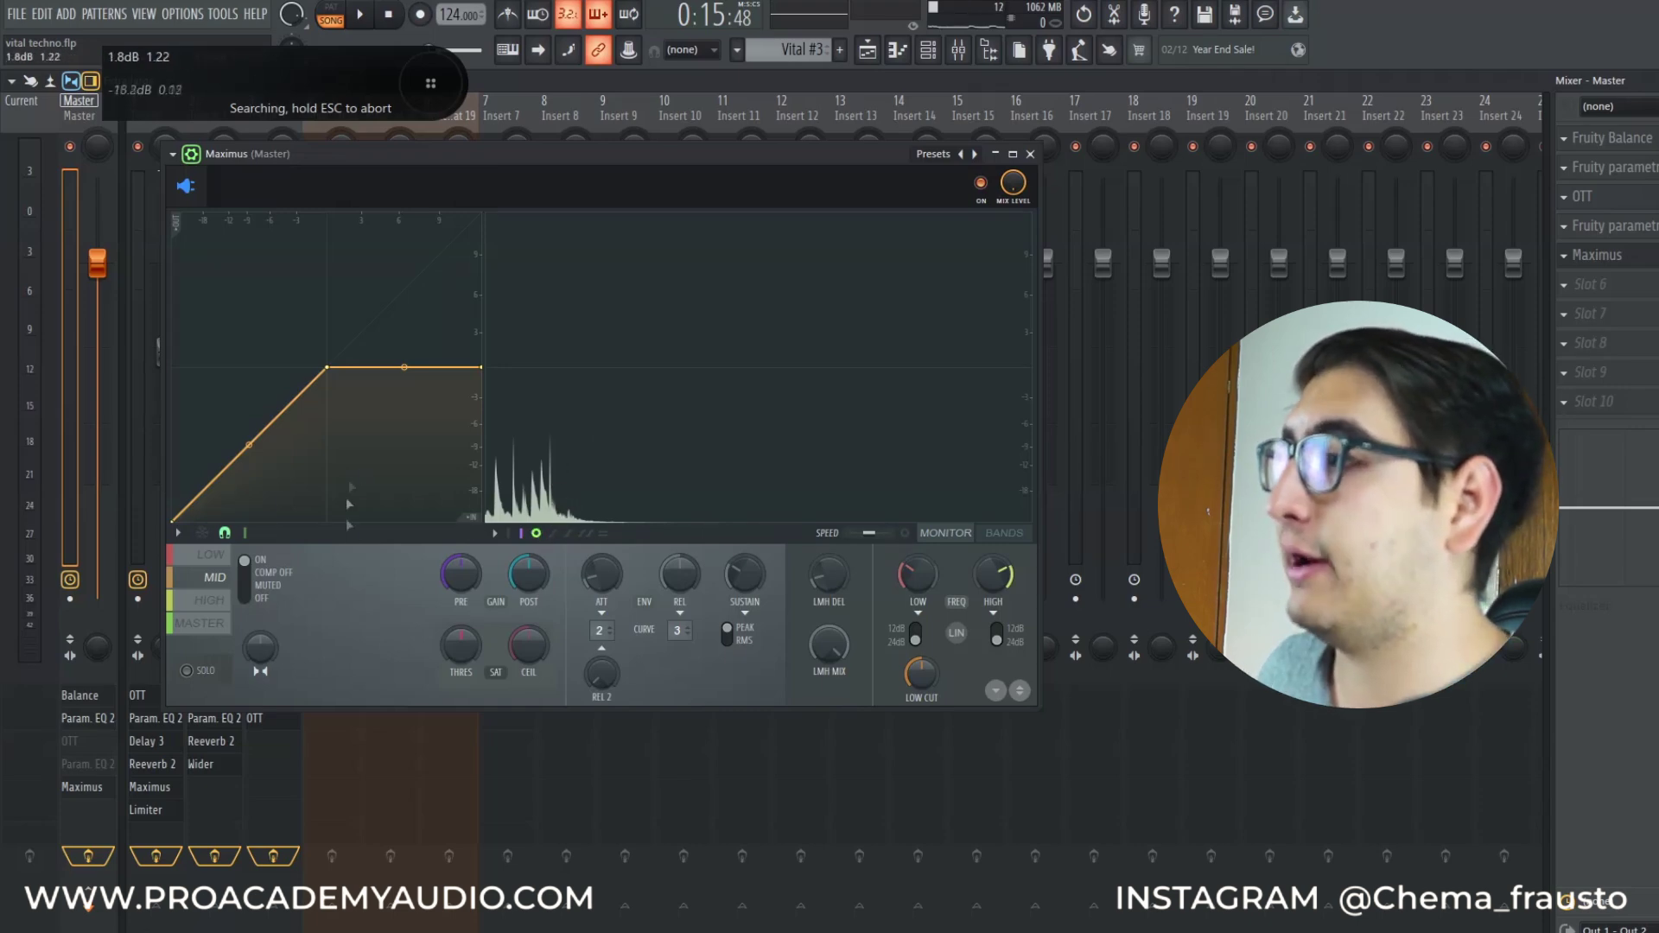
# Add a threshold point low on the mid band's curve, delete the 0 dB point, and lower the curve's end point
pyautogui.rightClick(218, 476)
pyautogui.rightClick(329, 368)
pyautogui.click(359, 379)
pyautogui.moveTo(483, 366); pyautogui.dragTo(480, 430)
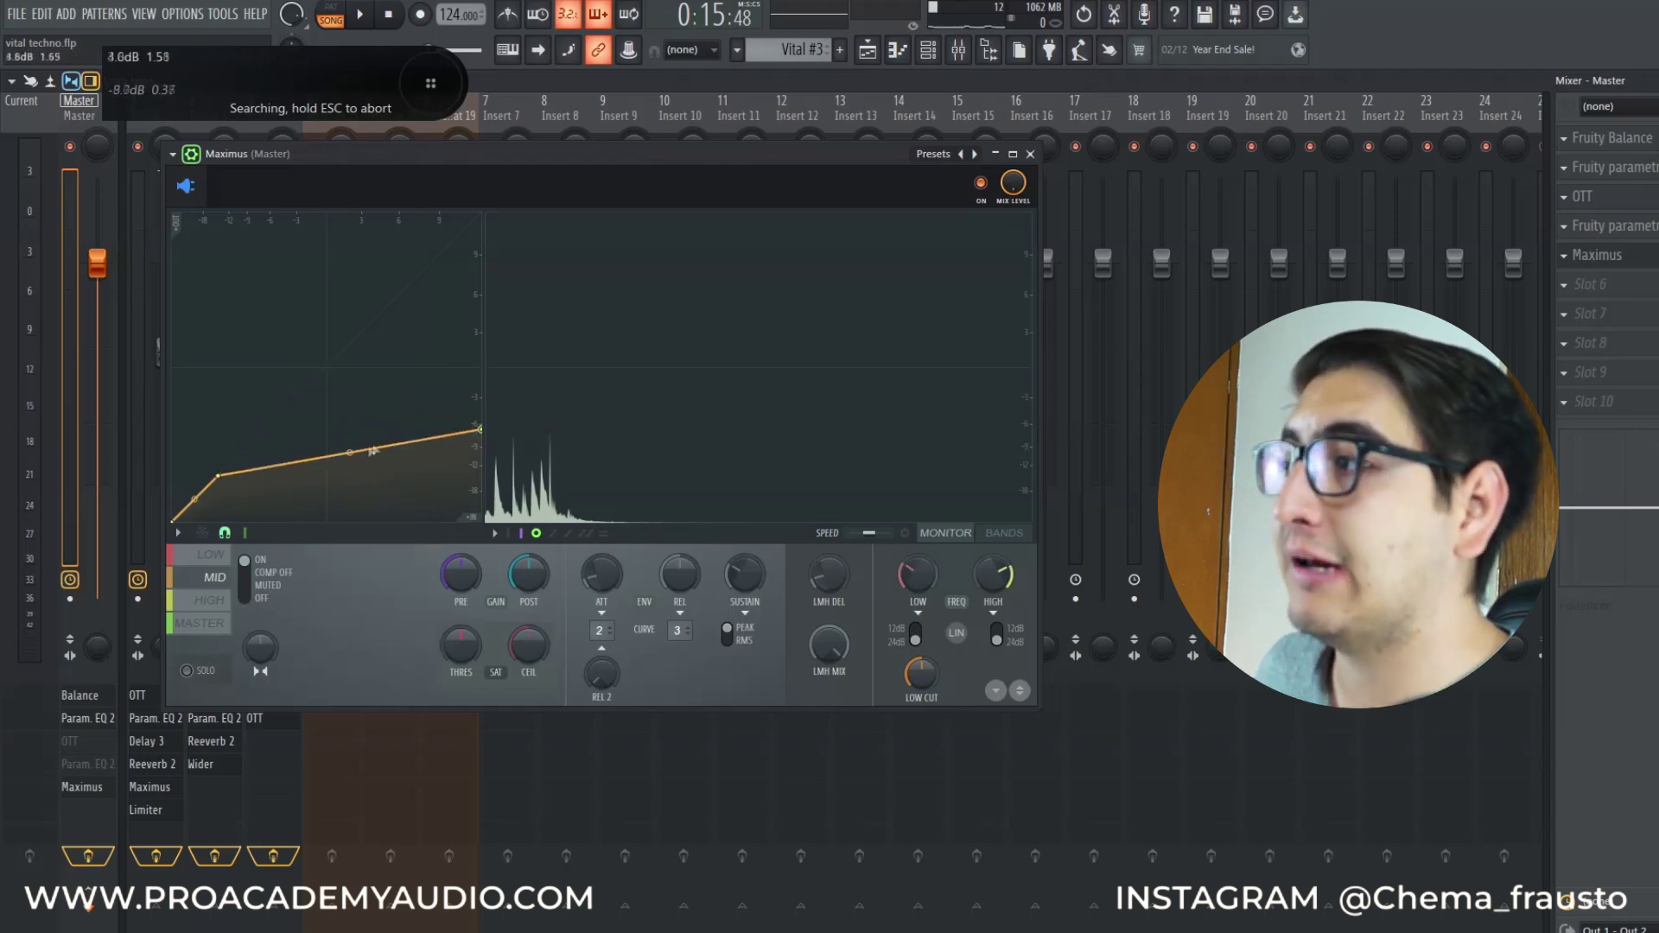
# Play the compressed mid band with input and output peaks overlaid, and pause the monitor display
pyautogui.click(522, 534)
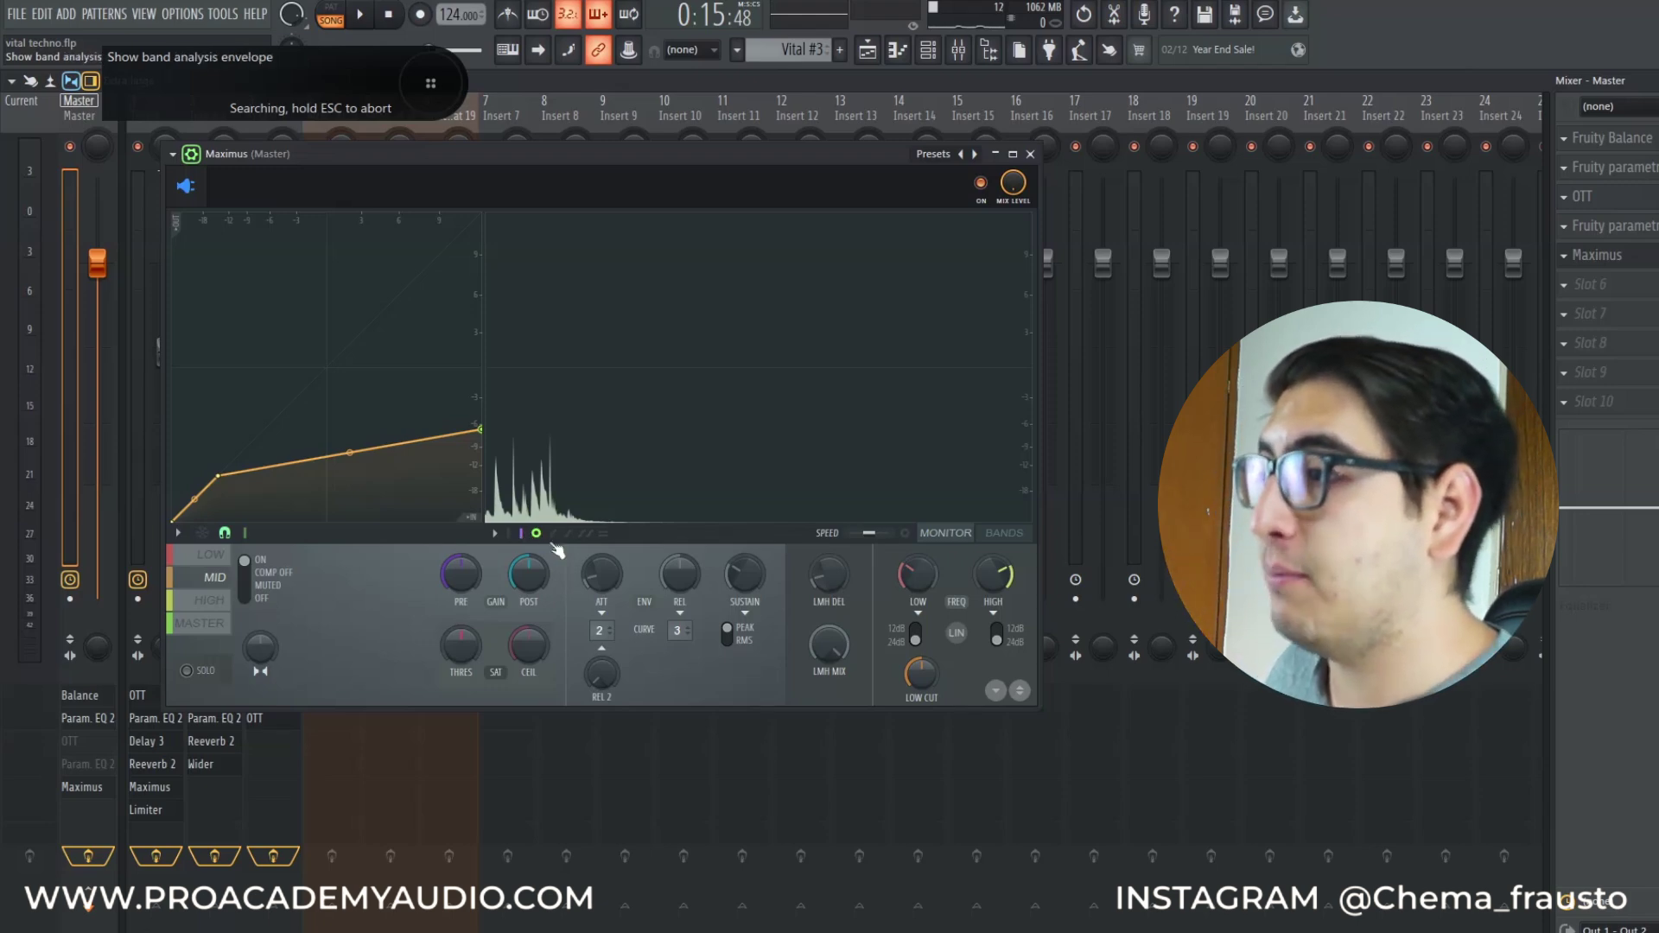
pyautogui.press('space')
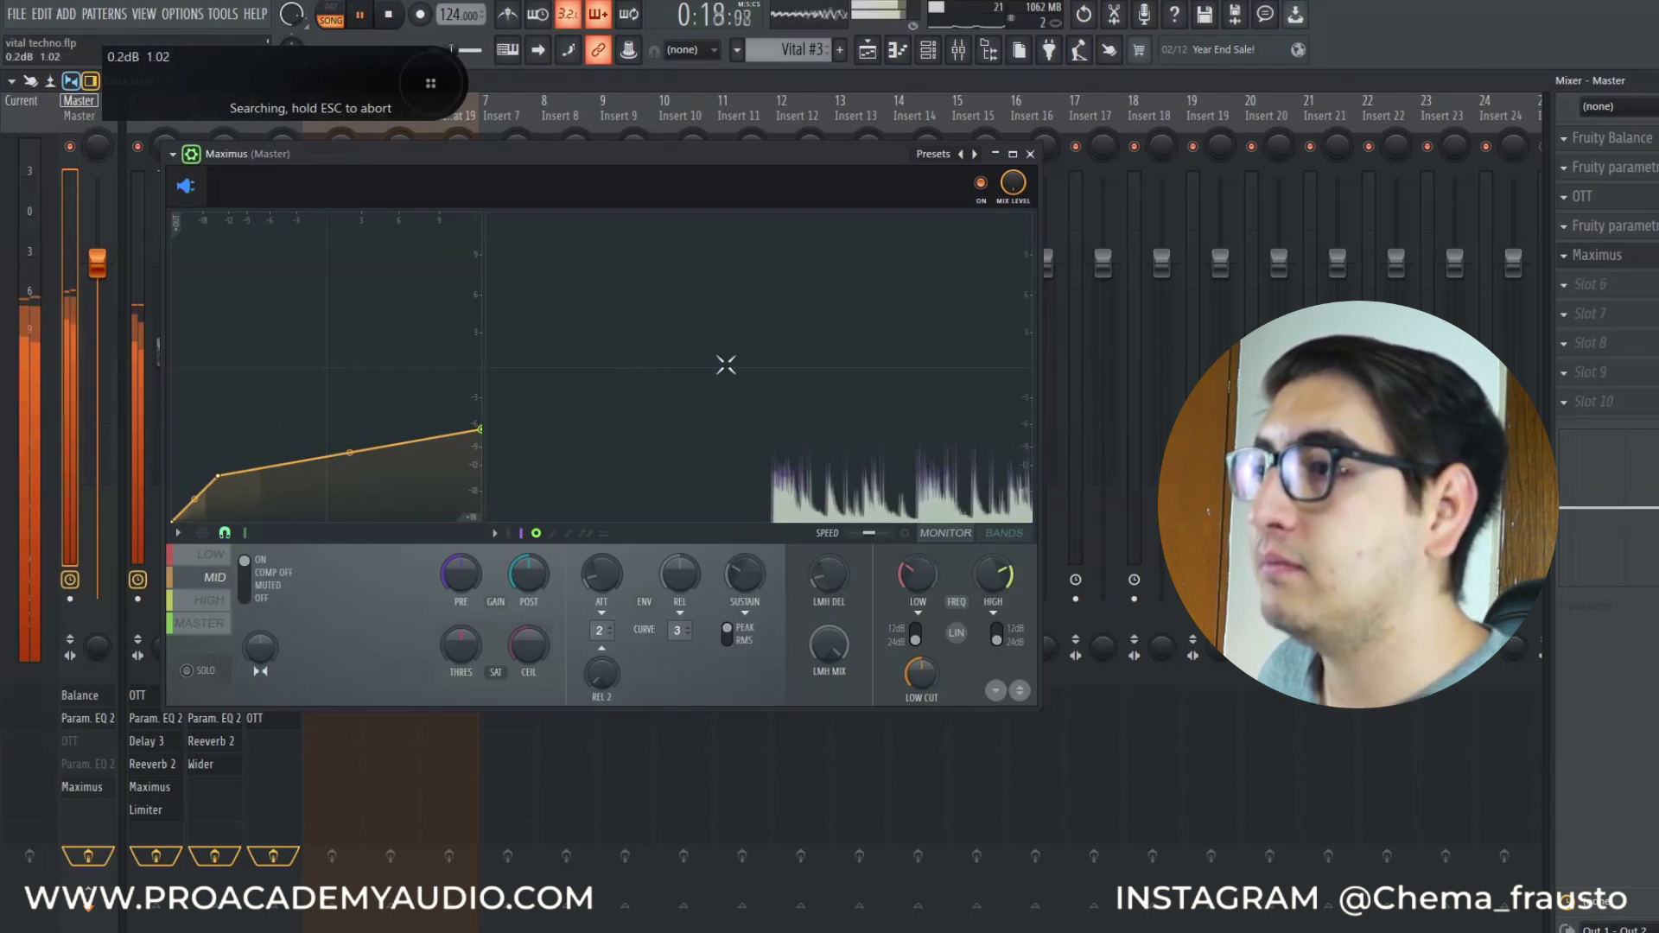
pyautogui.click(650, 332)
pyautogui.press('space')
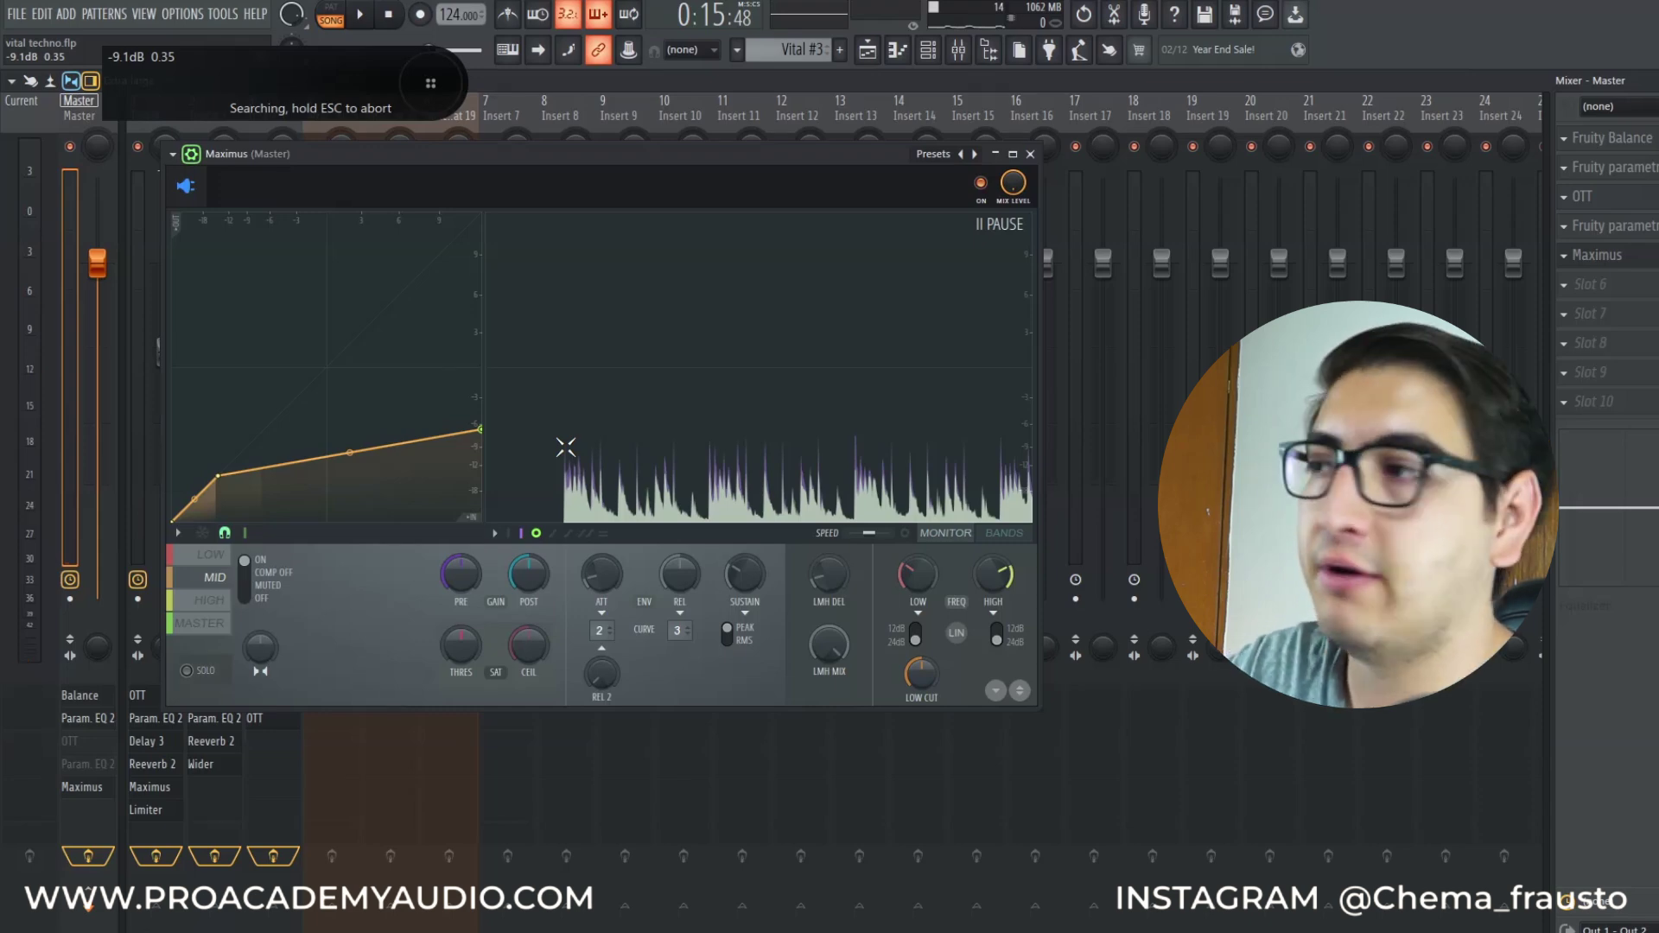
# Toggle the mid band's analysis envelope on and off over the paused peaks to compare them
pyautogui.click(555, 535)
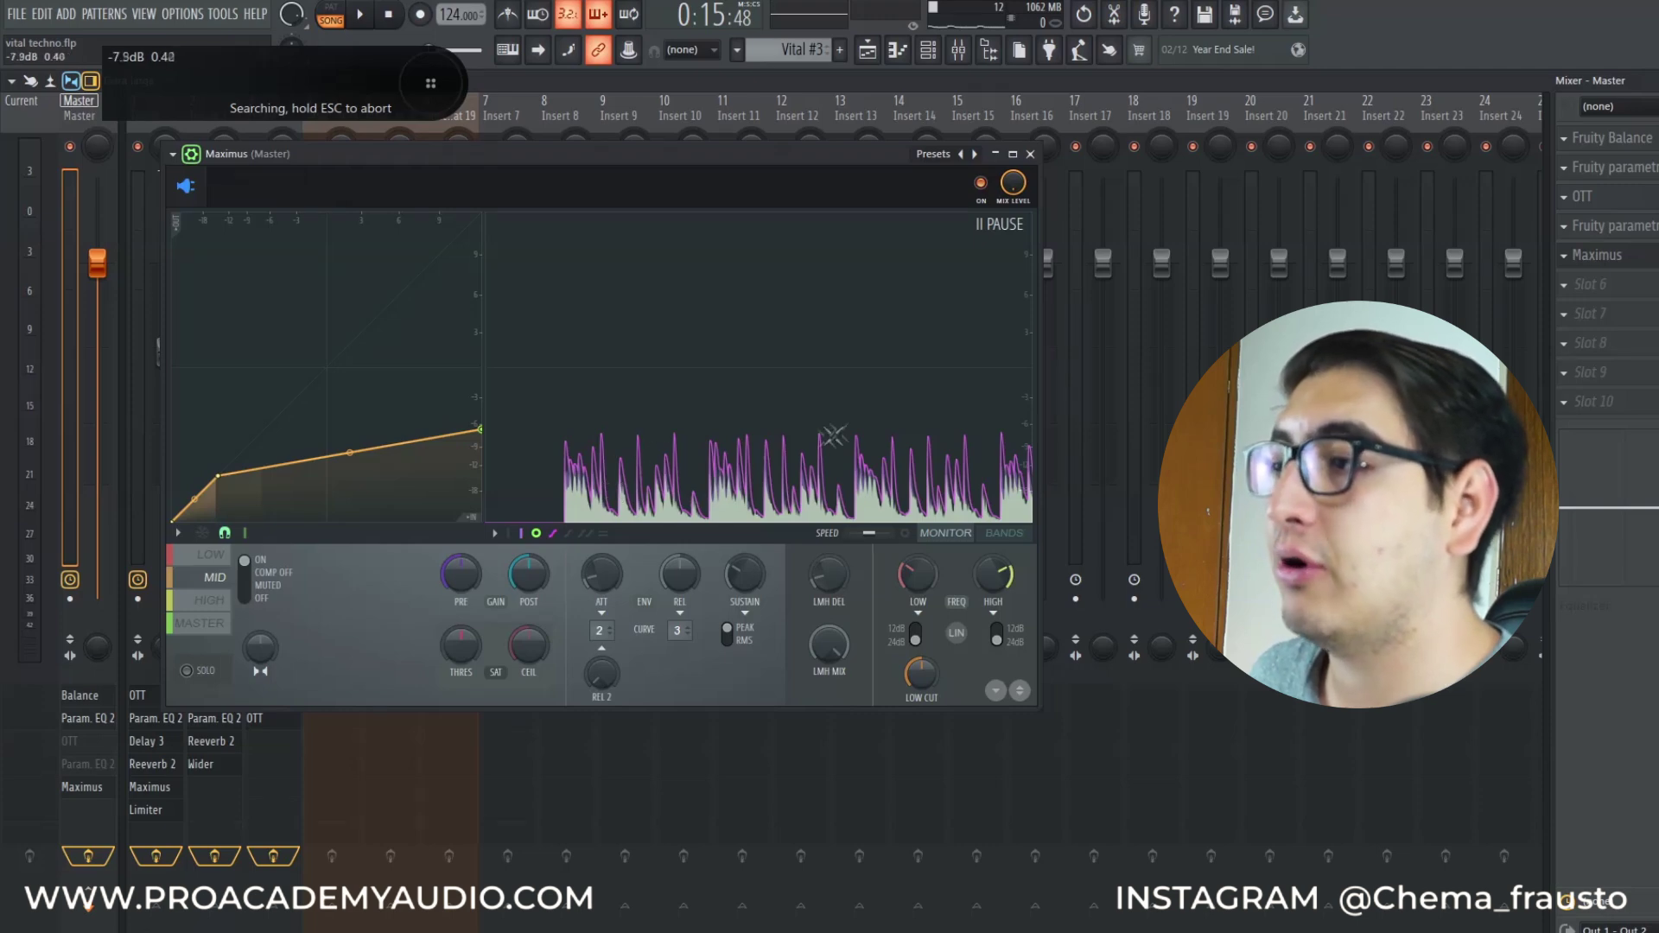
pyautogui.click(554, 535)
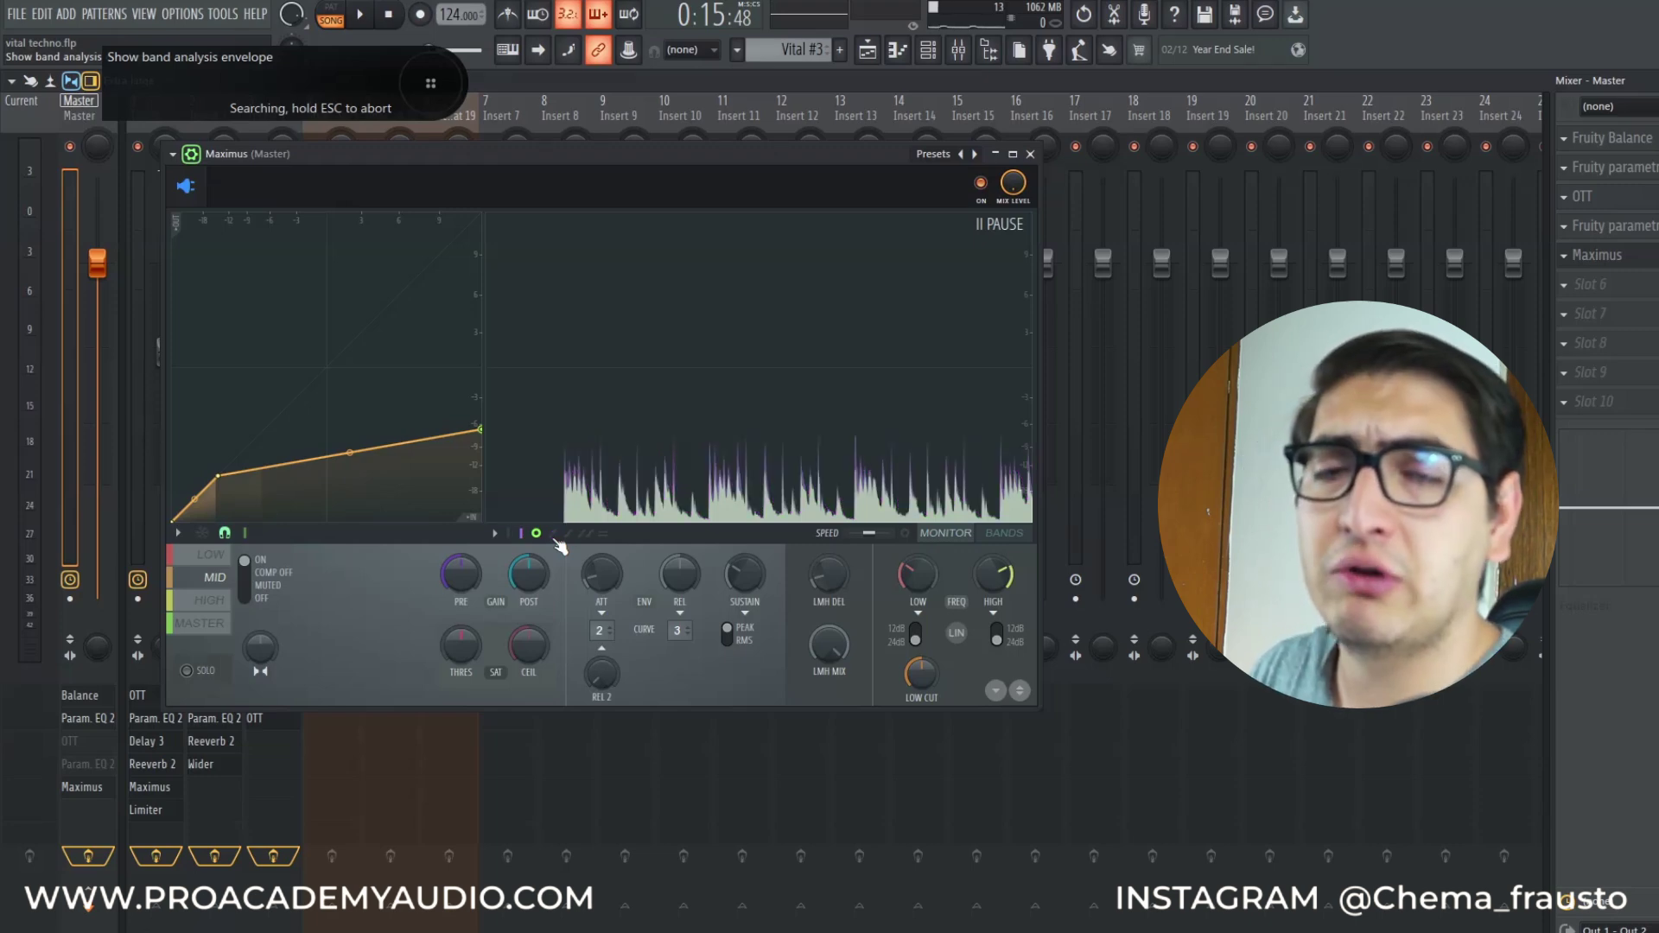
pyautogui.click(558, 542)
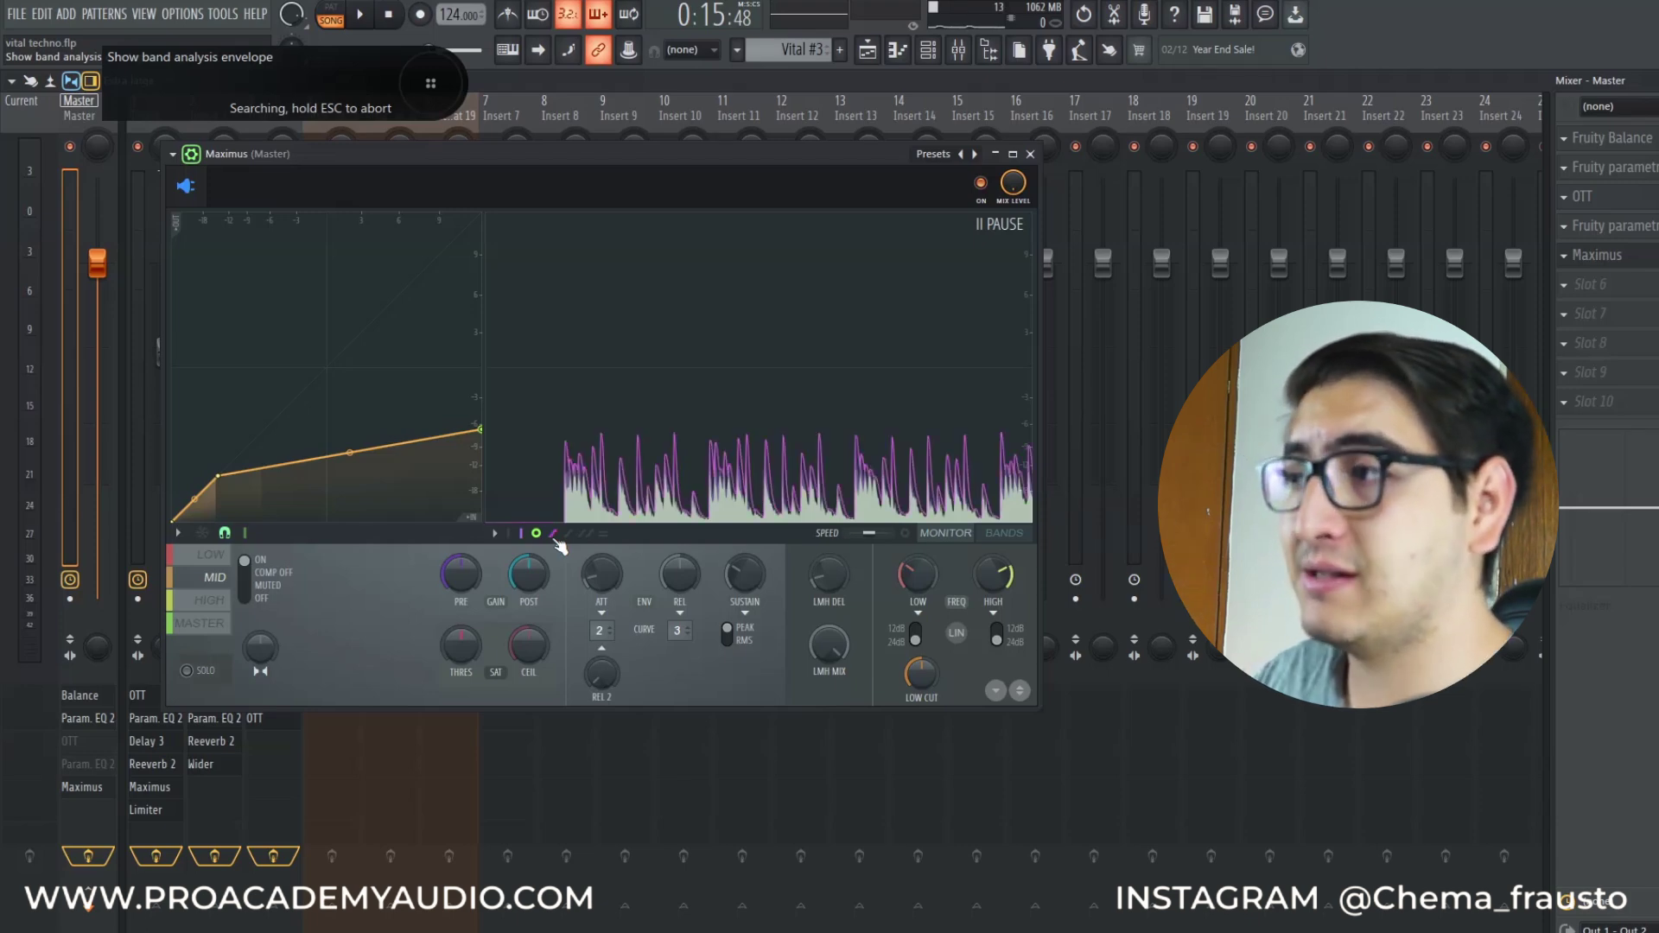
pyautogui.click(555, 537)
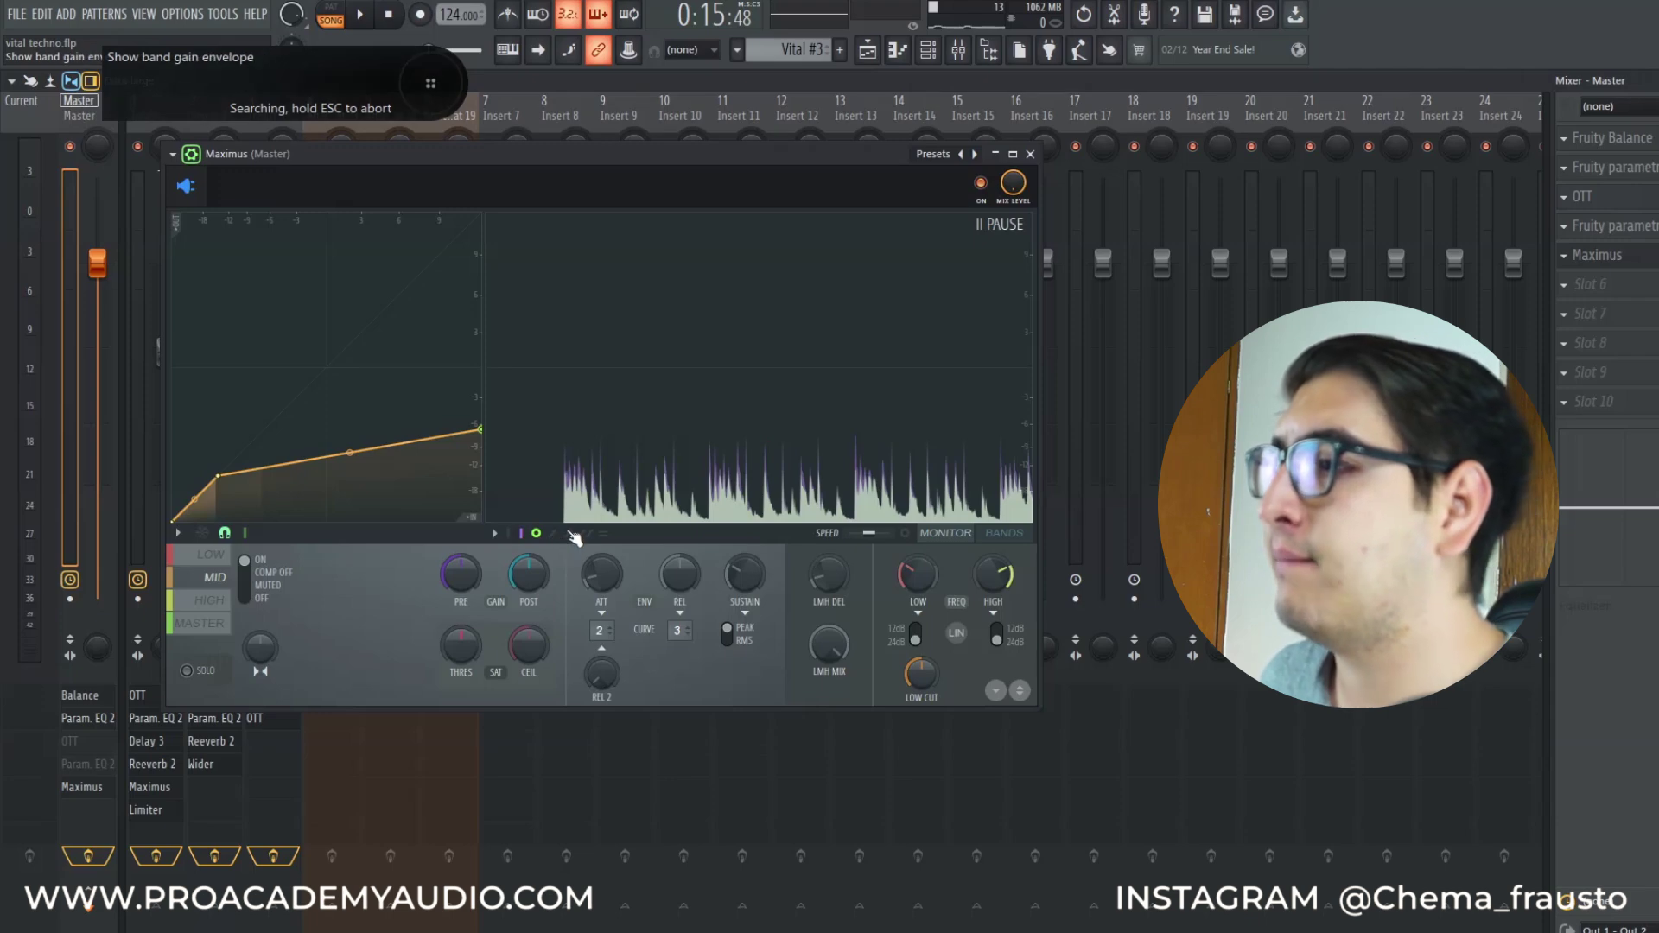
# View the mid band's gain envelope, hide it, and view the gain envelopes of all bands
pyautogui.click(572, 537)
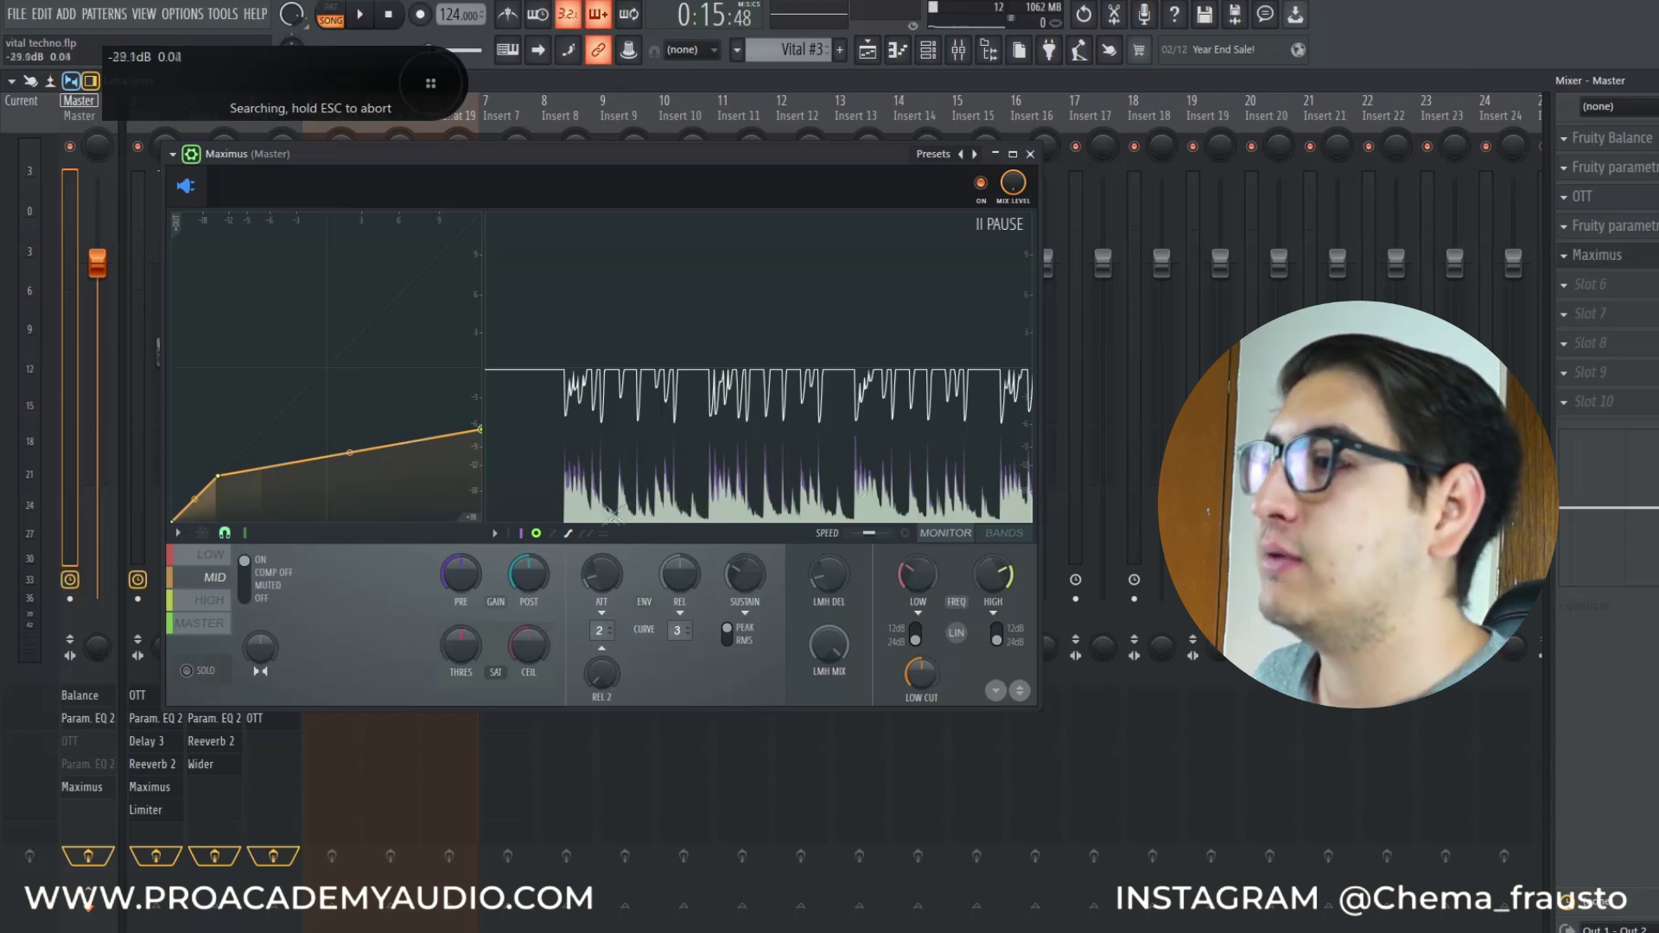
pyautogui.click(572, 536)
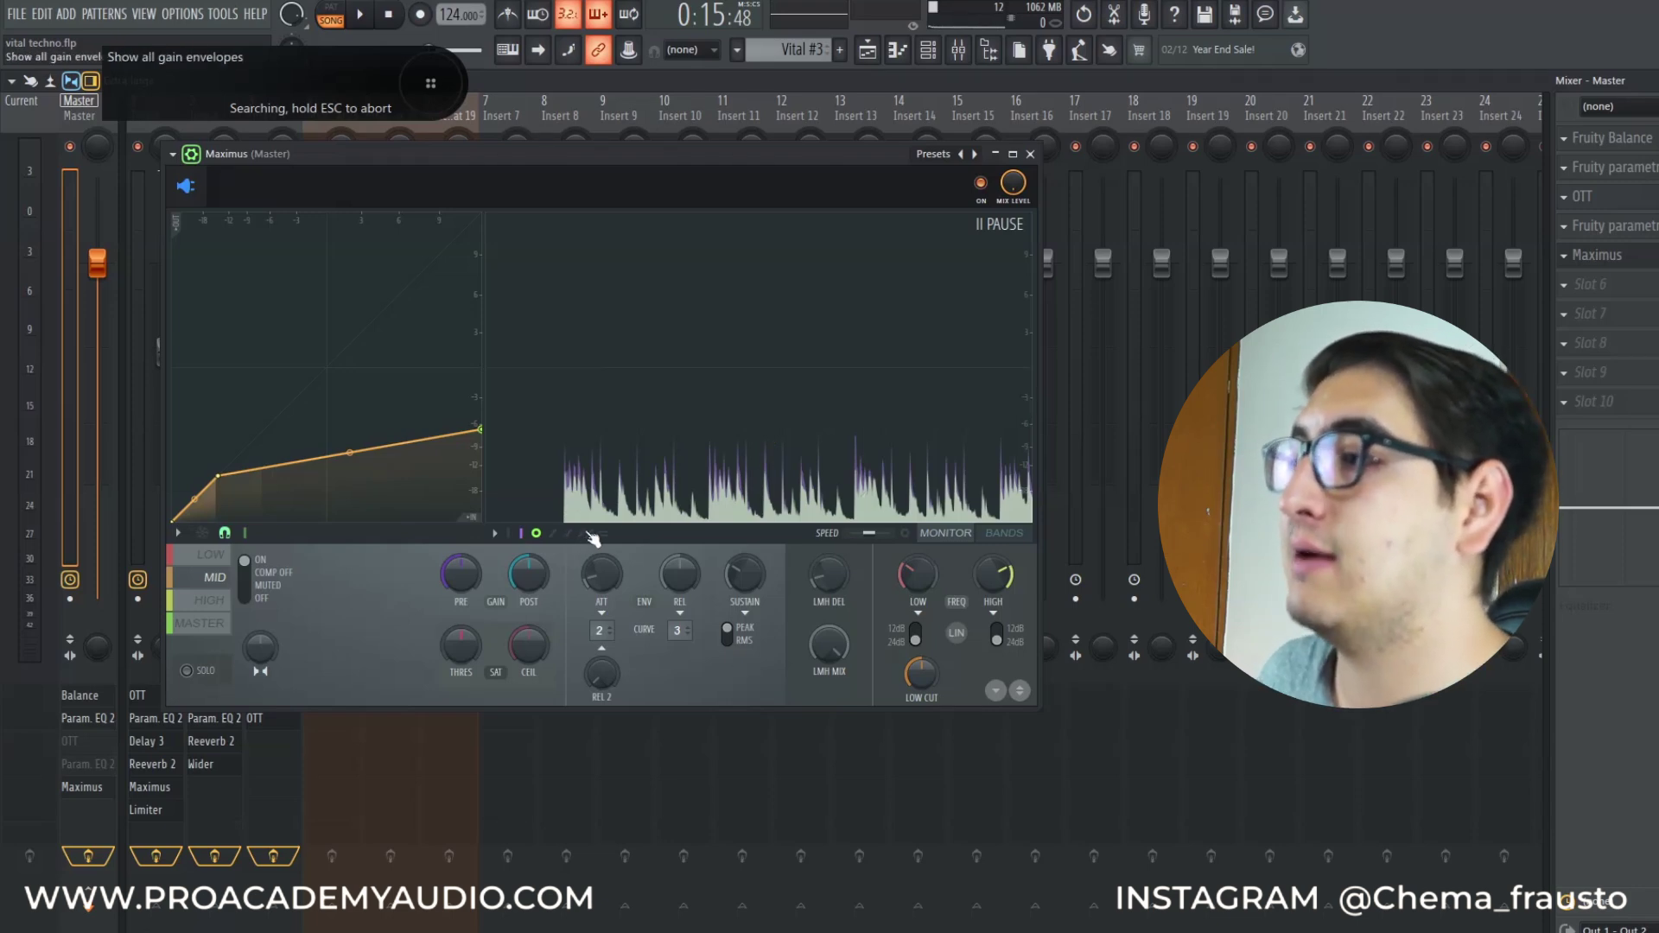
pyautogui.click(589, 536)
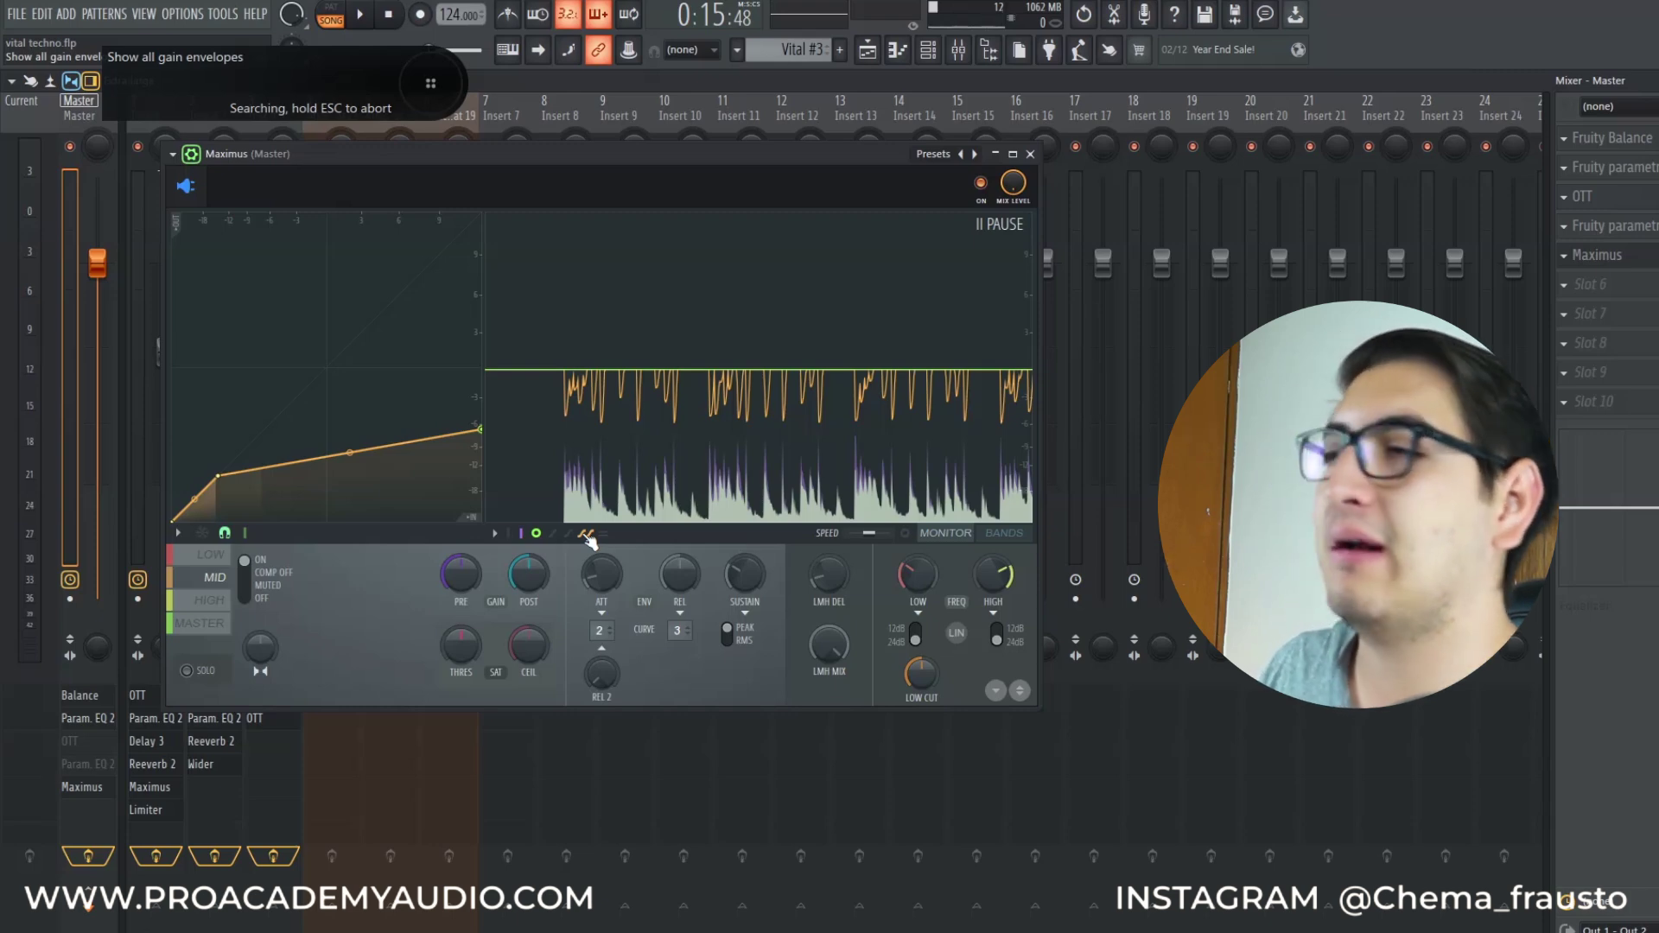
pyautogui.click(587, 538)
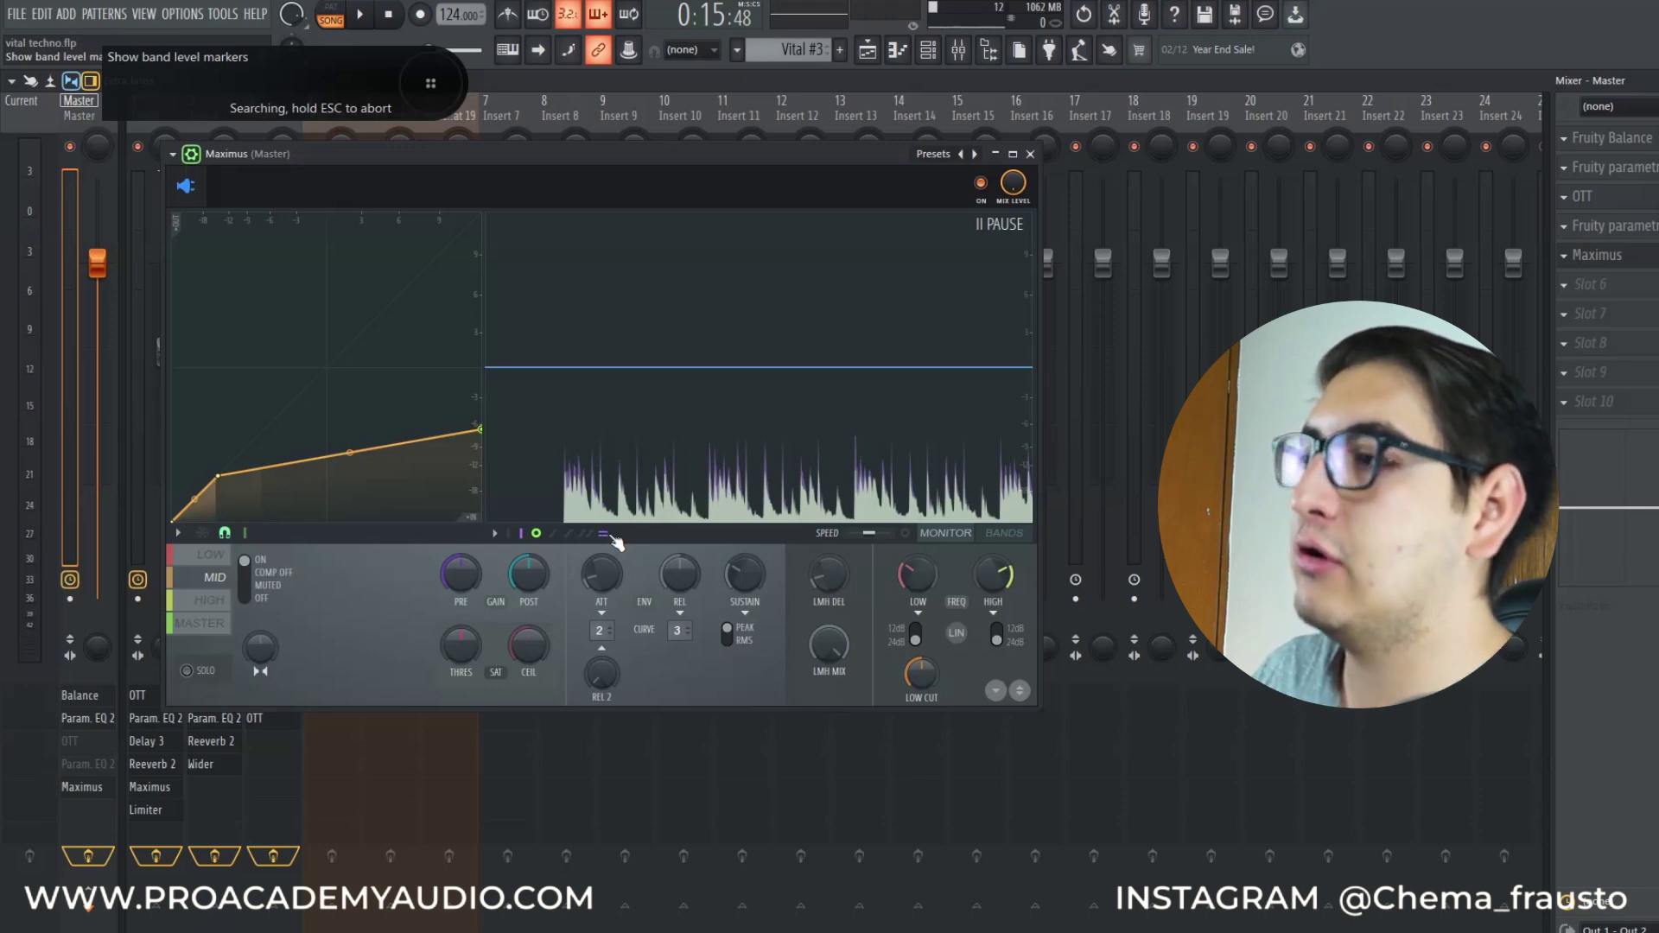
# Show the mid band's gain envelope together with the band level markers in the monitor
pyautogui.click(556, 535)
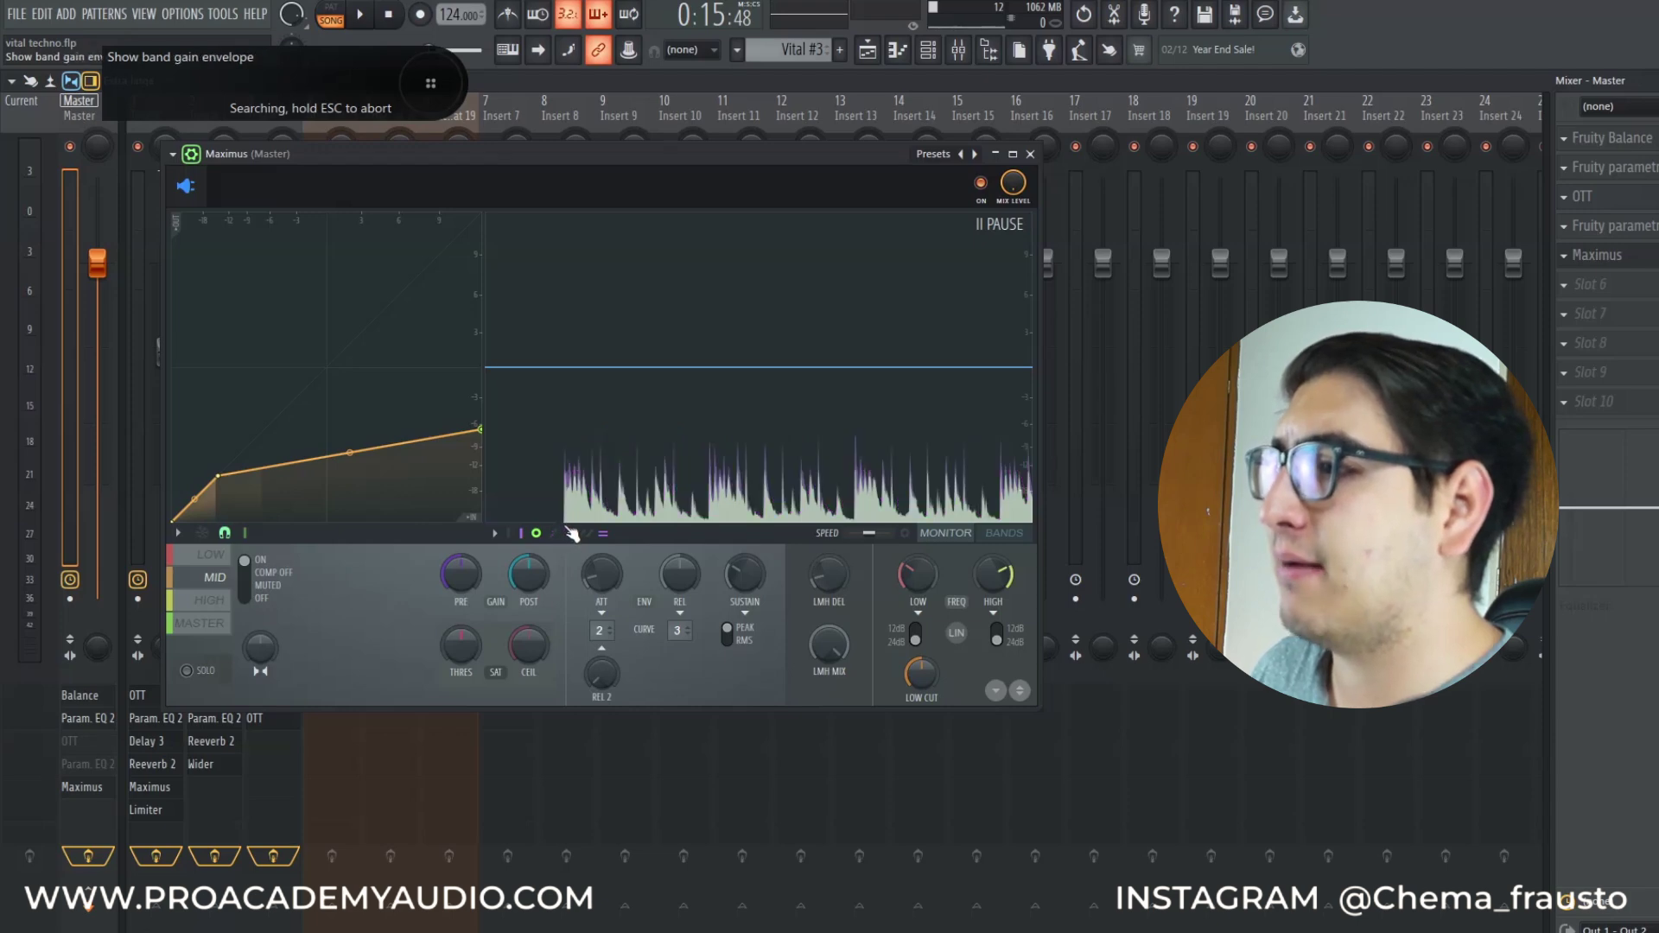
pyautogui.click(569, 534)
pyautogui.click(613, 543)
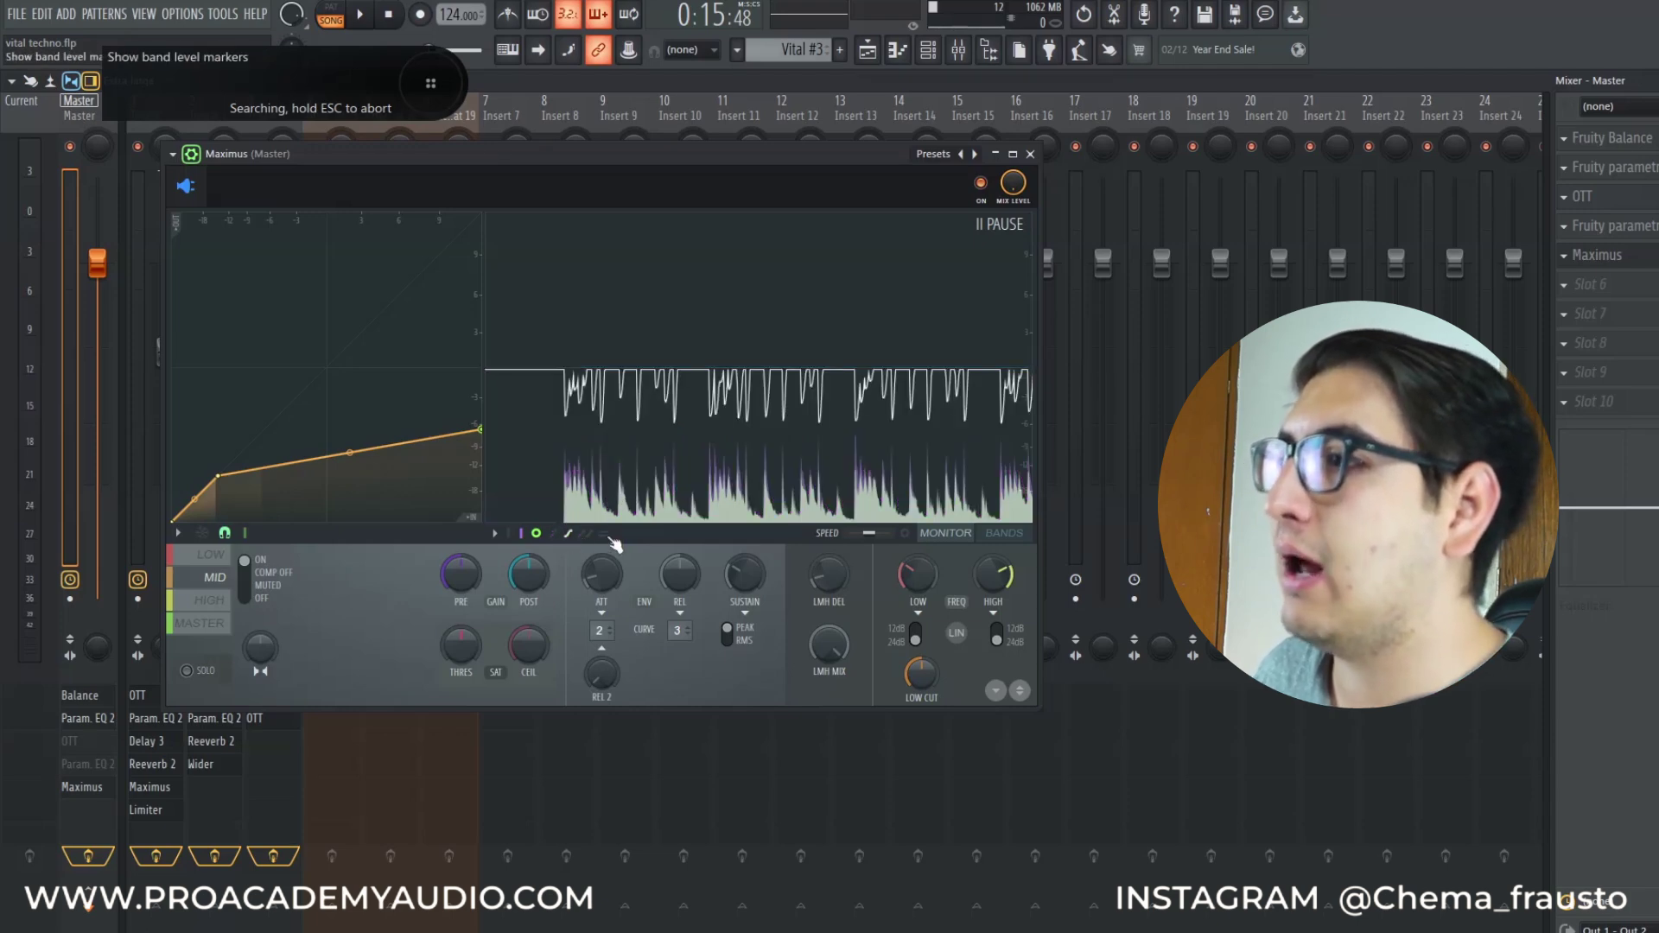
pyautogui.click(613, 543)
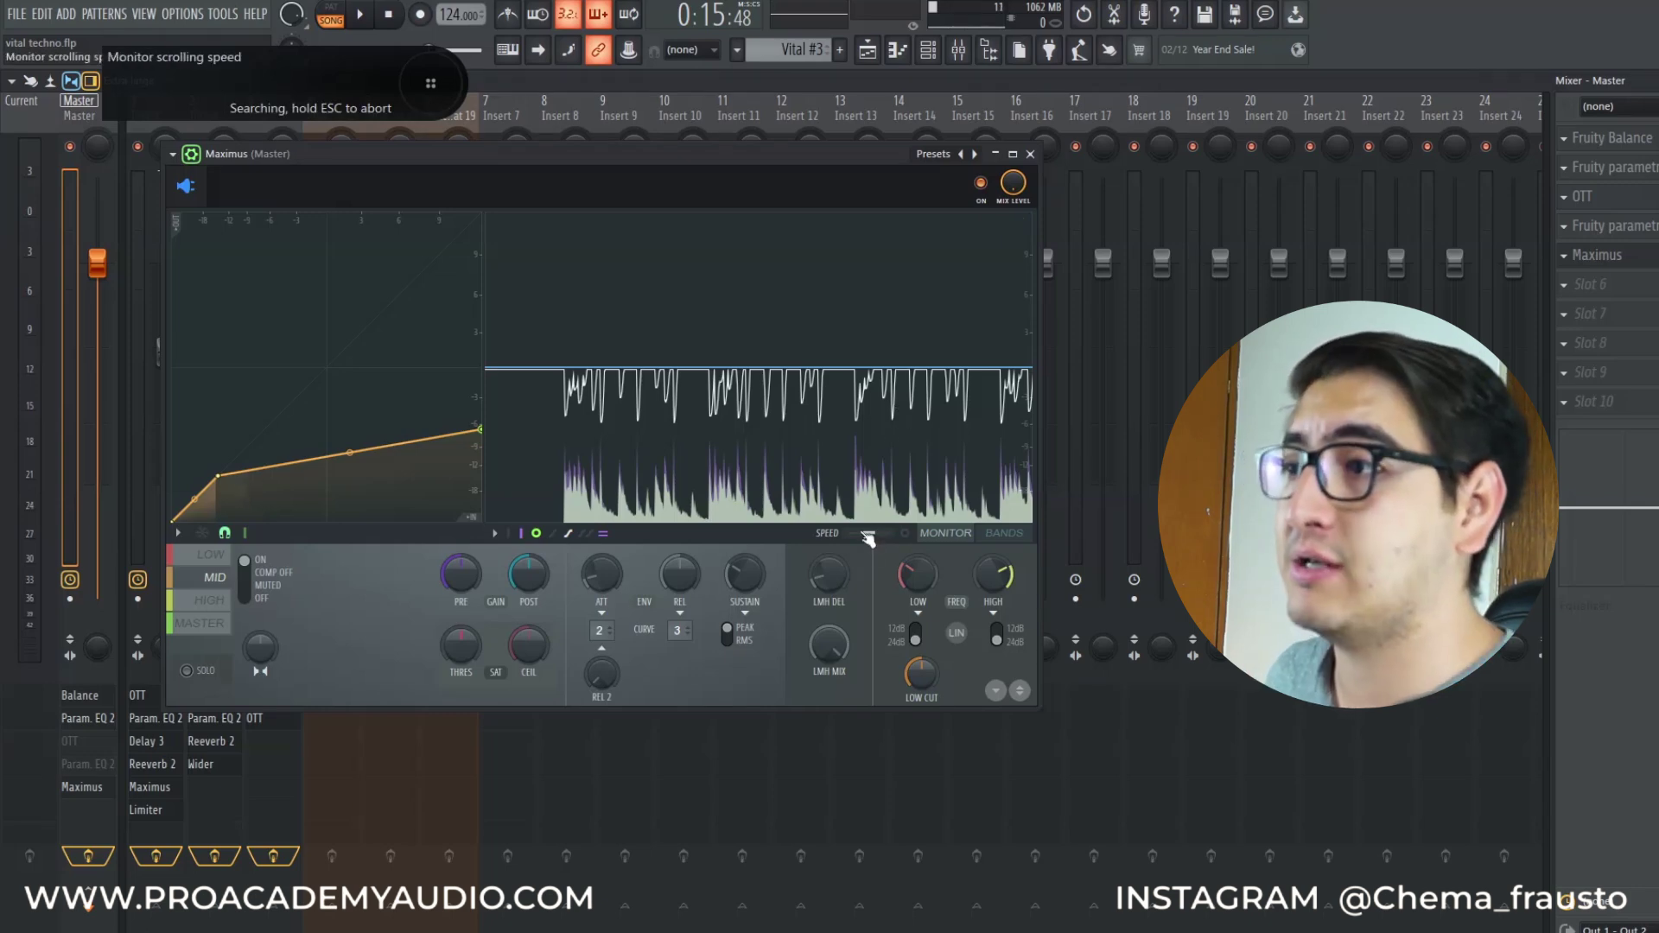
# Adjust the monitor scrolling speed during playback, stop, and switch the display to the bands view
pyautogui.press('space')
pyautogui.moveTo(865, 532)
pyautogui.mouseDown()
pyautogui.moveTo(890, 536)
pyautogui.moveTo(857, 533)
pyautogui.moveTo(872, 533)
pyautogui.mouseUp()
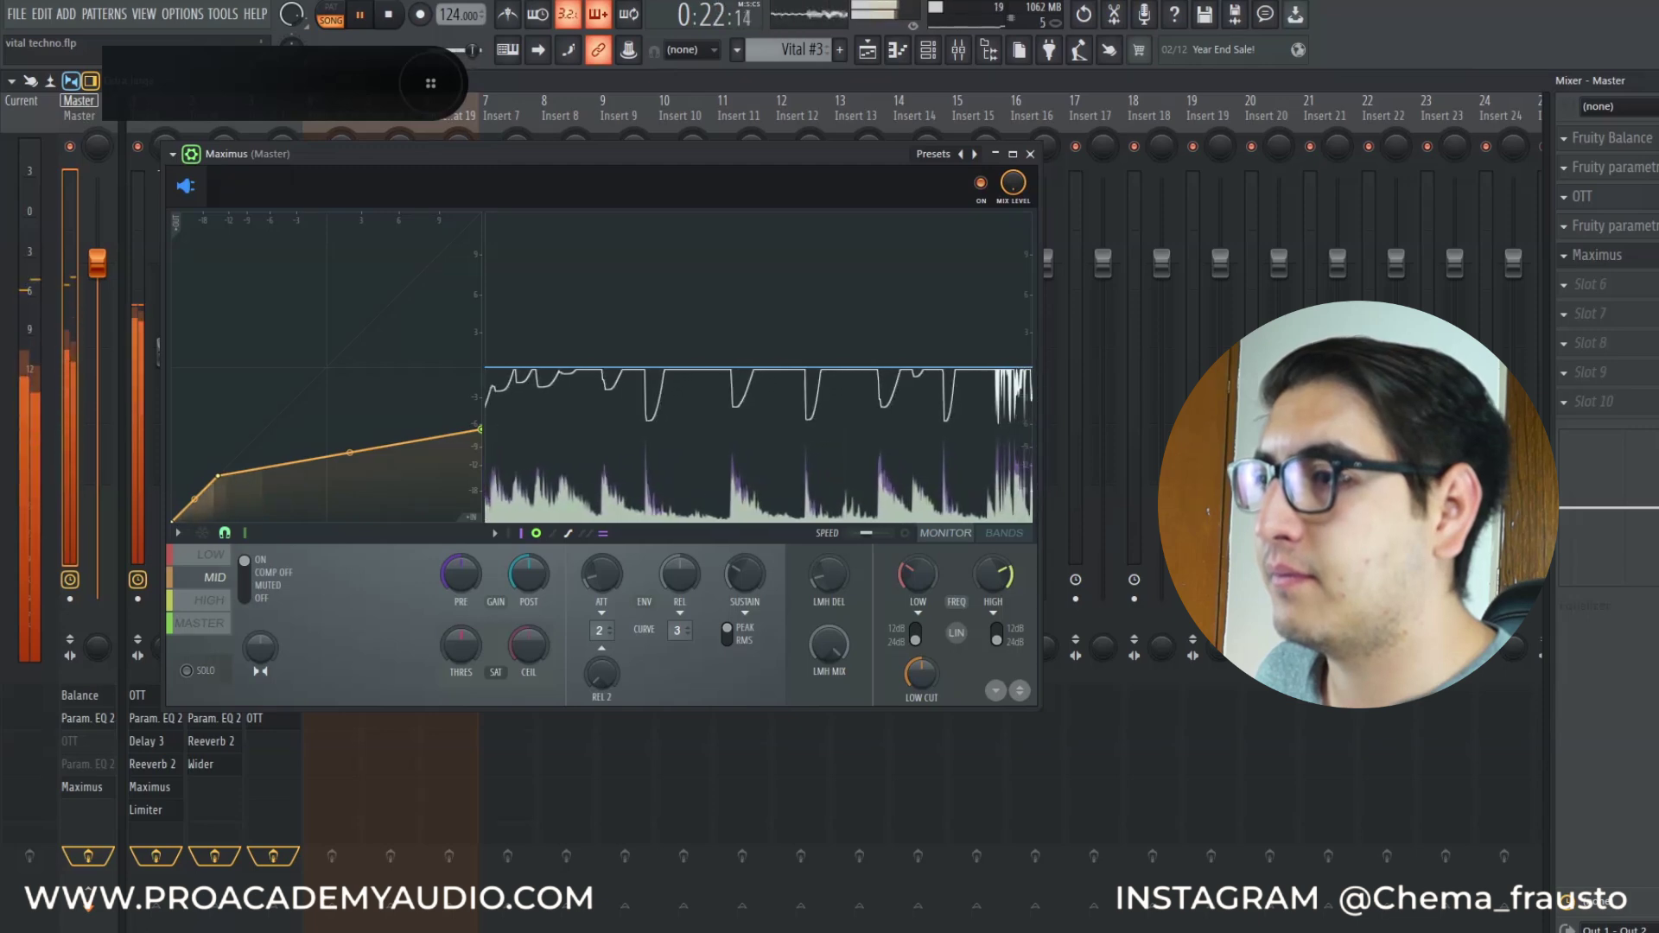
pyautogui.press('space')
pyautogui.click(905, 535)
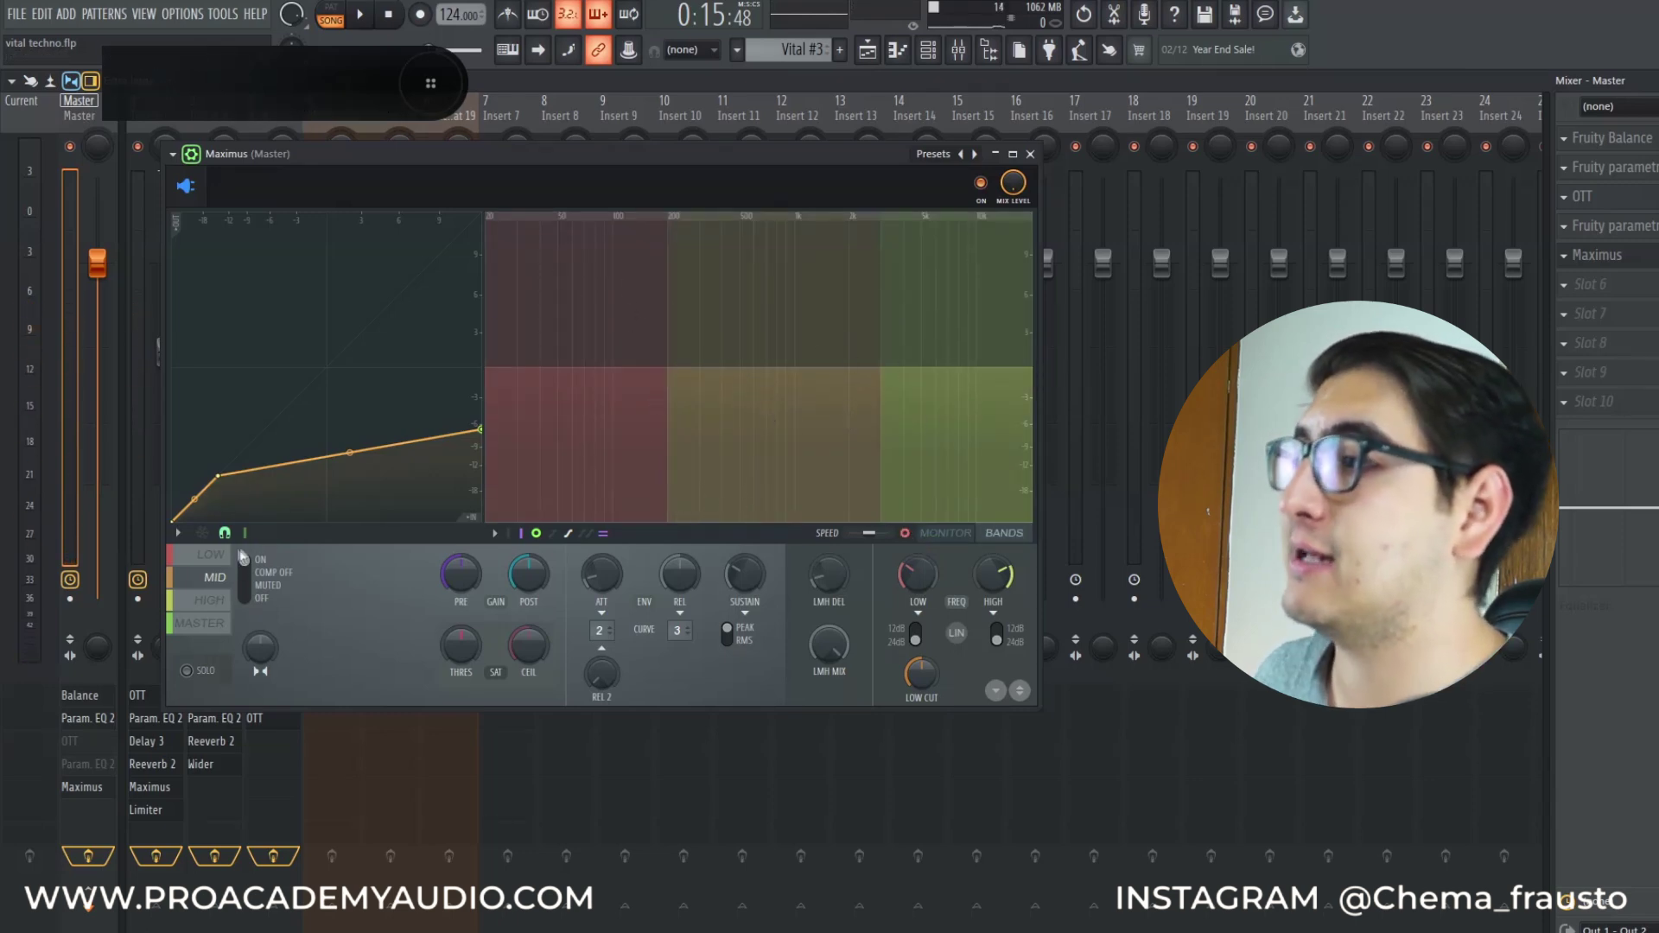
# Select the high band and compare the bands view with the output spectrogram hidden and shown during playback, then stop
pyautogui.click(223, 598)
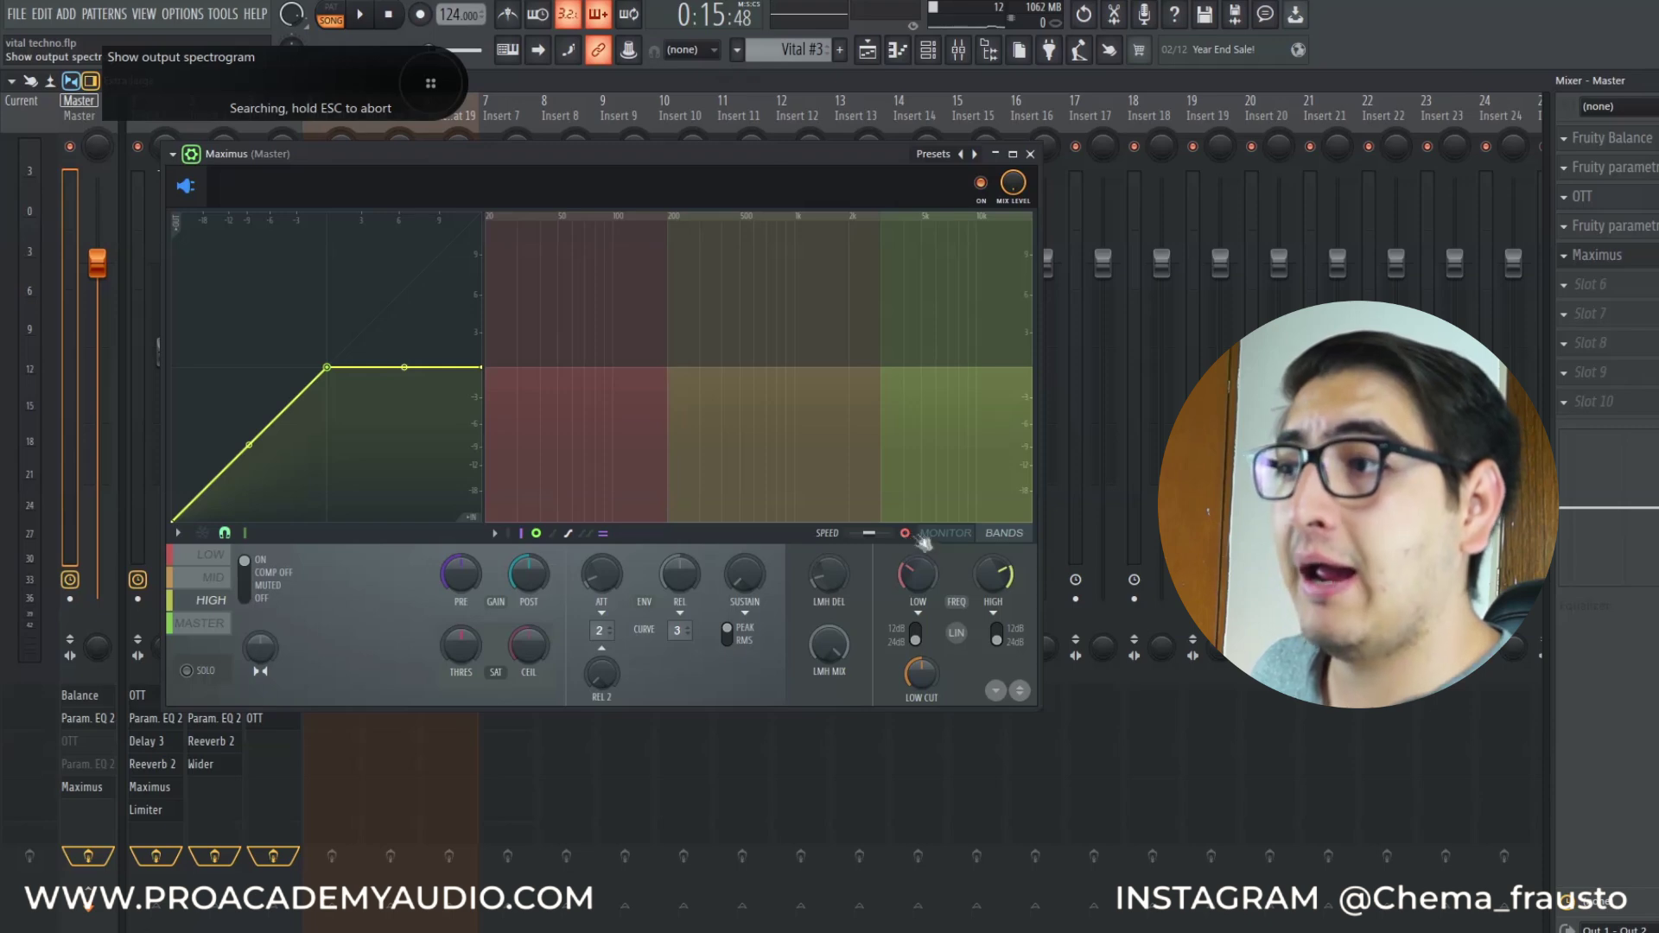
pyautogui.click(906, 534)
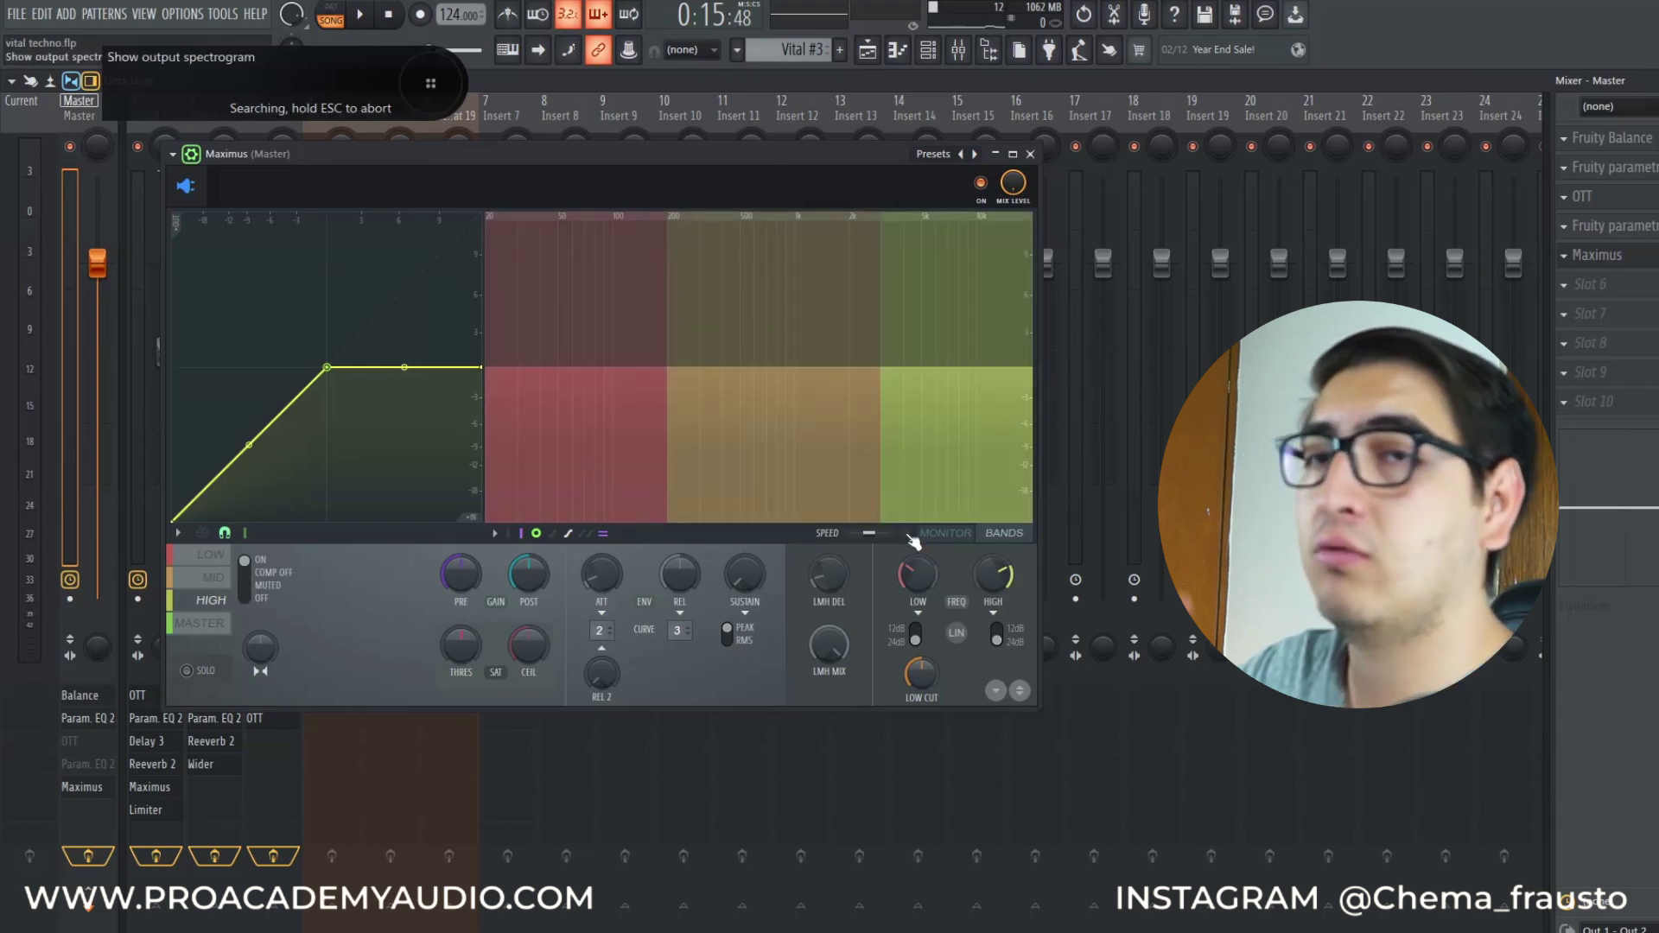
pyautogui.press('space')
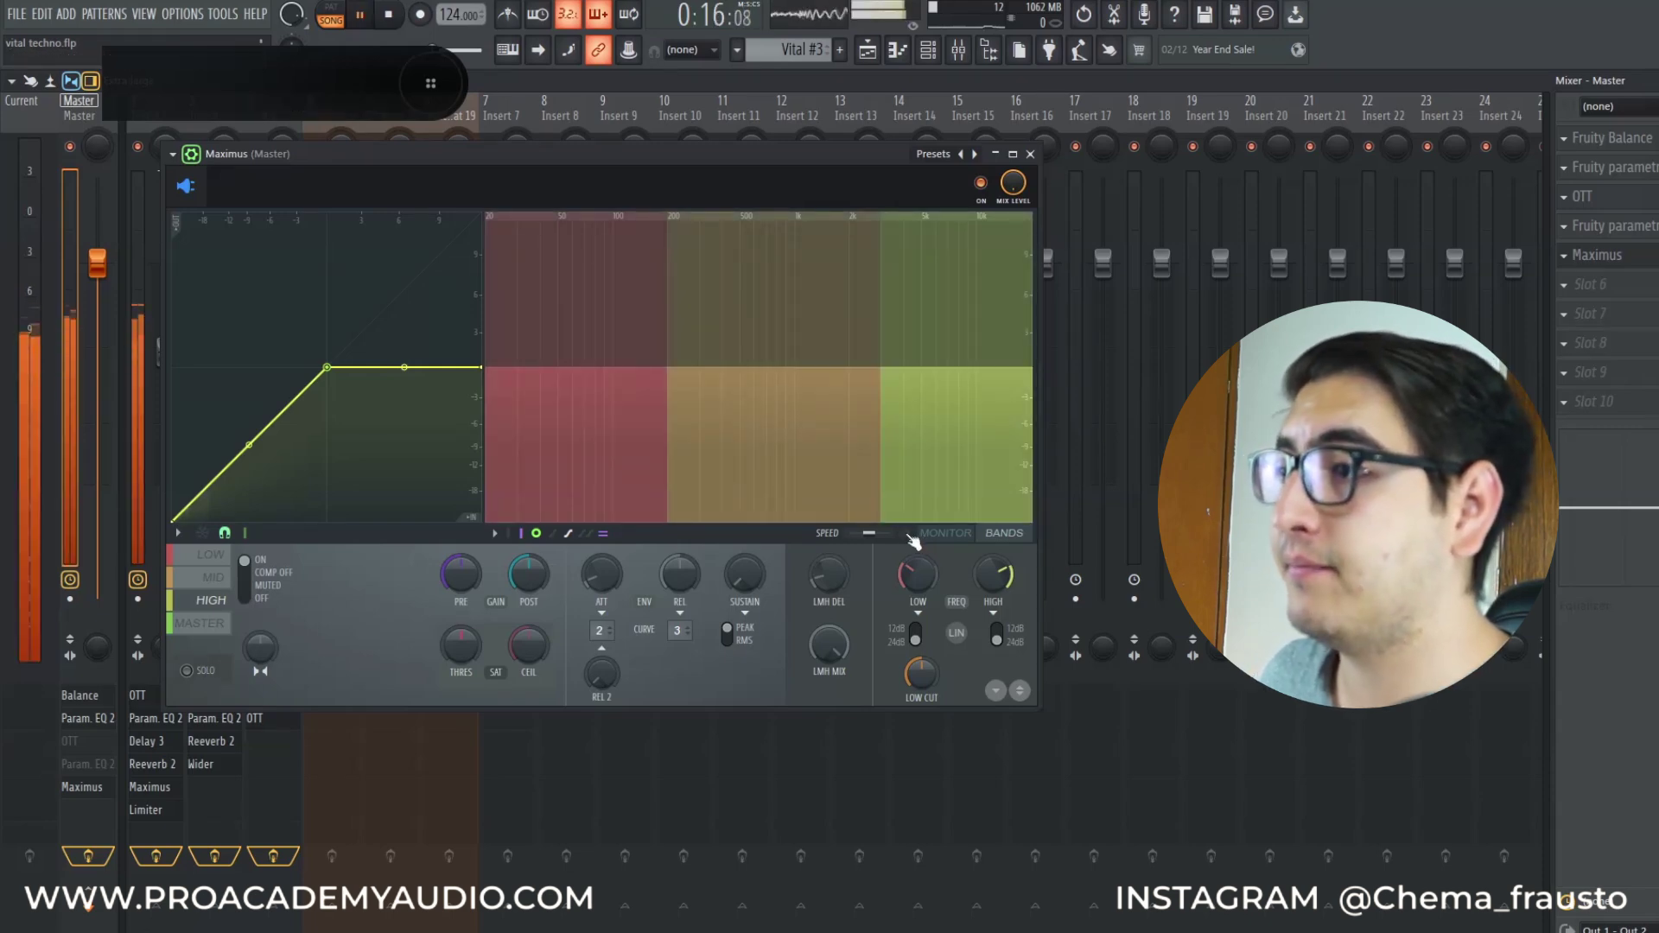
pyautogui.click(905, 534)
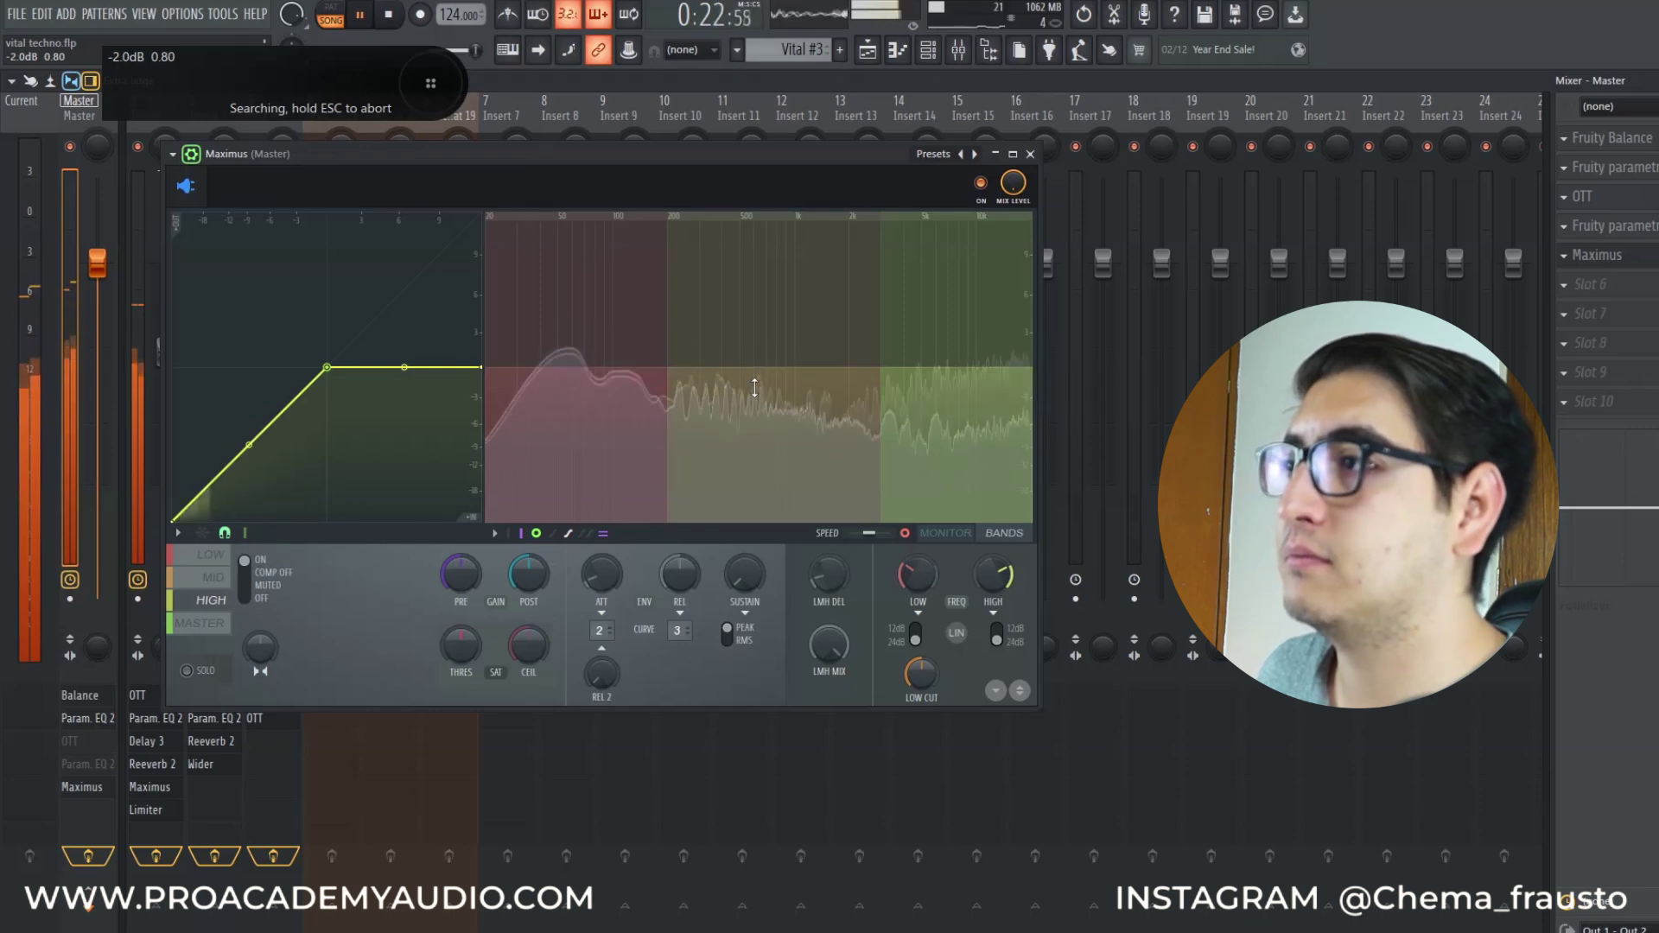
pyautogui.press('space')
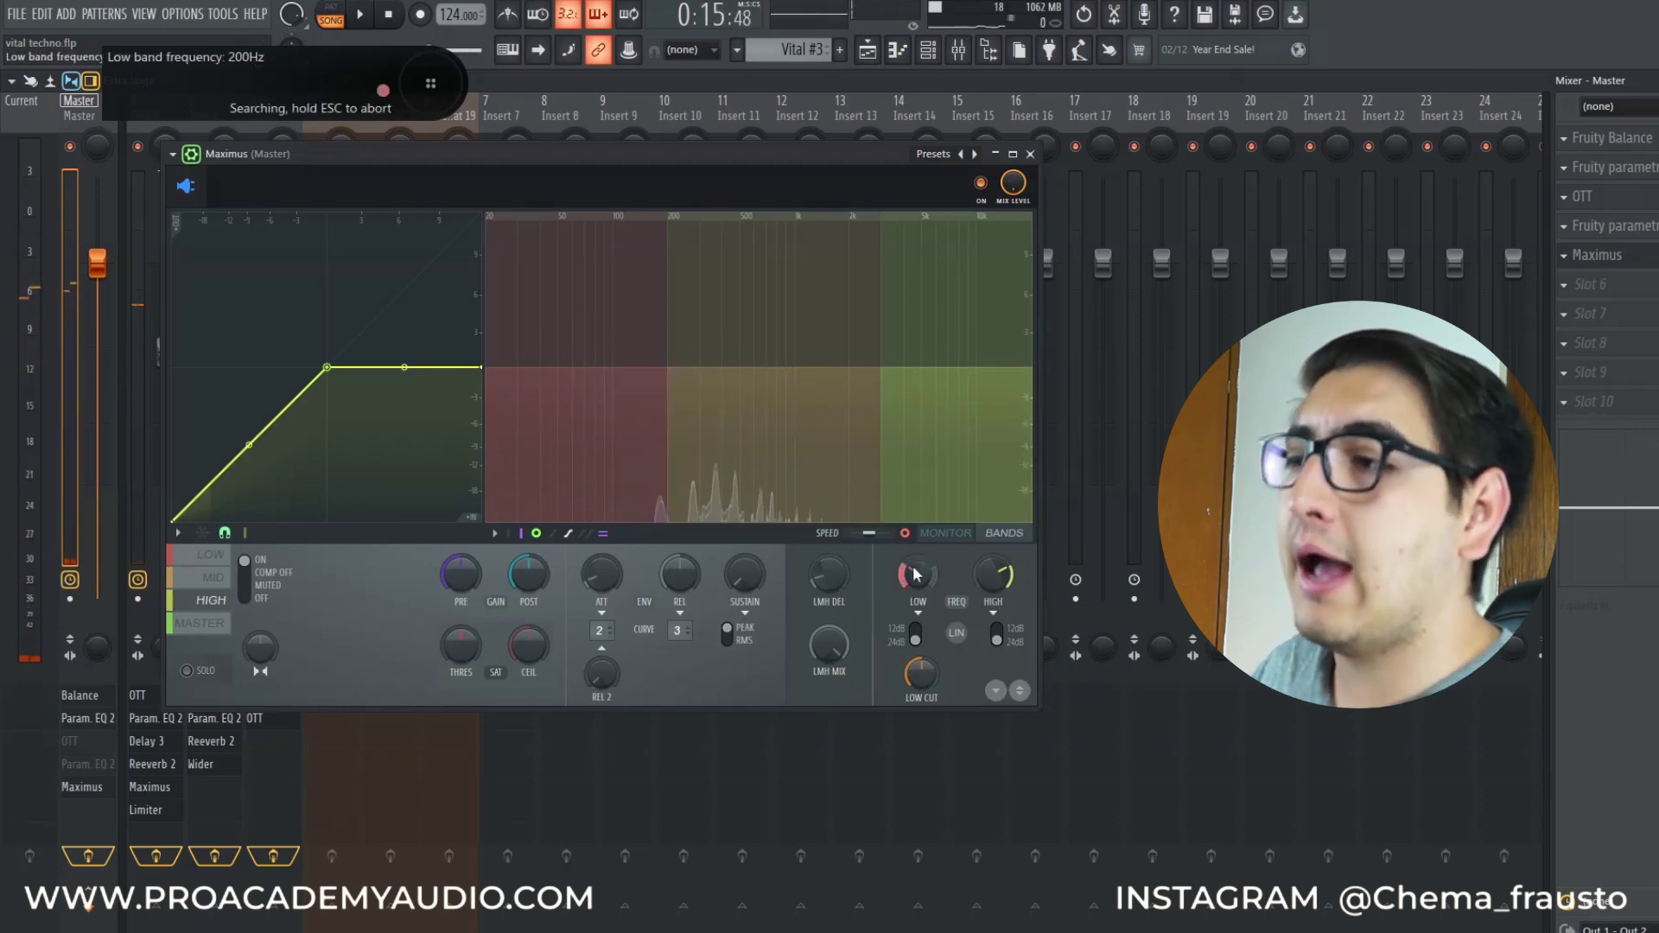
# Lower the low band's crossover frequency and raise the high band's crossover frequency to 3849 Hz
pyautogui.moveTo(918, 574)
pyautogui.mouseDown()
pyautogui.moveTo(918, 551)
pyautogui.moveTo(931, 577)
pyautogui.mouseUp()
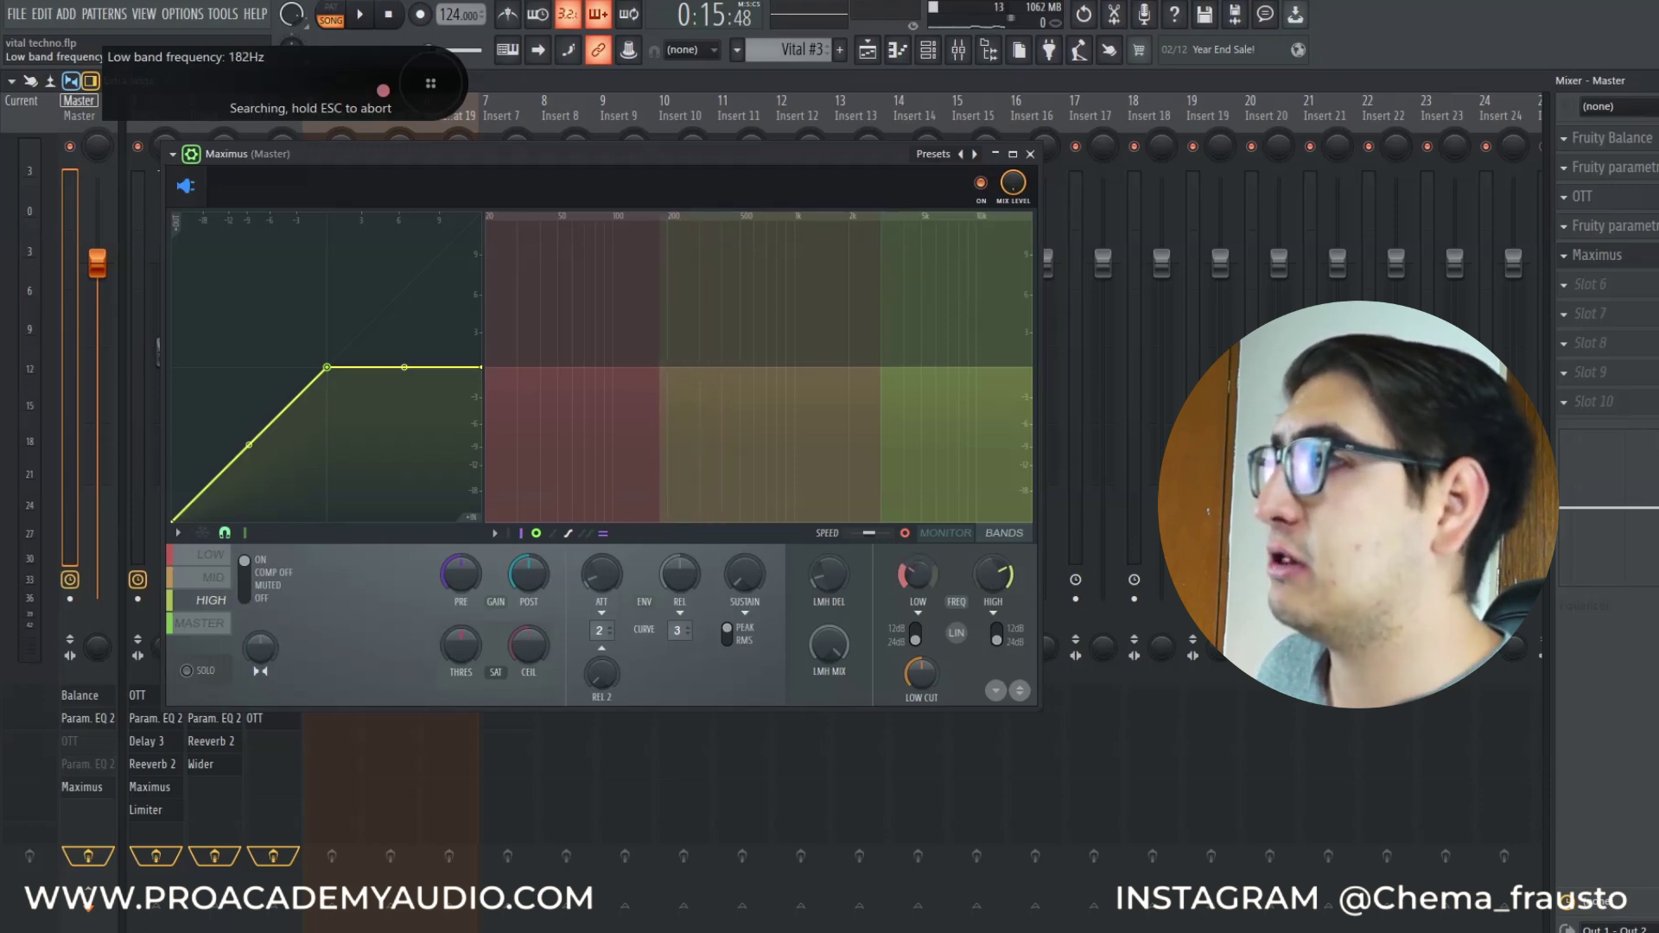
pyautogui.moveTo(918, 577); pyautogui.dragTo(918, 585)
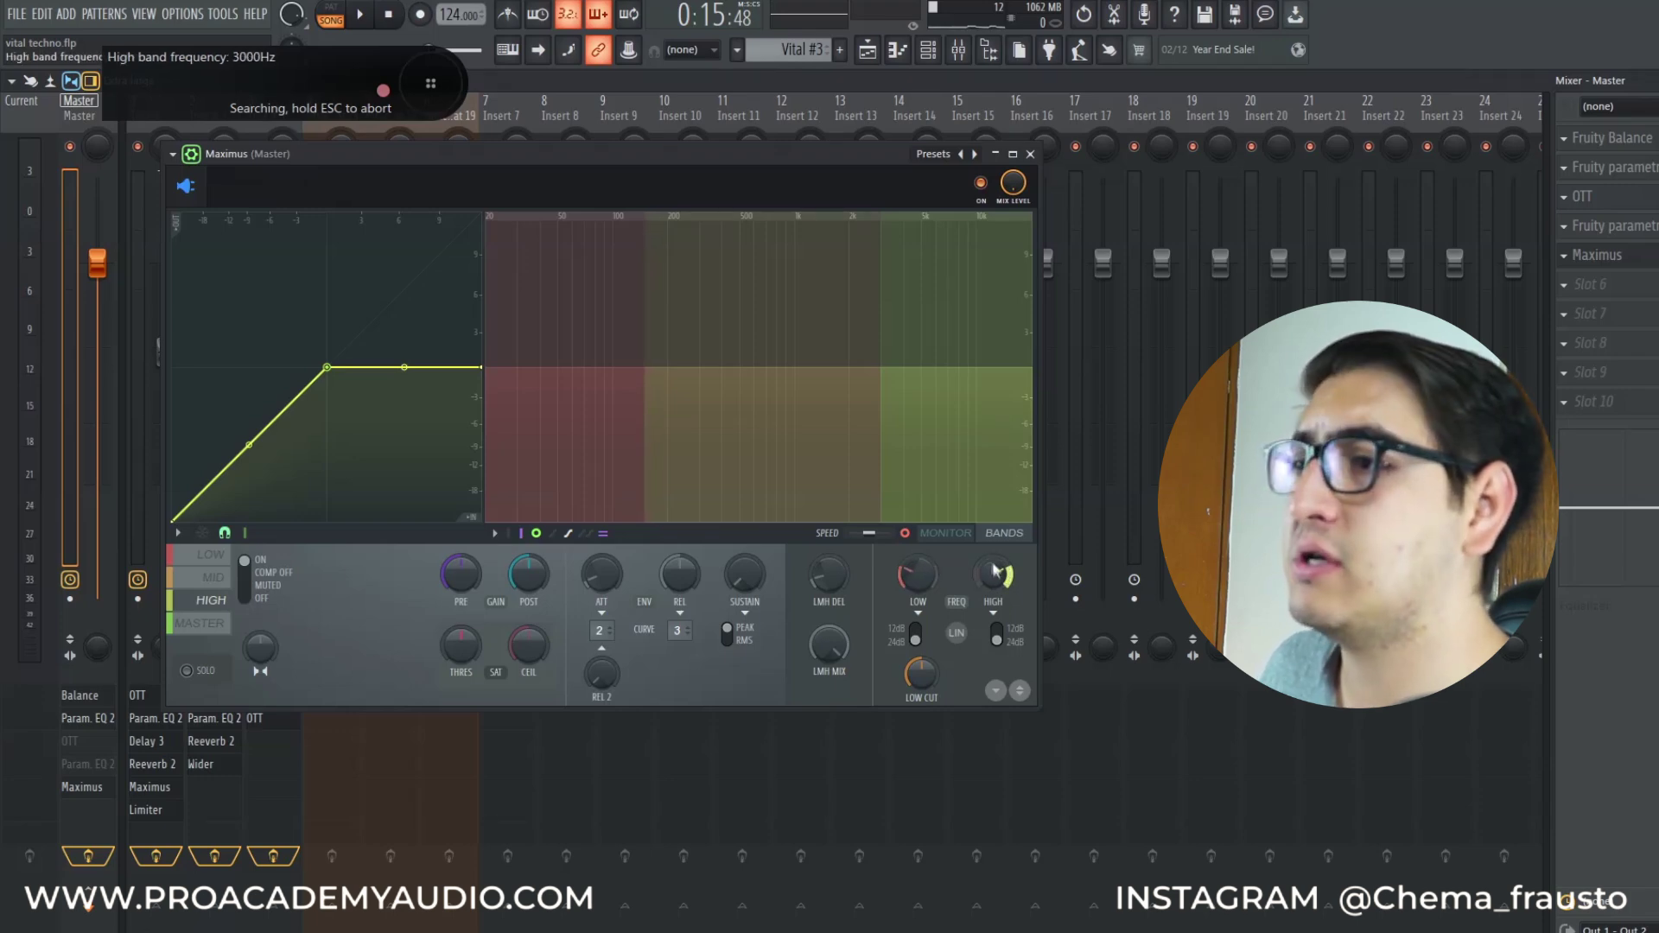
pyautogui.moveTo(994, 575); pyautogui.dragTo(994, 568)
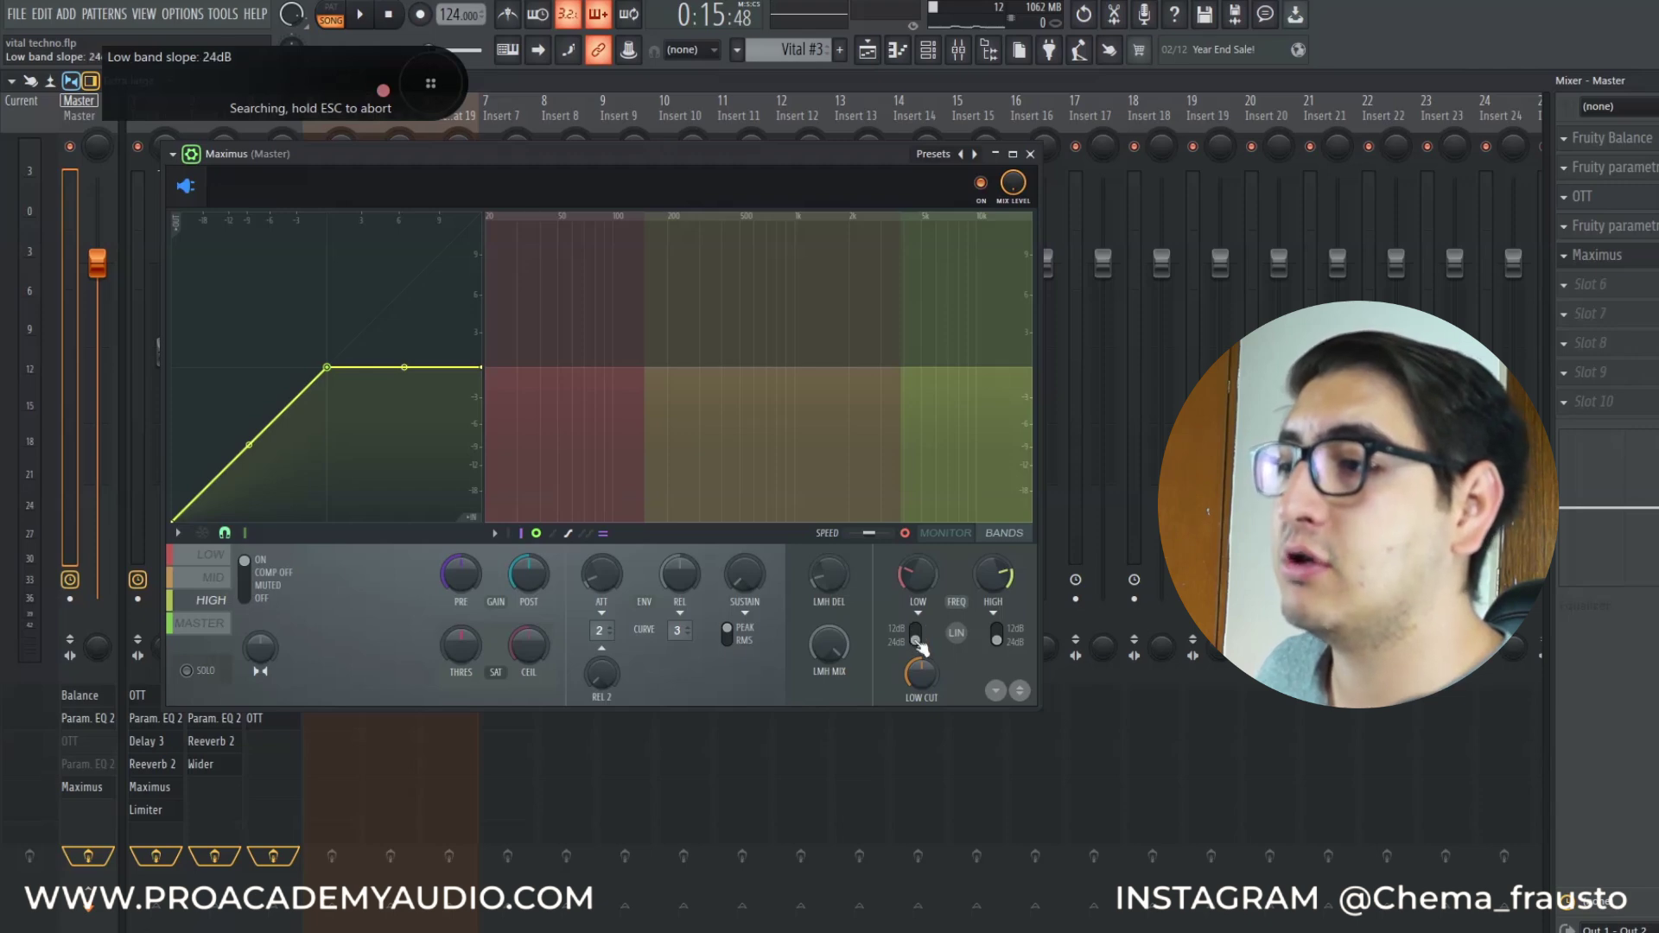
# Toggle the high band's slope between 24 dB and 12 dB, and try a low cut of 80 Hz before removing it
pyautogui.click(998, 637)
pyautogui.click(999, 637)
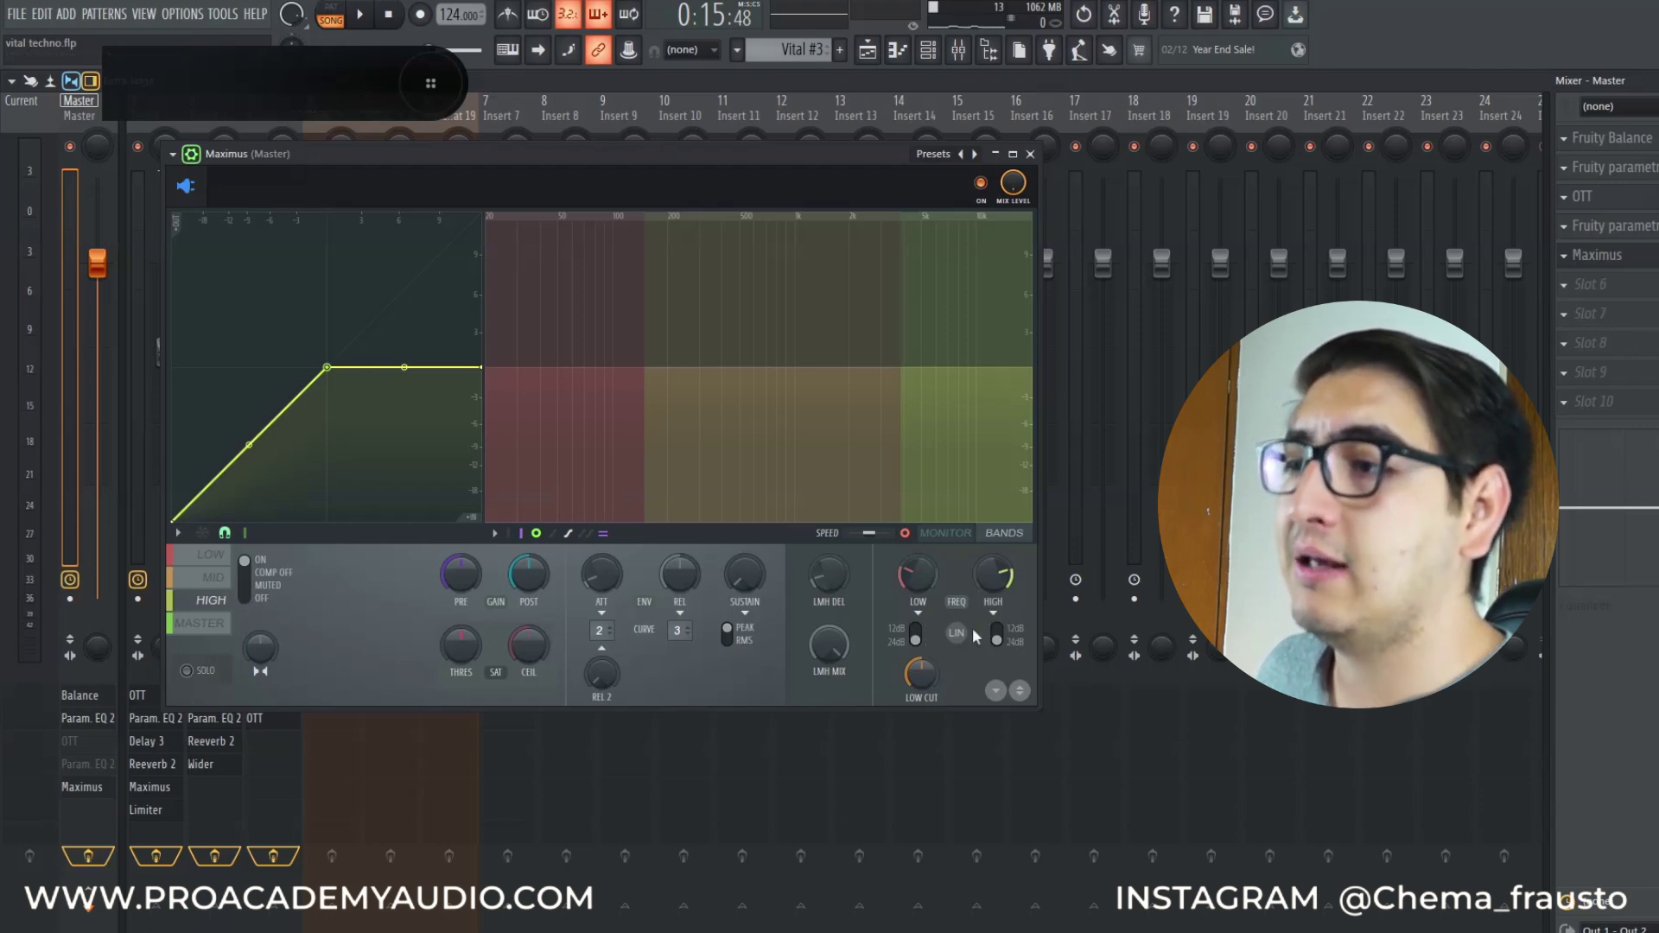
pyautogui.moveTo(923, 679); pyautogui.dragTo(923, 658)
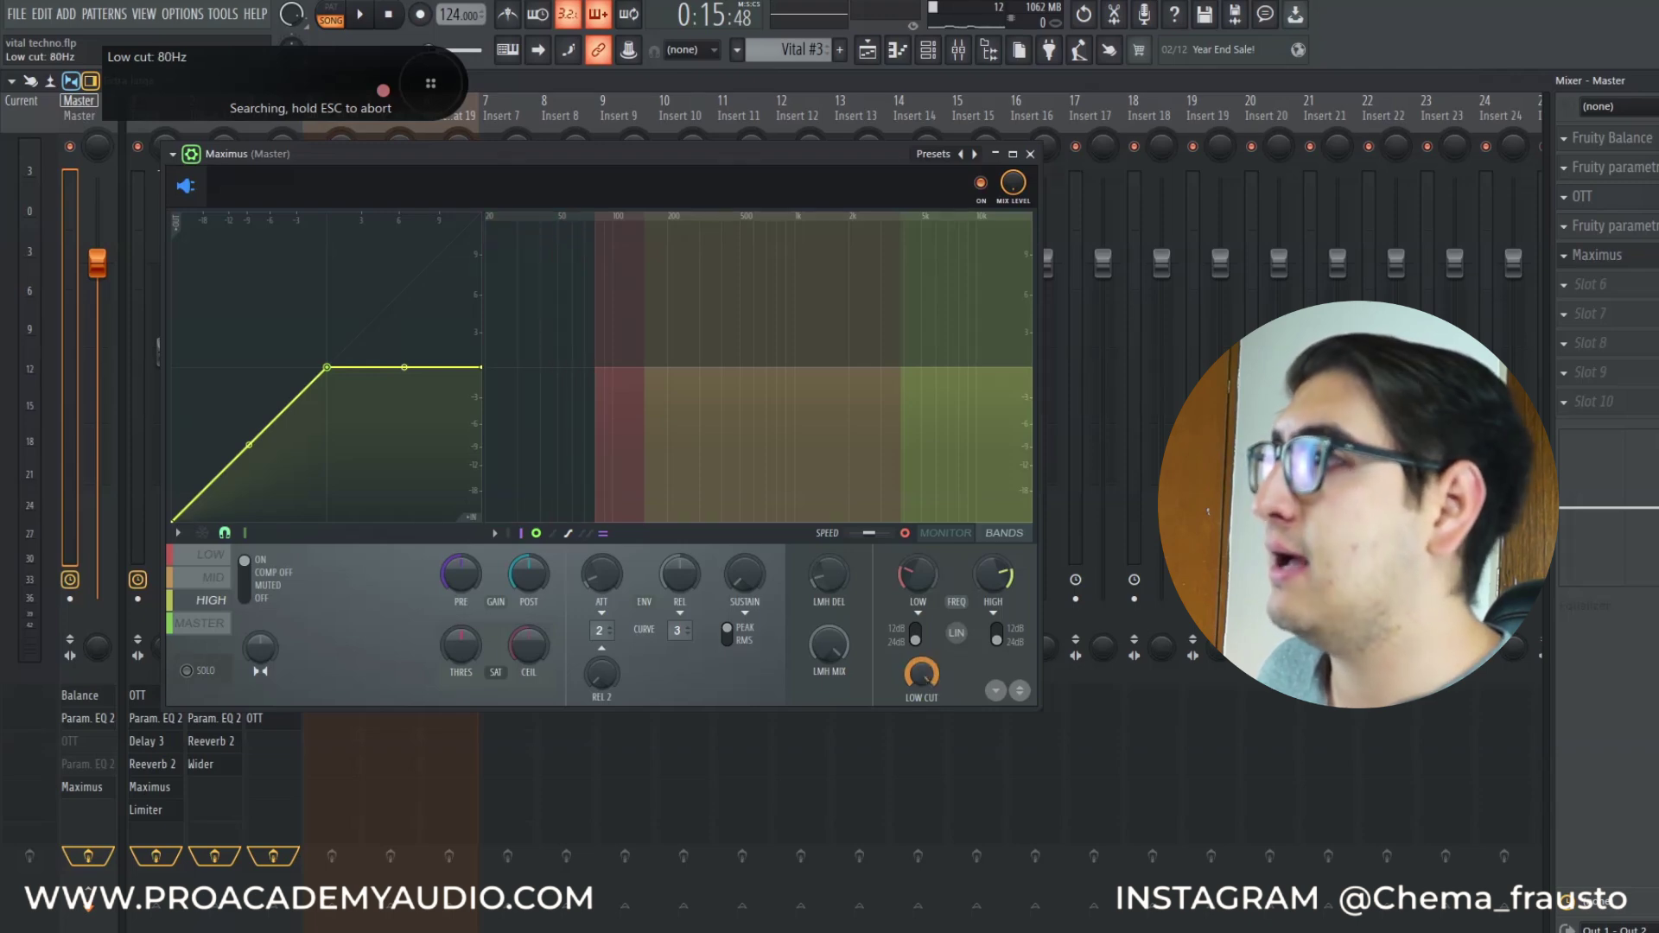
pyautogui.moveTo(923, 679); pyautogui.dragTo(921, 675)
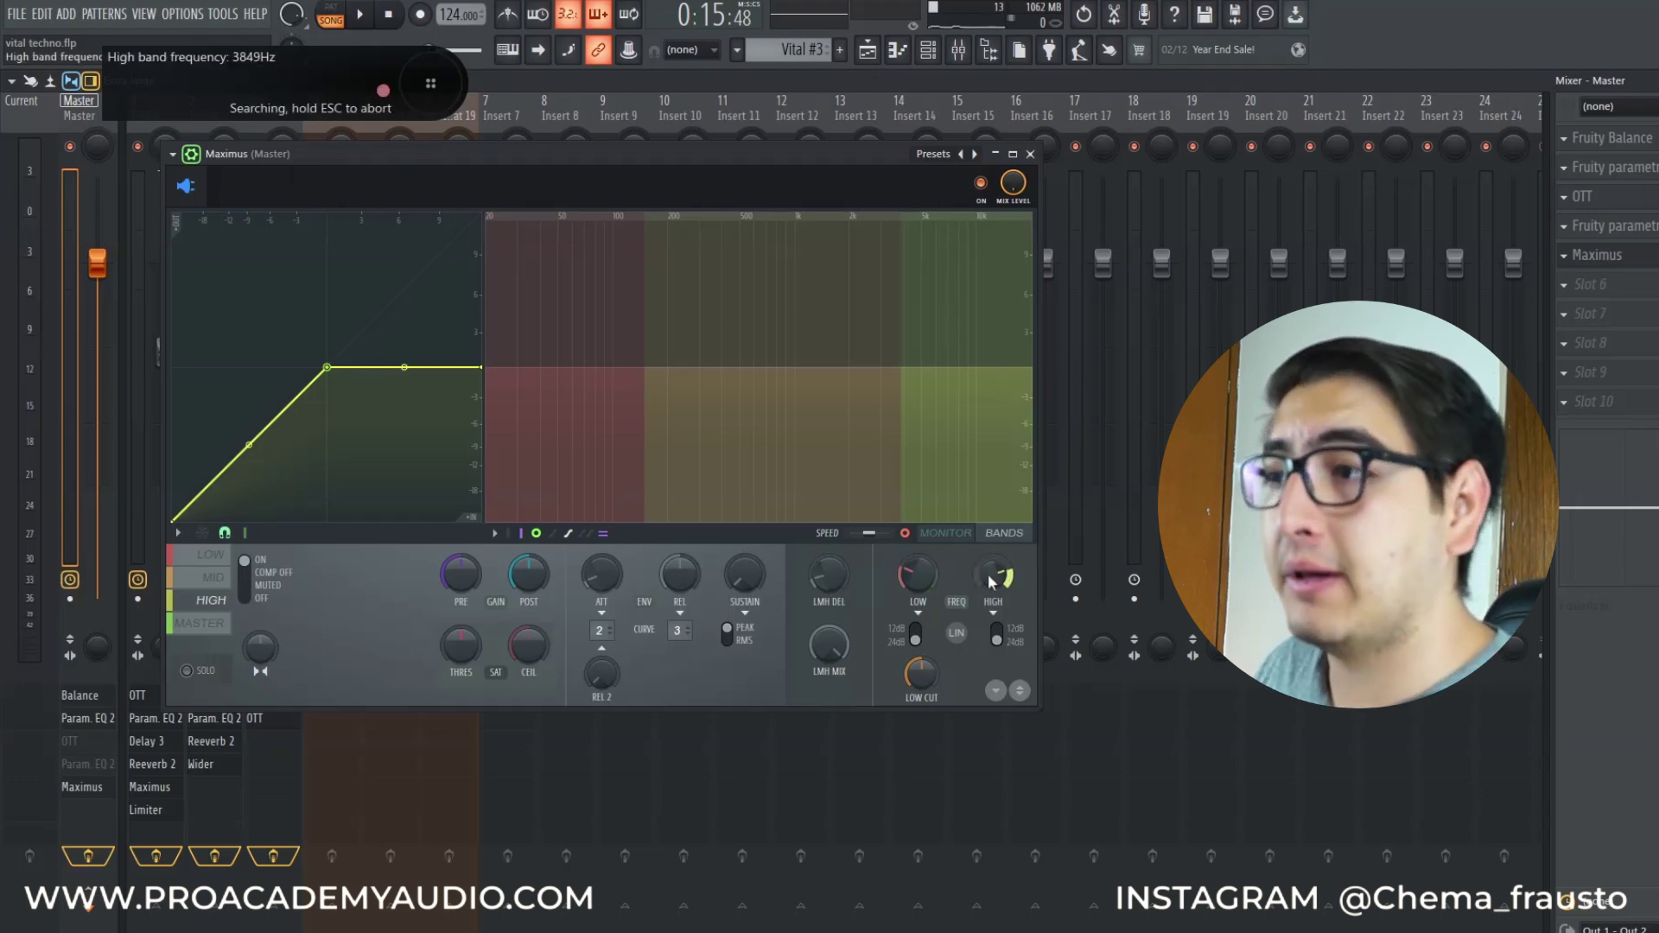
# Try moving the band crossovers so the low band absorbs the mid band, raising the low frequency to 5511 Hz
pyautogui.moveTo(991, 587); pyautogui.dragTo(917, 541)
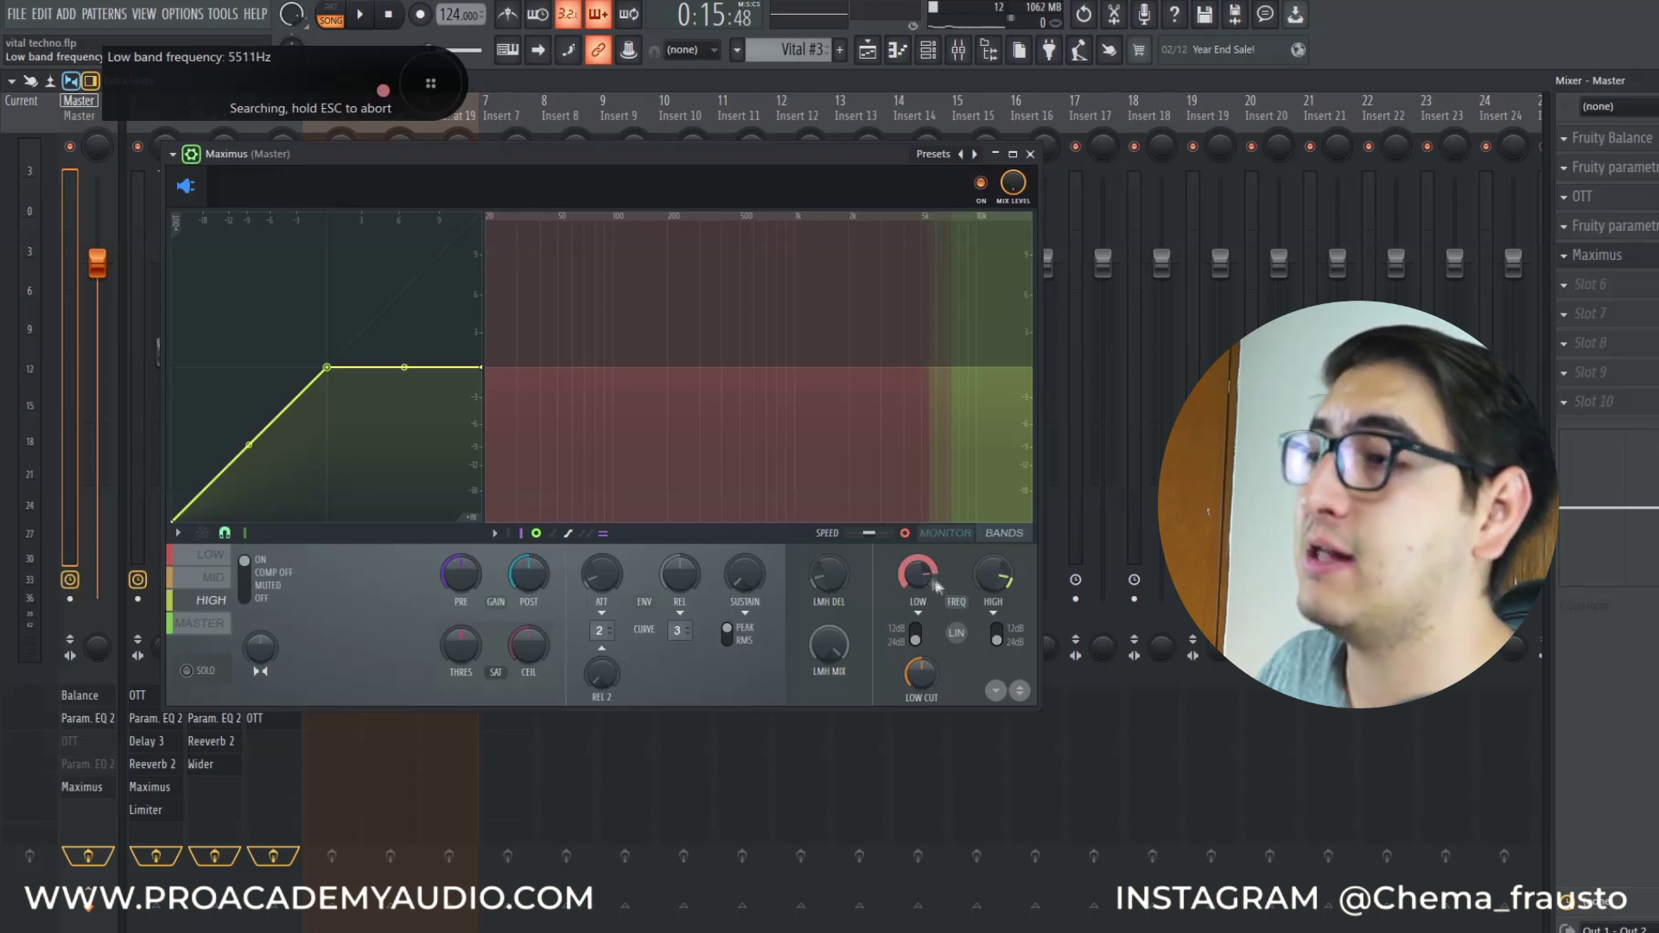
pyautogui.moveTo(999, 587)
pyautogui.mouseDown()
pyautogui.moveTo(924, 588)
pyautogui.moveTo(987, 595)
pyautogui.mouseUp()
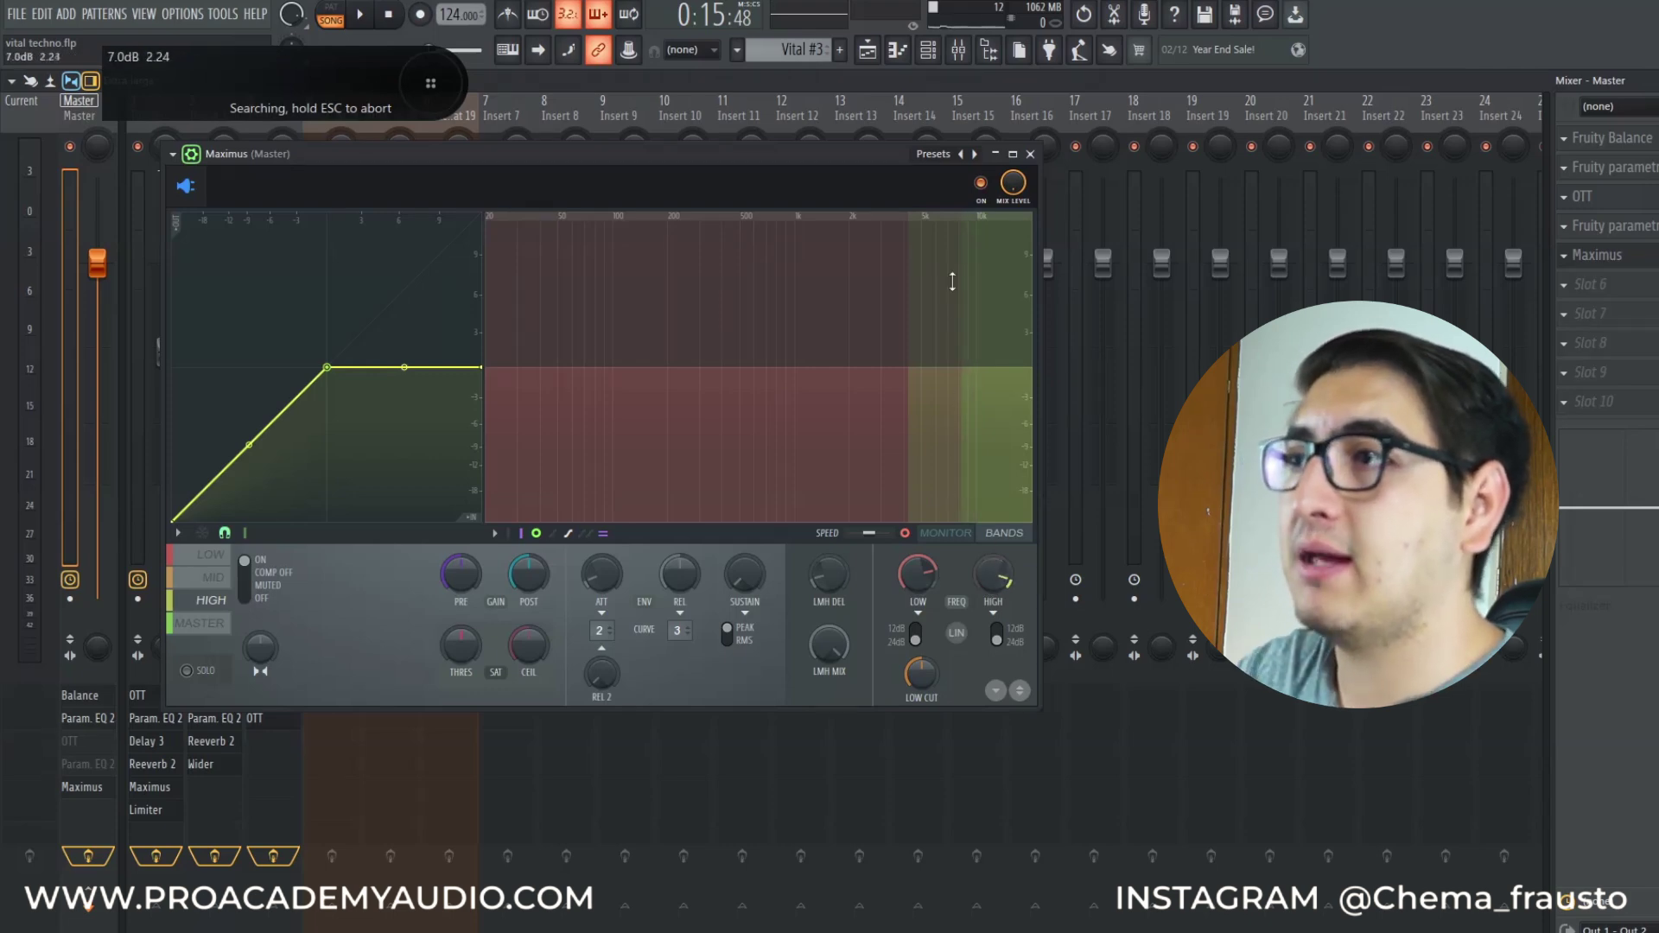
pyautogui.click(215, 577)
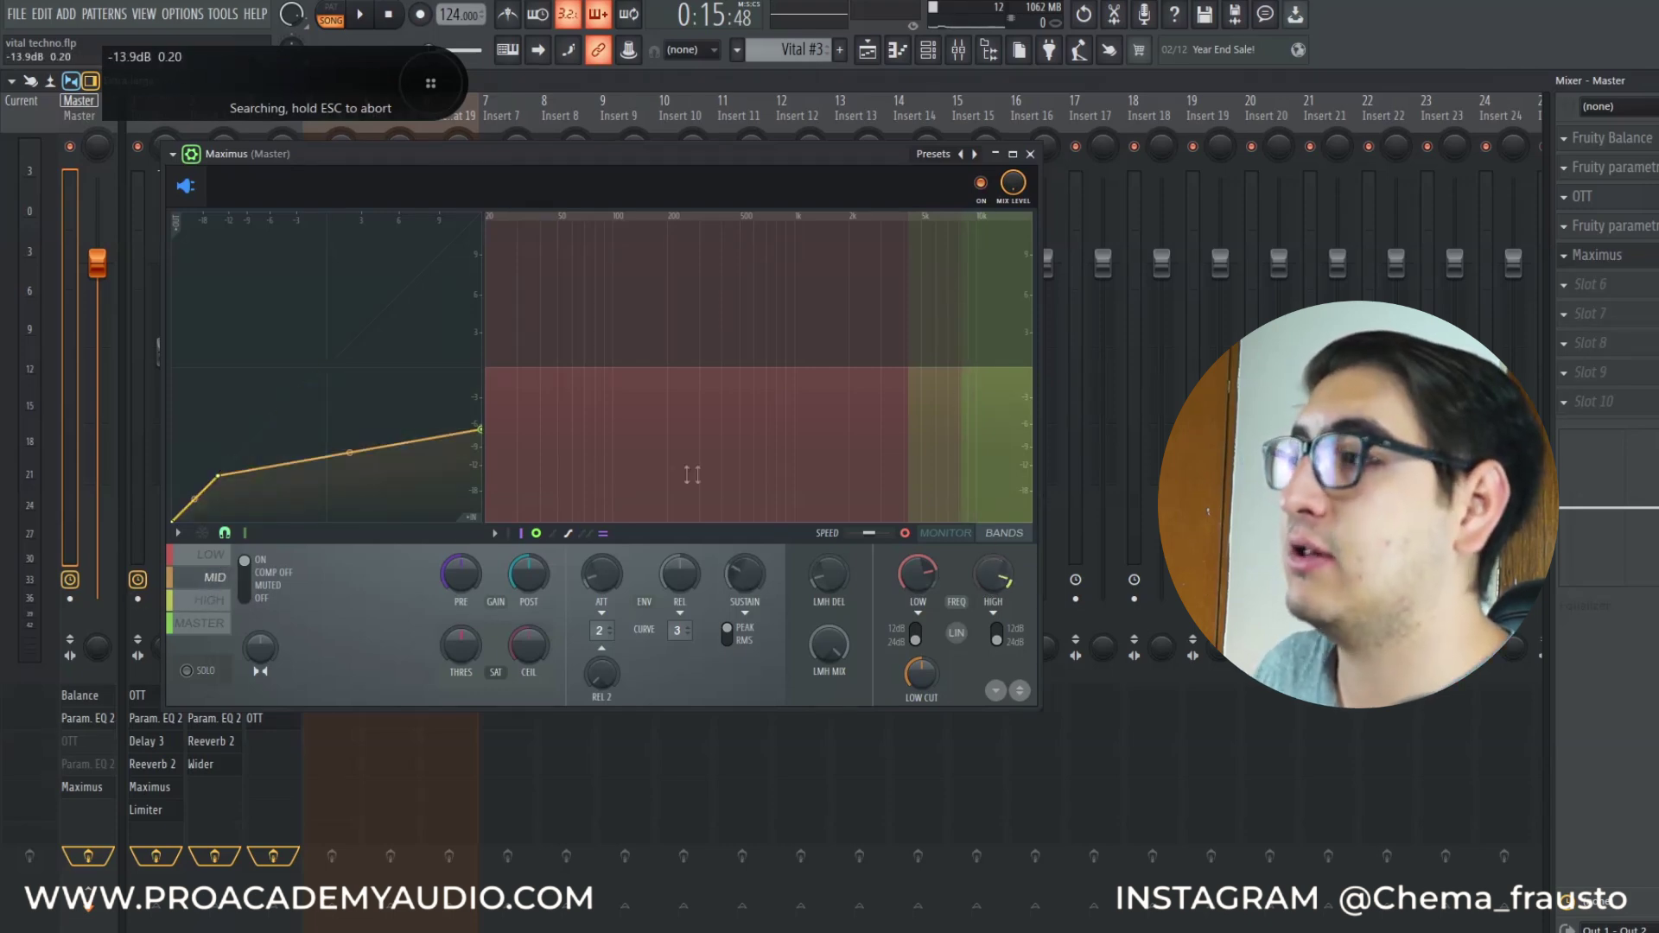
pyautogui.moveTo(921, 574); pyautogui.dragTo(983, 583)
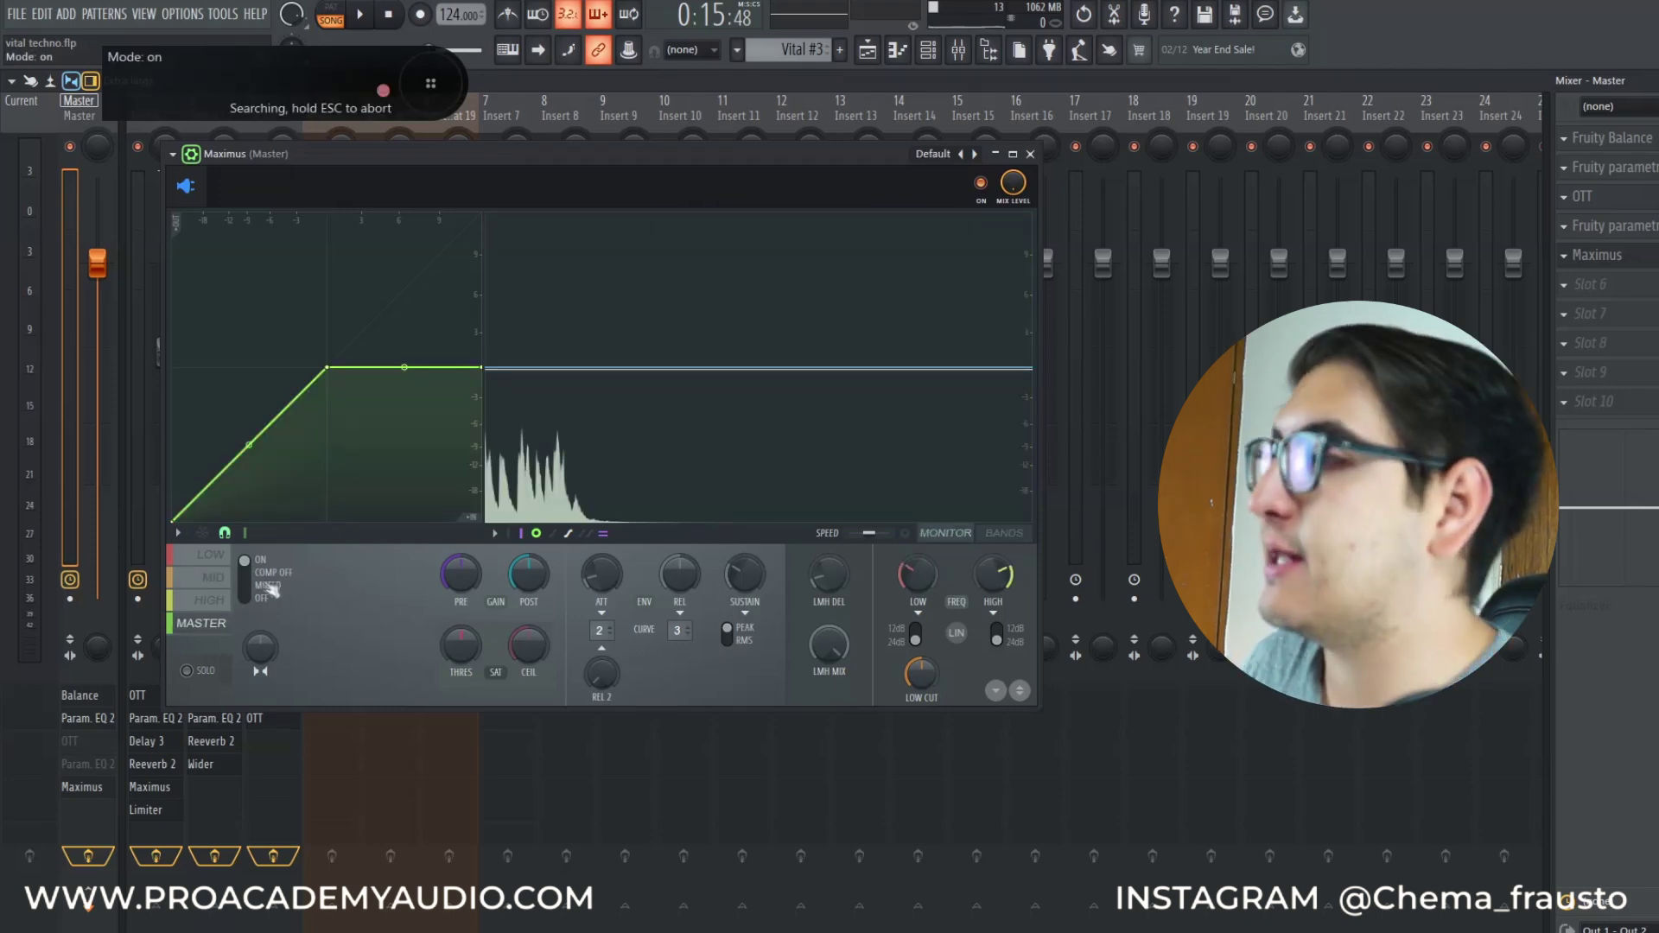
# View the compression curves and peaks of the low, mid and high bands and the master in turn
pyautogui.click(223, 578)
pyautogui.click(223, 555)
pyautogui.click(218, 578)
pyautogui.click(216, 603)
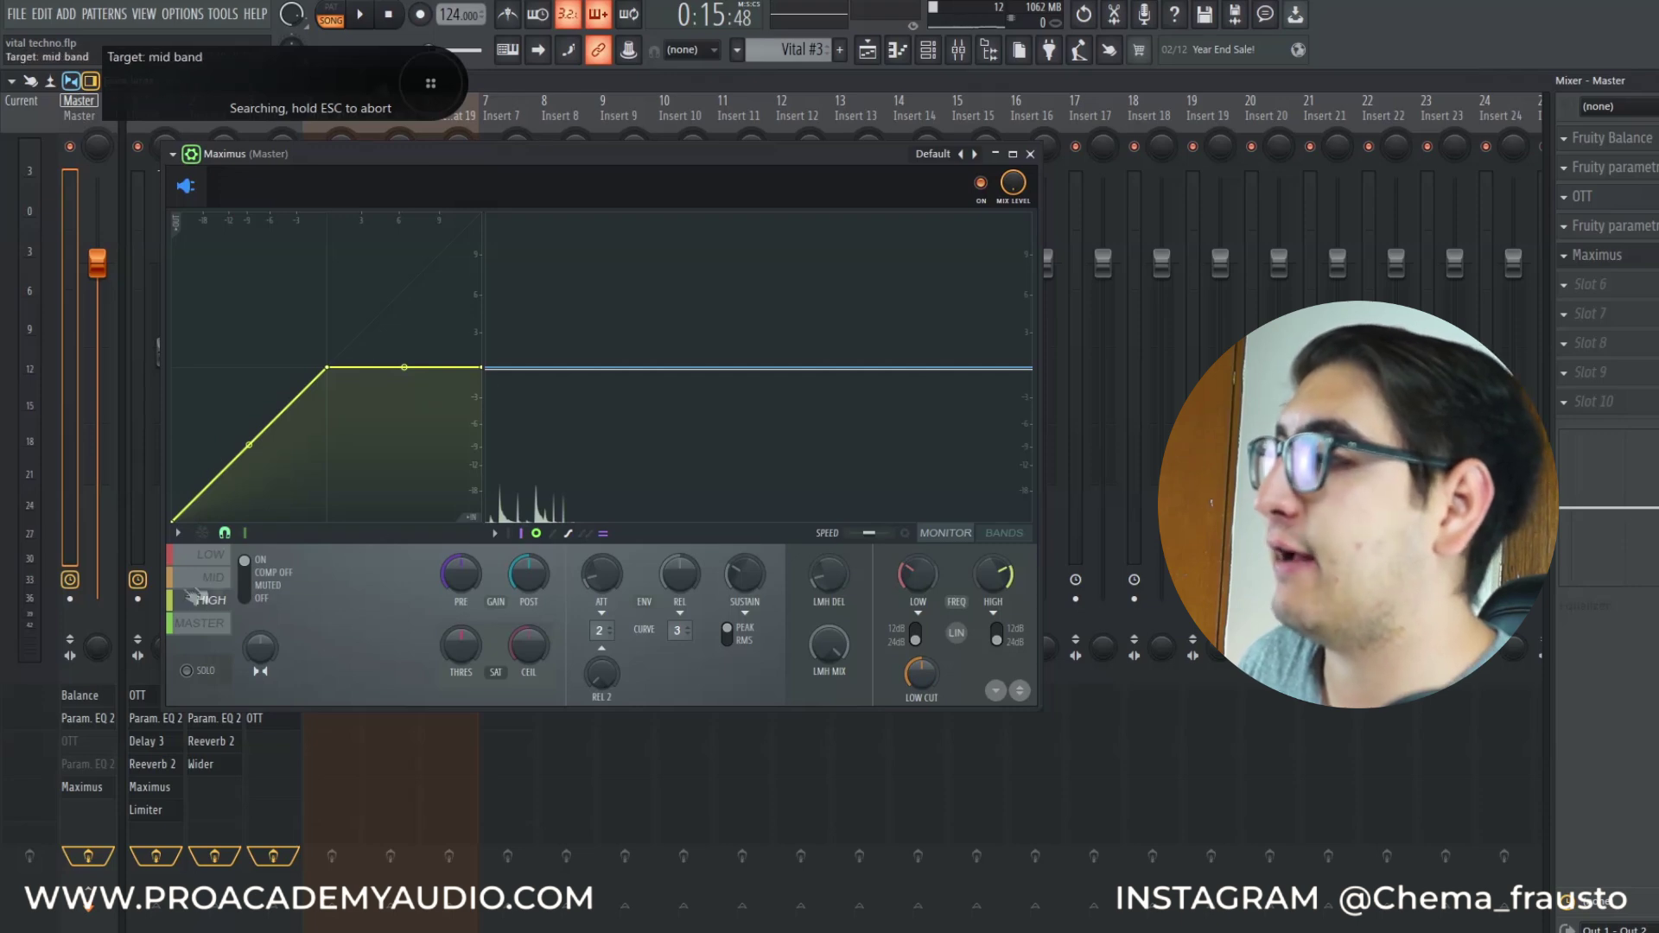
pyautogui.click(207, 624)
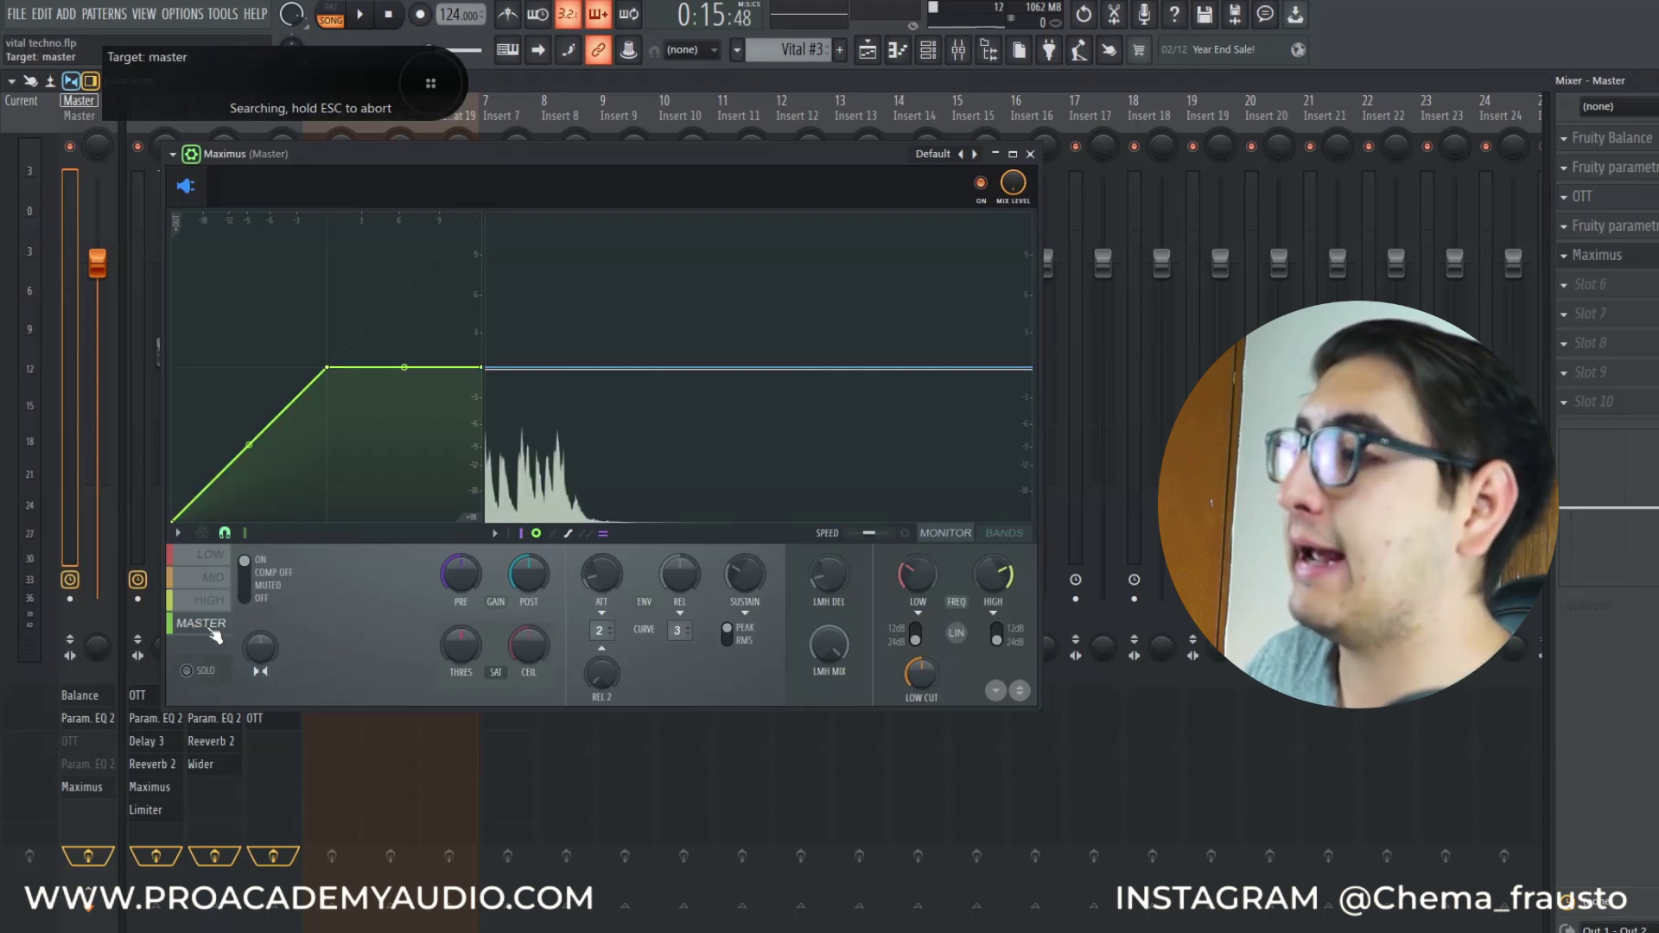
# Cycle the low band's mode through compression off, muted and off, and return it to on
pyautogui.click(211, 555)
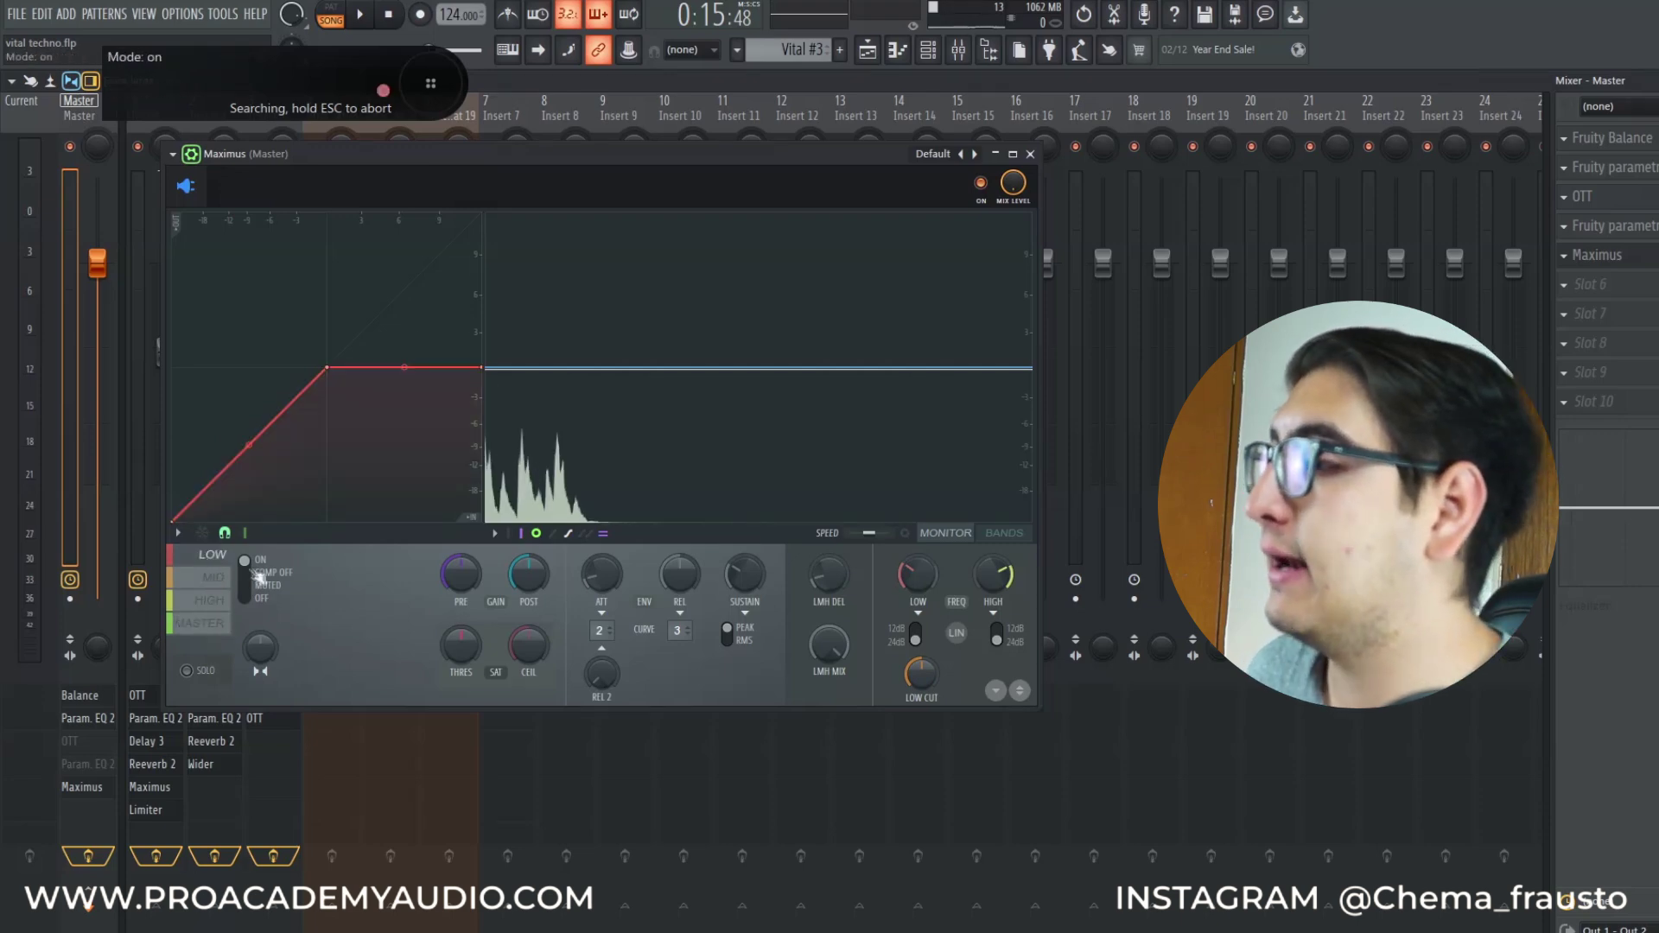
pyautogui.click(277, 572)
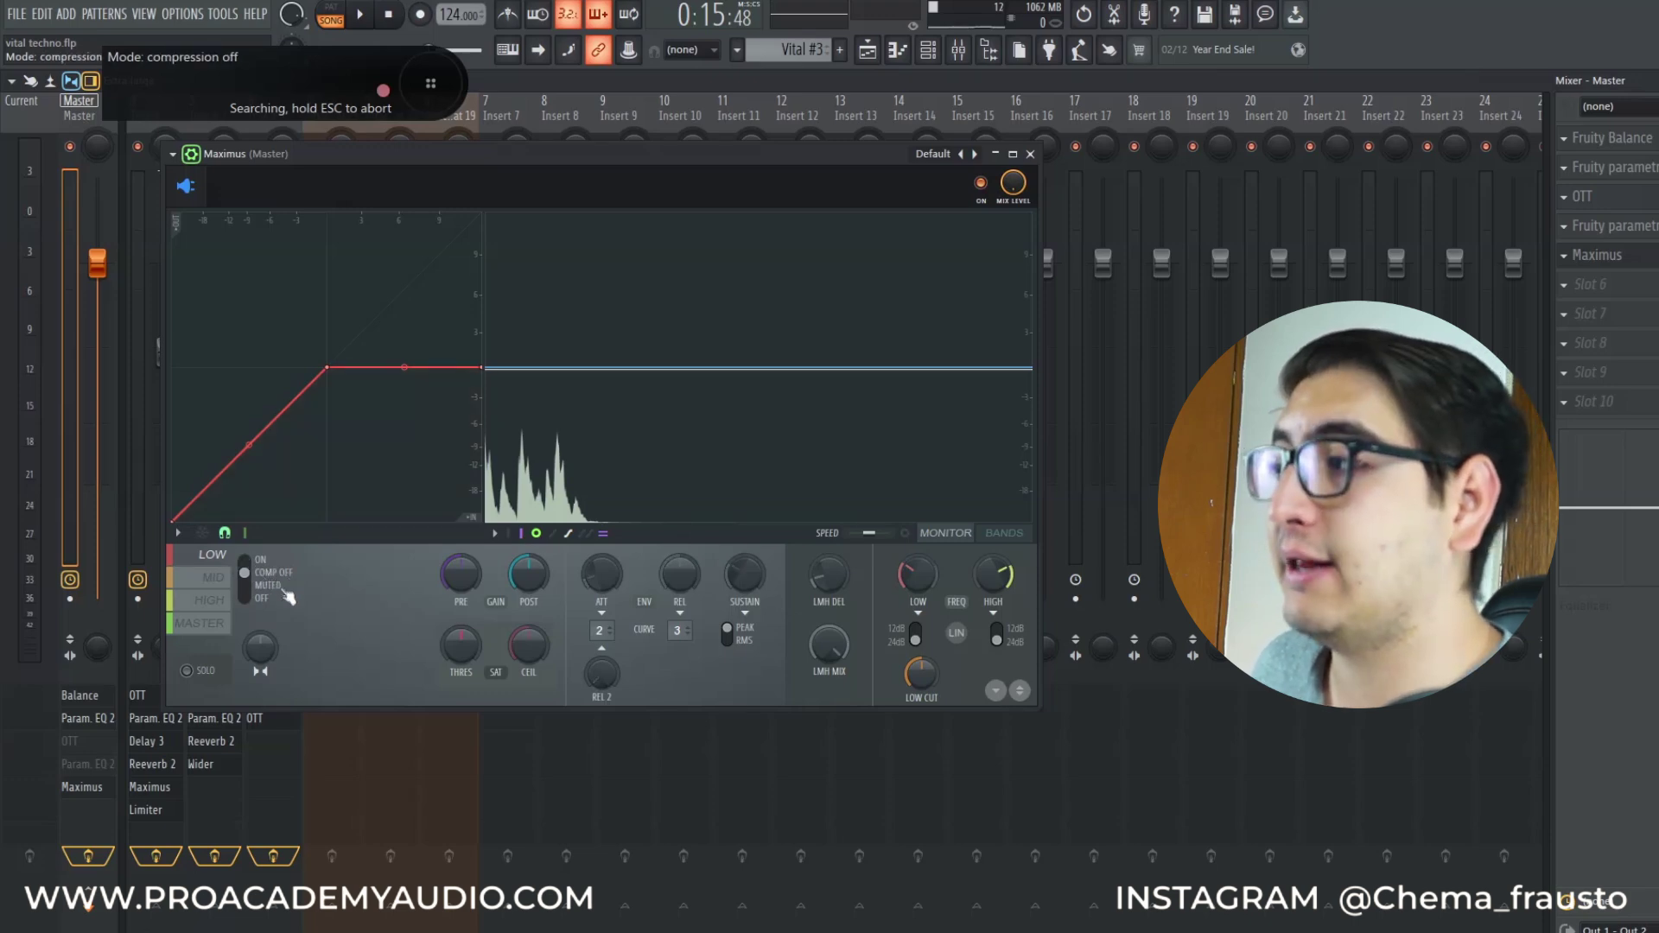
pyautogui.click(262, 588)
pyautogui.click(245, 598)
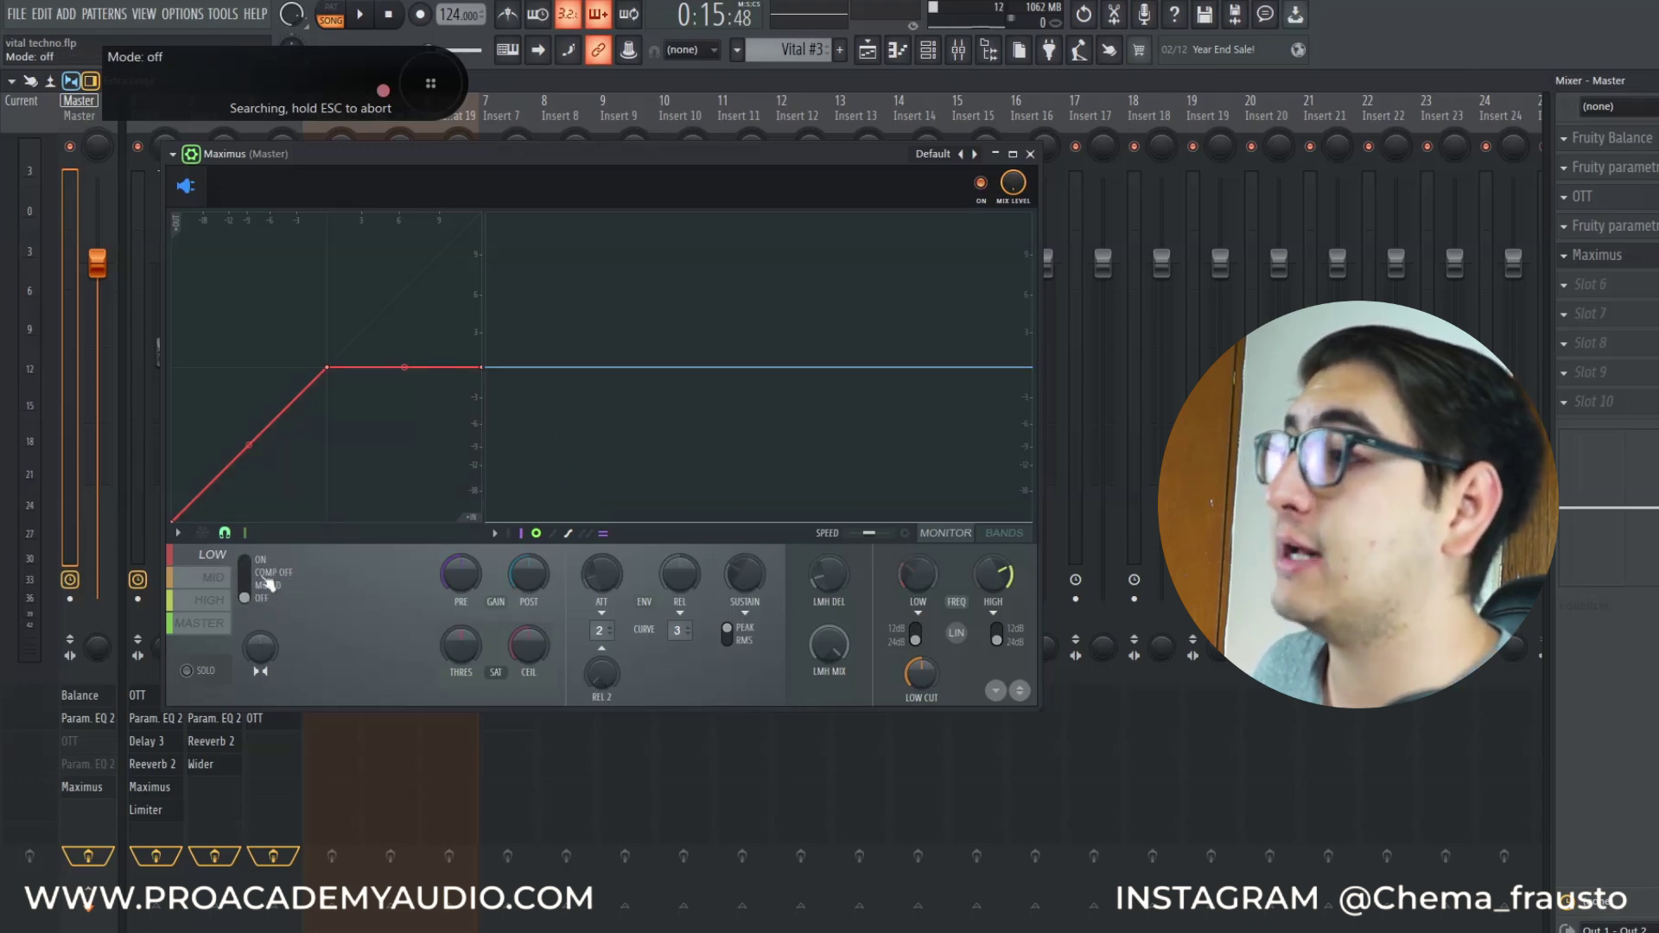
pyautogui.click(258, 561)
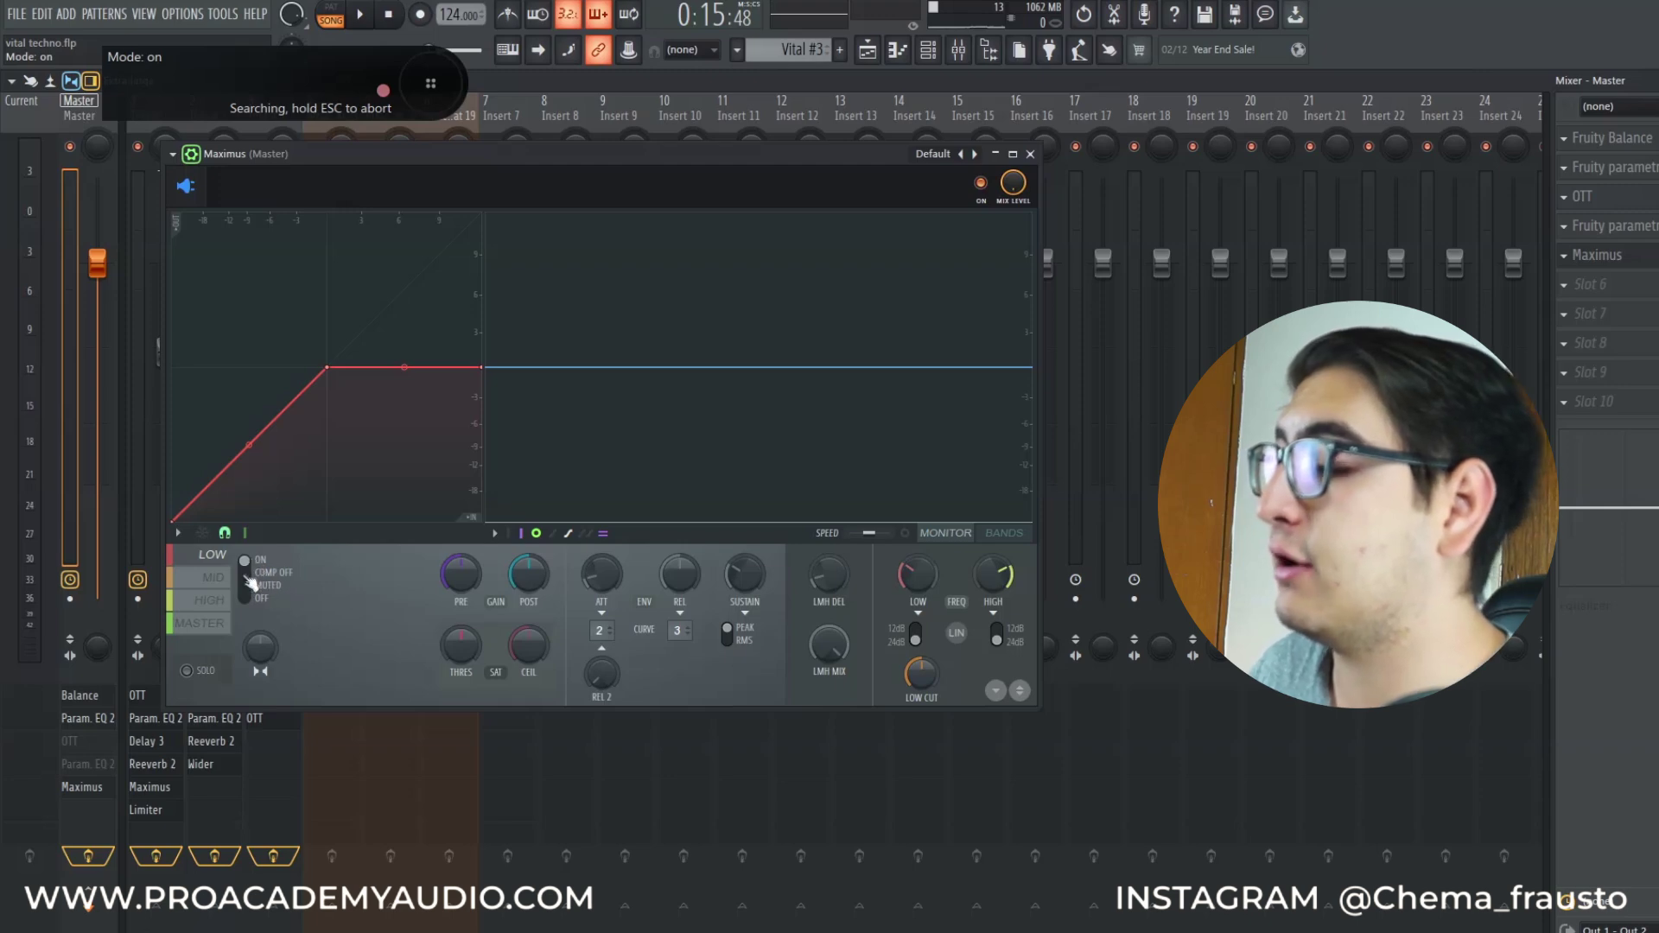
# Try solo mode on the low band, switch the target to mid and master, and turn solo off
pyautogui.click(204, 671)
pyautogui.click(213, 578)
pyautogui.click(213, 627)
pyautogui.click(208, 673)
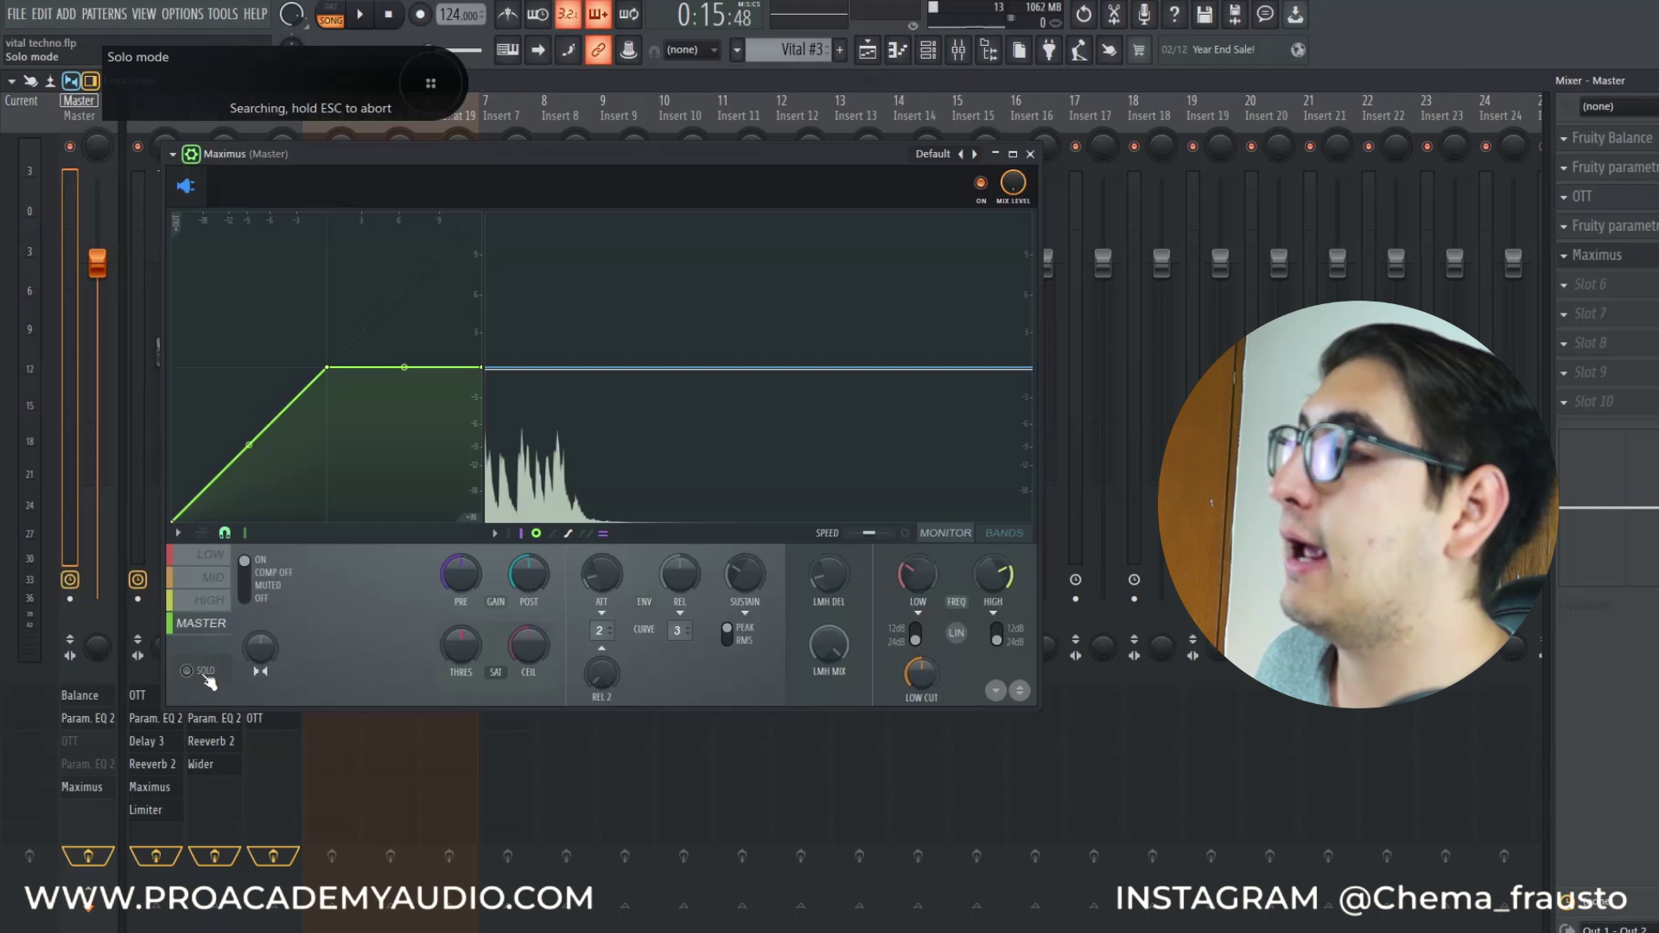
# Try changing the master's stereo separation and reset it to its default
pyautogui.moveTo(261, 648); pyautogui.dragTo(262, 605)
pyautogui.keyDown('alt'); pyautogui.click(261, 650); pyautogui.keyUp('alt')
pyautogui.keyDown('alt'); pyautogui.click(262, 650); pyautogui.keyUp('alt')
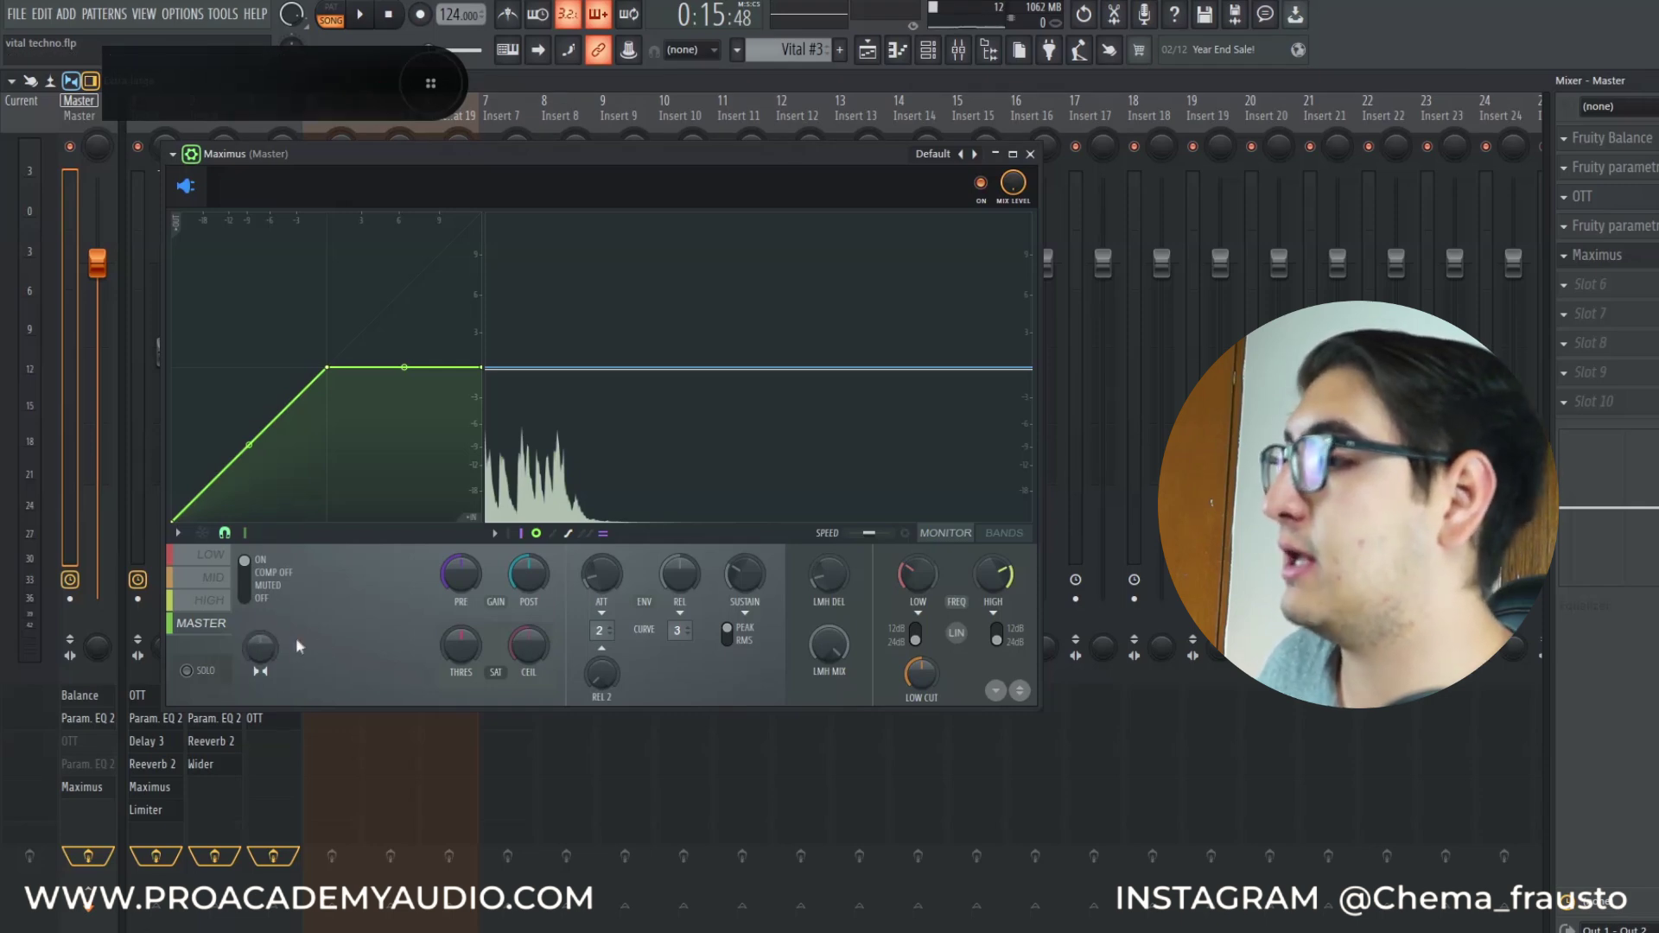
# Switch between the low, high and mid bands to show their separate controls, ending on the master
pyautogui.click(218, 556)
pyautogui.click(219, 603)
pyautogui.click(220, 579)
pyautogui.click(220, 558)
pyautogui.click(221, 601)
pyautogui.click(201, 623)
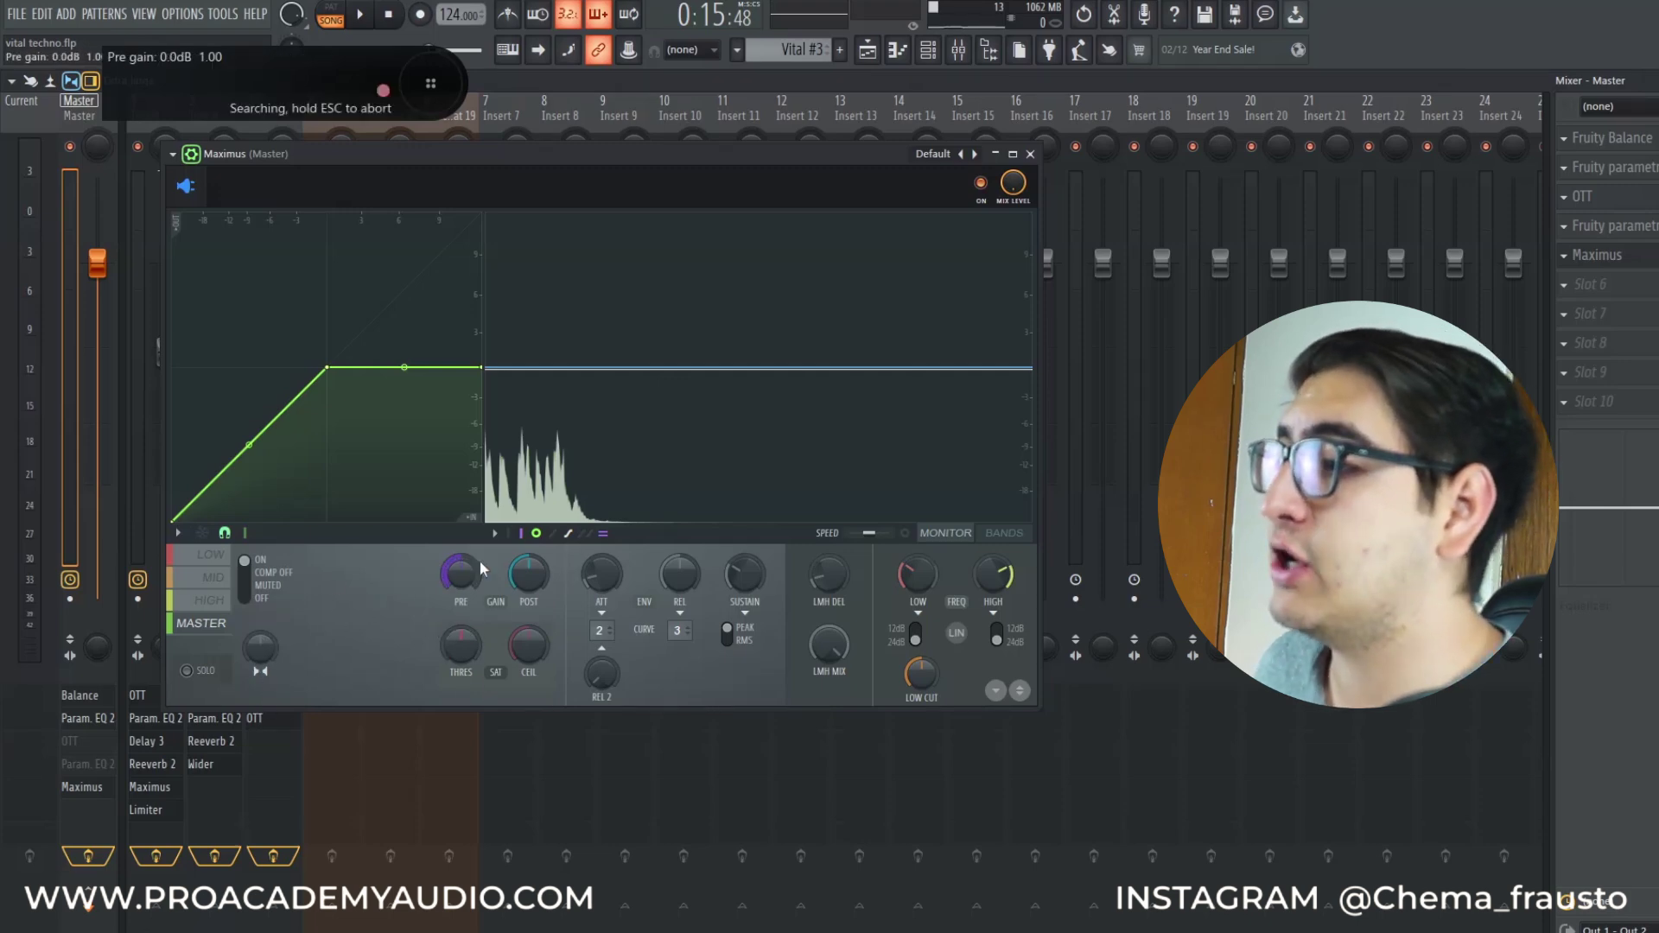
# Try adjusting the master's pre gain and post gain, and reset both to their defaults
pyautogui.moveTo(477, 563)
pyautogui.mouseDown()
pyautogui.moveTo(477, 648)
pyautogui.moveTo(450, 573)
pyautogui.mouseUp()
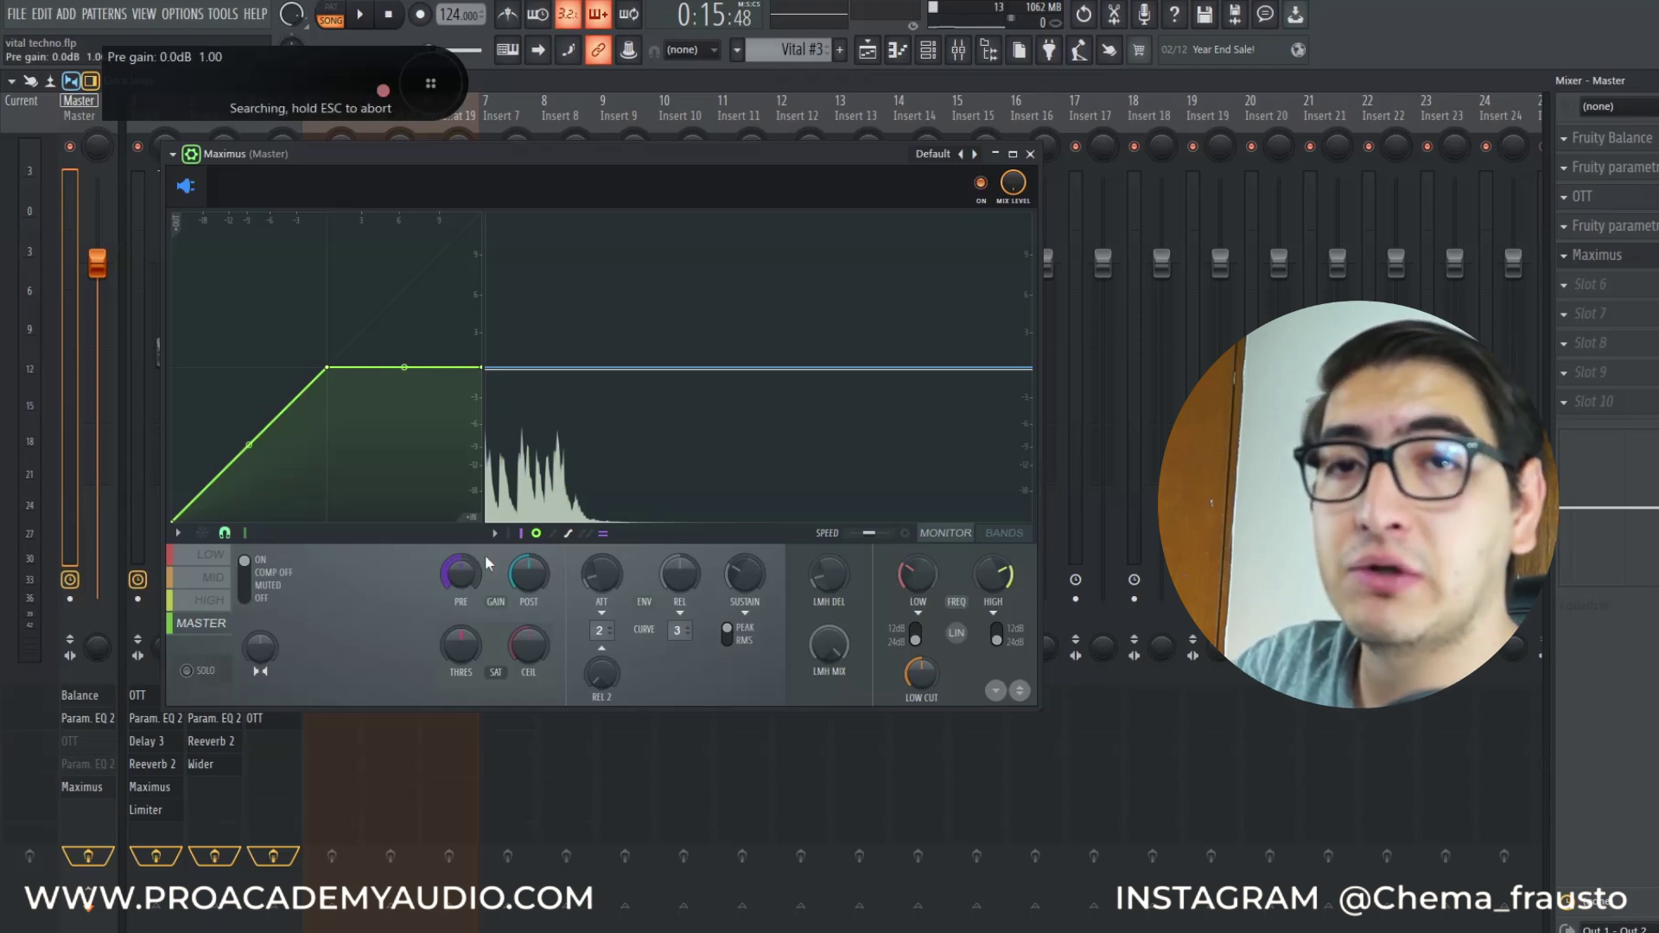
pyautogui.scroll(-4, 460, 575)
pyautogui.scroll(4, 460, 575)
pyautogui.moveTo(460, 575)
pyautogui.mouseDown()
pyautogui.moveTo(460, 617)
pyautogui.moveTo(461, 543)
pyautogui.mouseUp()
pyautogui.keyDown('alt'); pyautogui.click(468, 568); pyautogui.keyUp('alt')
pyautogui.moveTo(542, 576); pyautogui.dragTo(542, 565)
pyautogui.keyDown('alt'); pyautogui.click(542, 576); pyautogui.keyUp('alt')
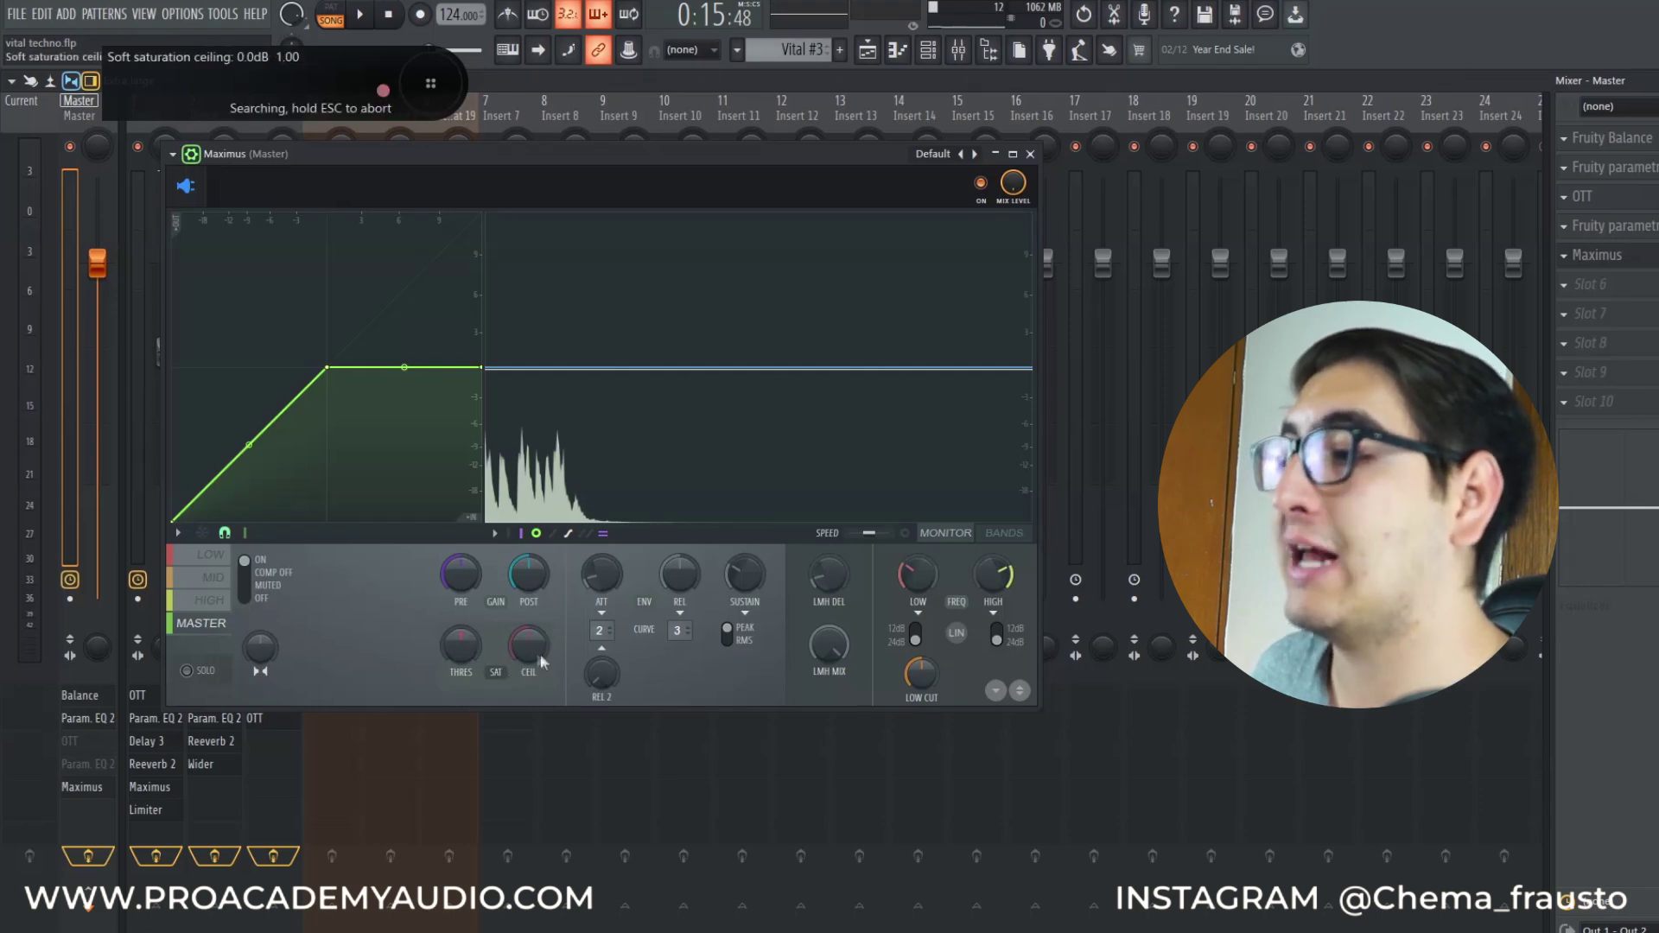
# Set the master's soft saturation threshold to 0% saturation mode B and lower the saturation ceiling to -3.5 dB
pyautogui.moveTo(463, 646)
pyautogui.mouseDown()
pyautogui.moveTo(463, 587)
pyautogui.moveTo(465, 643)
pyautogui.mouseUp()
pyautogui.scroll(-3, 463, 646)
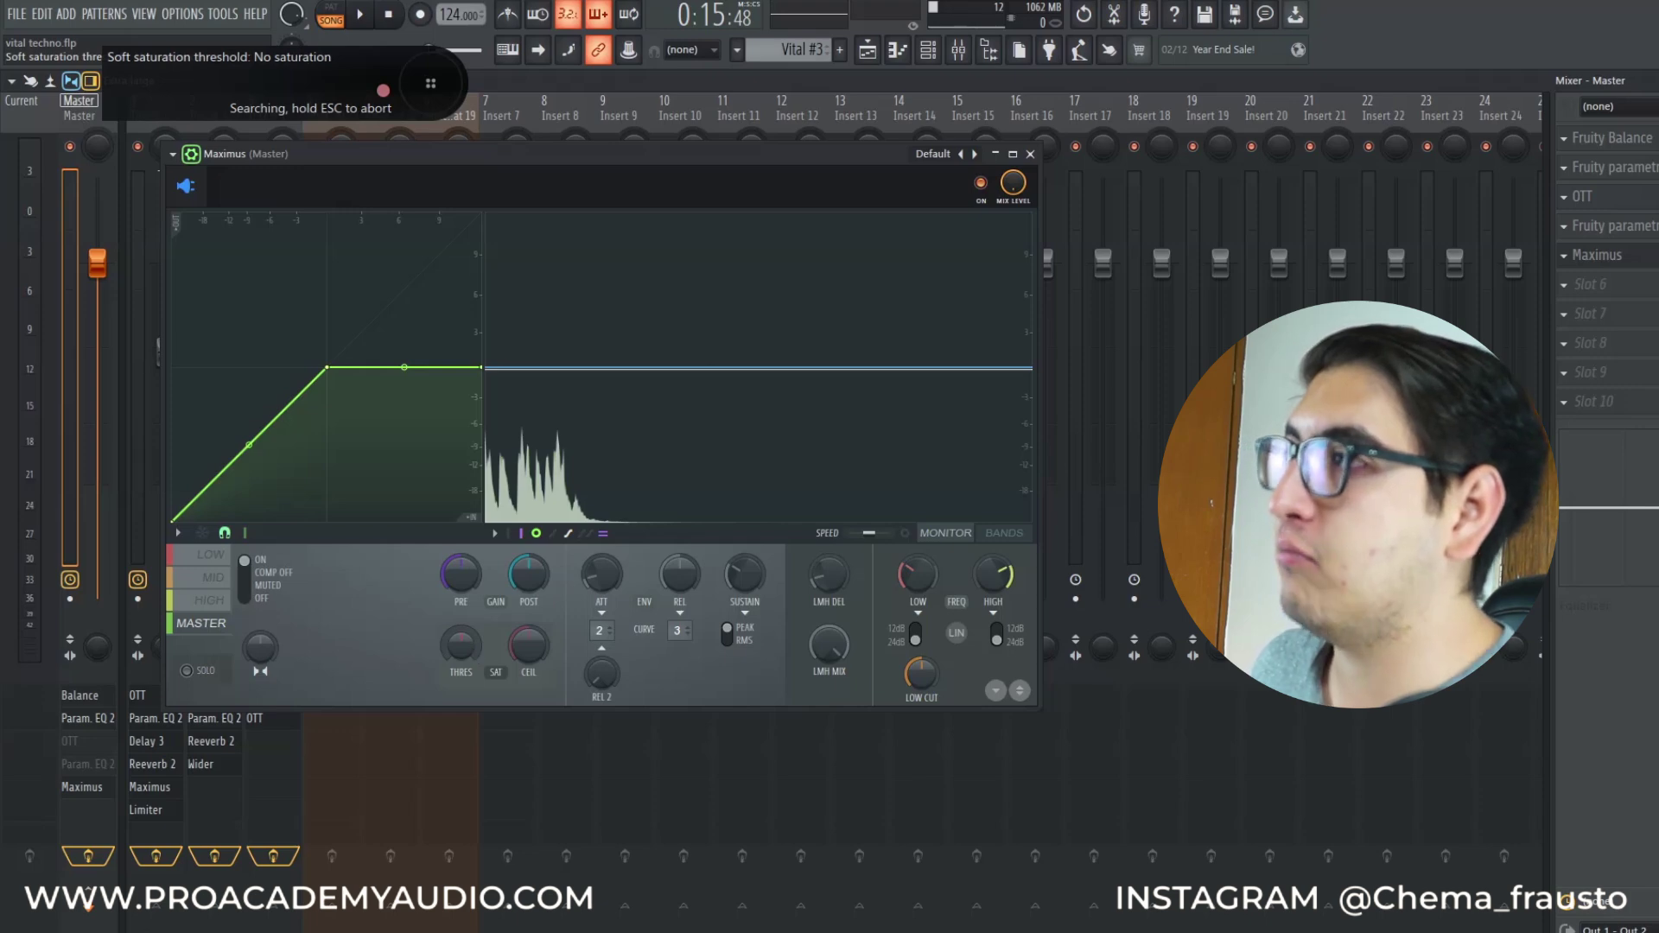
pyautogui.moveTo(461, 646); pyautogui.dragTo(461, 642)
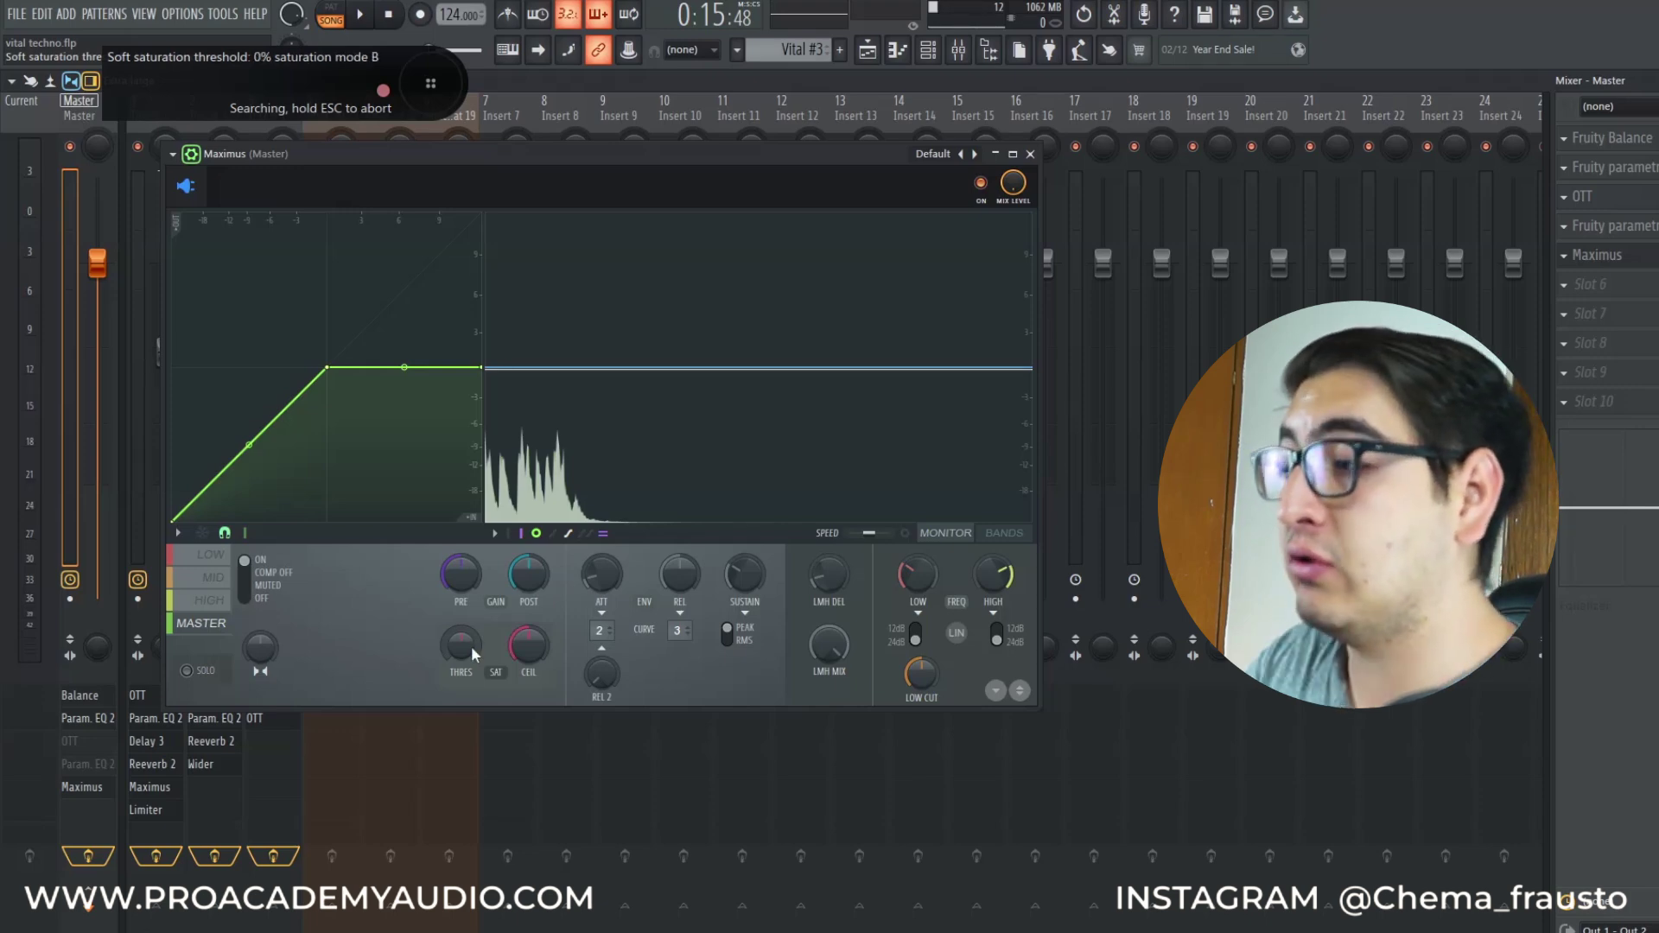
pyautogui.moveTo(541, 640); pyautogui.dragTo(528, 638)
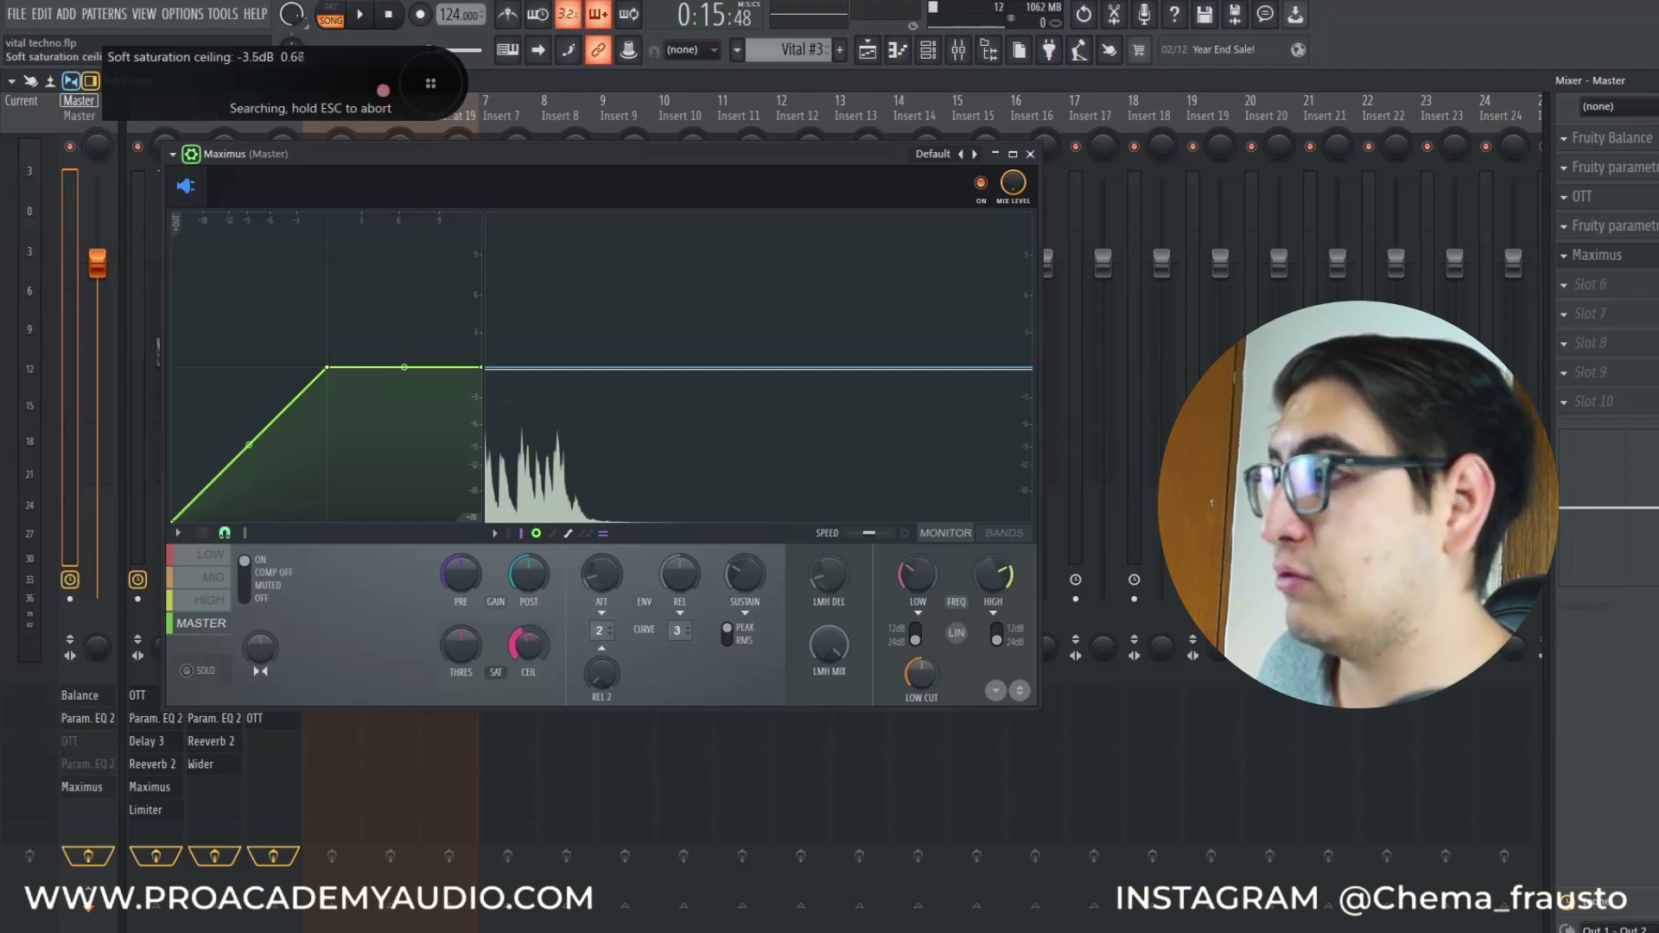
# Play the song while lowering the master's soft saturation ceiling to -8.4 dB, and stop playback
pyautogui.press('space')
pyautogui.moveTo(538, 636)
pyautogui.mouseDown()
pyautogui.moveTo(539, 662)
pyautogui.moveTo(533, 641)
pyautogui.mouseUp()
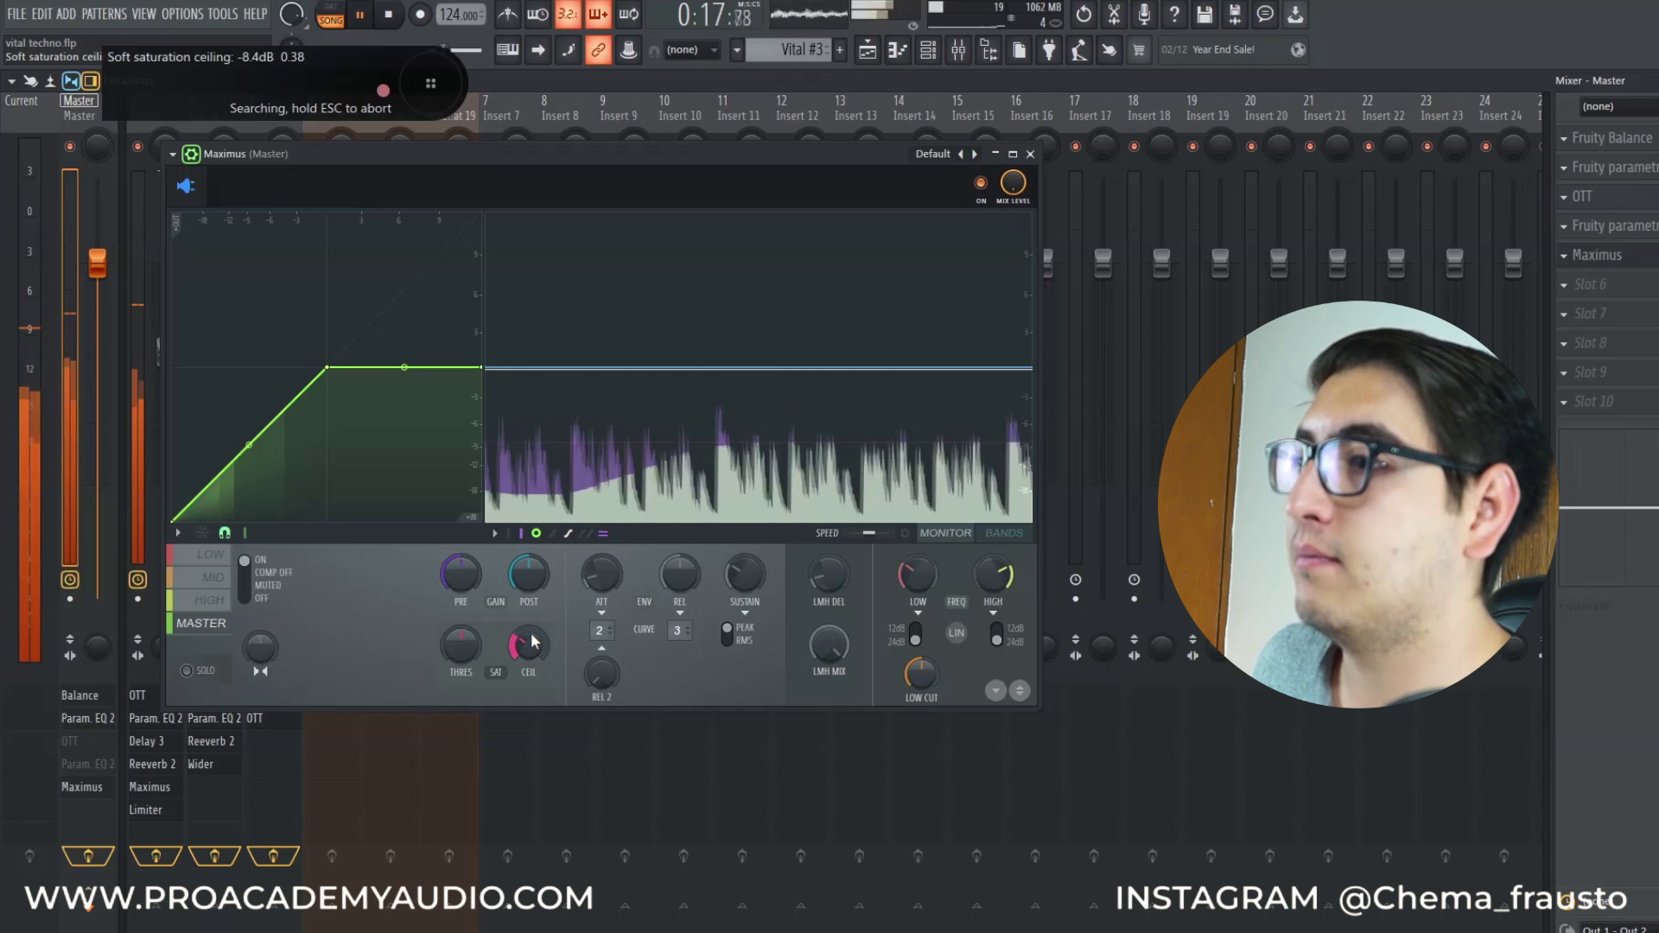
pyautogui.press('space')
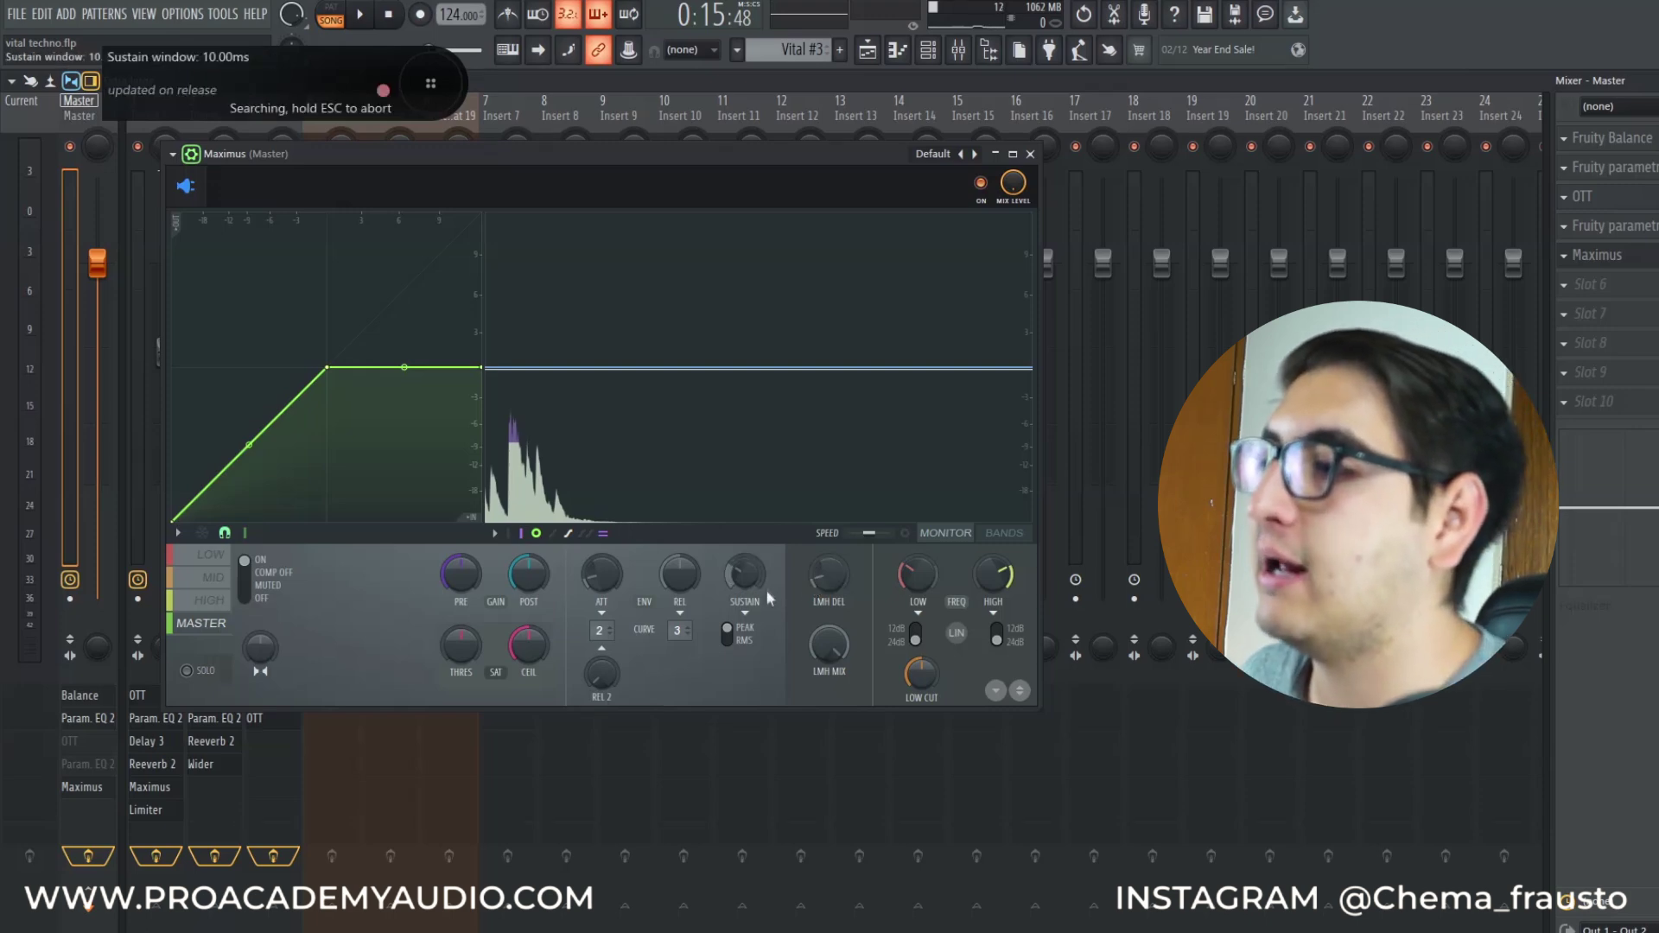
# Lower the master's sustain window, and try an attack time of 1000 ms before bringing it back down
pyautogui.moveTo(740, 572); pyautogui.dragTo(740, 605)
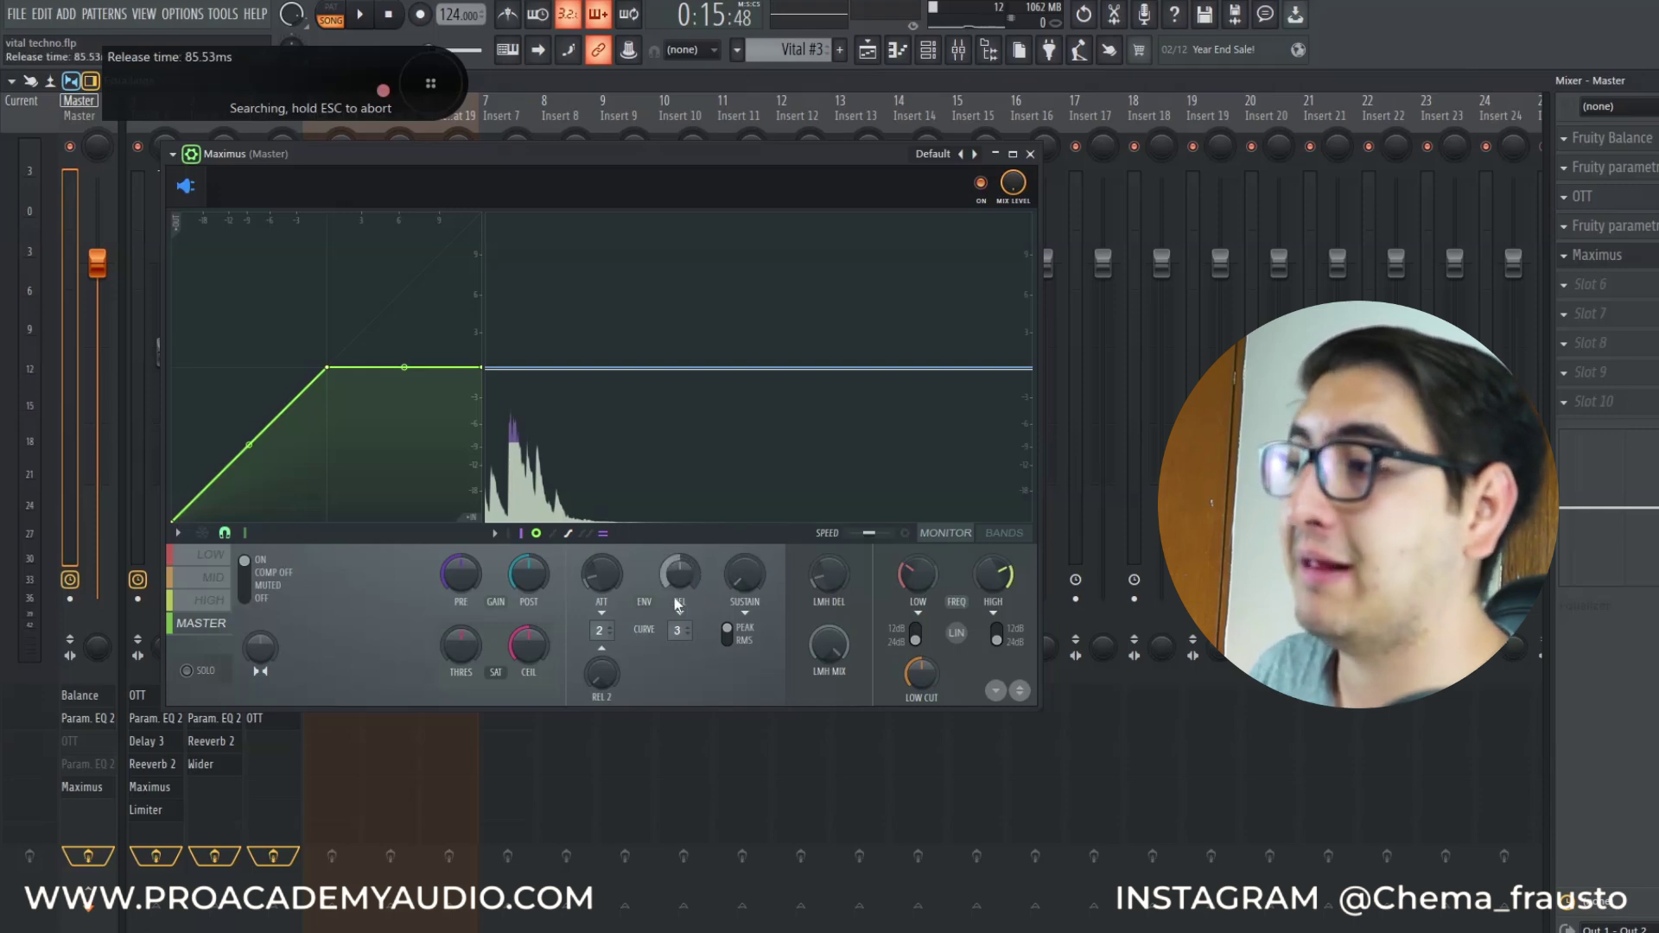
pyautogui.moveTo(612, 584); pyautogui.dragTo(612, 518)
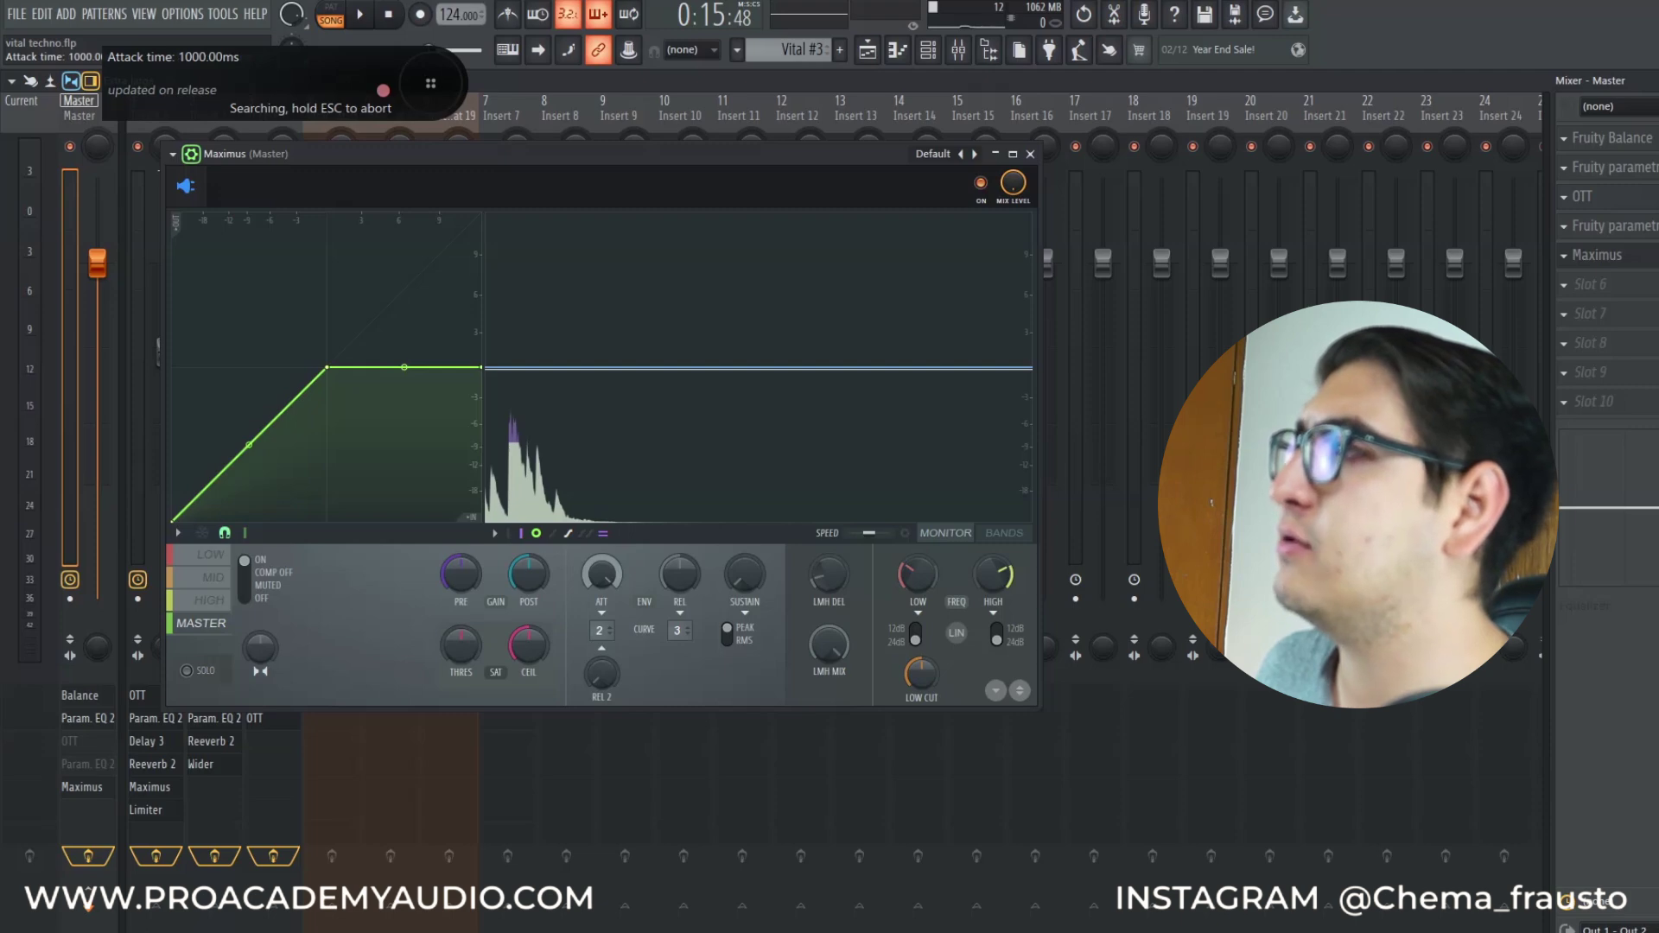
pyautogui.moveTo(612, 519); pyautogui.dragTo(673, 509)
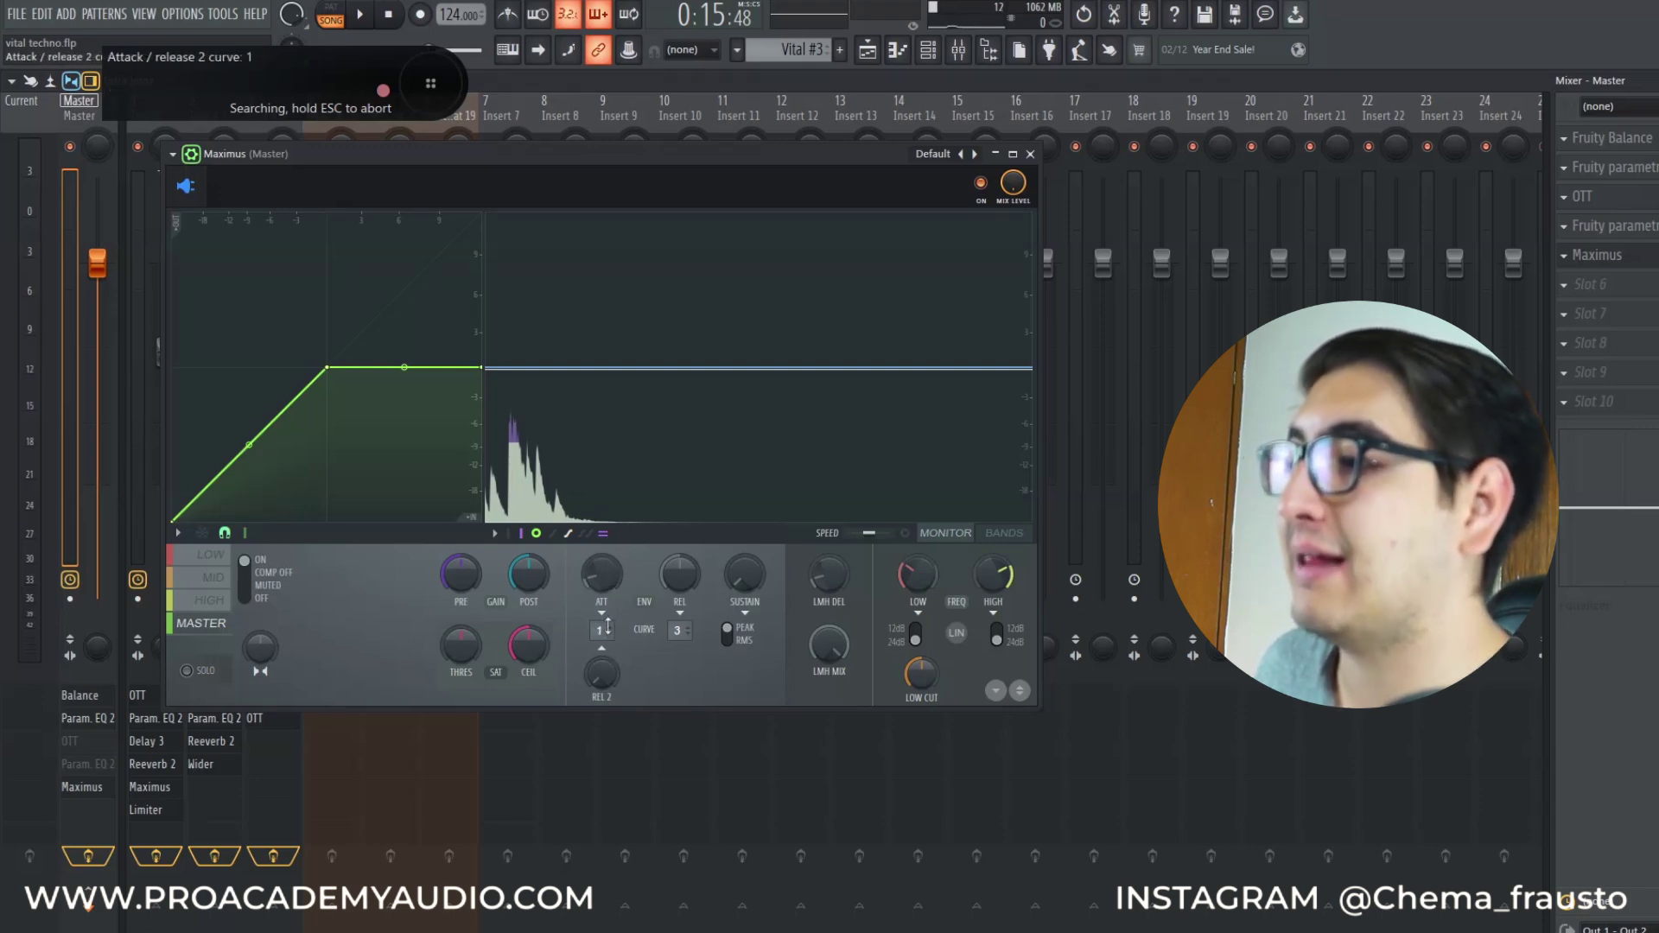
# Add a point at -14.2 dB on the master's compression curve and delete the original knee point above it
pyautogui.rightClick(221, 477)
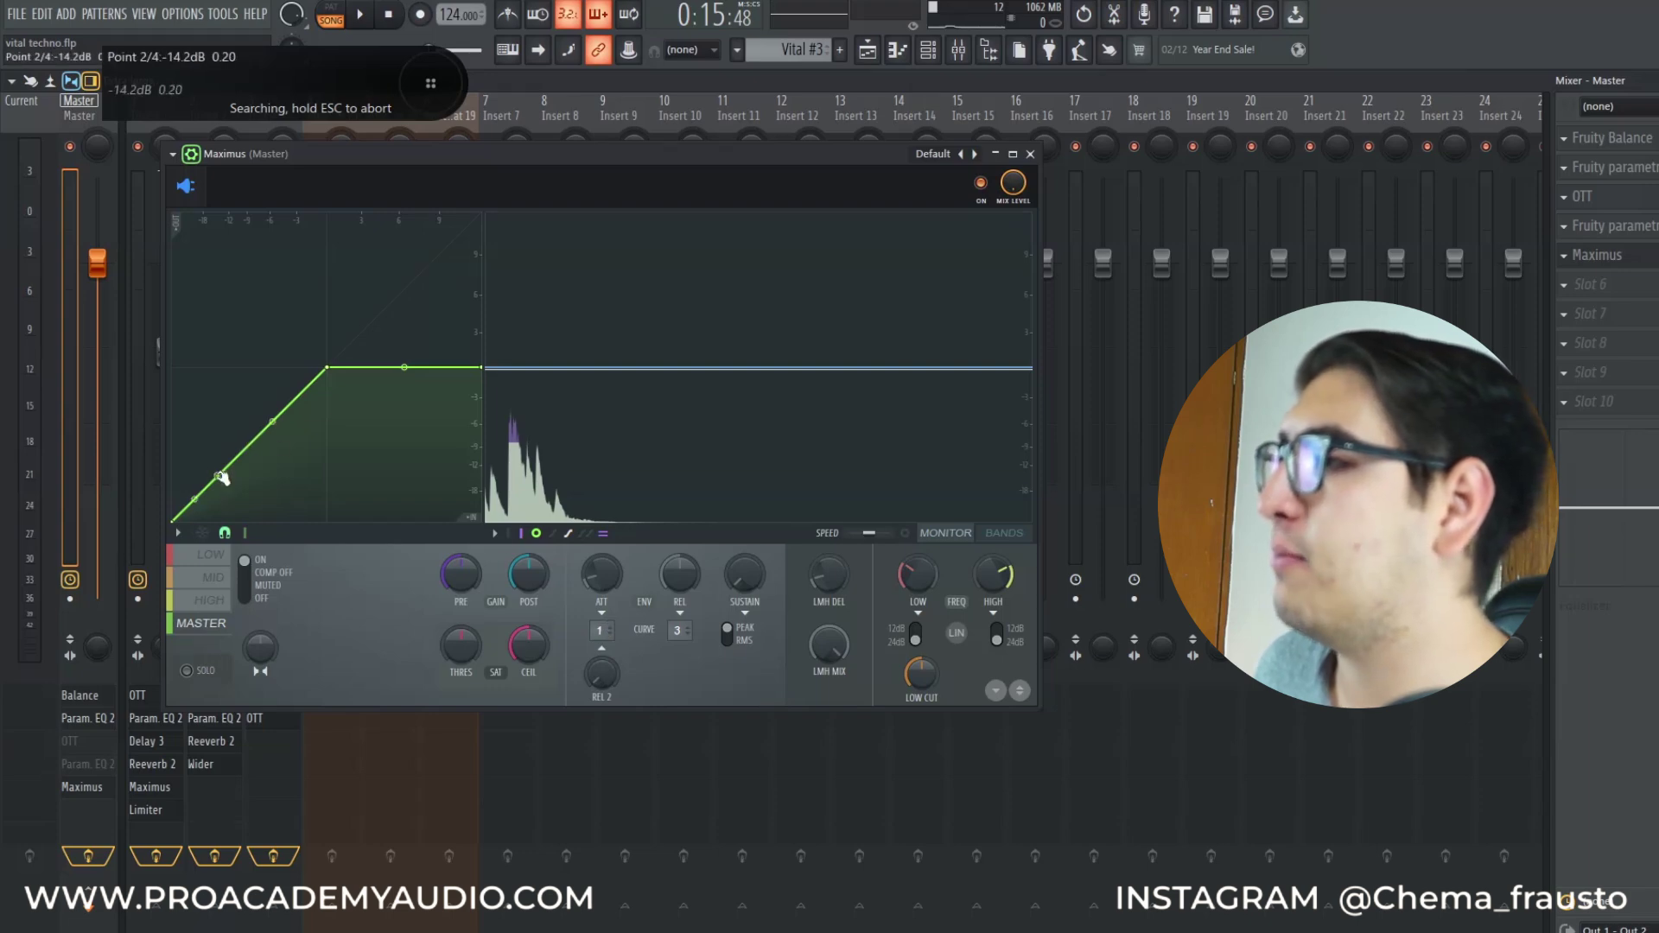
pyautogui.rightClick(327, 368)
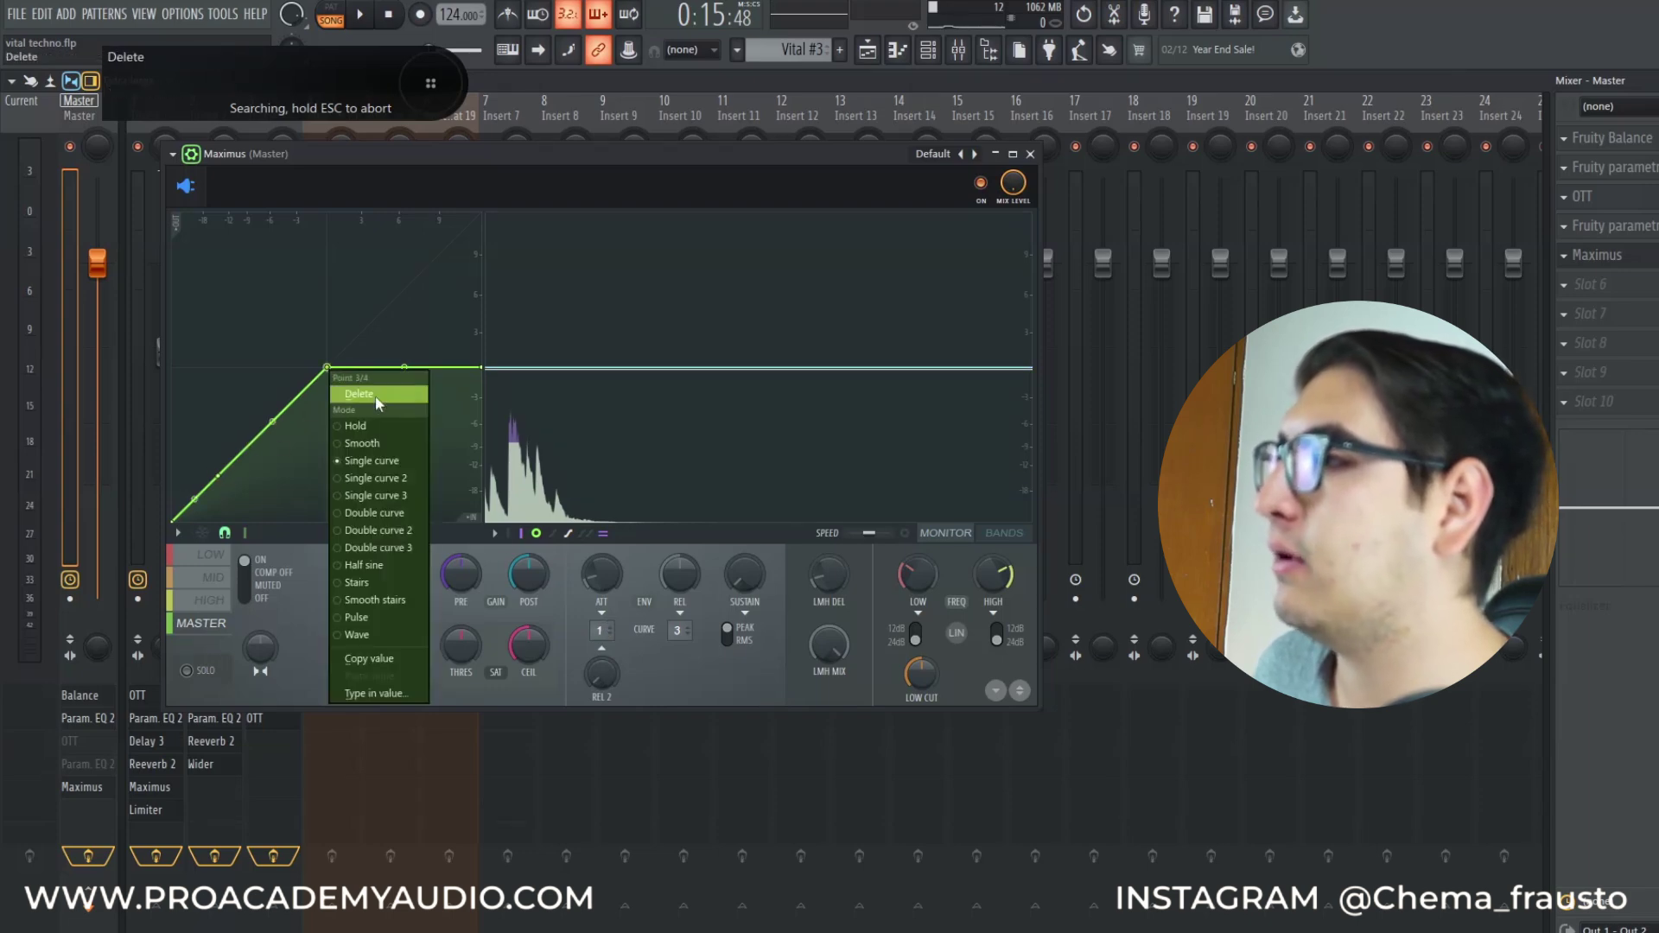
pyautogui.click(369, 389)
# Lower the end point of the master's compression curve, bend its upper segment into a smooth arc, and set the release curve to 1
pyautogui.moveTo(350, 420); pyautogui.dragTo(350, 407)
pyautogui.moveTo(677, 631); pyautogui.dragTo(677, 650)
pyautogui.moveTo(480, 363); pyautogui.dragTo(481, 414)
pyautogui.moveTo(347, 434); pyautogui.dragTo(349, 406)
# Play the song through the reshaped master curve, stop playback, and set the attack and release curves to 2
pyautogui.press('space')
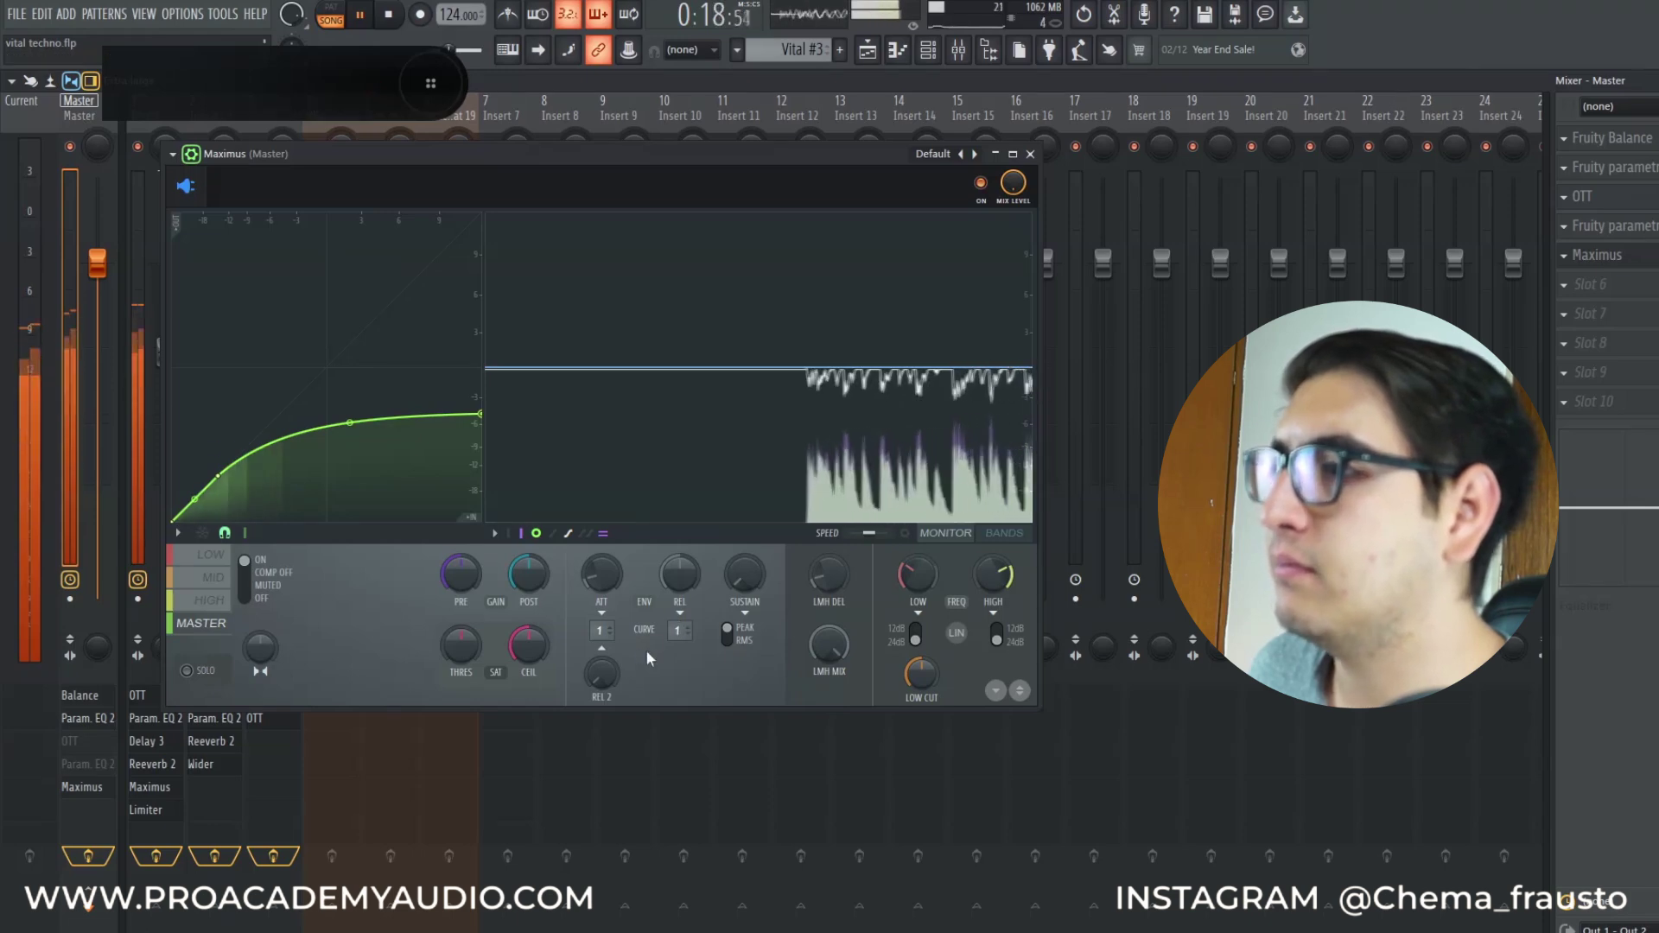
pyautogui.press('space')
pyautogui.moveTo(596, 628); pyautogui.dragTo(676, 620)
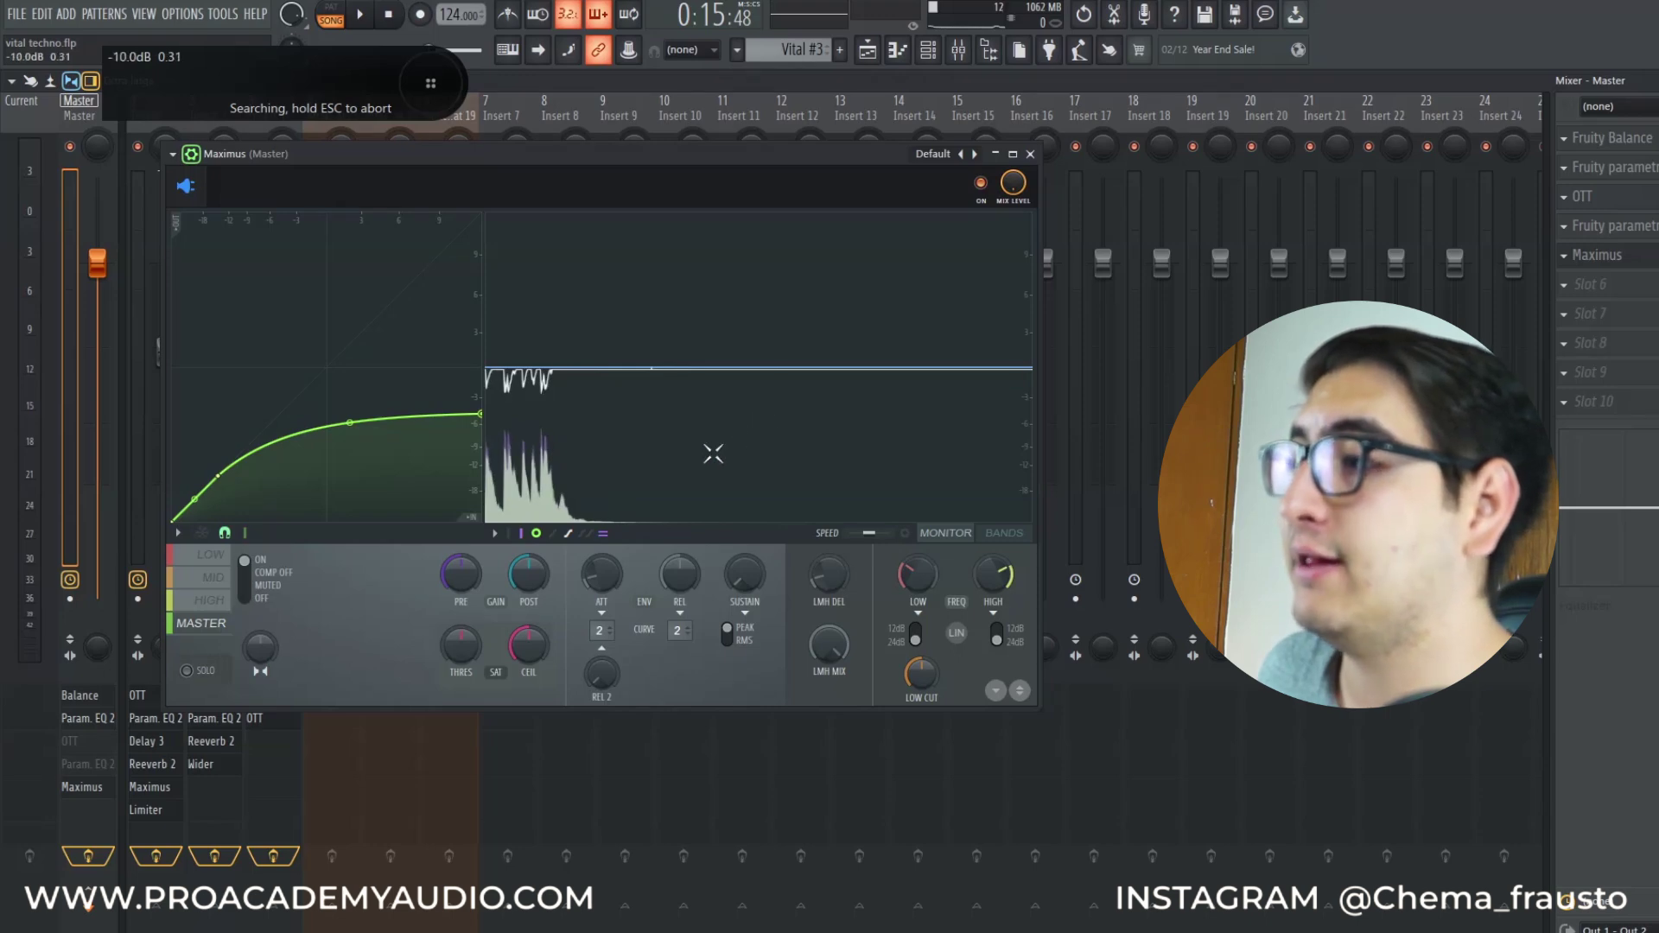
# Play the song while trying the master's attack and release curves between 1 and 8, stop playback, and return them to 2 and 3
pyautogui.press('space')
pyautogui.scroll(1, 602, 630)
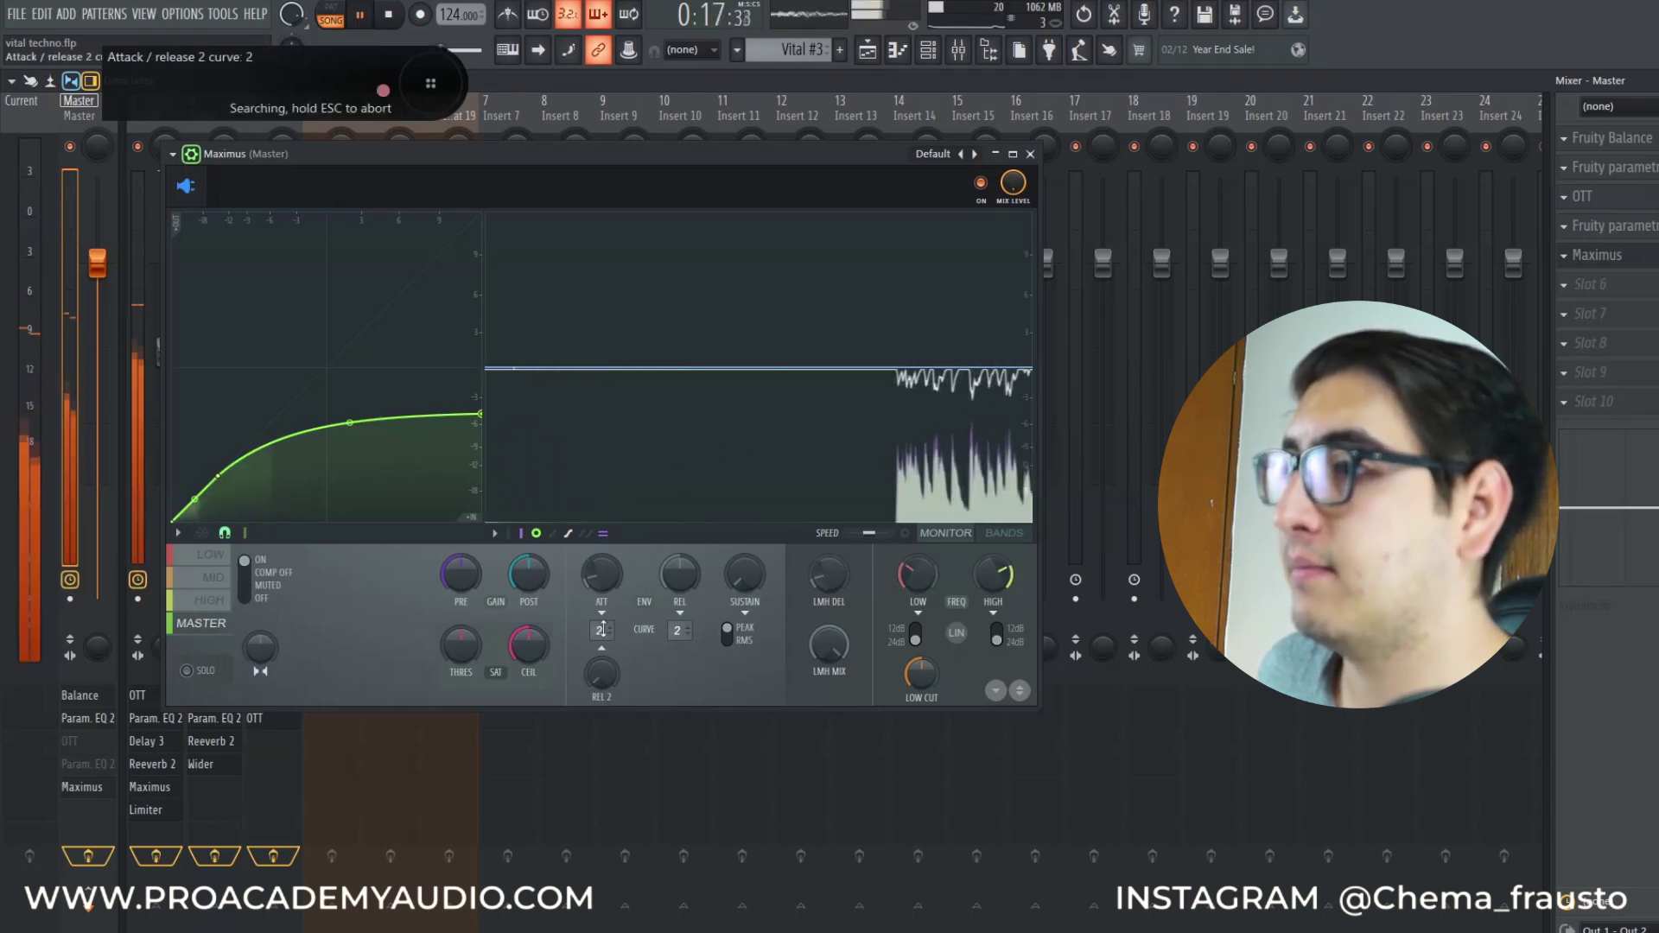
pyautogui.scroll(5, 602, 630)
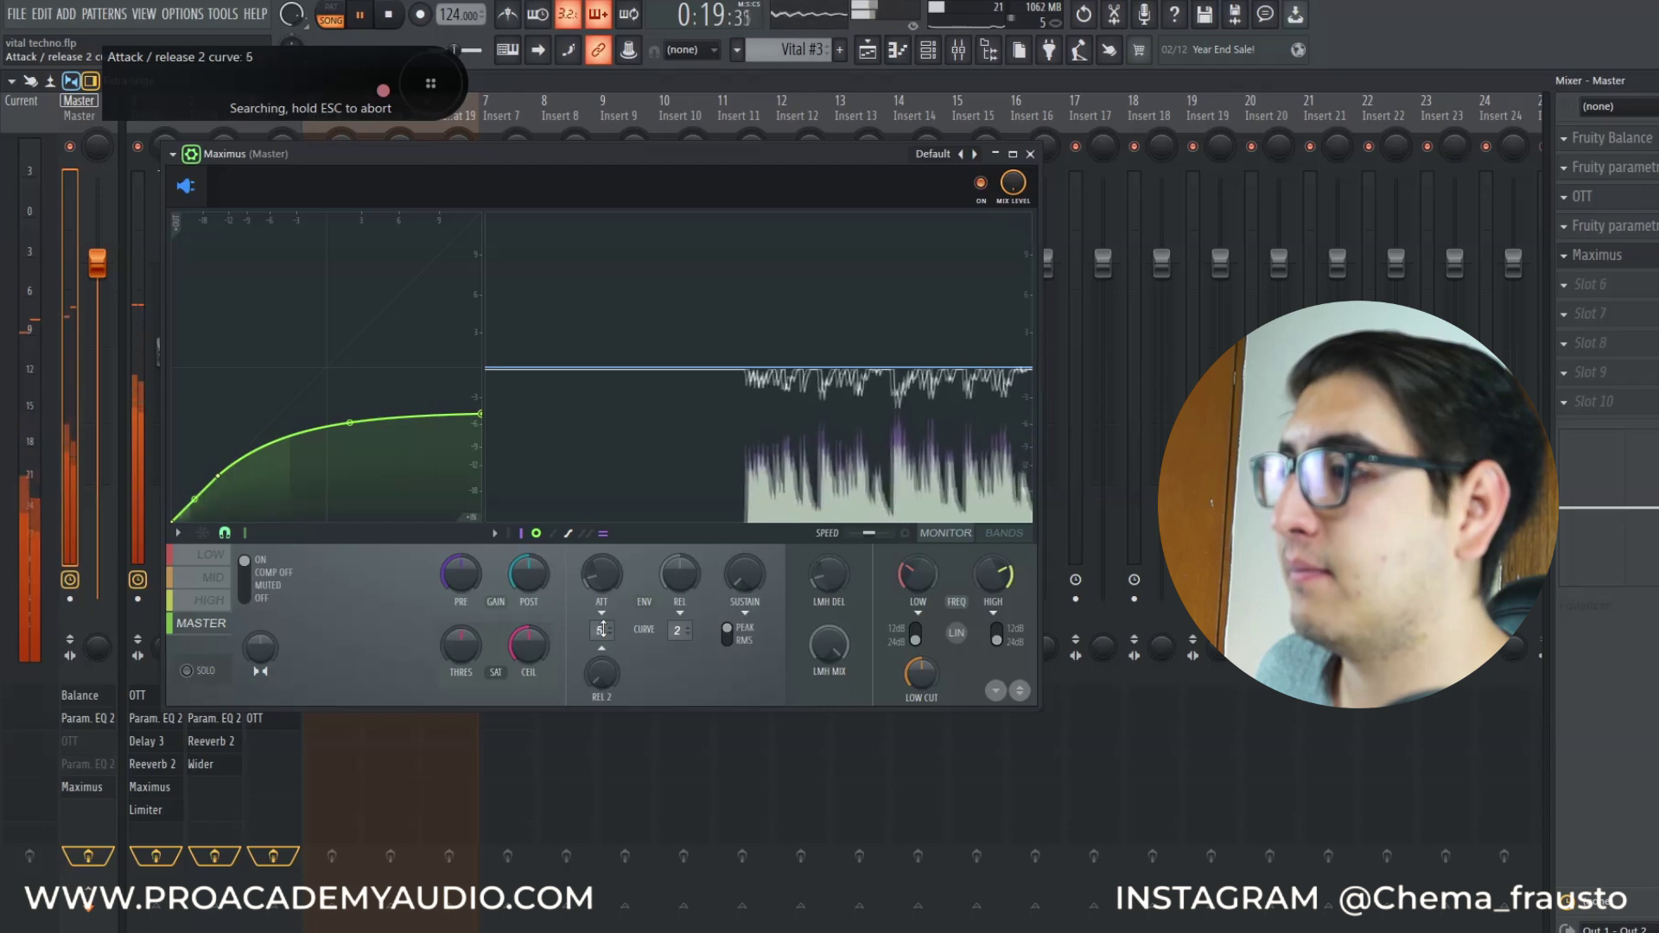
pyautogui.scroll(6, 678, 630)
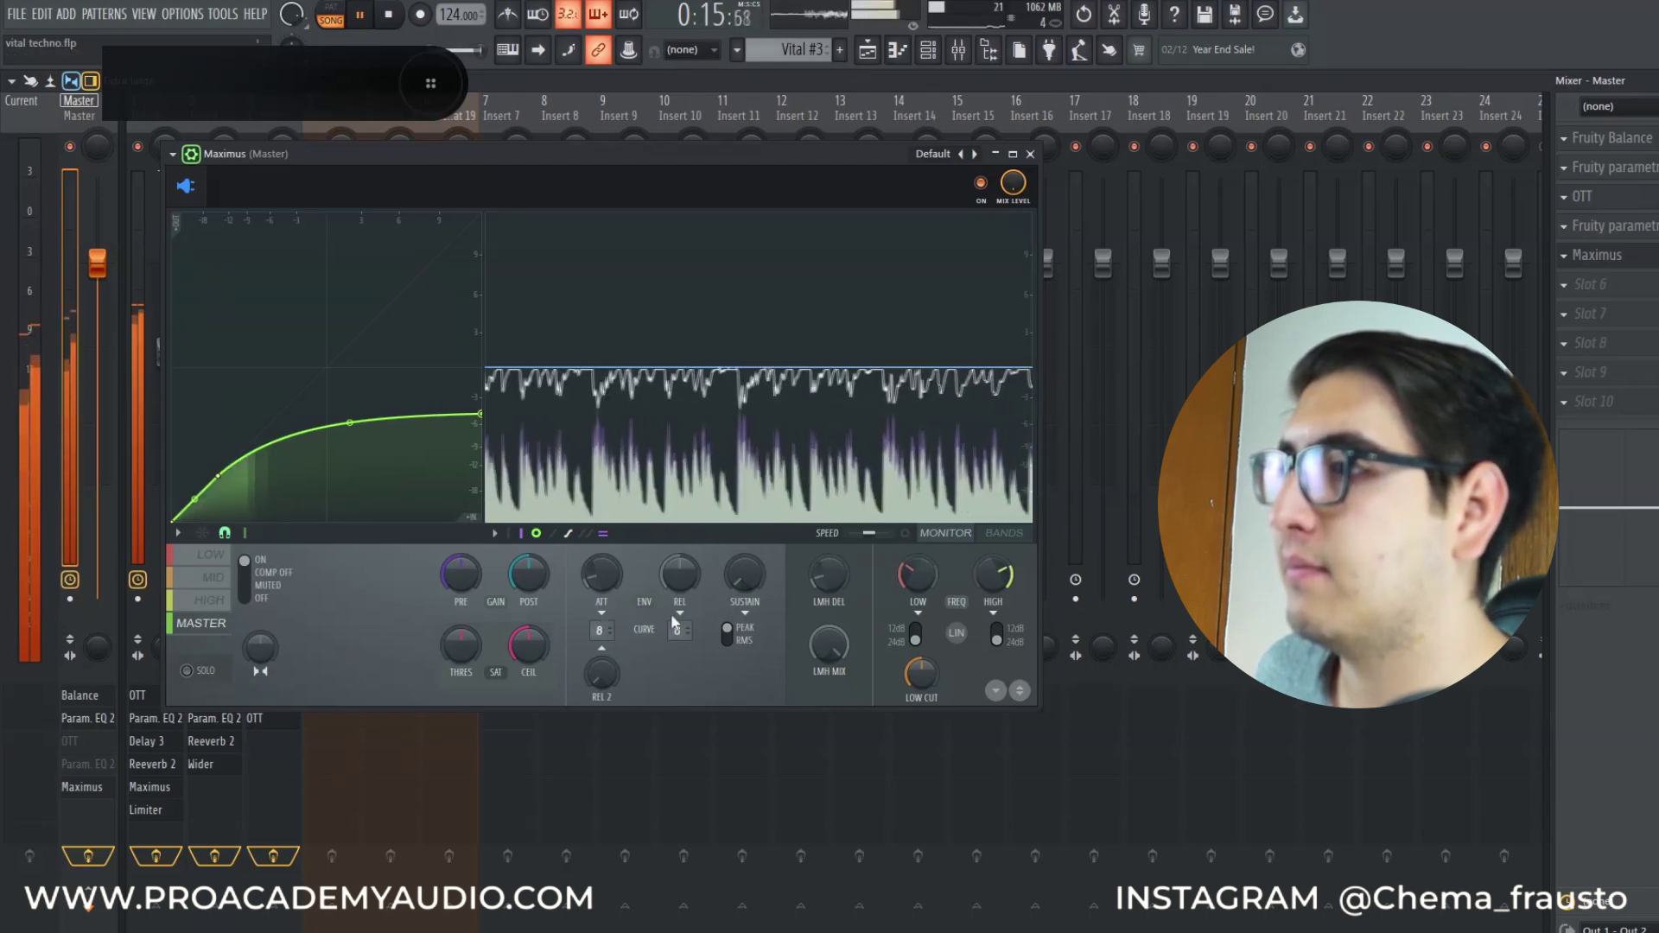
pyautogui.scroll(-7, 603, 632)
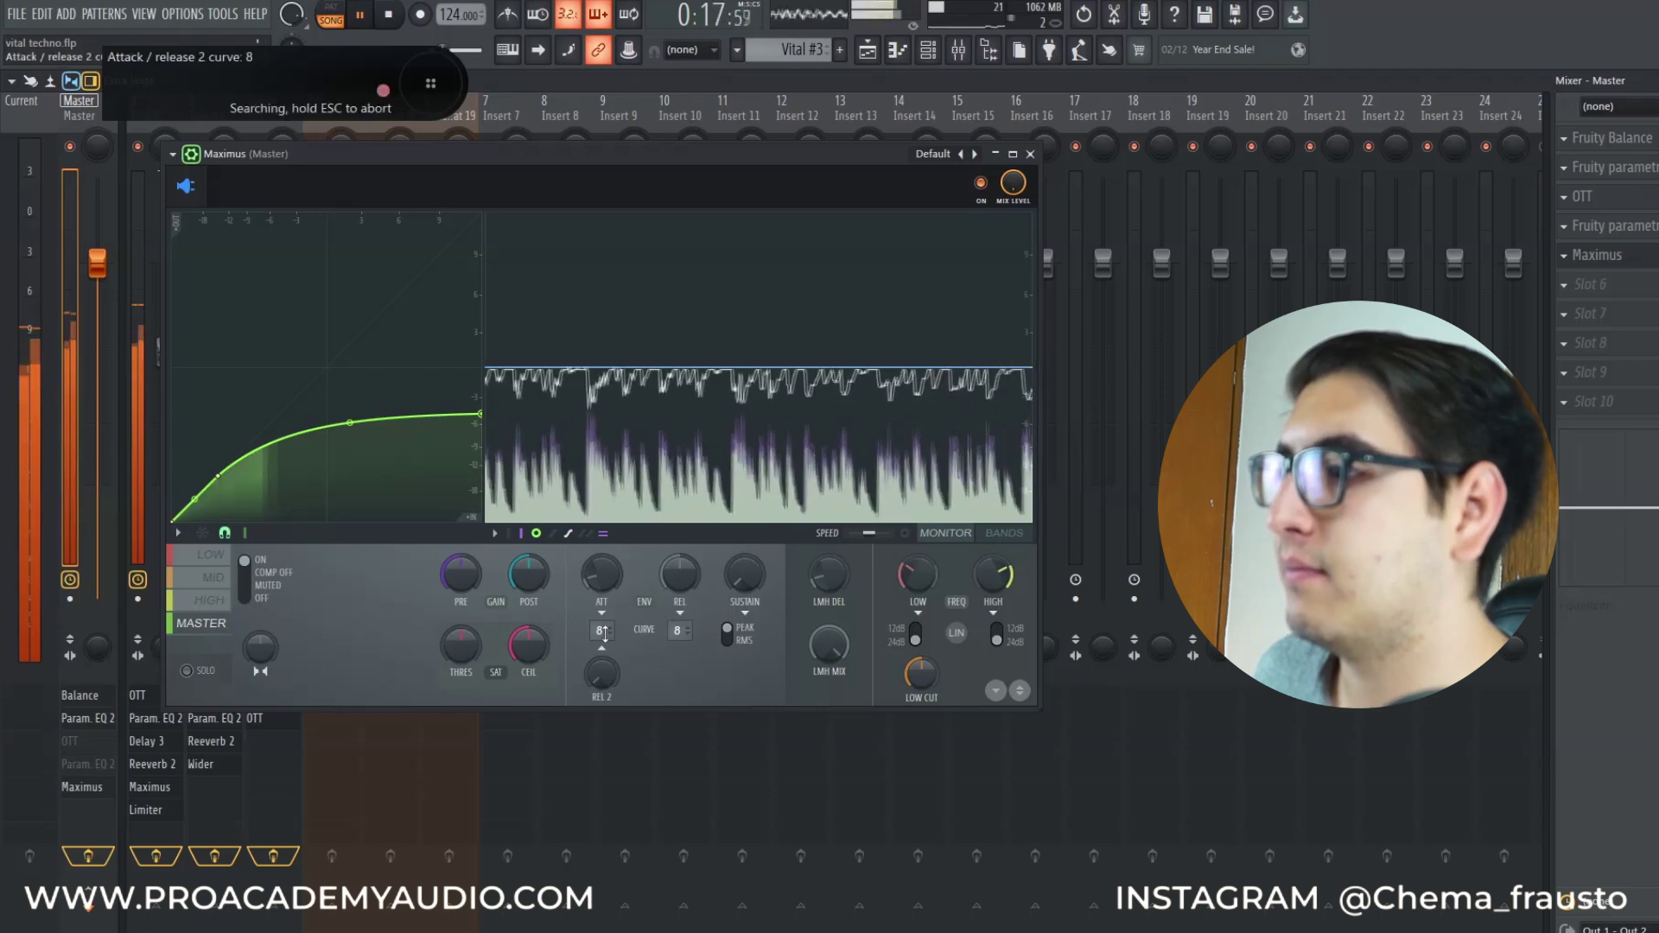
pyautogui.scroll(-7, 678, 630)
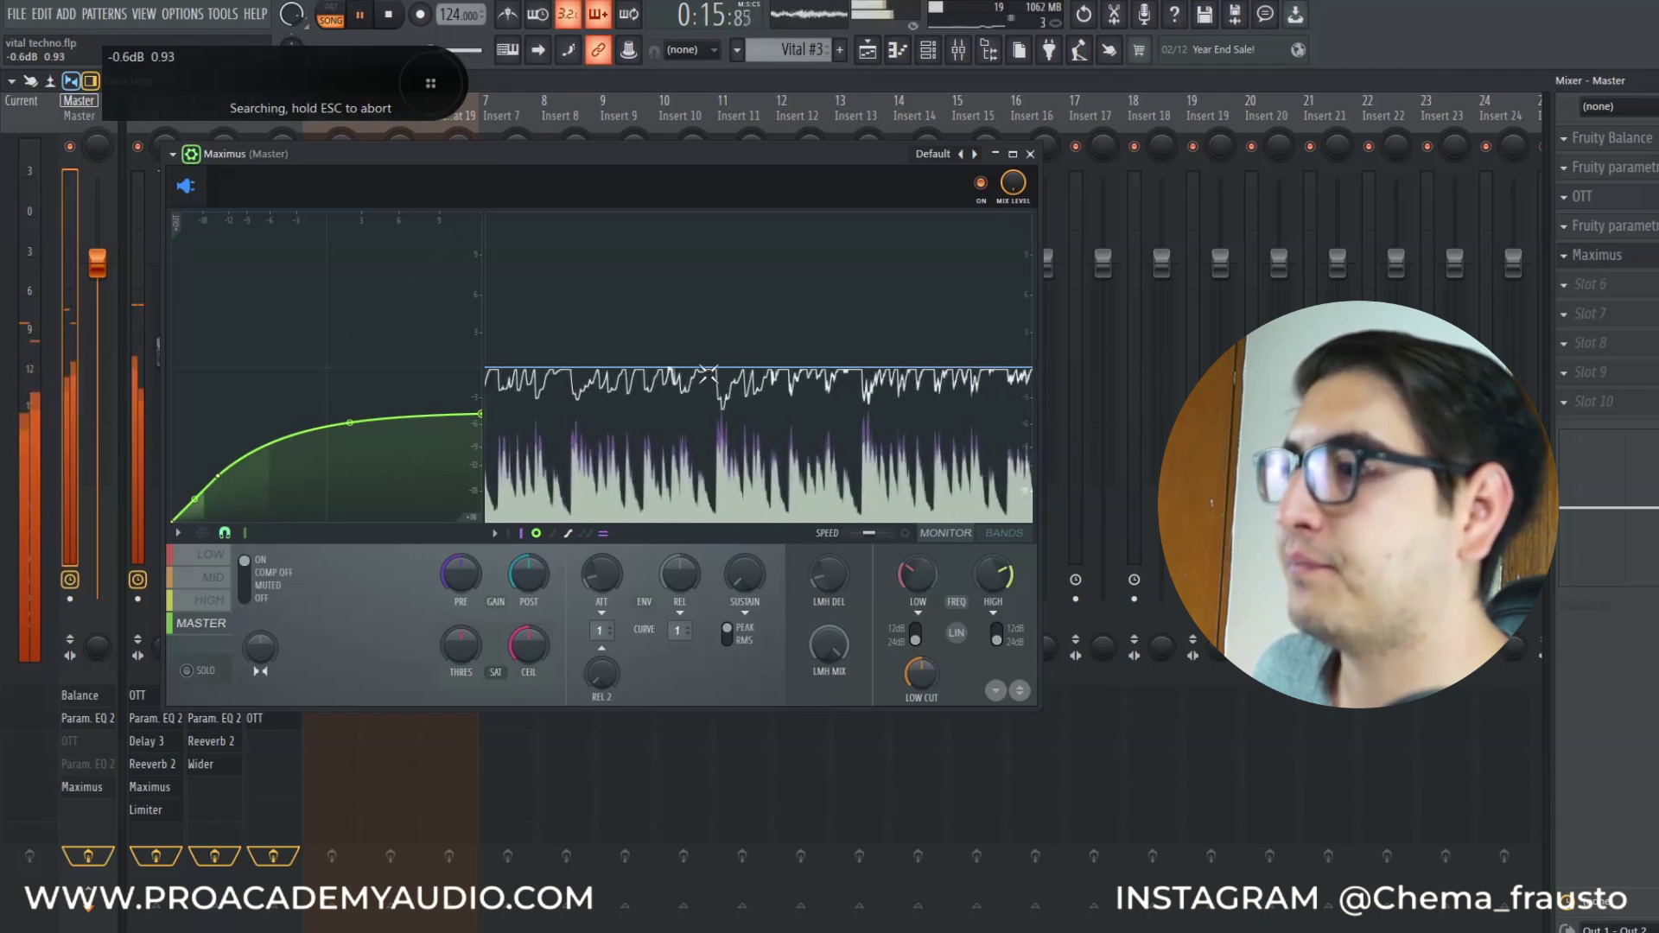
pyautogui.press('space')
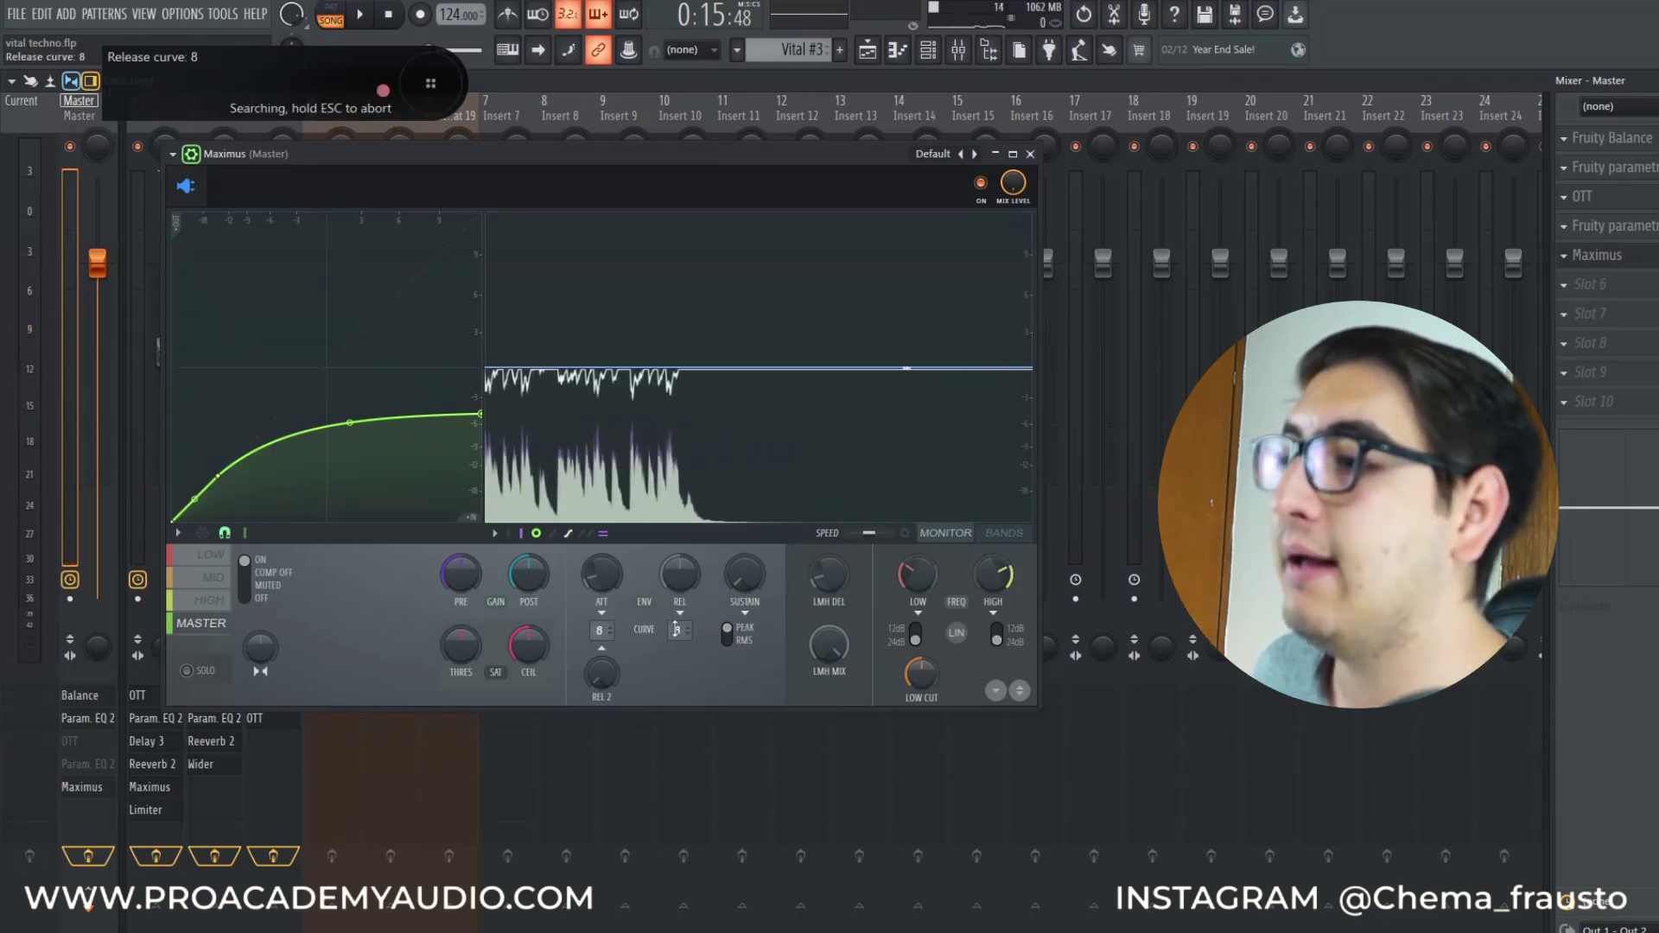
pyautogui.moveTo(682, 629); pyautogui.dragTo(681, 641)
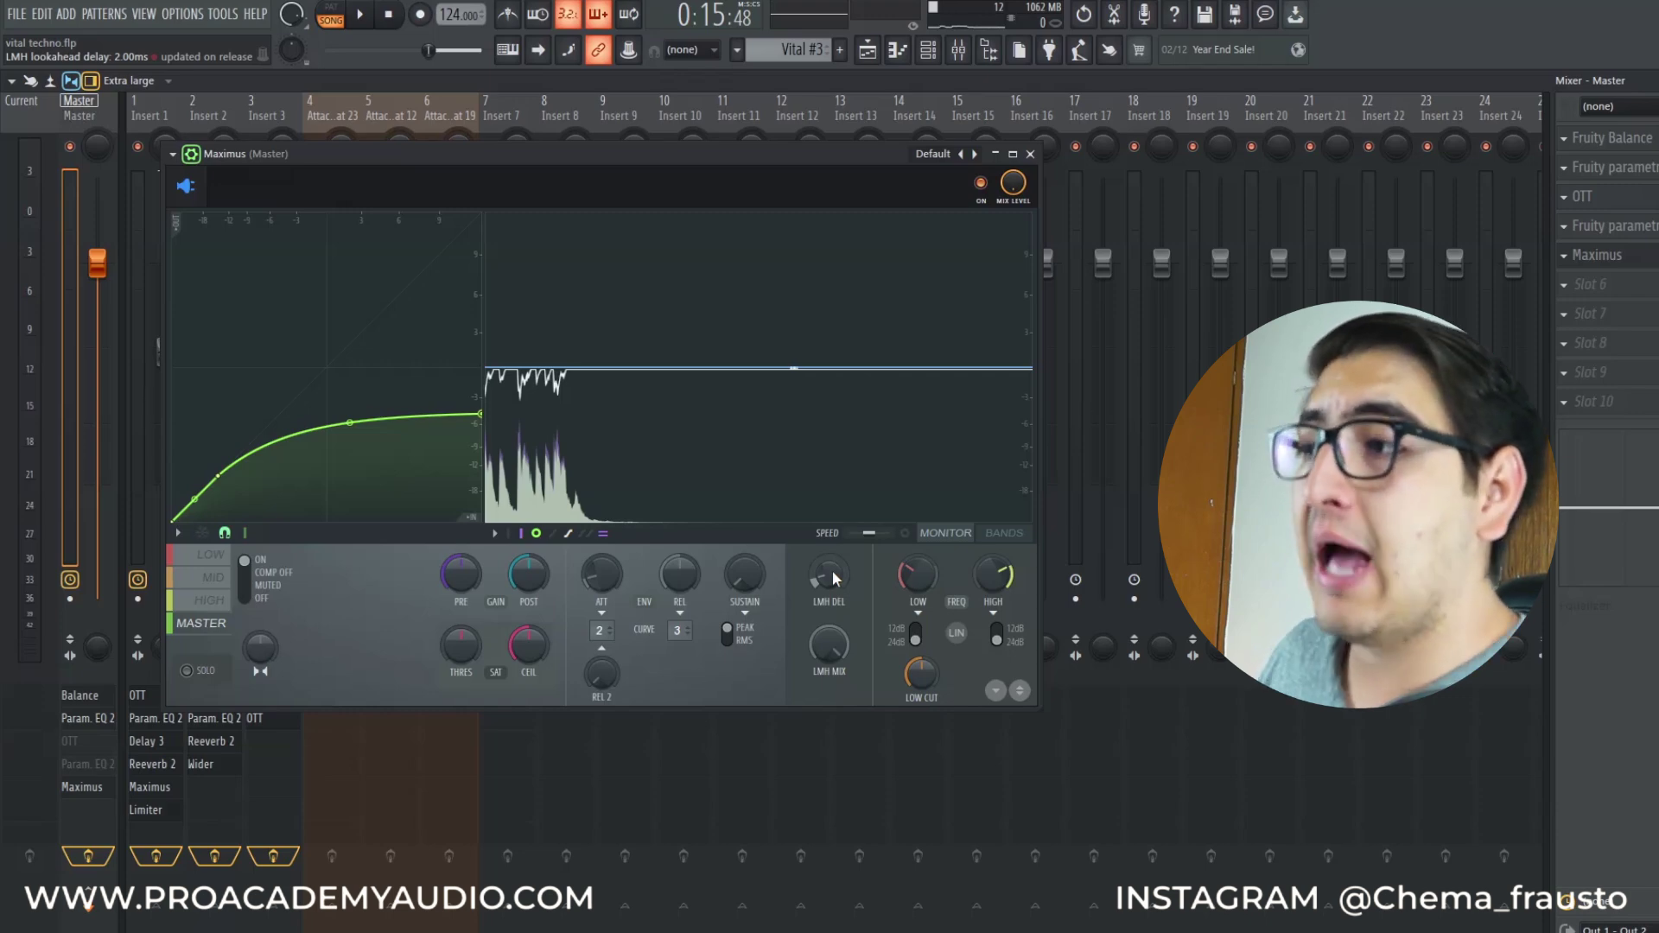
# Try adjusting the LMH lookahead delay and the LMH mix, leaving the delay at 2.00 ms
pyautogui.moveTo(827, 572); pyautogui.dragTo(920, 733)
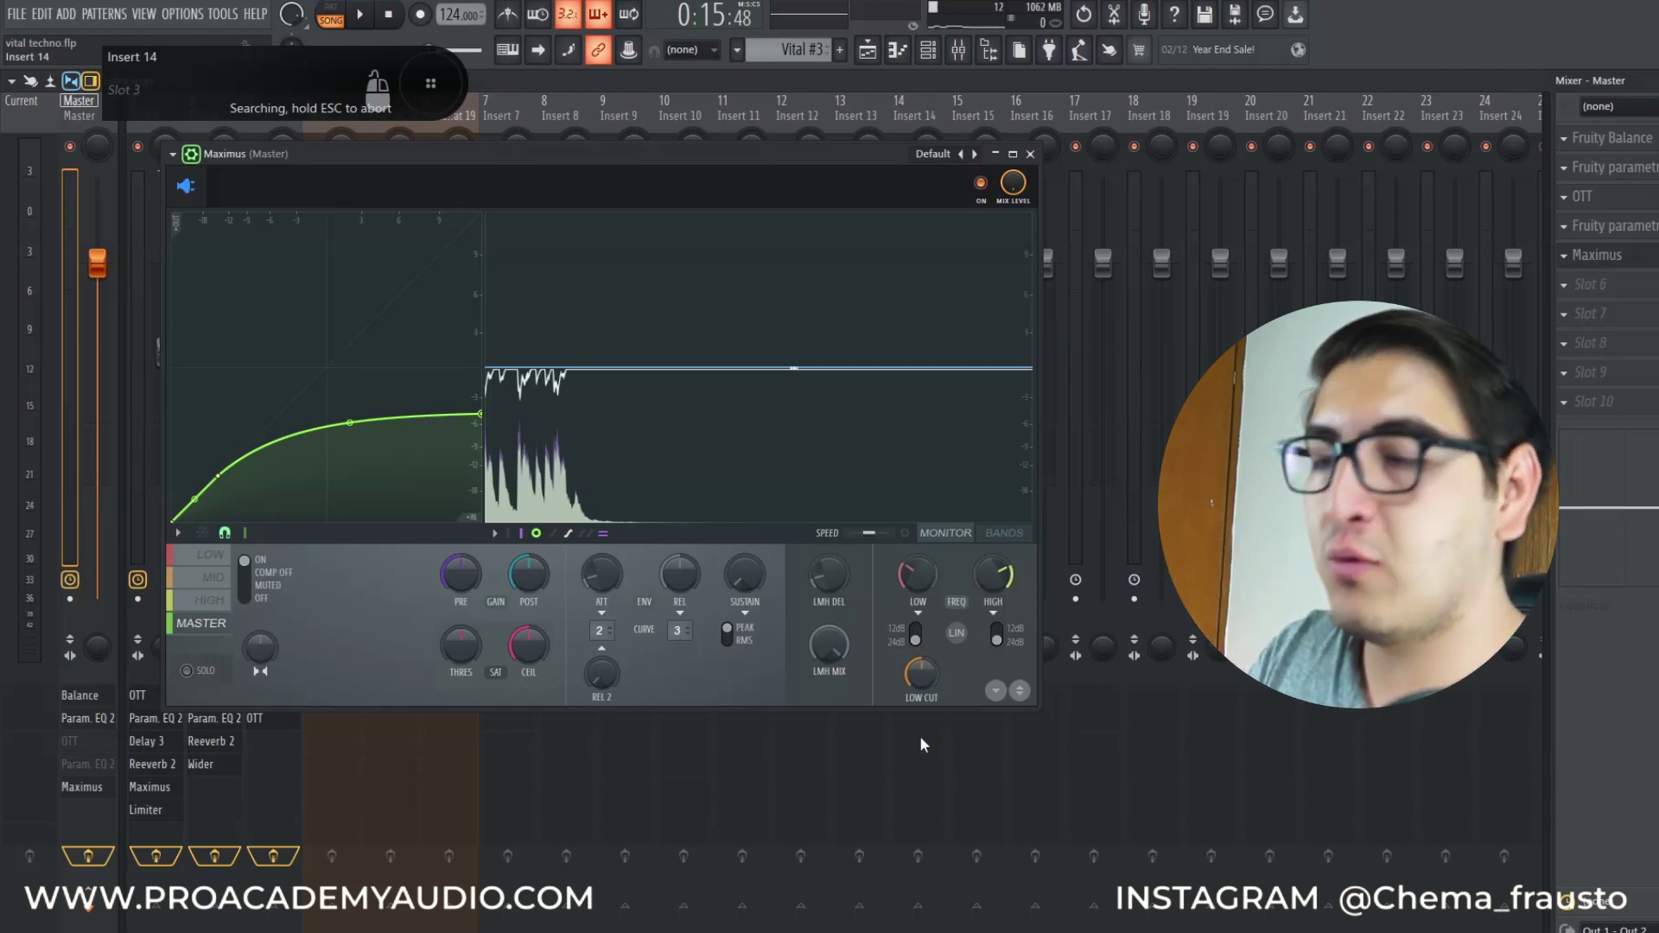
pyautogui.moveTo(843, 593)
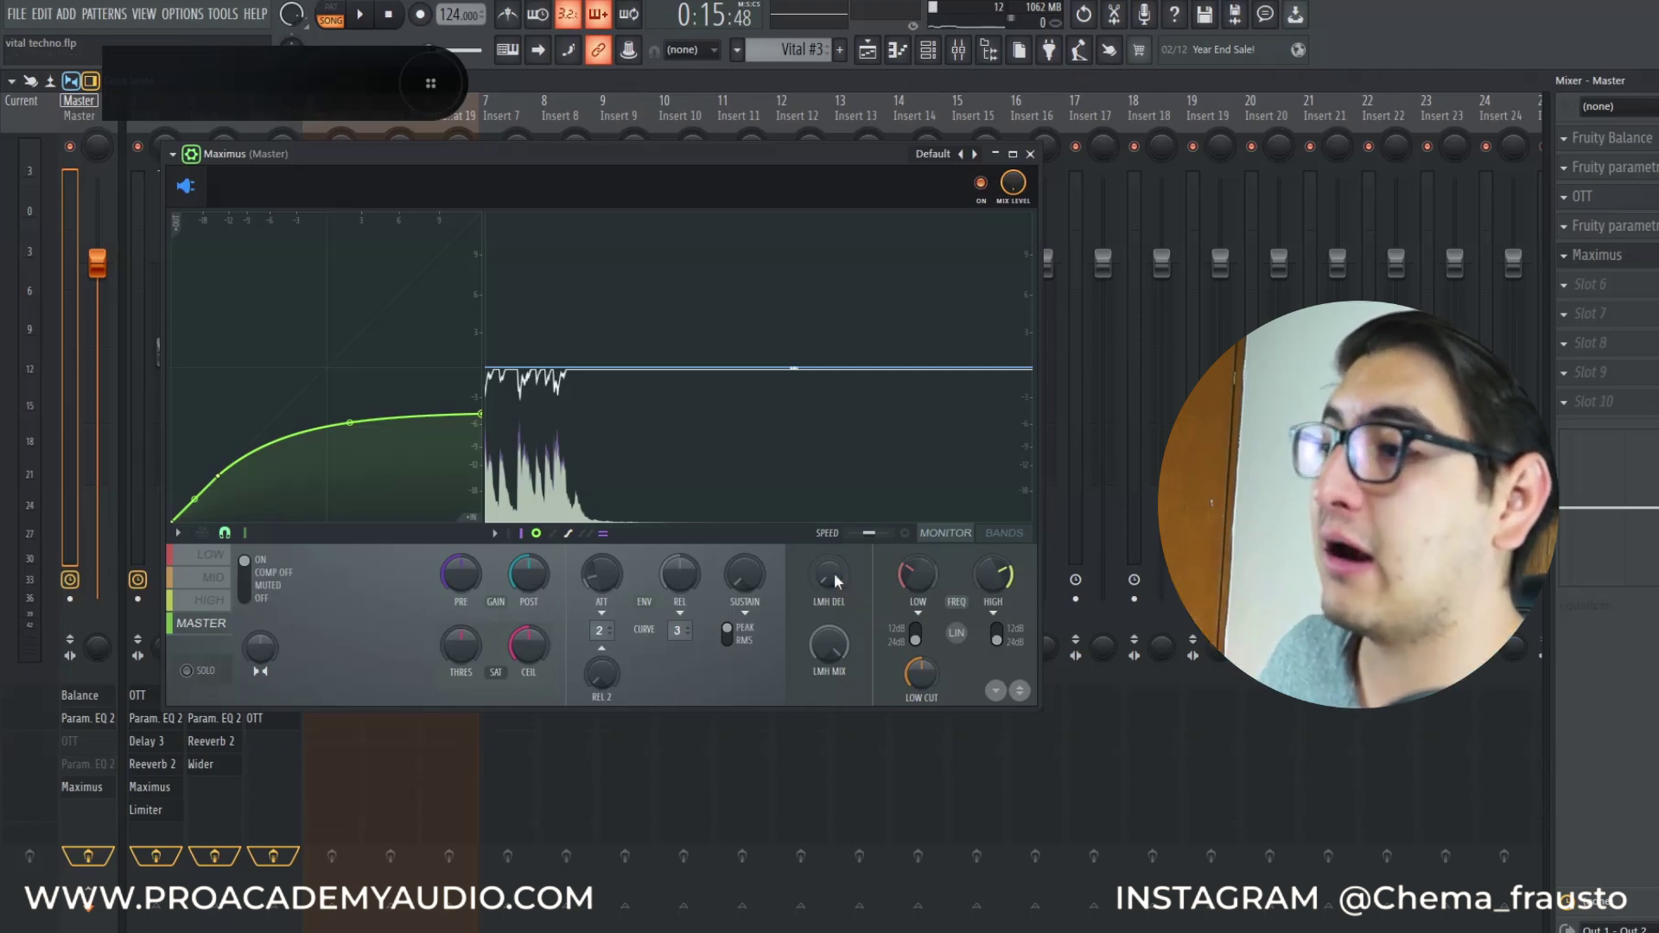
pyautogui.click(834, 581)
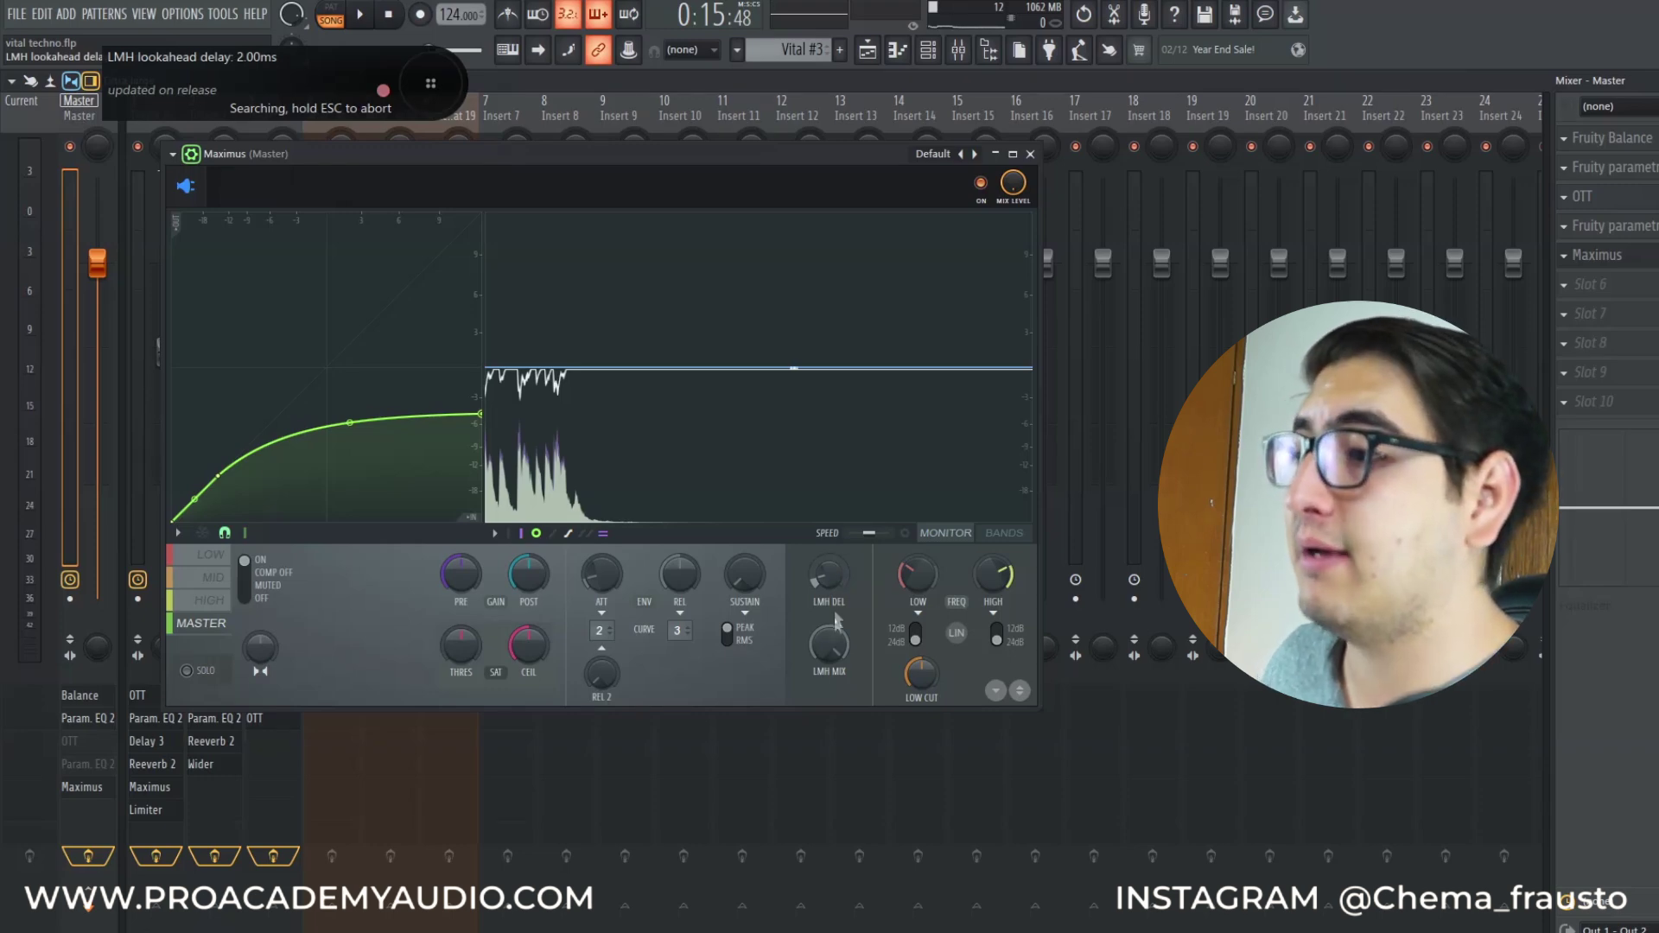
pyautogui.moveTo(830, 645)
pyautogui.mouseDown()
pyautogui.moveTo(830, 661)
pyautogui.moveTo(830, 627)
pyautogui.mouseUp()
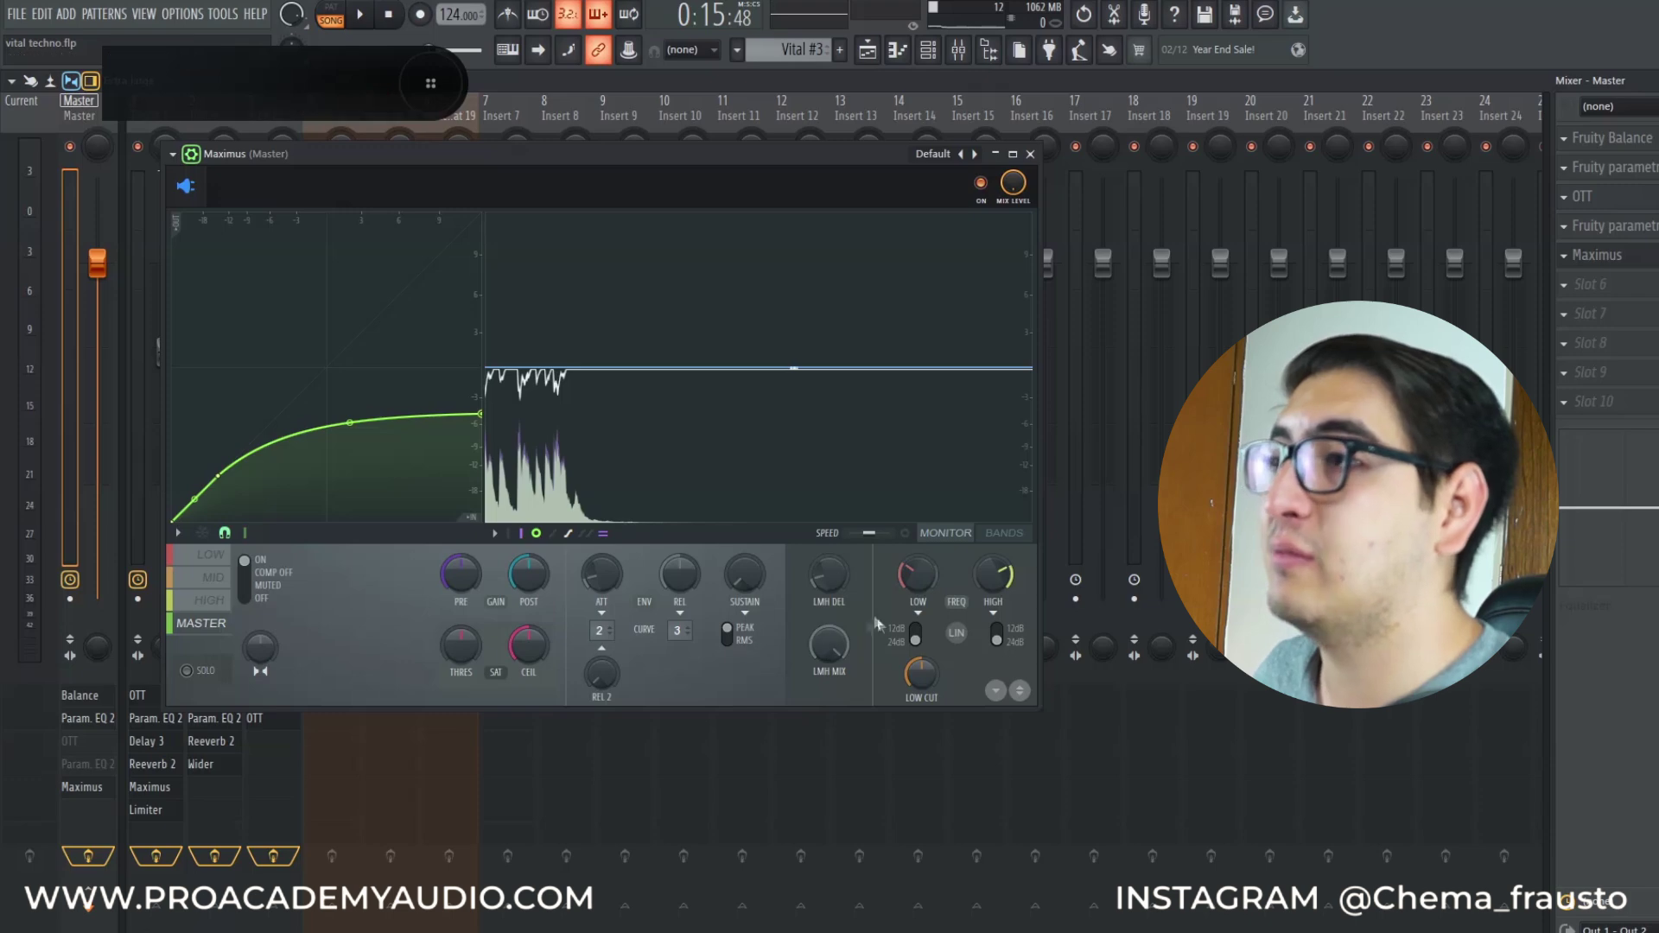
# Load the Max loudness 2 preset and review its settings for the low, mid, high and master bands
pyautogui.rightClick(975, 156)
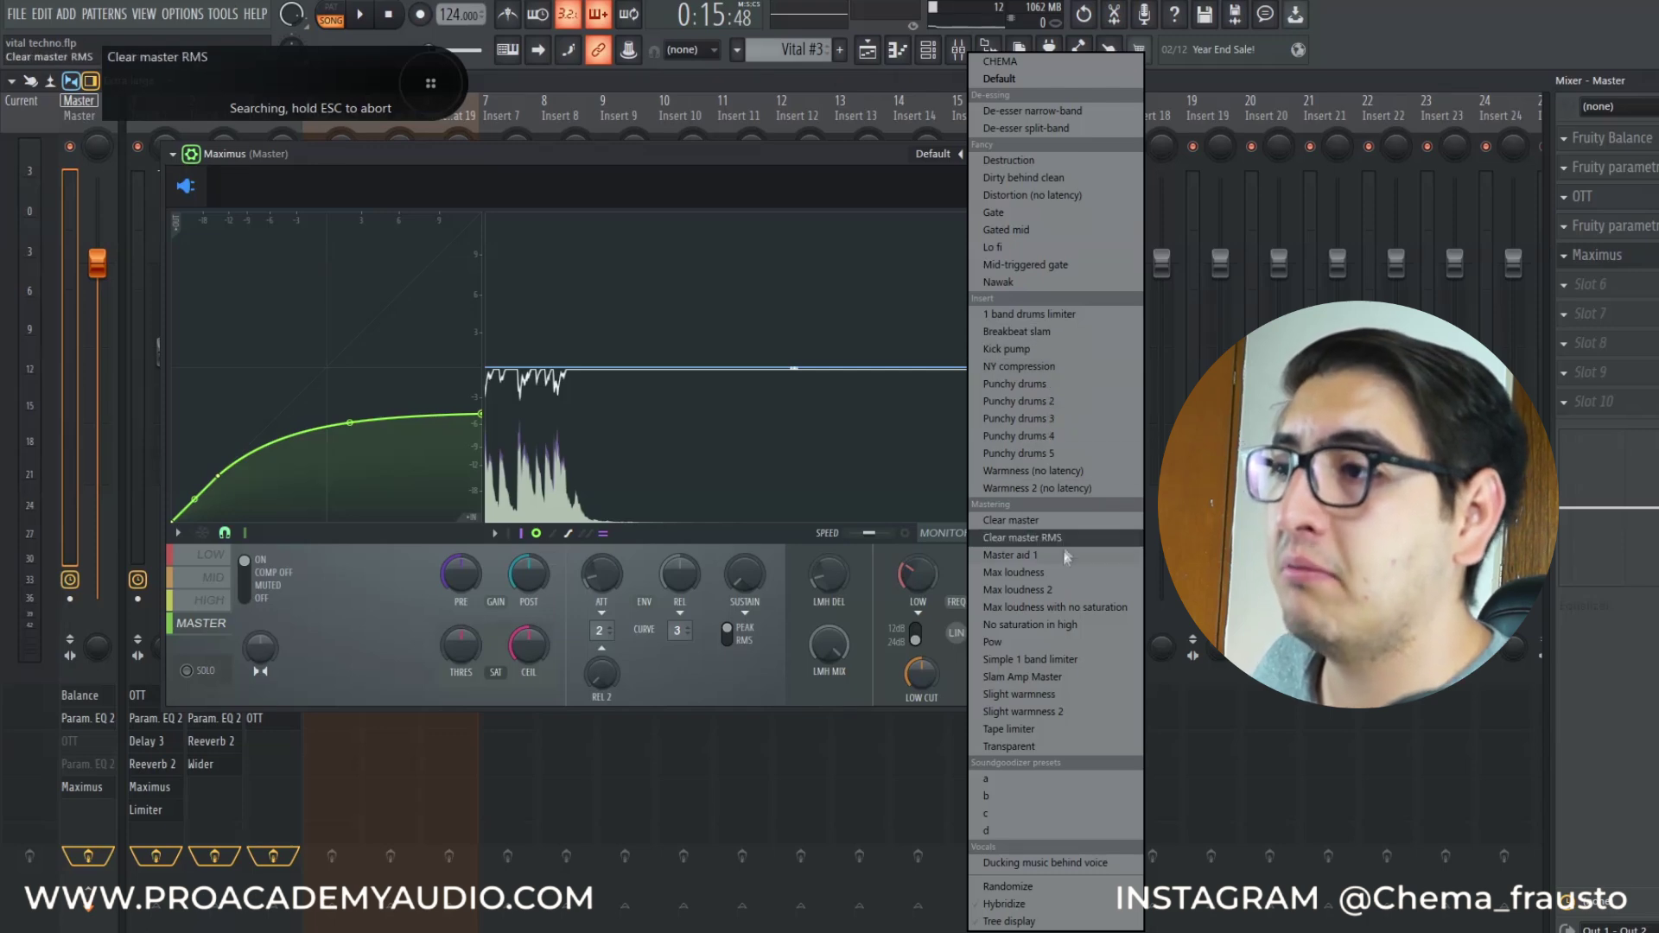
pyautogui.click(1059, 597)
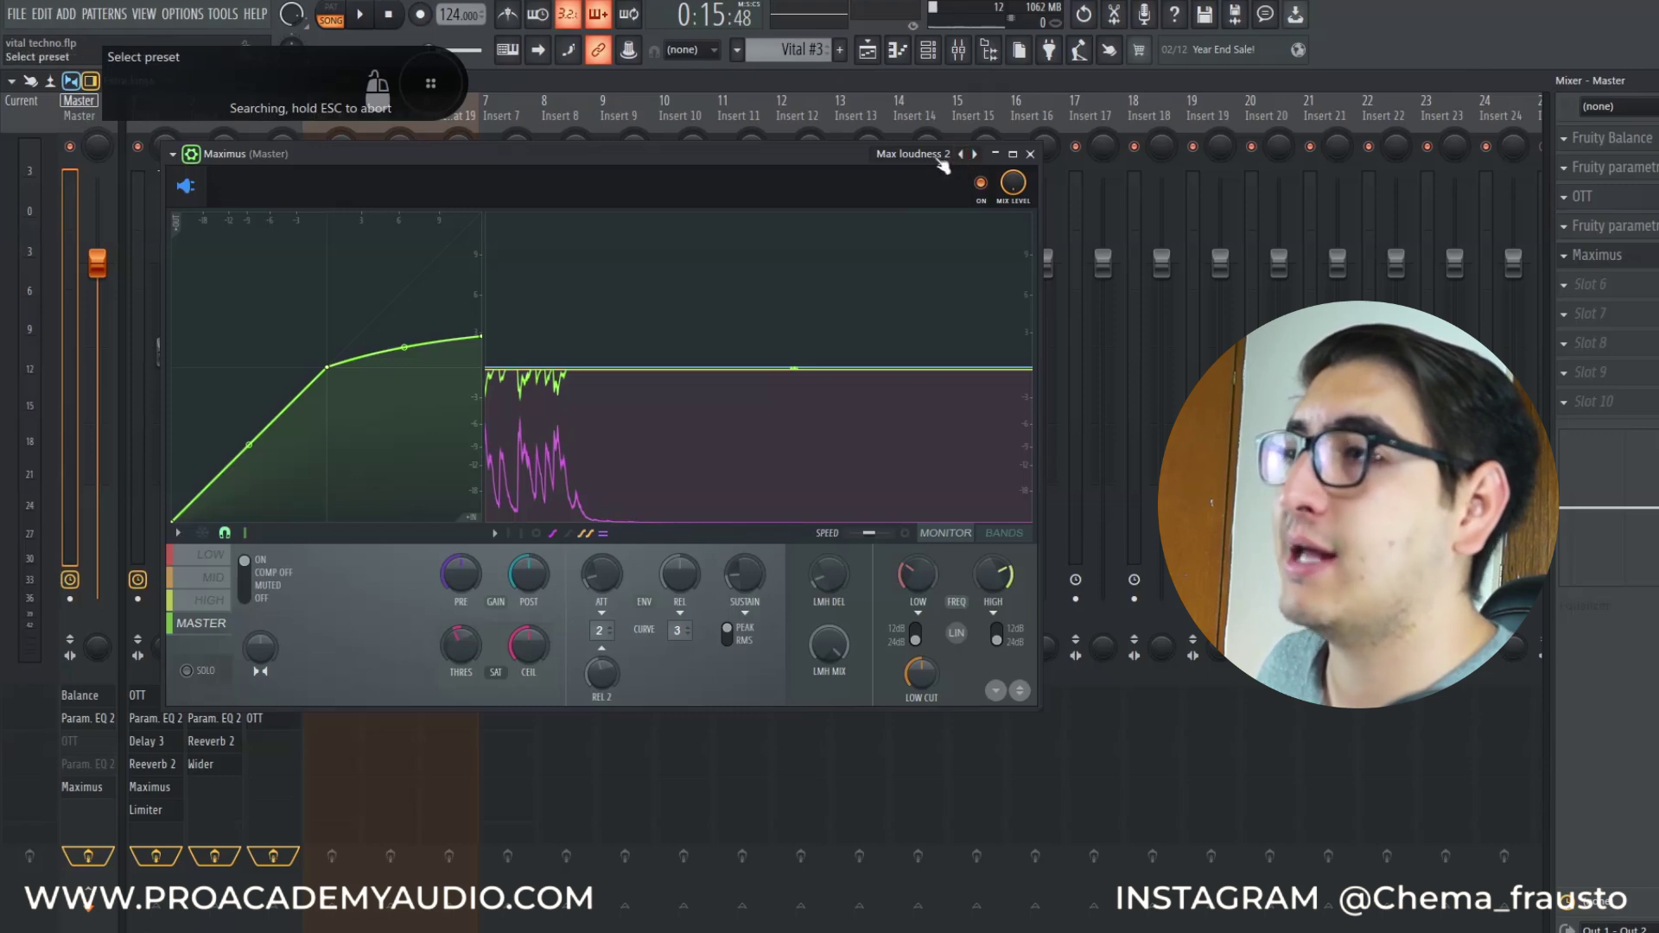
pyautogui.click(218, 558)
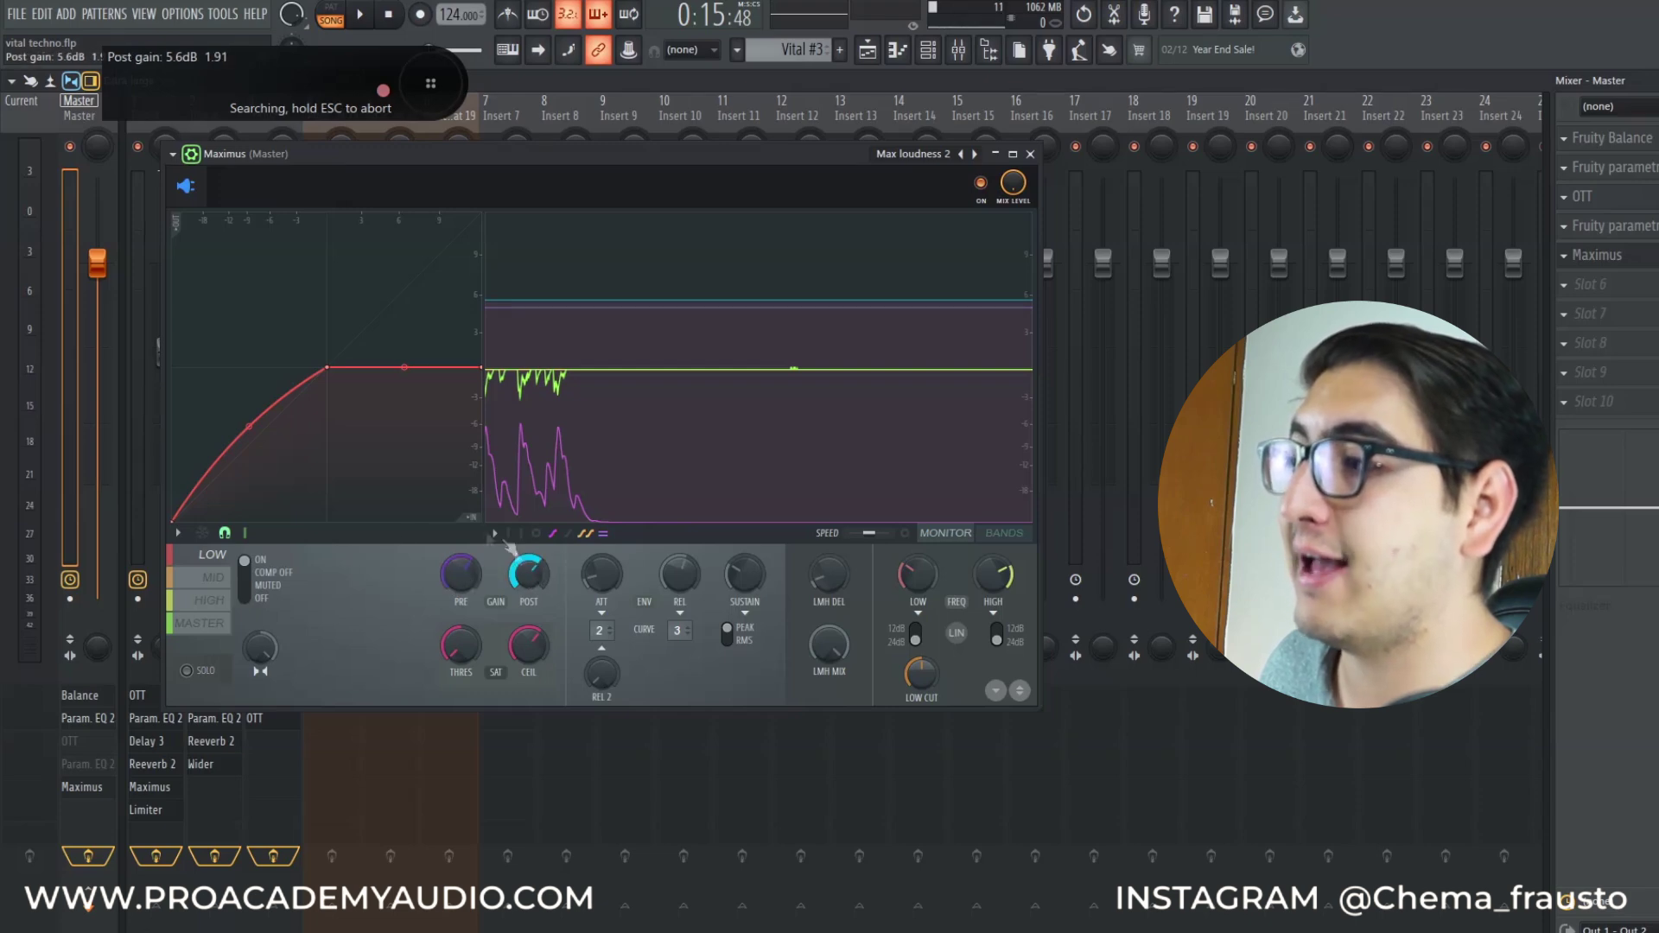
pyautogui.click(214, 577)
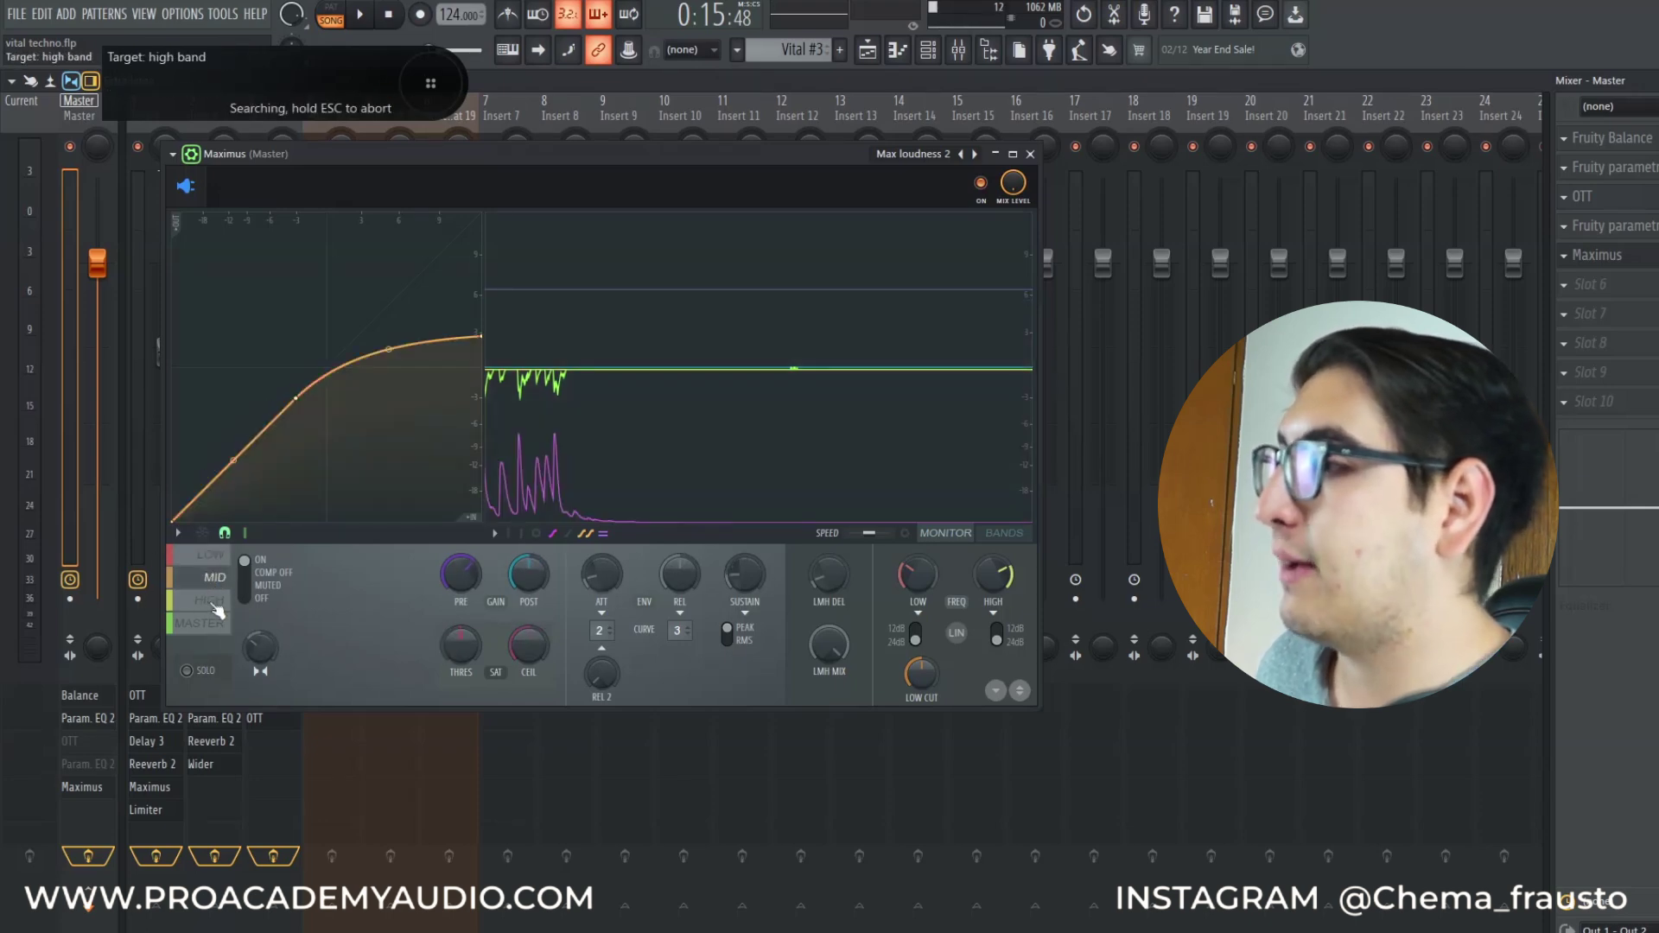
pyautogui.click(213, 605)
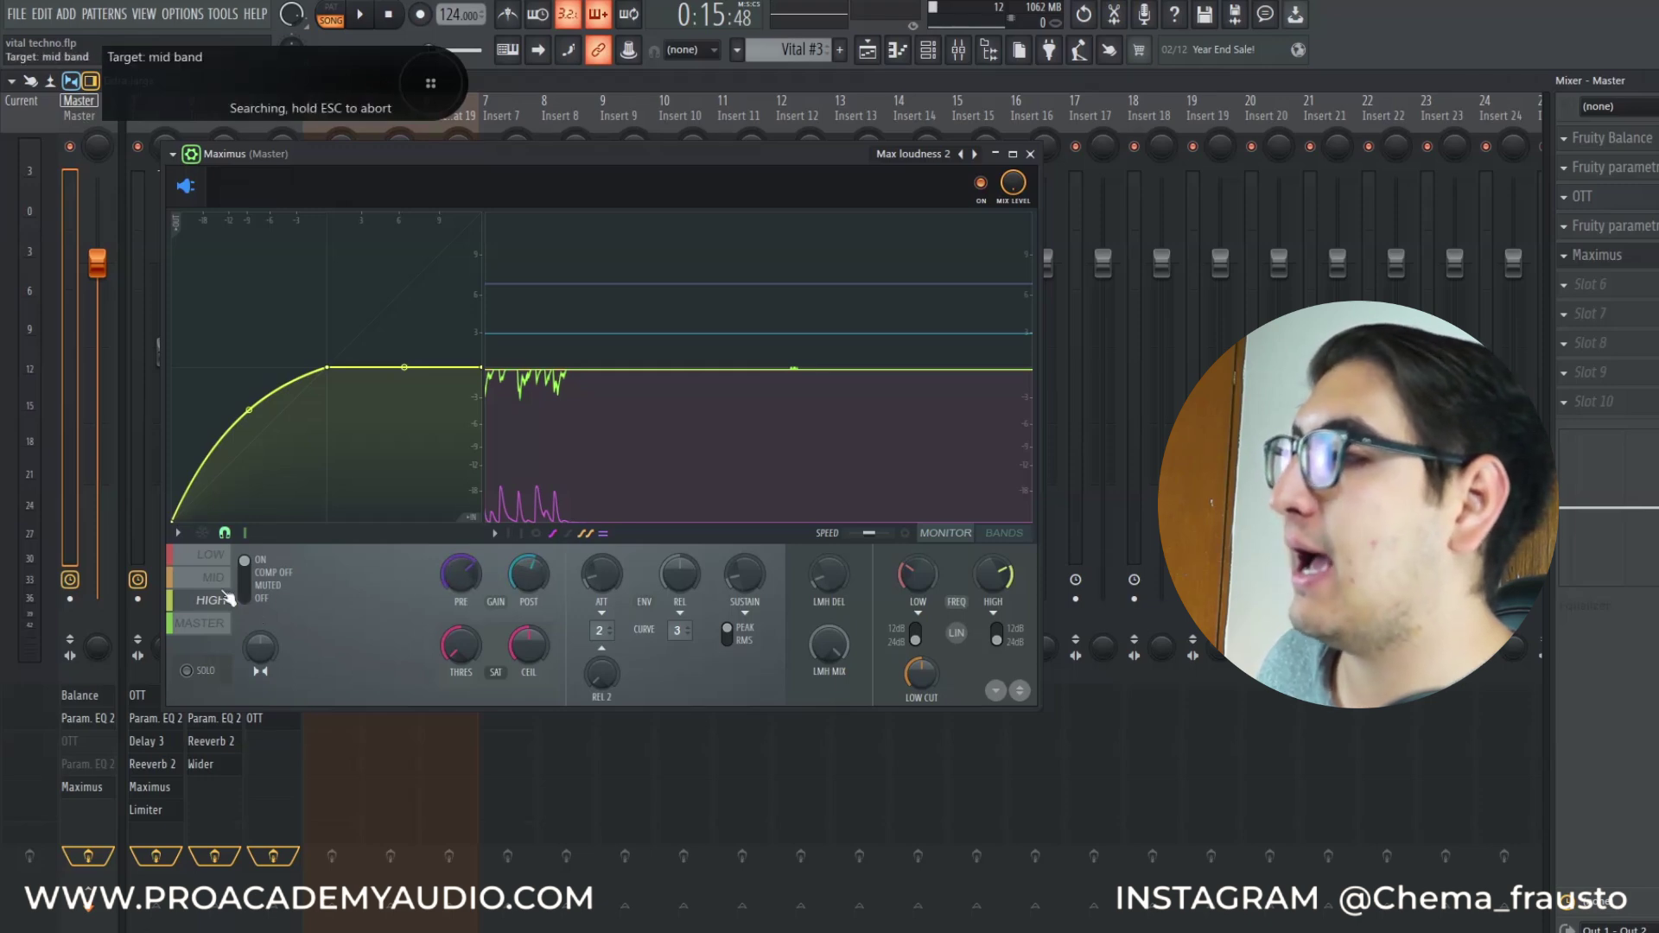
pyautogui.click(200, 623)
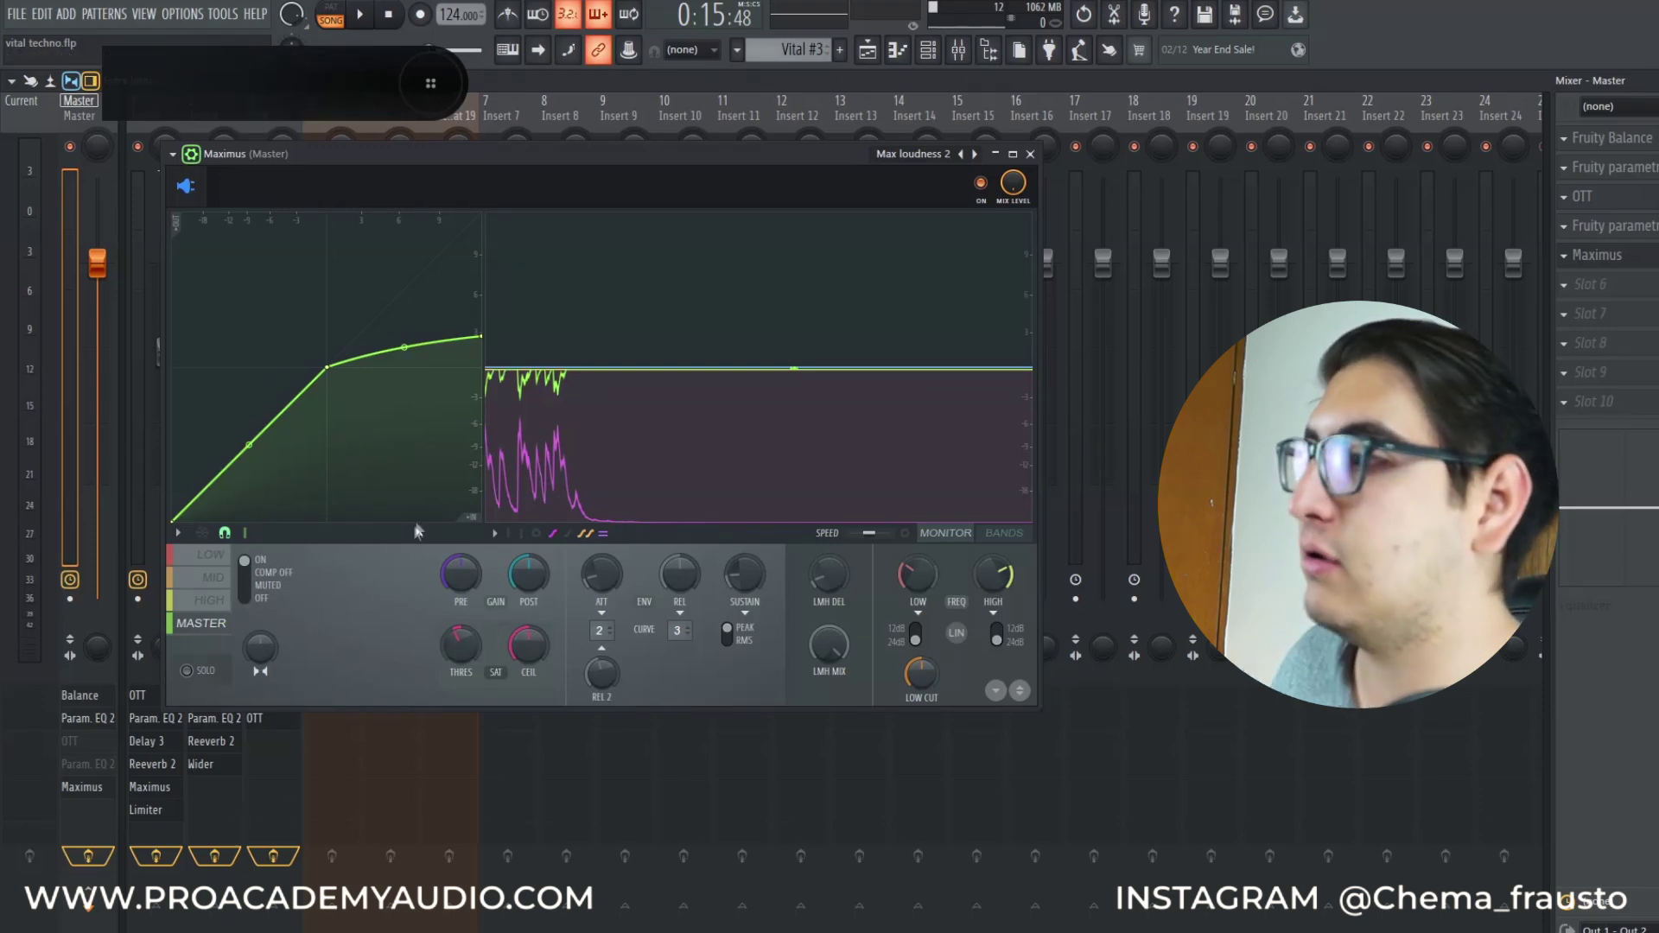
# Play the song with the monitor showing only input and output peaks, hiding the analysis and gain envelopes, and stop playback
pyautogui.press('space')
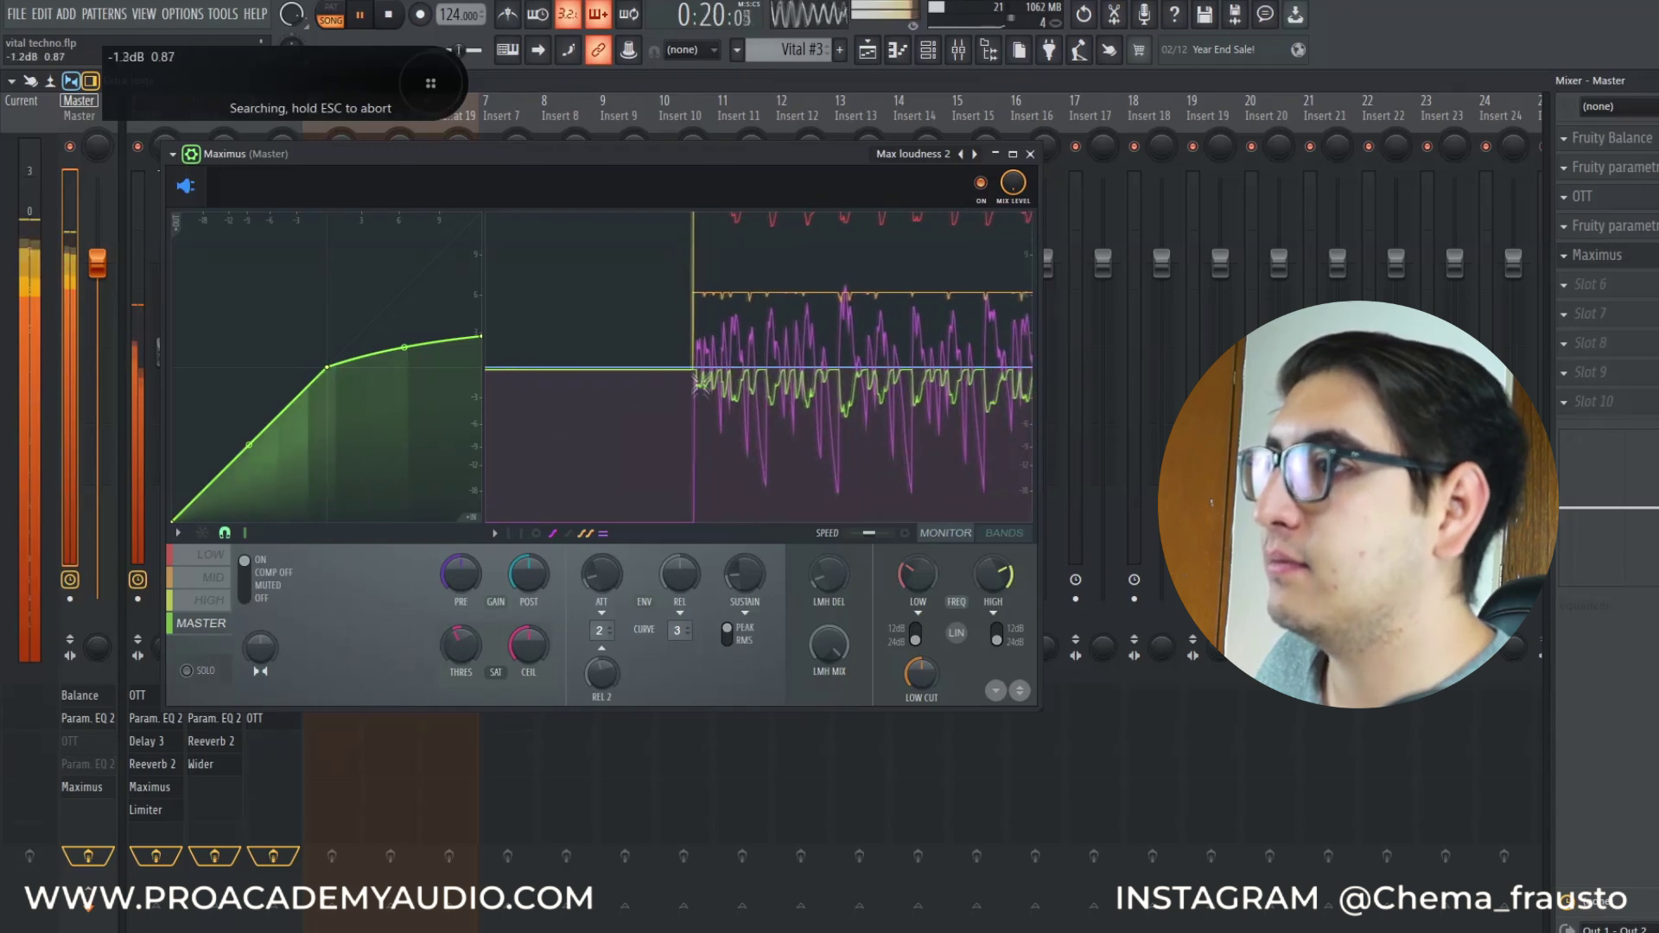
pyautogui.click(524, 536)
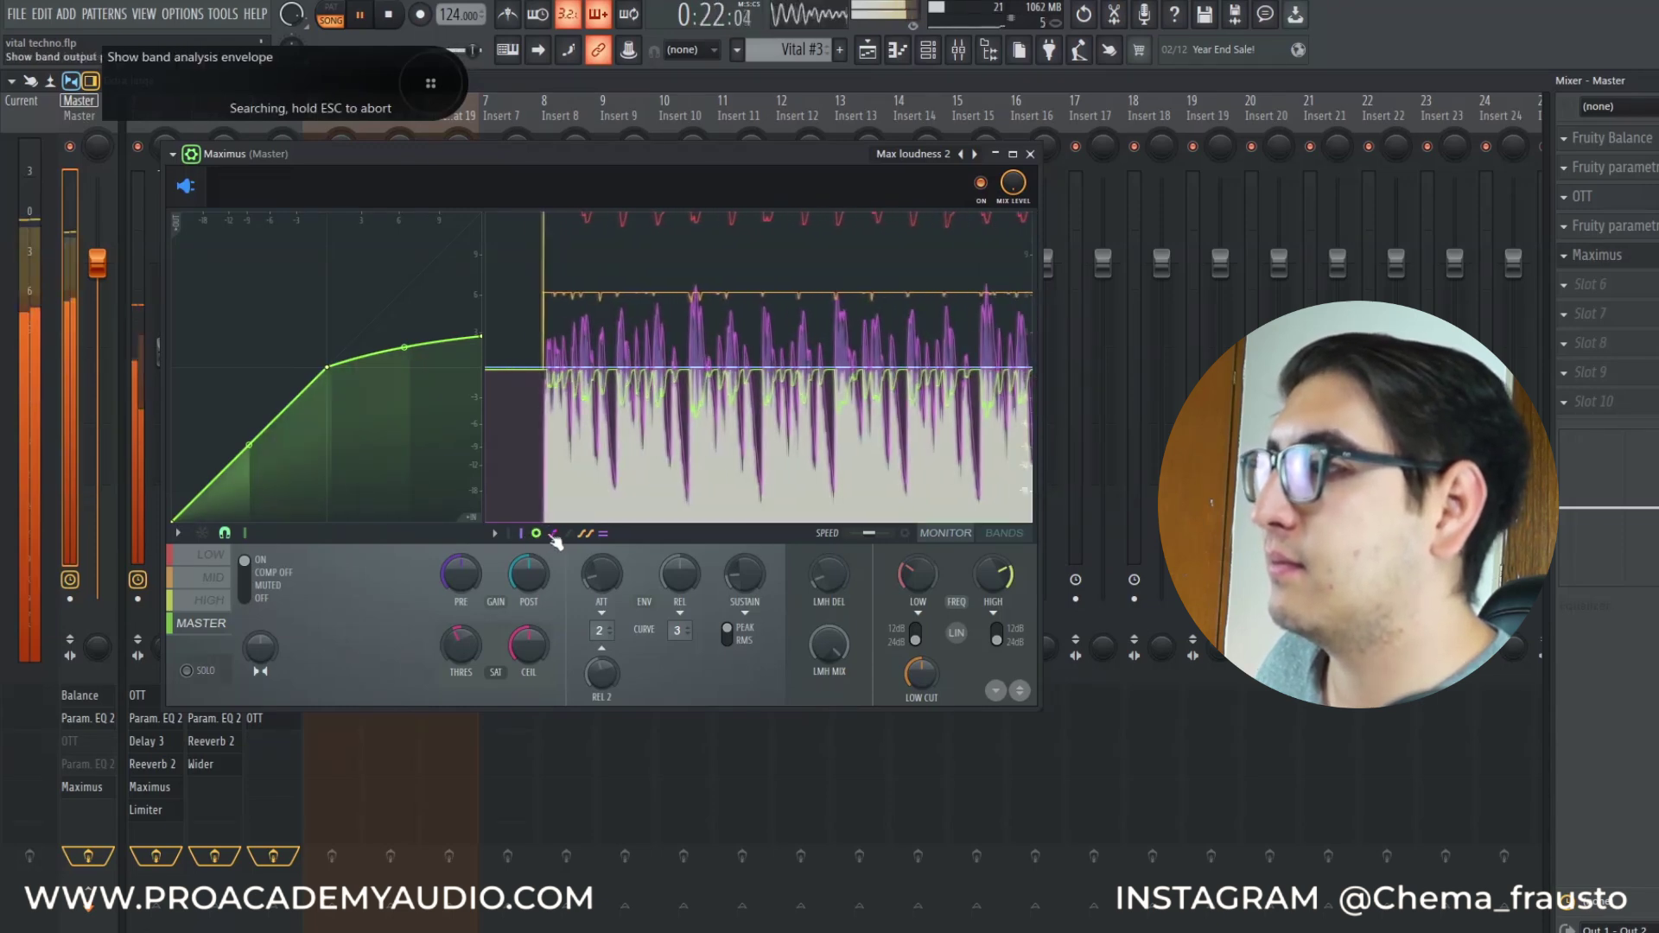
pyautogui.click(554, 534)
pyautogui.click(587, 534)
pyautogui.click(601, 533)
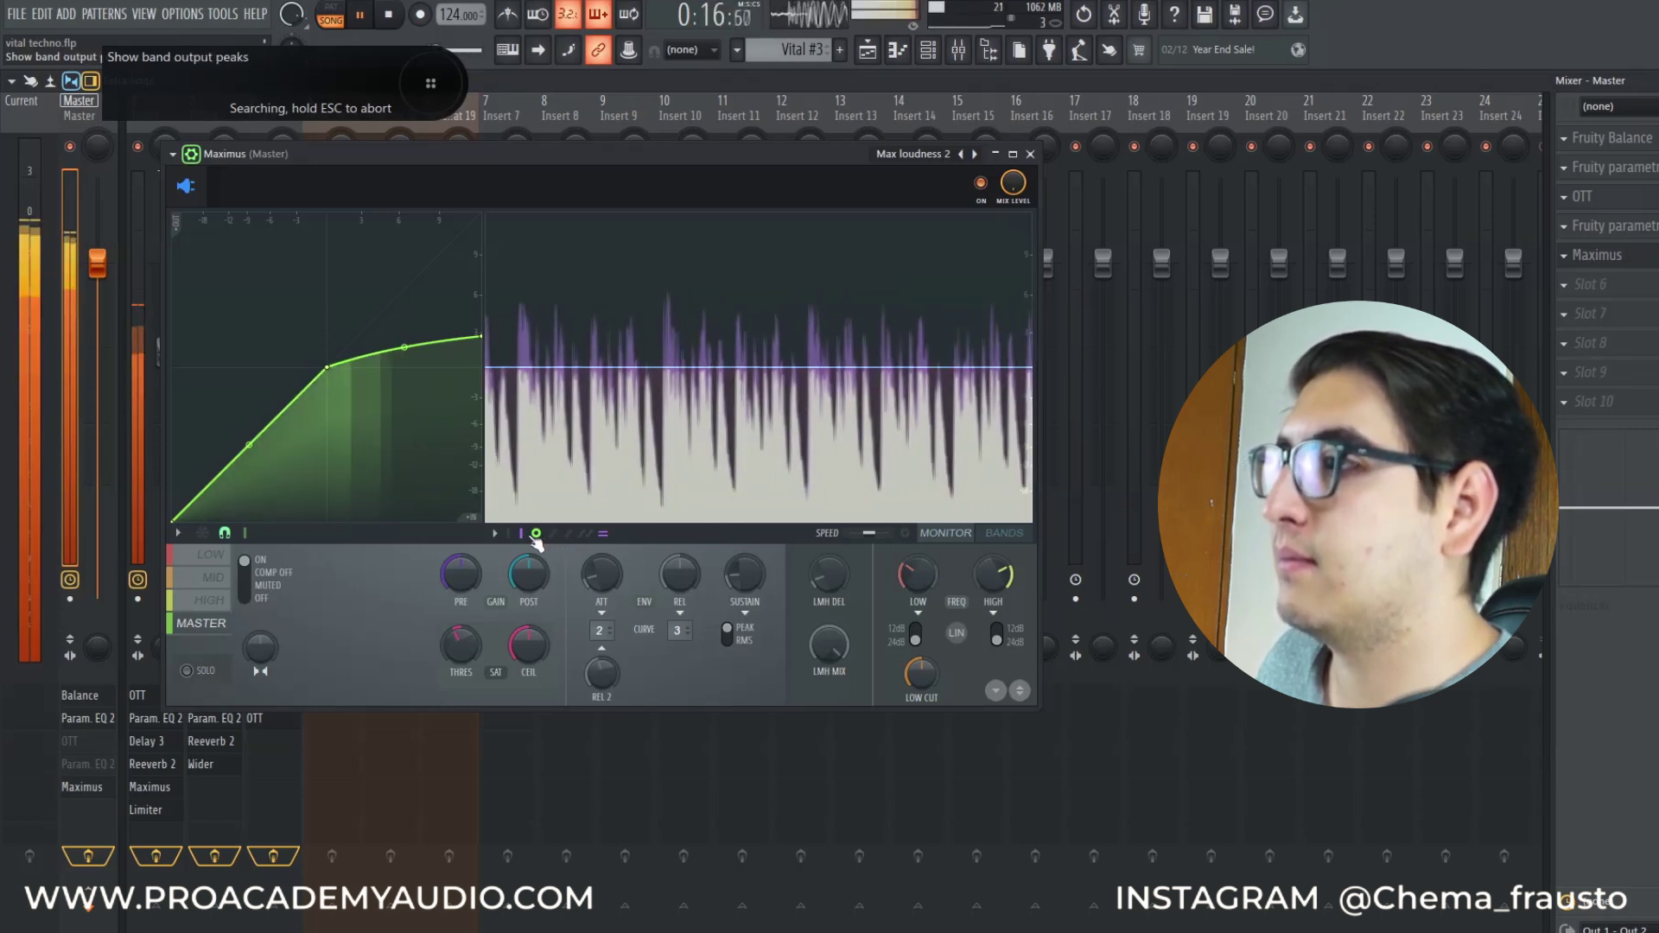
pyautogui.press('space')
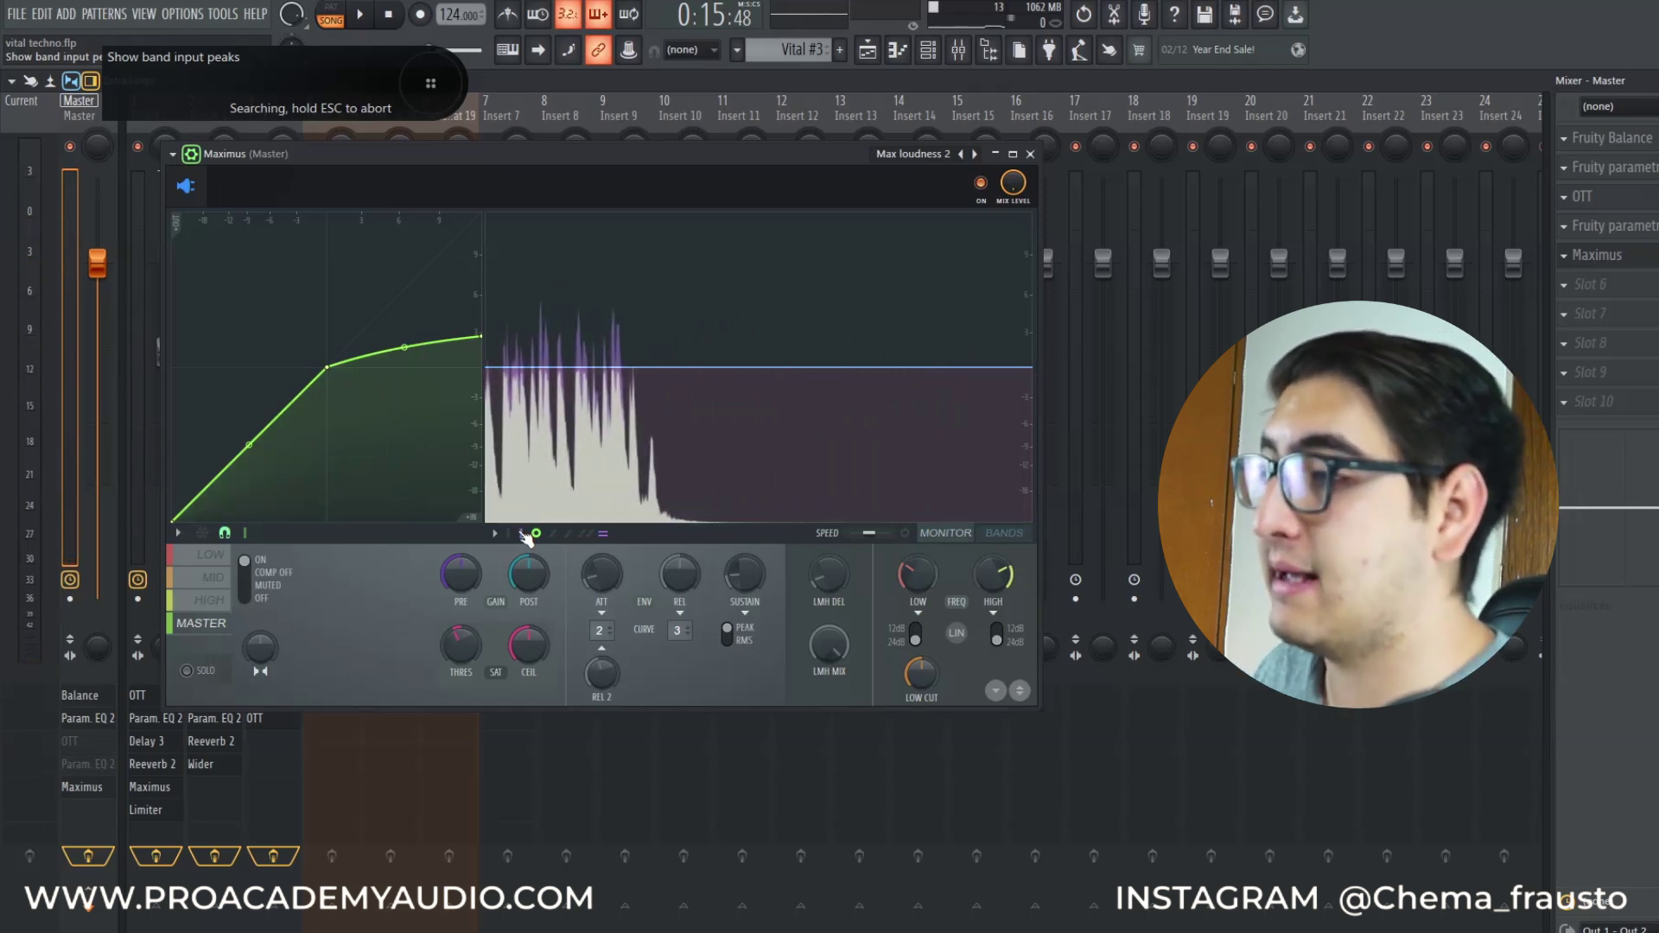
# Load the De-esser narrow-band preset and play the song with the spectrum shown in the bands view
pyautogui.click(976, 153)
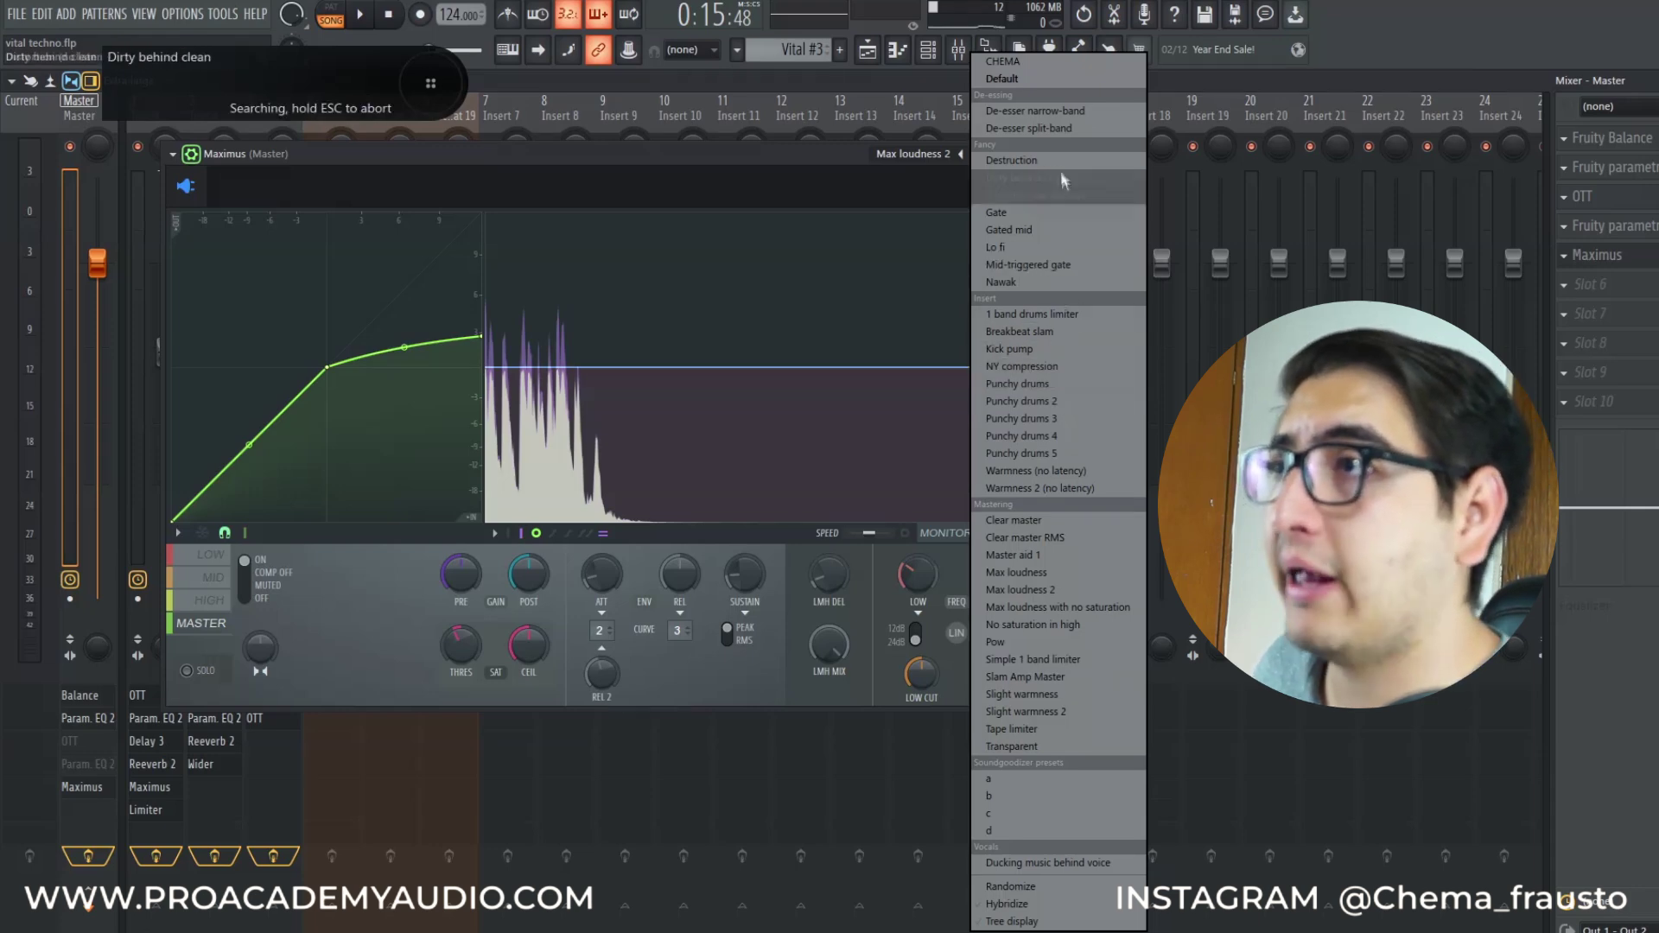
pyautogui.click(1077, 111)
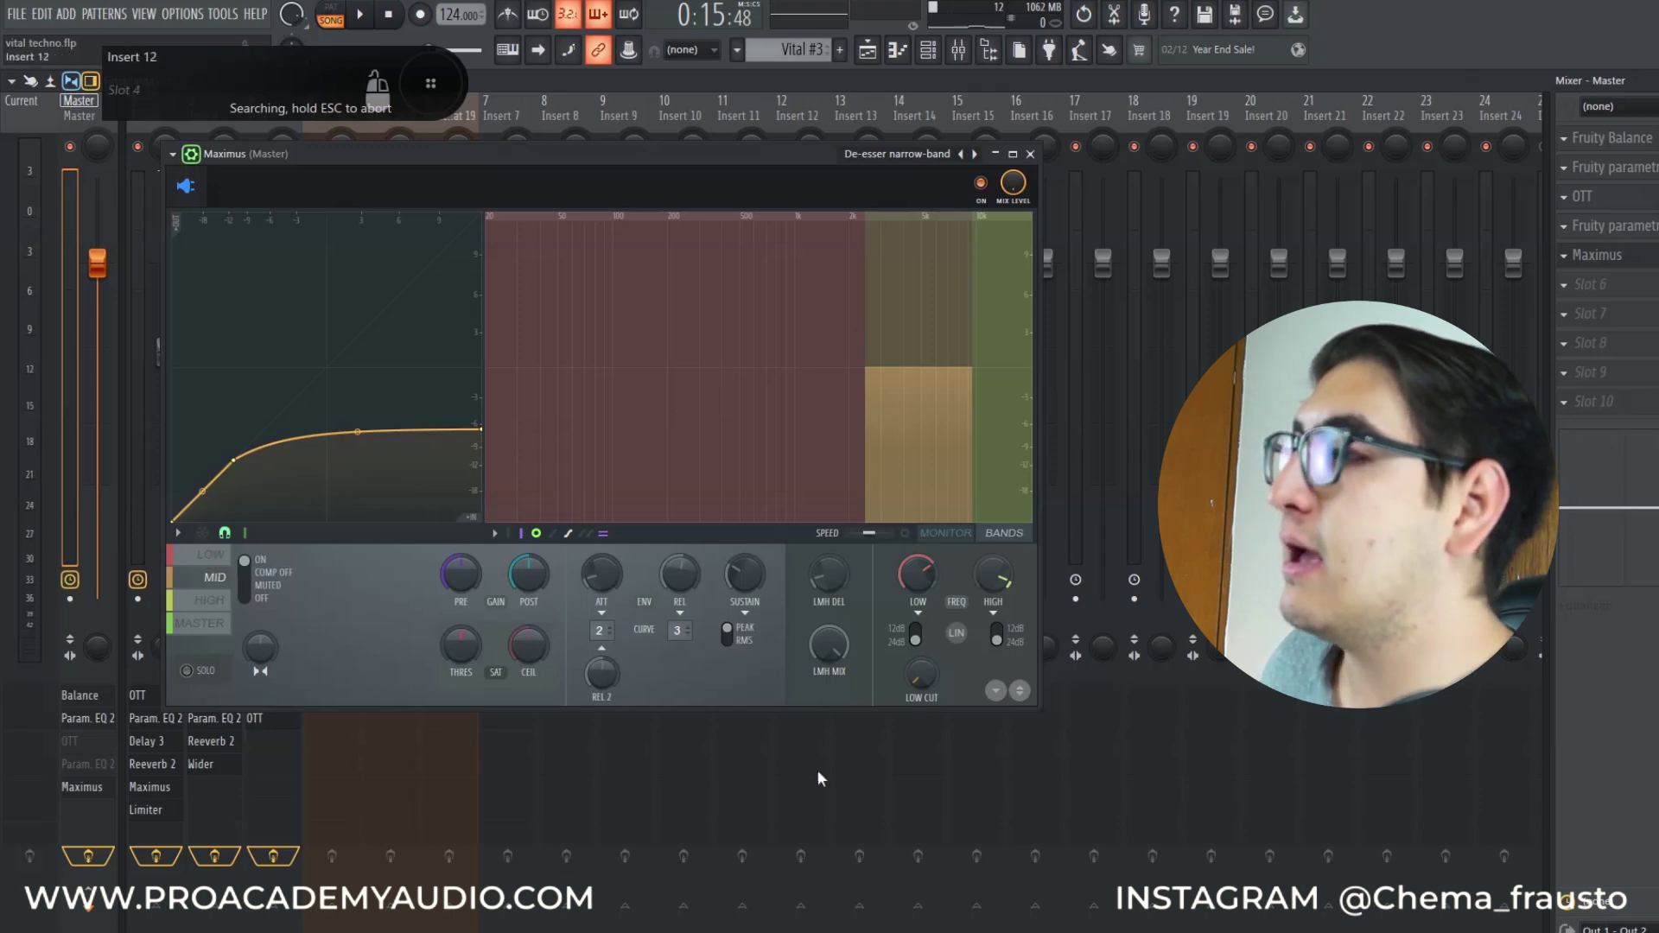
pyautogui.press('space')
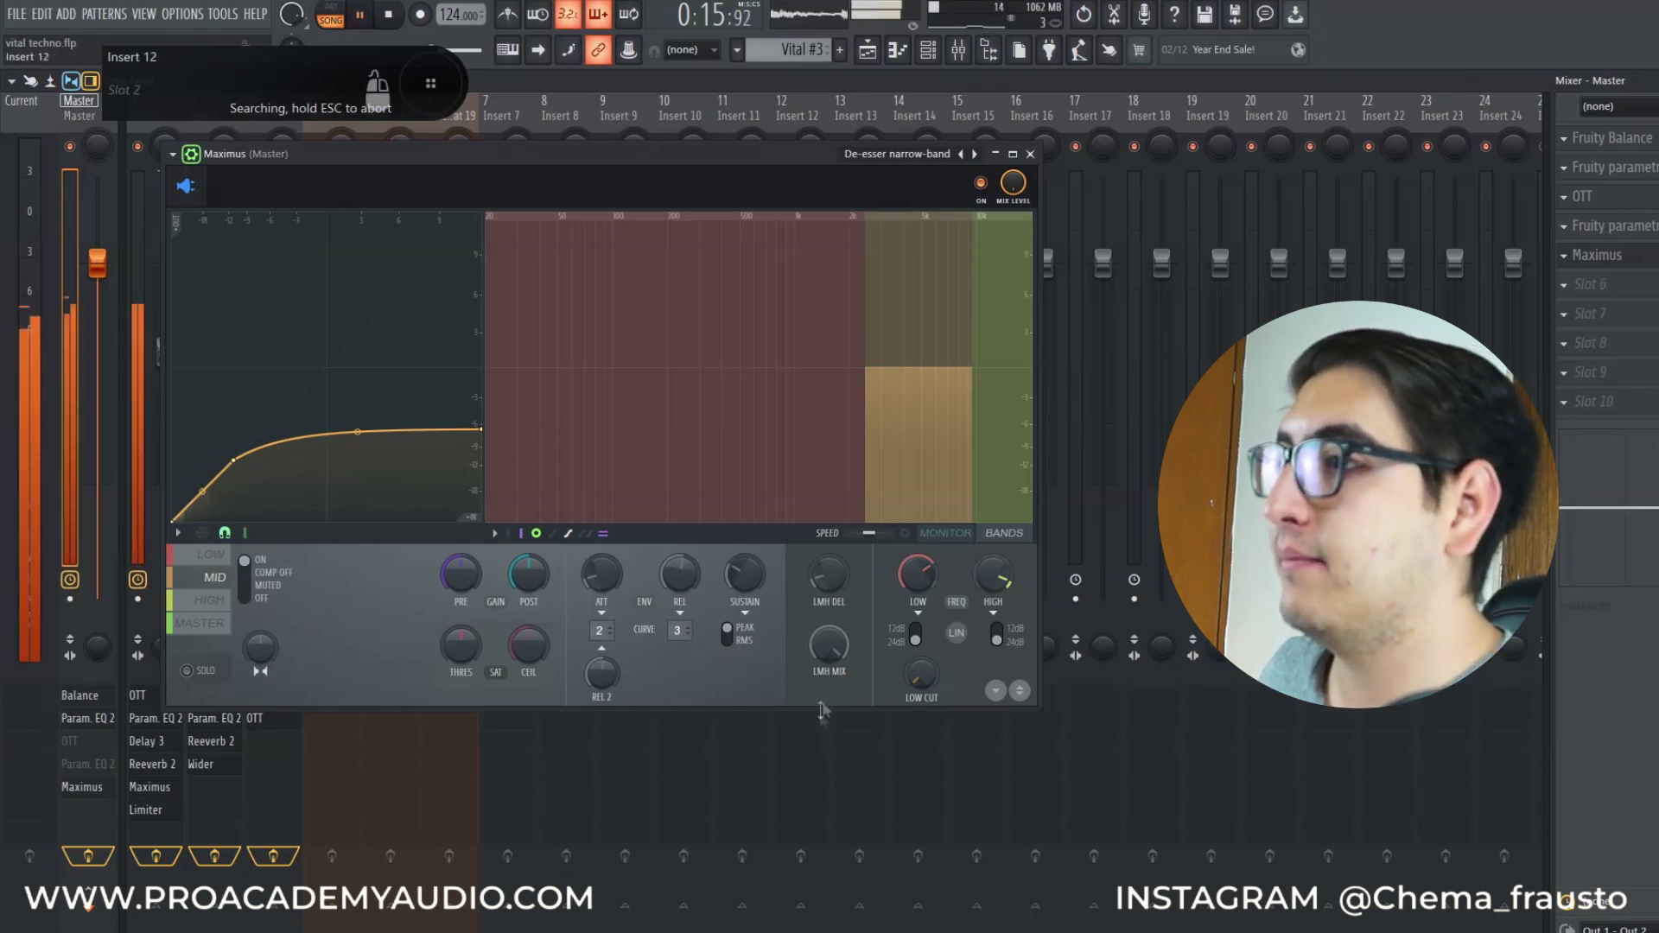
pyautogui.click(907, 534)
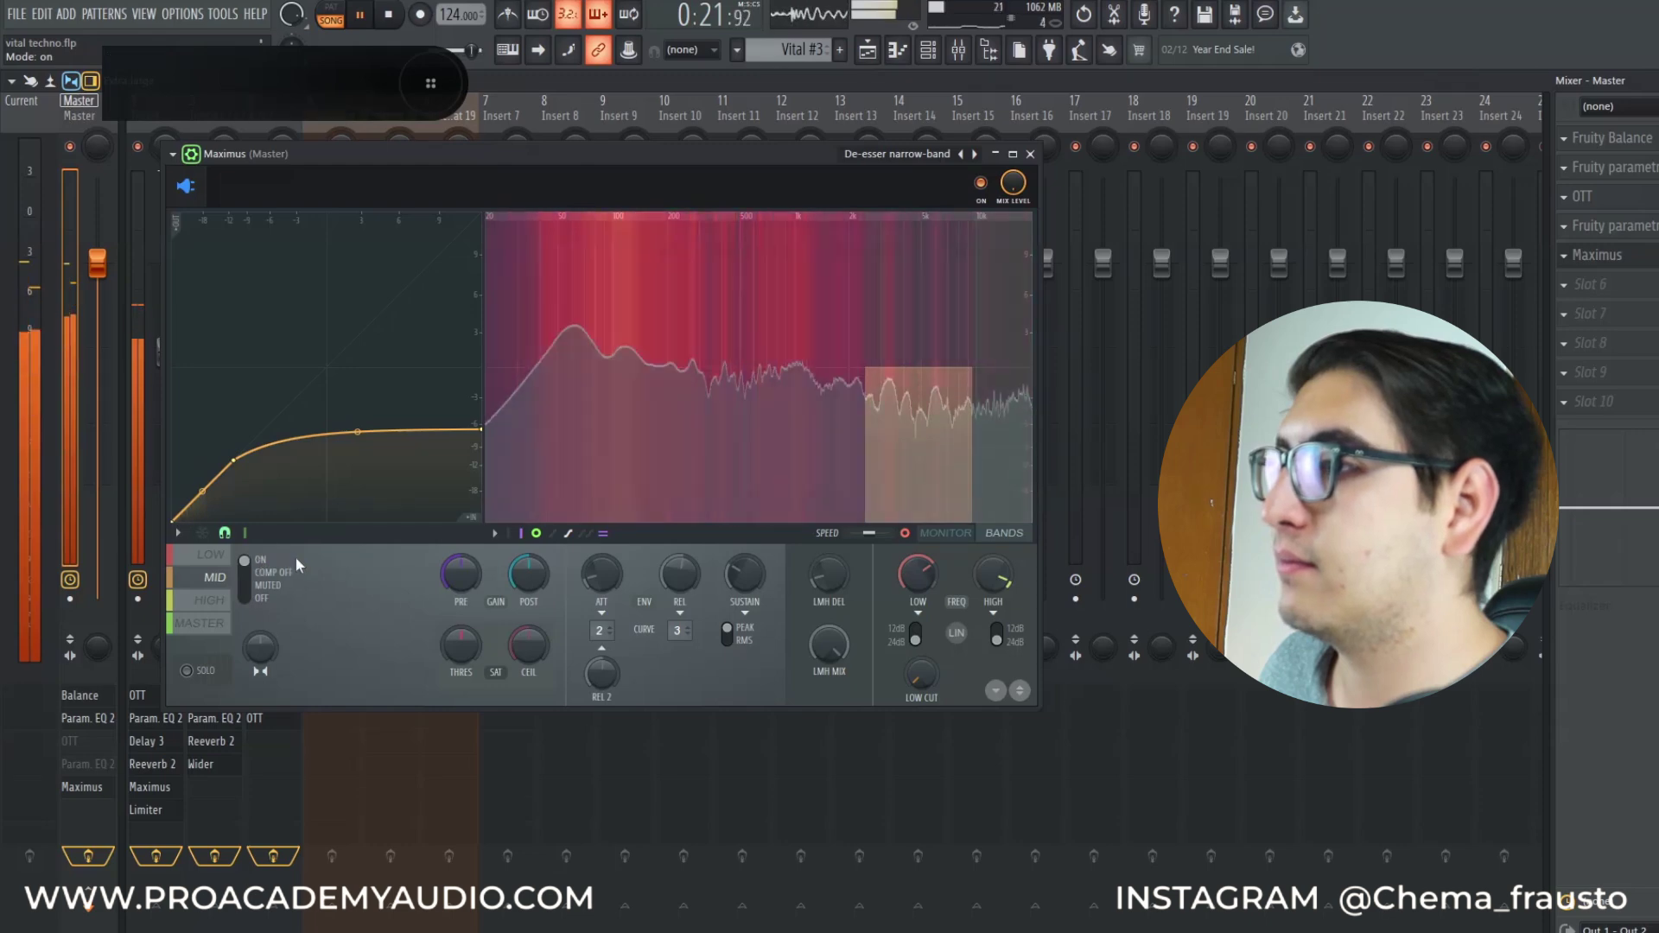
# Stop playback, move the mid band's curve point to -24.7 dB, and resume playing while bending the upper segment downward
pyautogui.press('space')
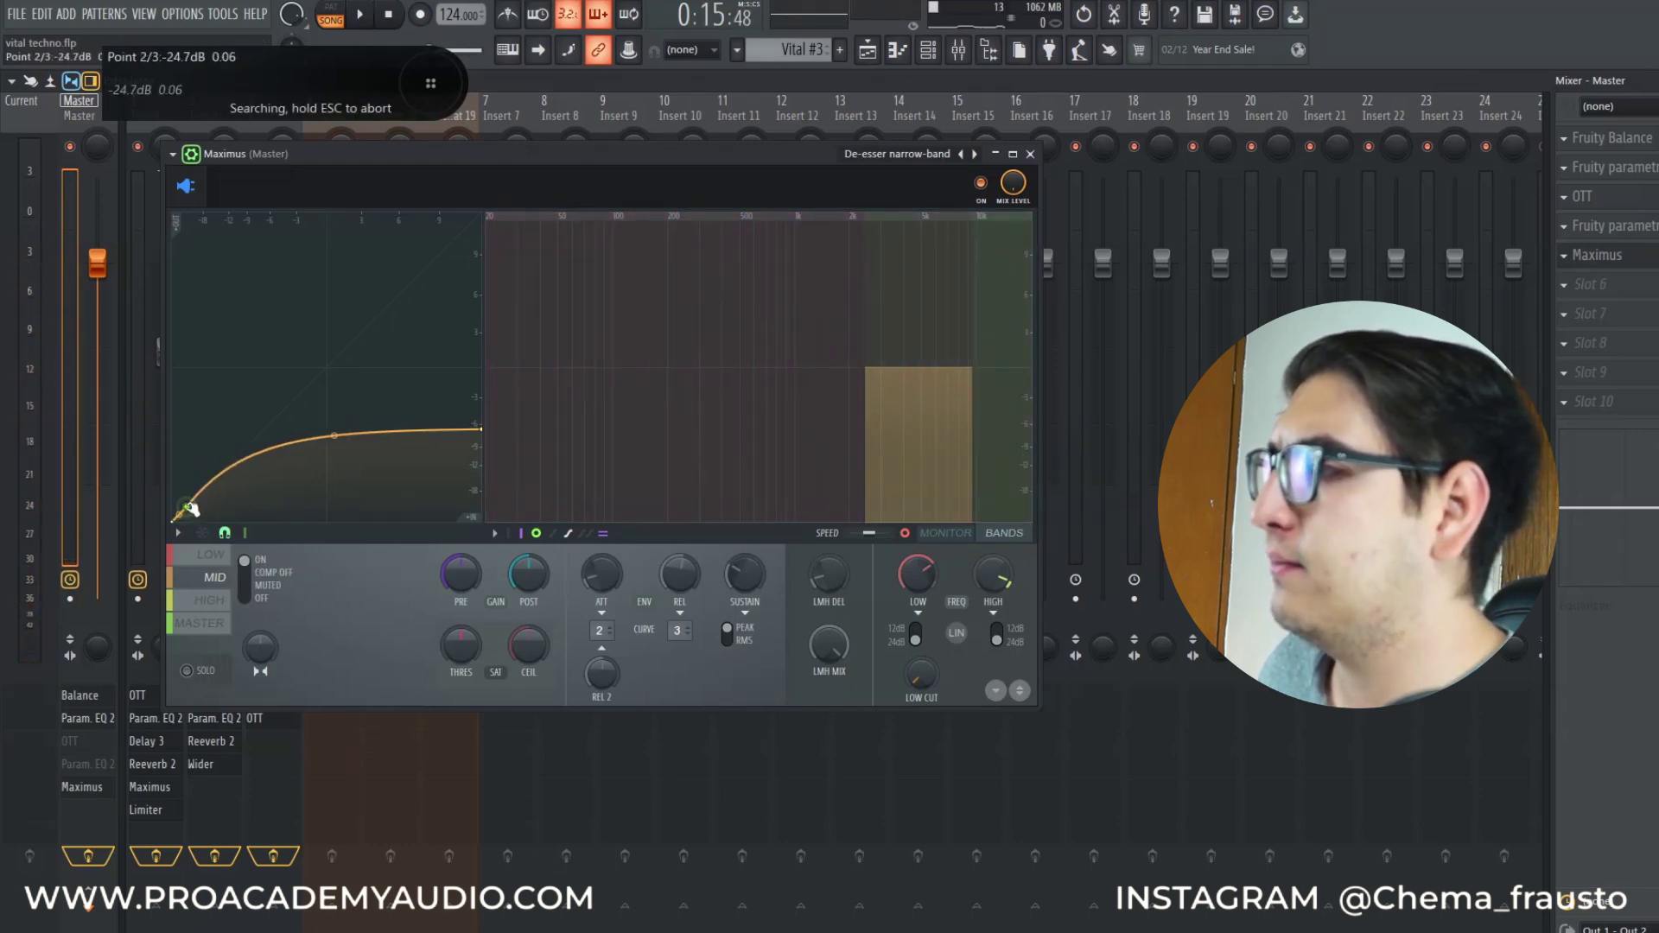
pyautogui.press('space')
pyautogui.moveTo(335, 436); pyautogui.dragTo(335, 458)
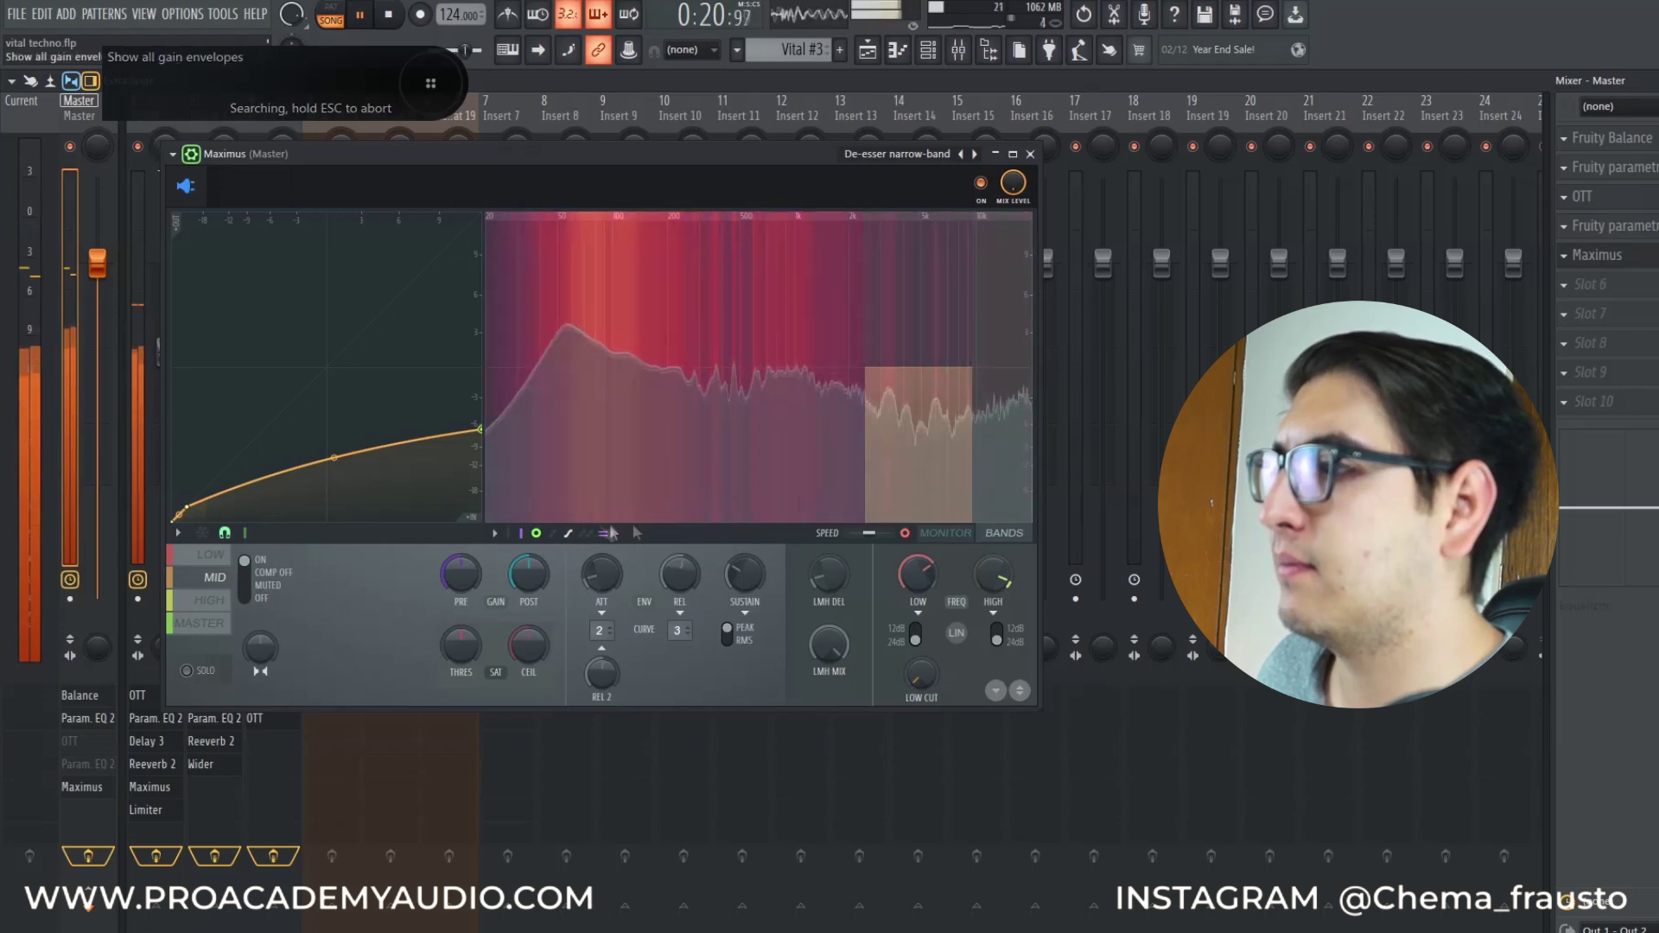
# Watch the mid band's compression in the monitor display, toggle the band input peaks off and on, and stop playback
pyautogui.click(942, 534)
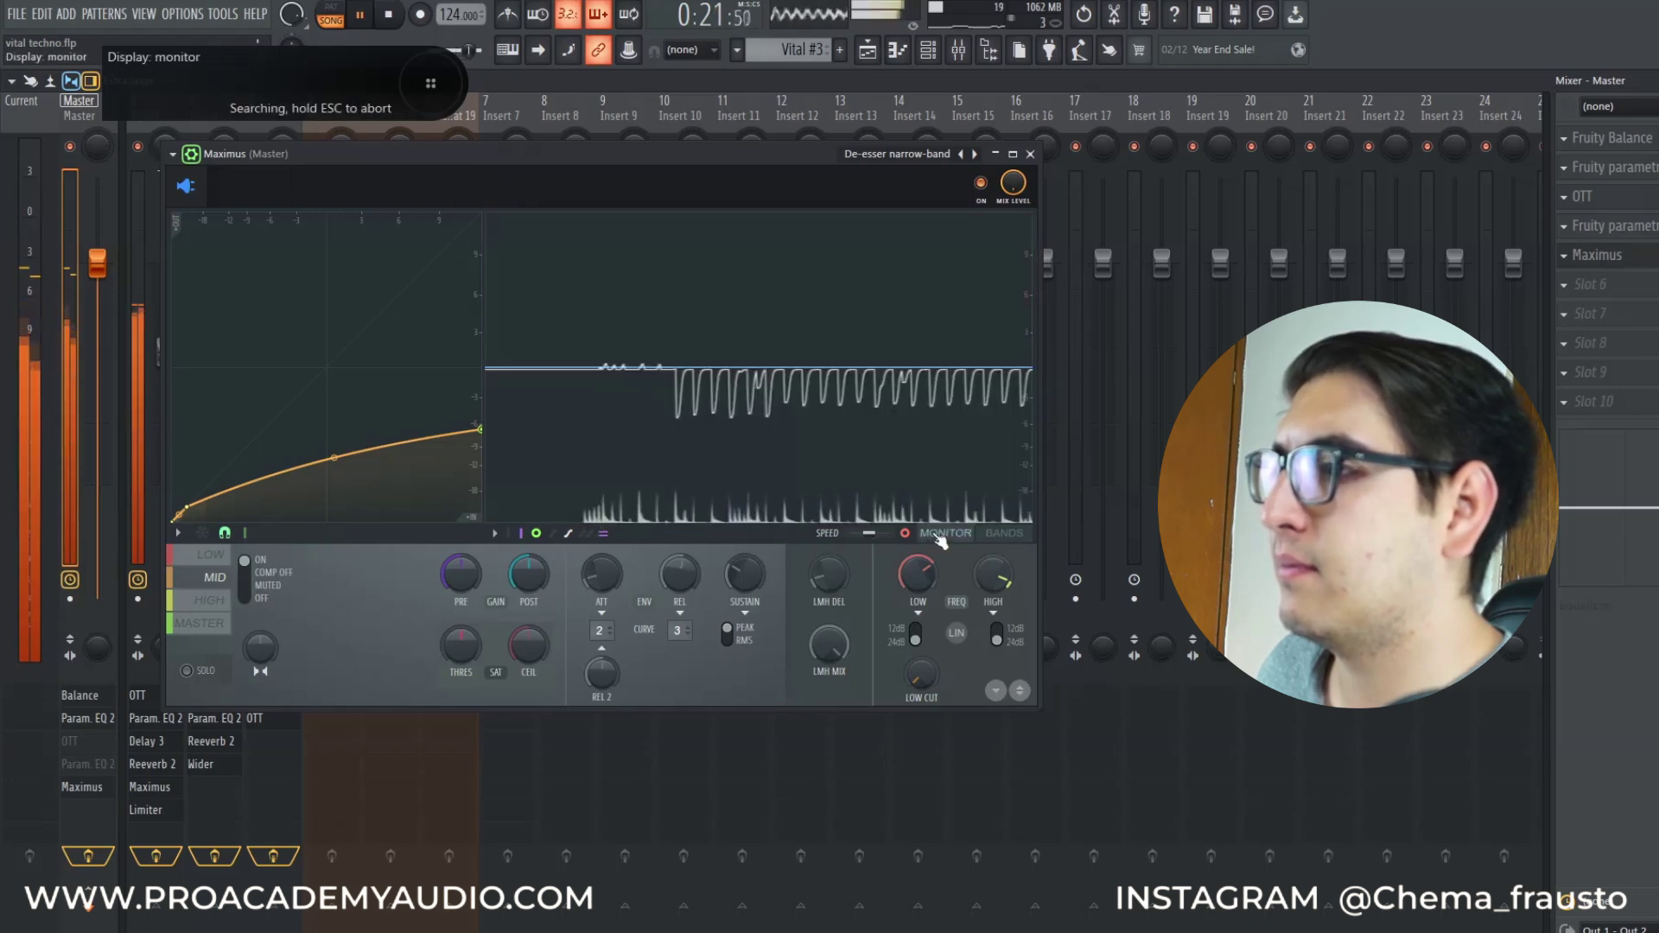
pyautogui.click(523, 536)
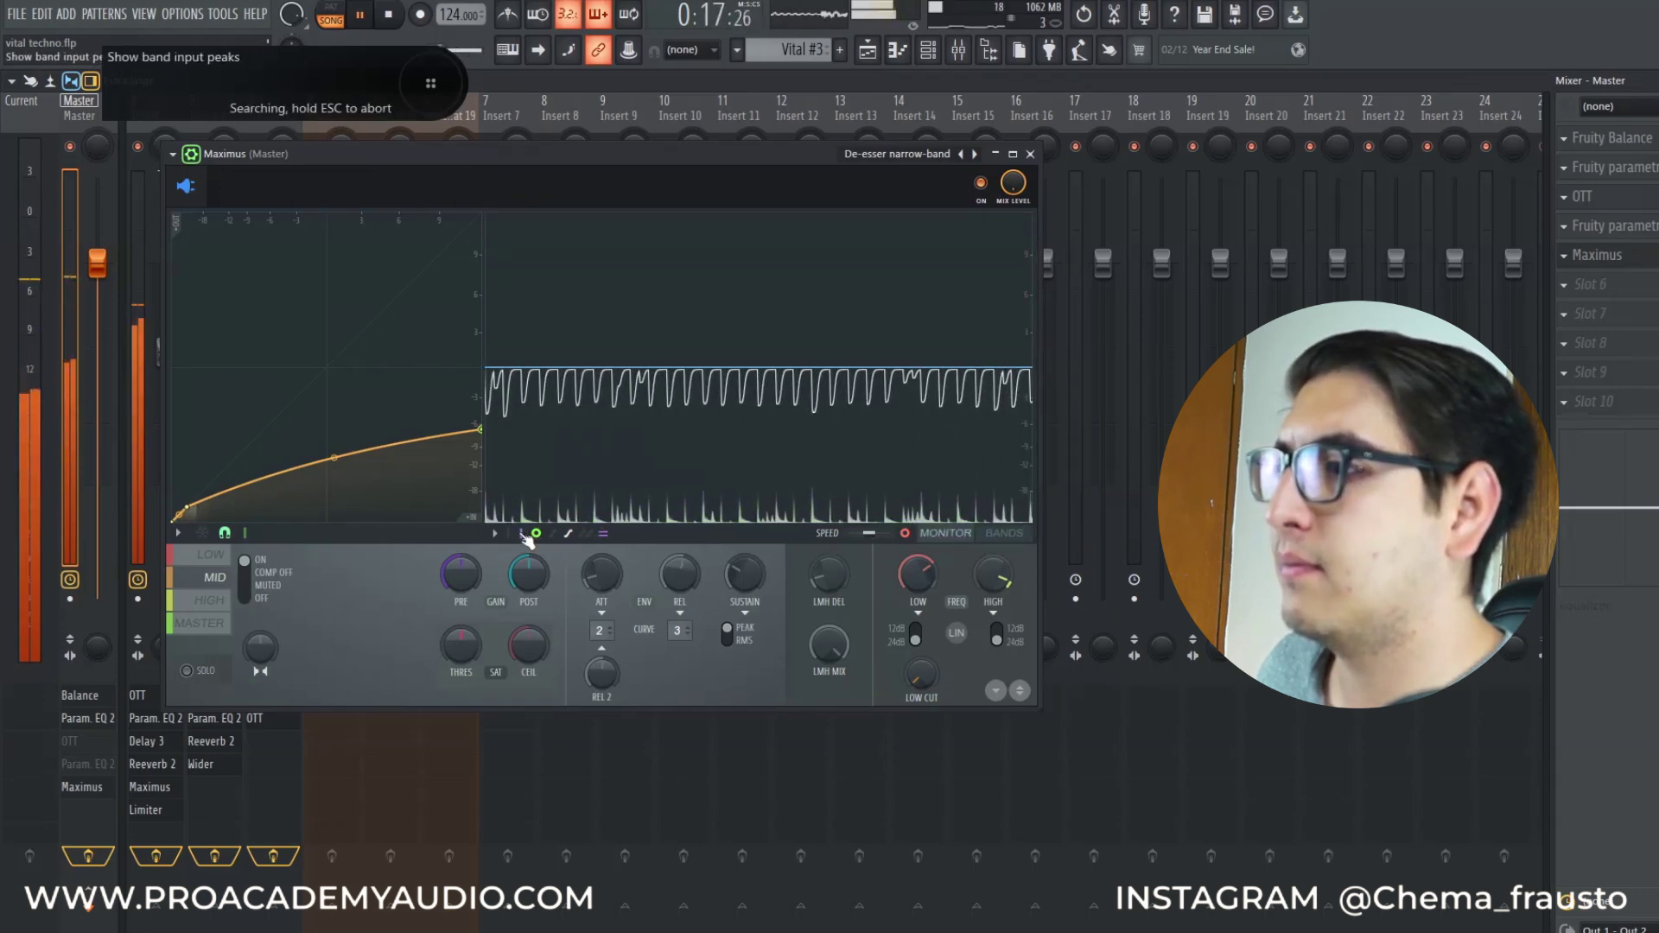
pyautogui.click(523, 536)
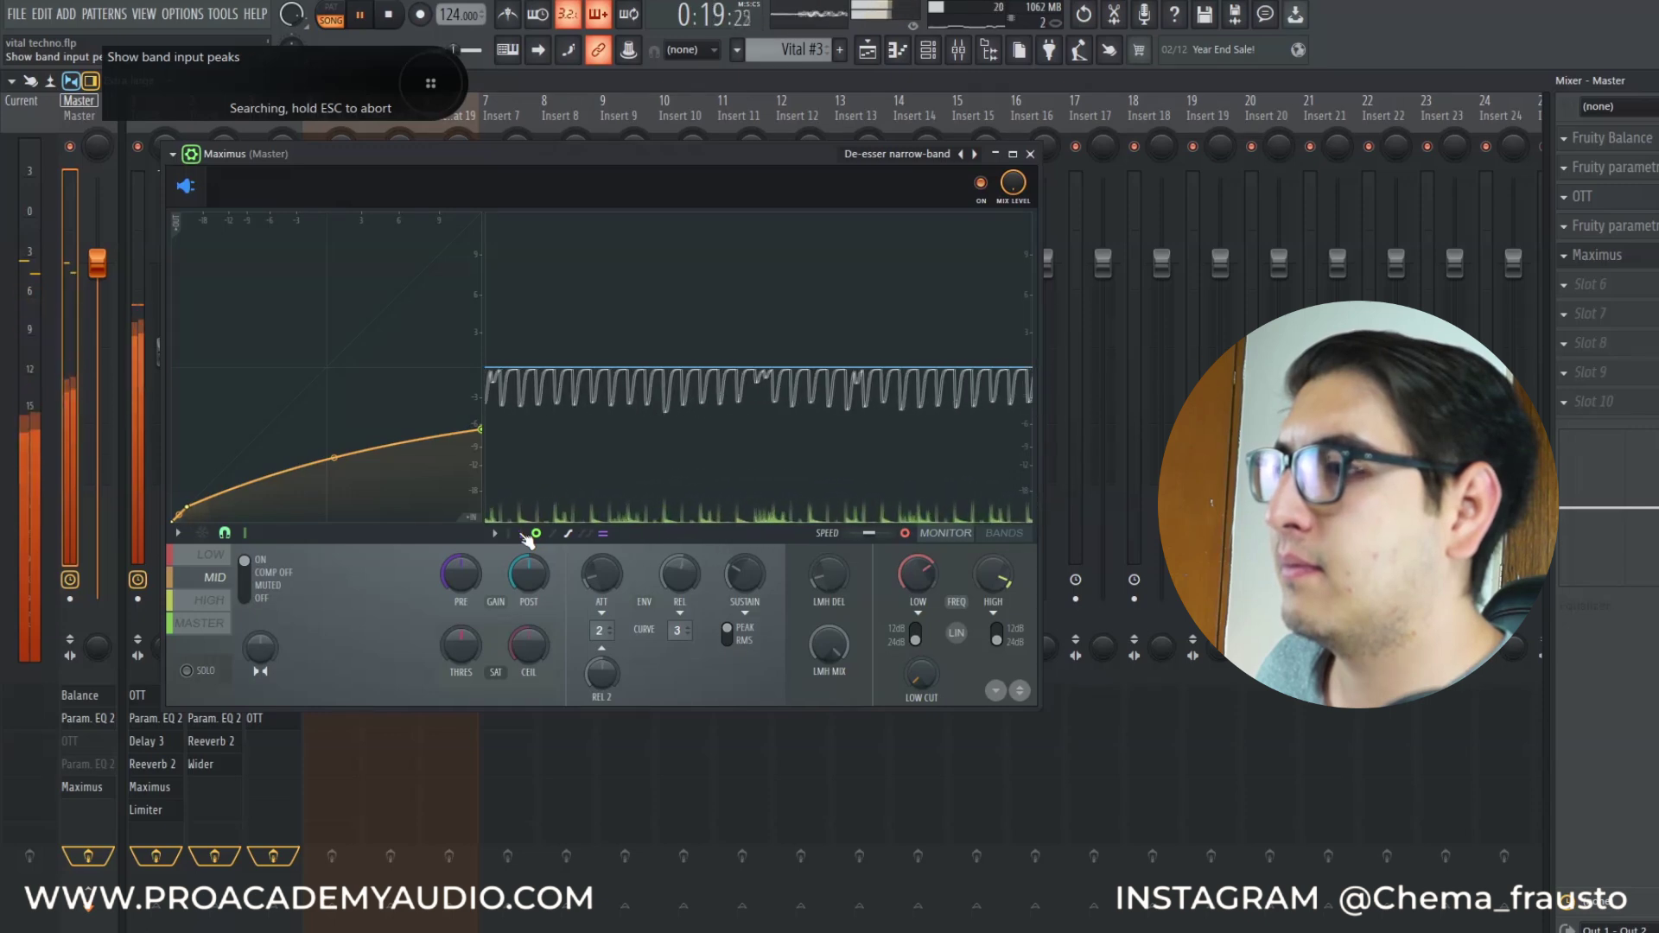
pyautogui.press('space')
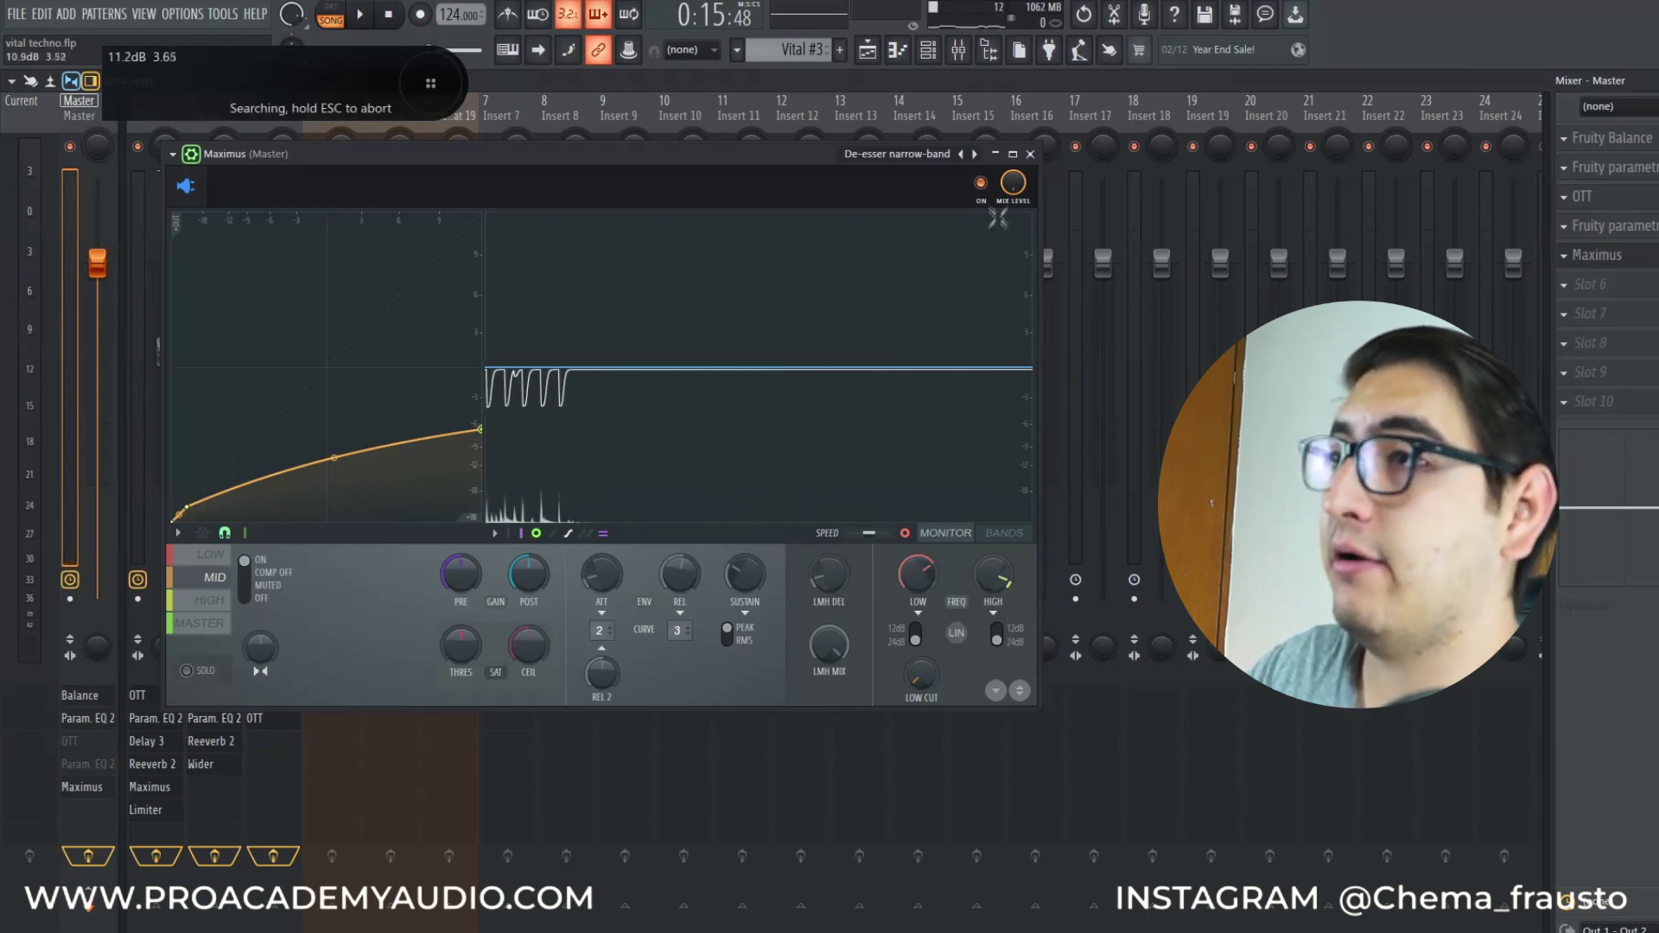
# Load the De-esser split-band preset, followed by the Soundgoodizer presets a and b, to compare their curves
pyautogui.rightClick(974, 154)
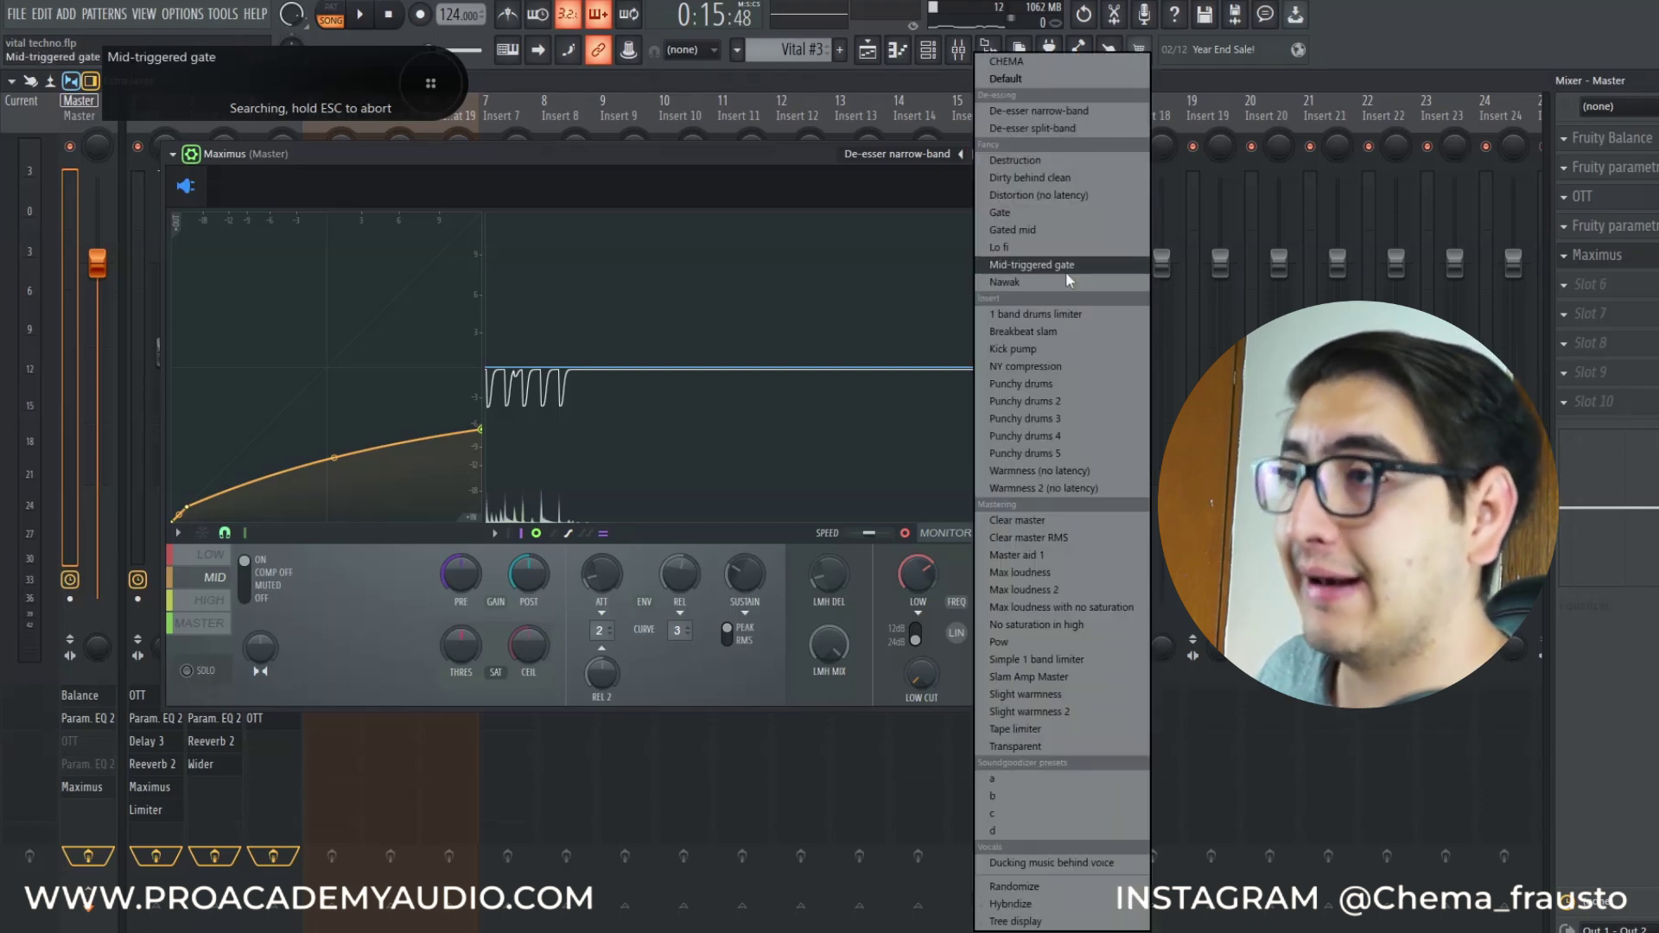
pyautogui.click(1077, 126)
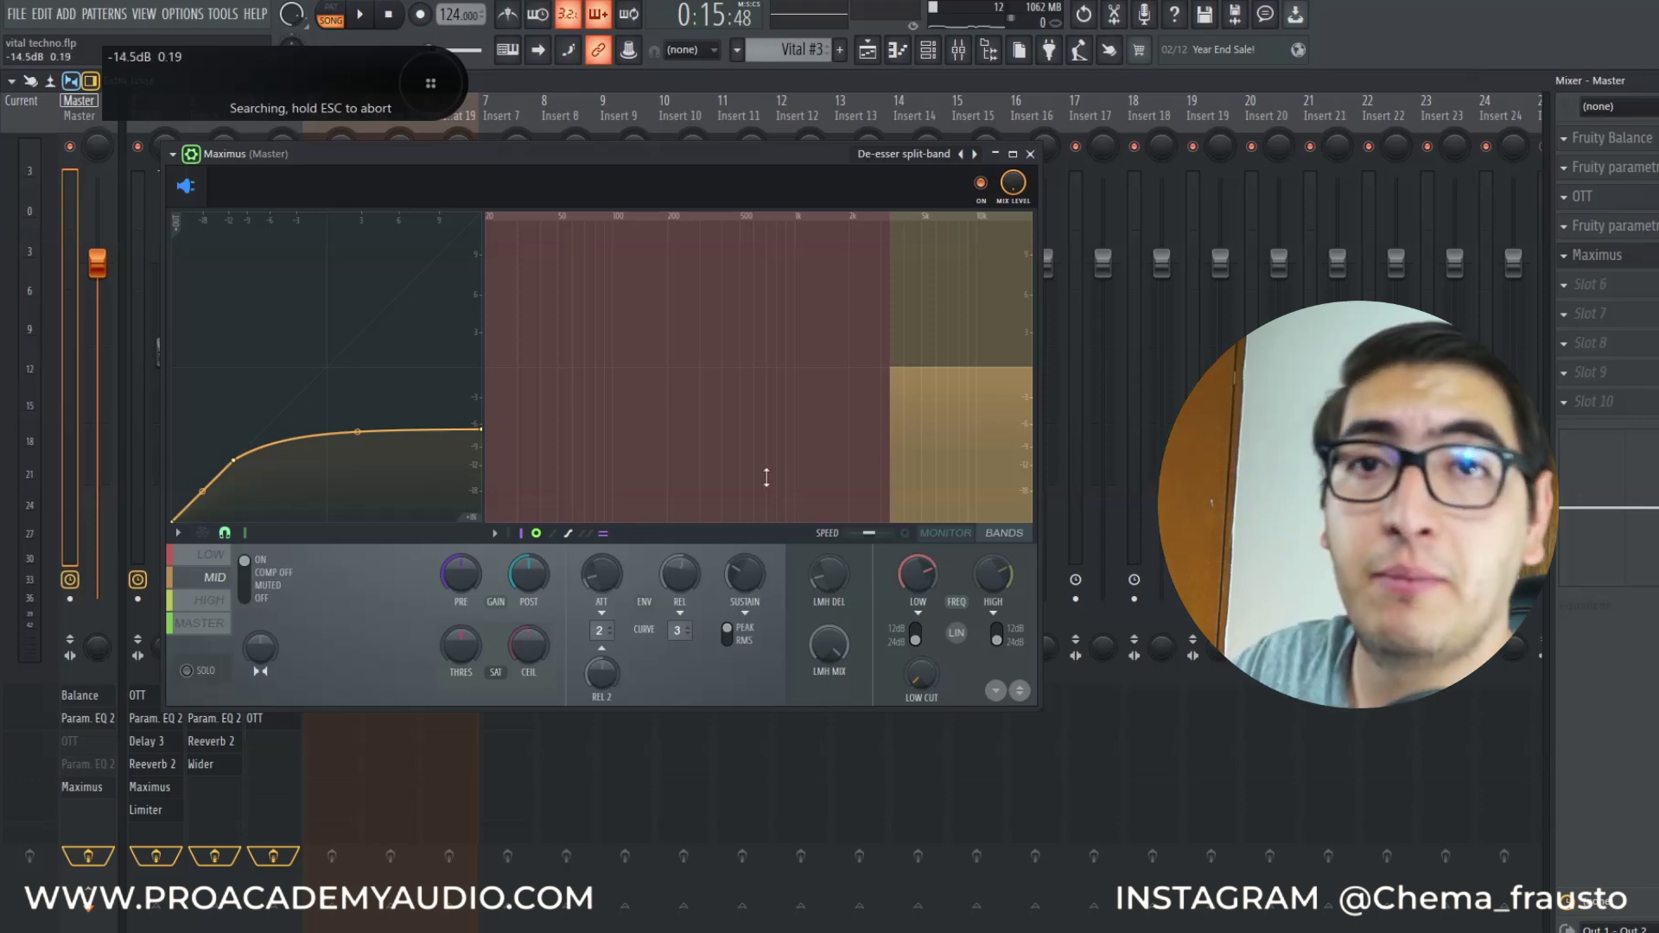
pyautogui.click(975, 156)
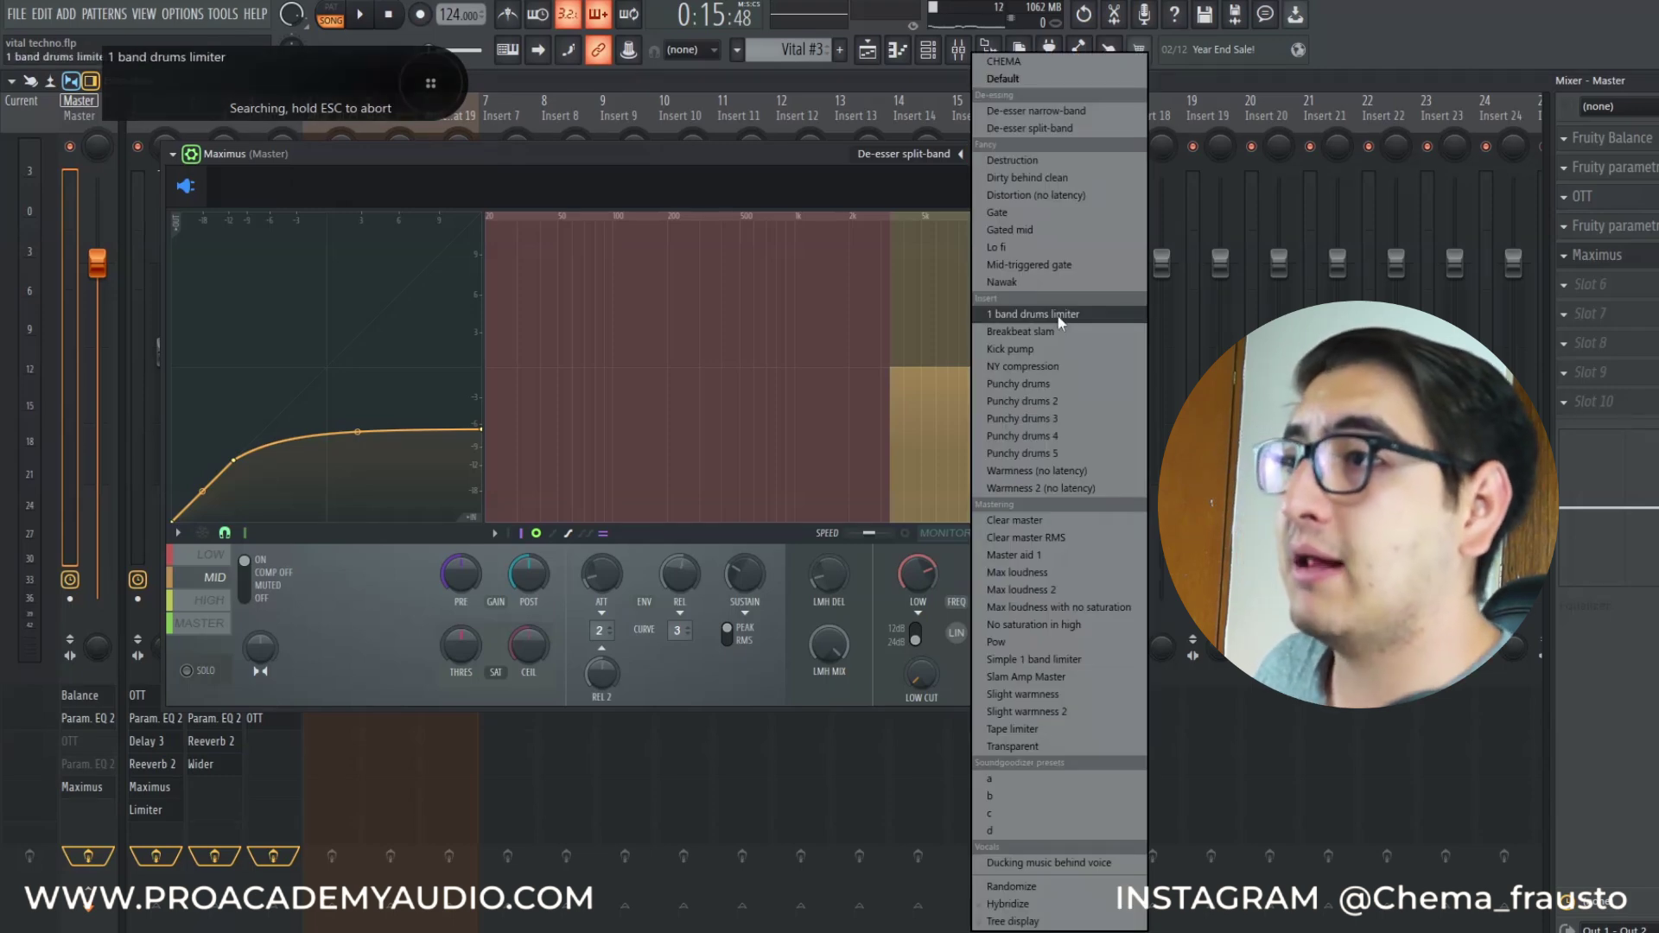
pyautogui.click(1041, 780)
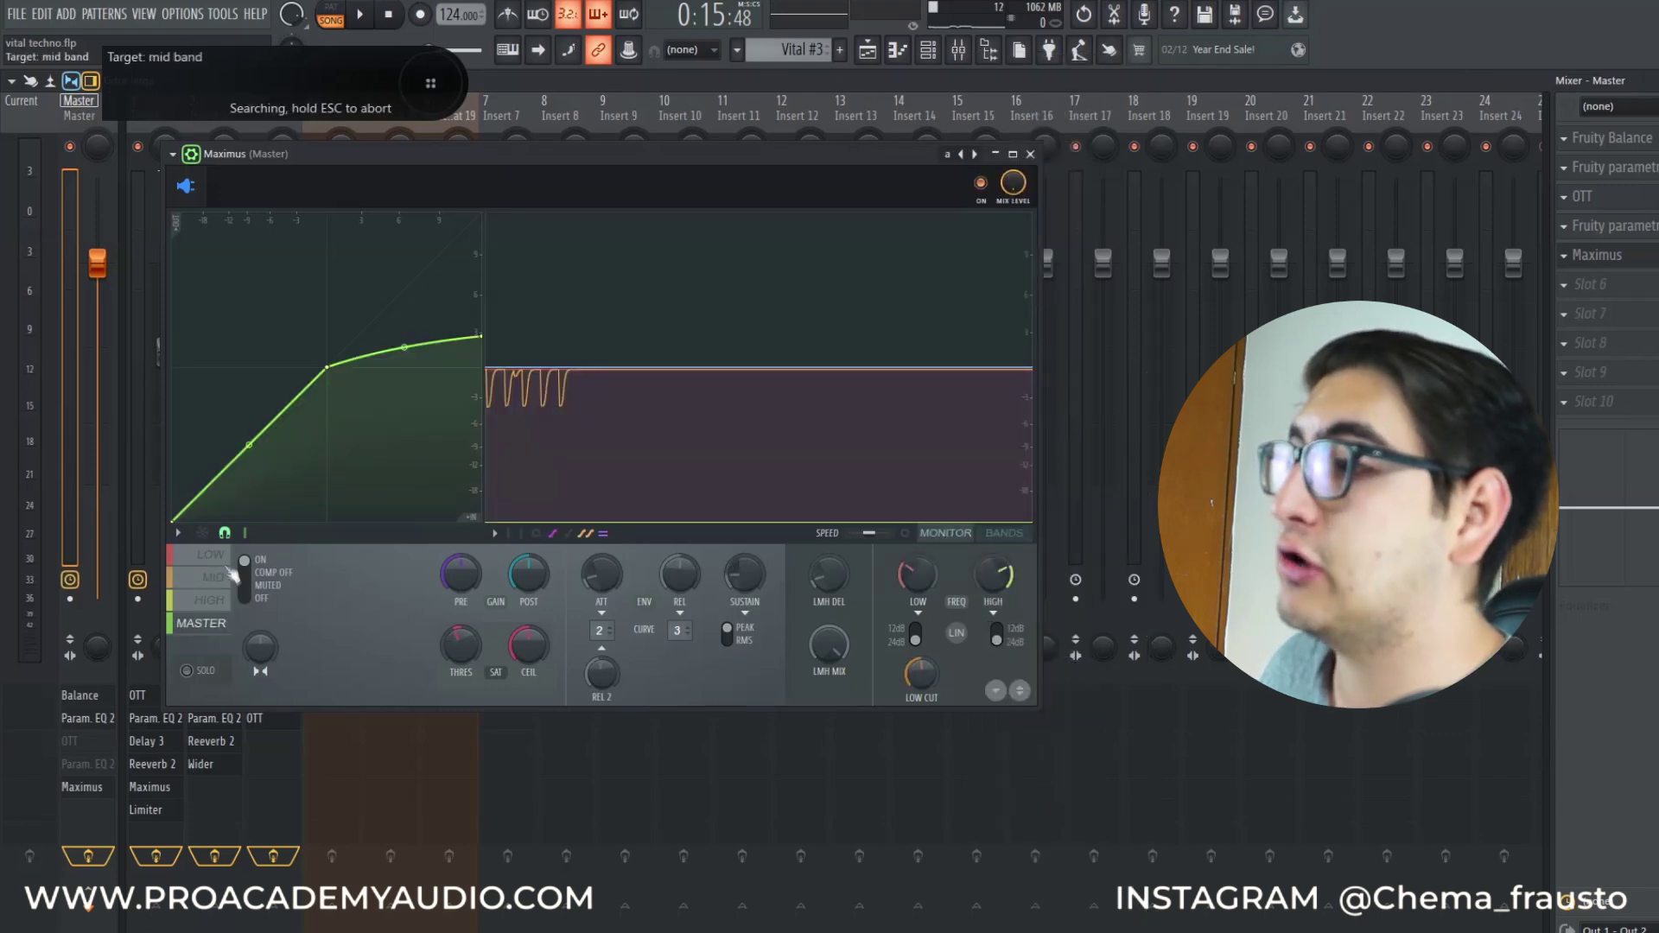
pyautogui.rightClick(975, 155)
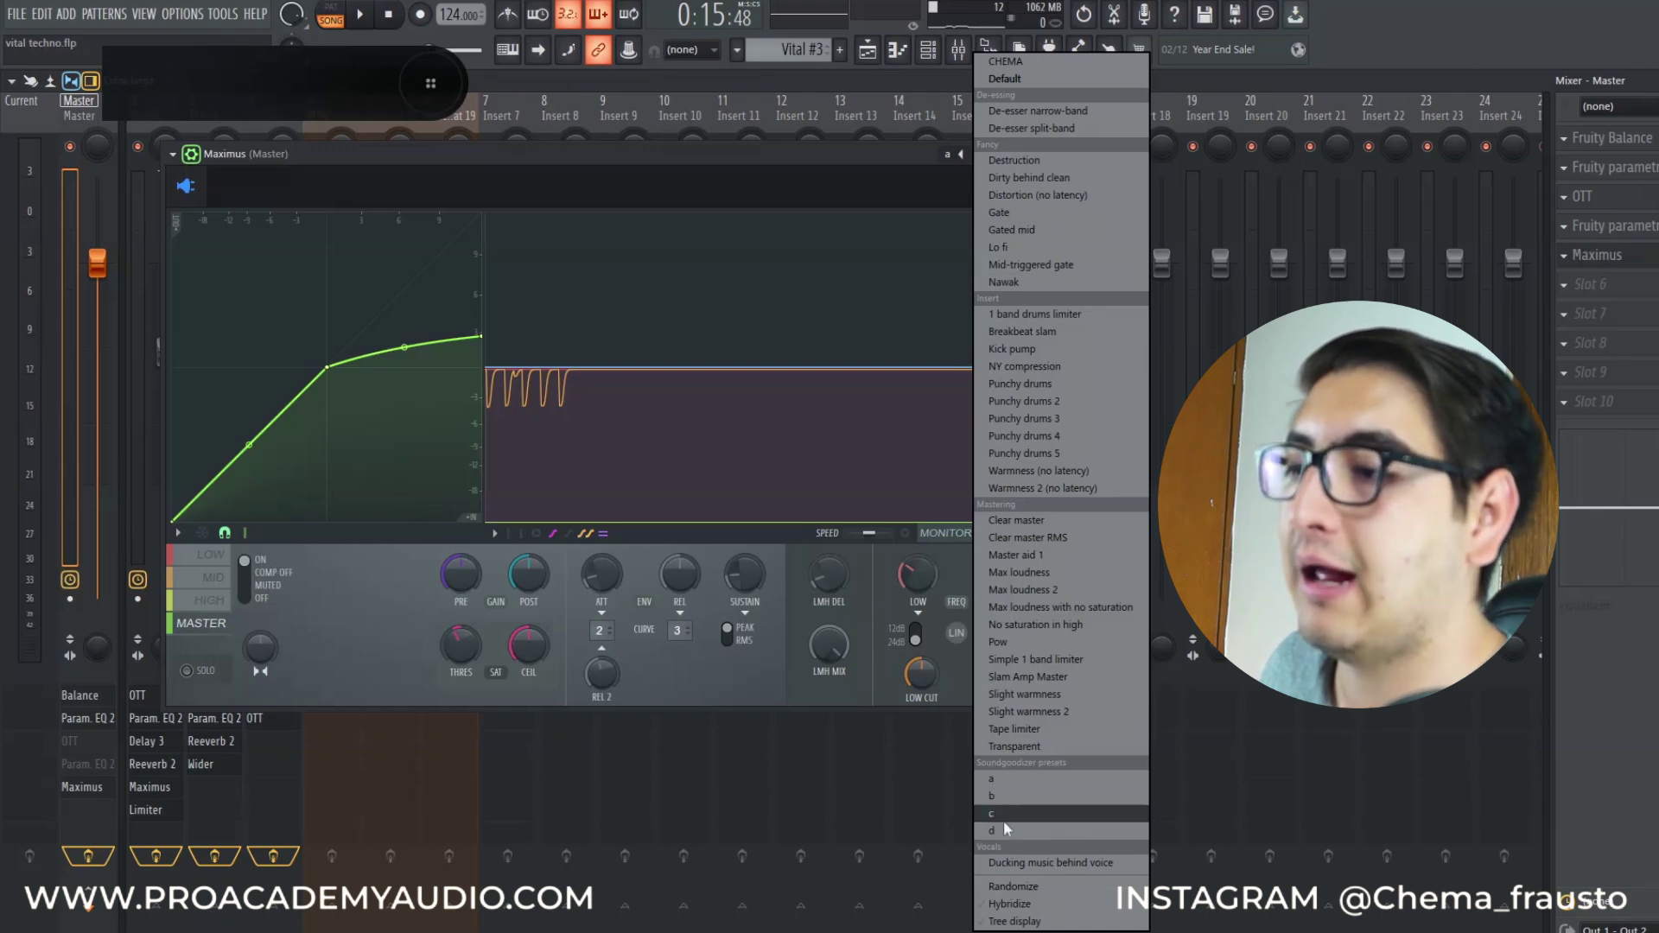
pyautogui.click(1004, 796)
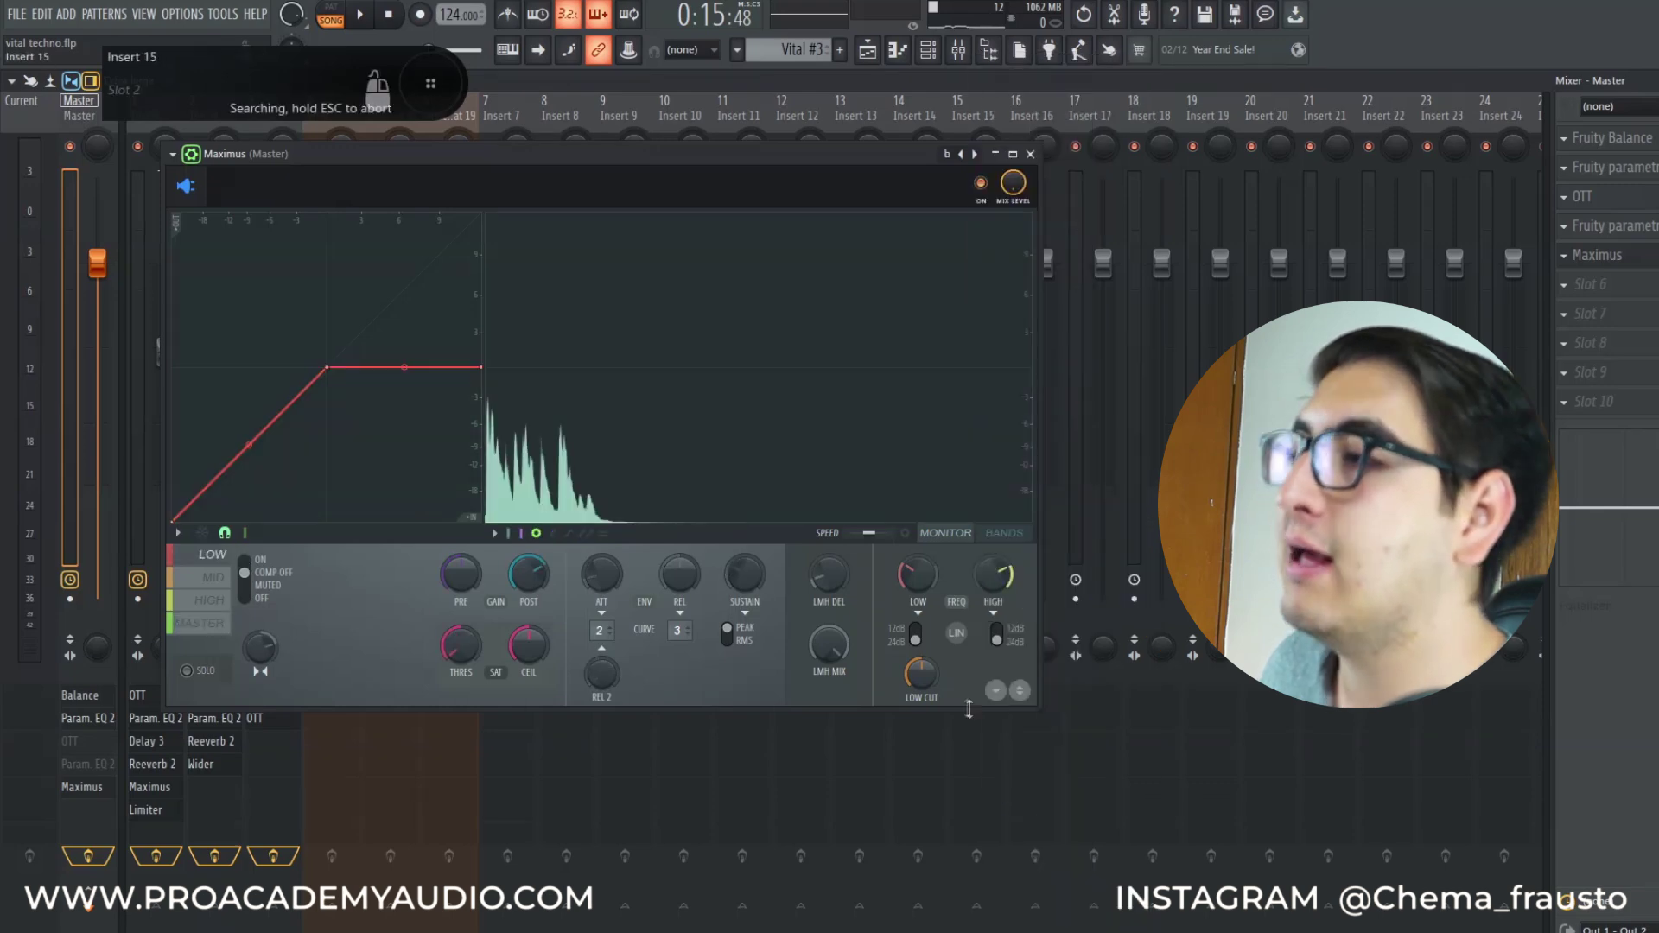
# Load the Master aid 1 mastering preset, play the song and try out the master's post gain
pyautogui.rightClick(984, 153)
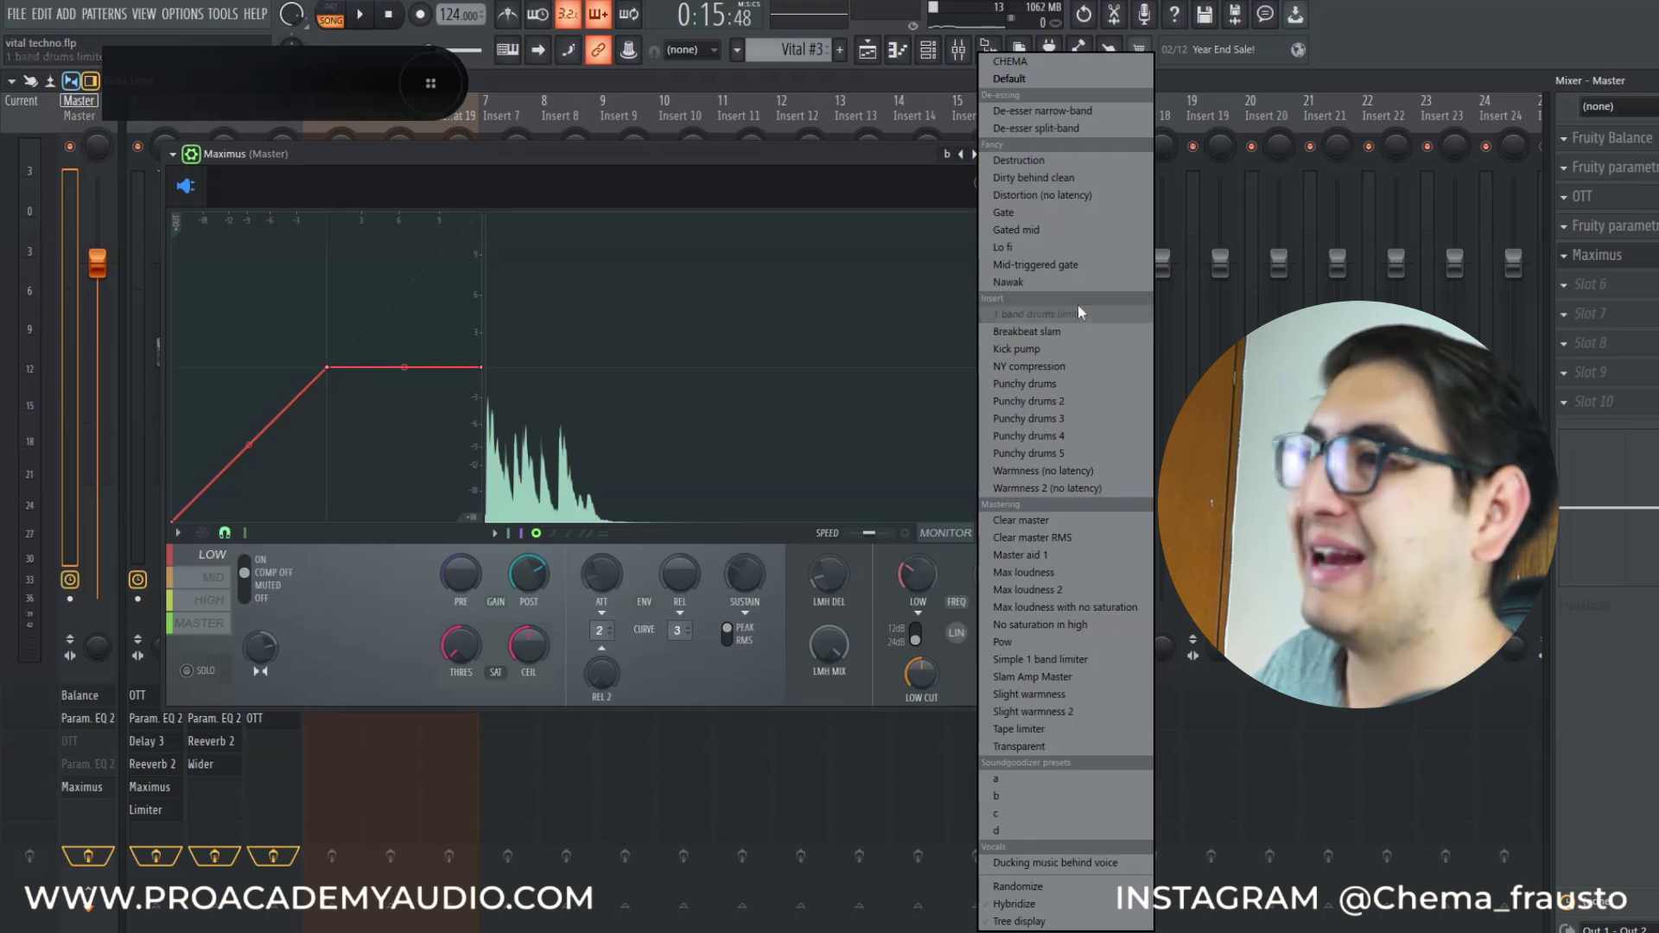
pyautogui.click(1070, 560)
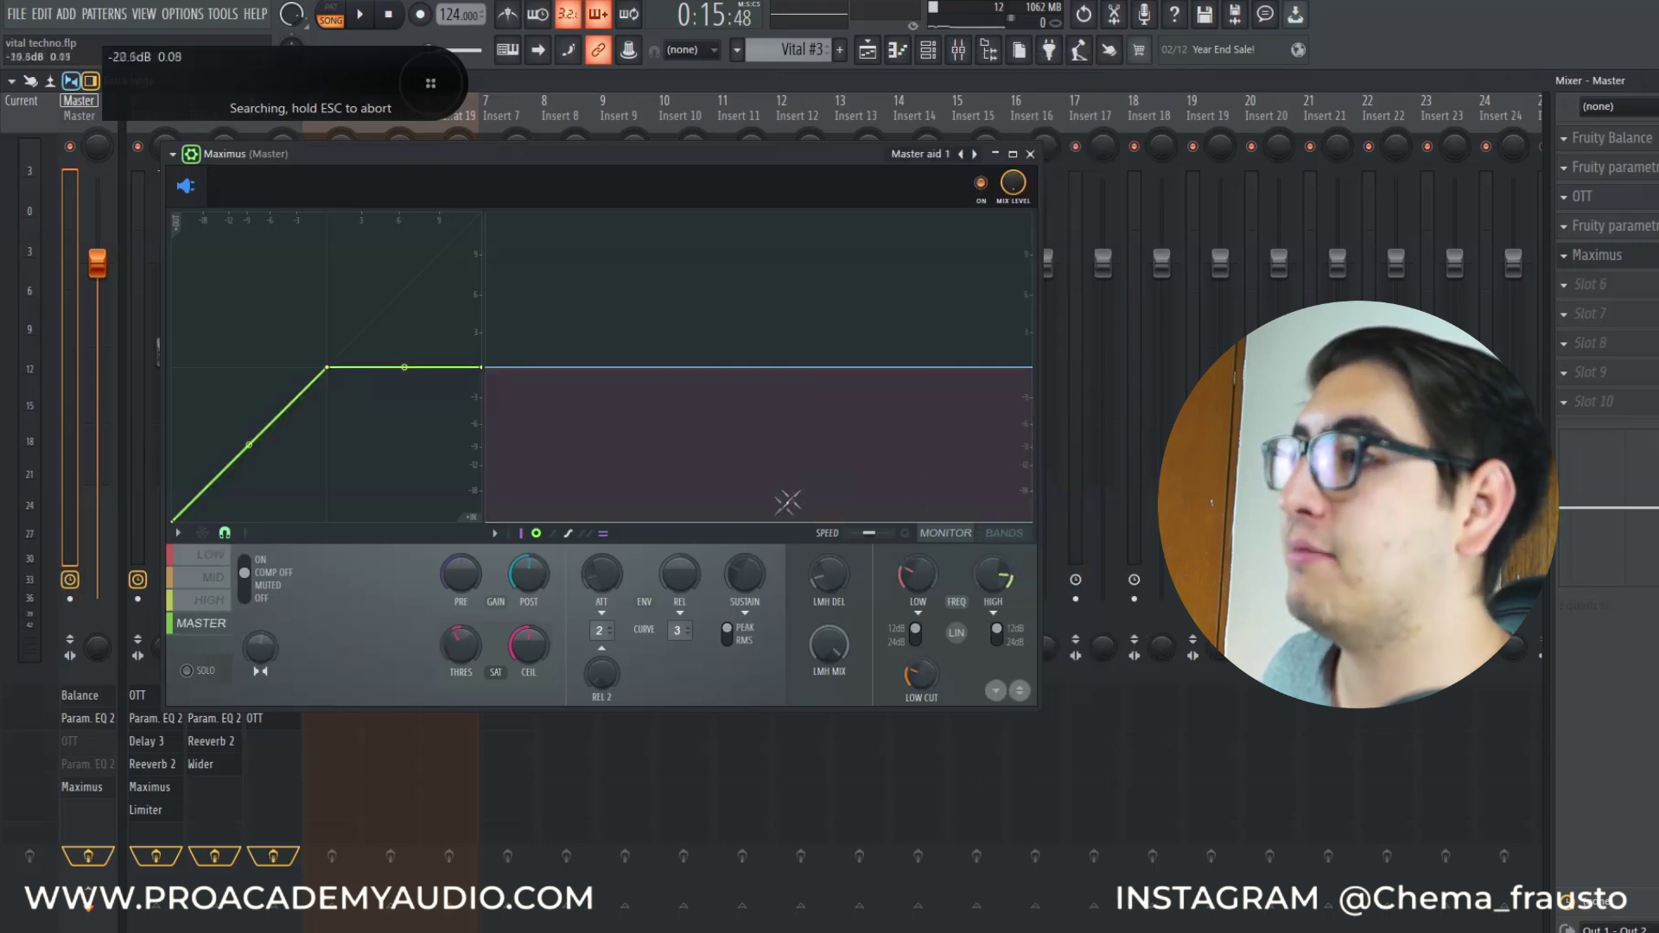
pyautogui.press('space')
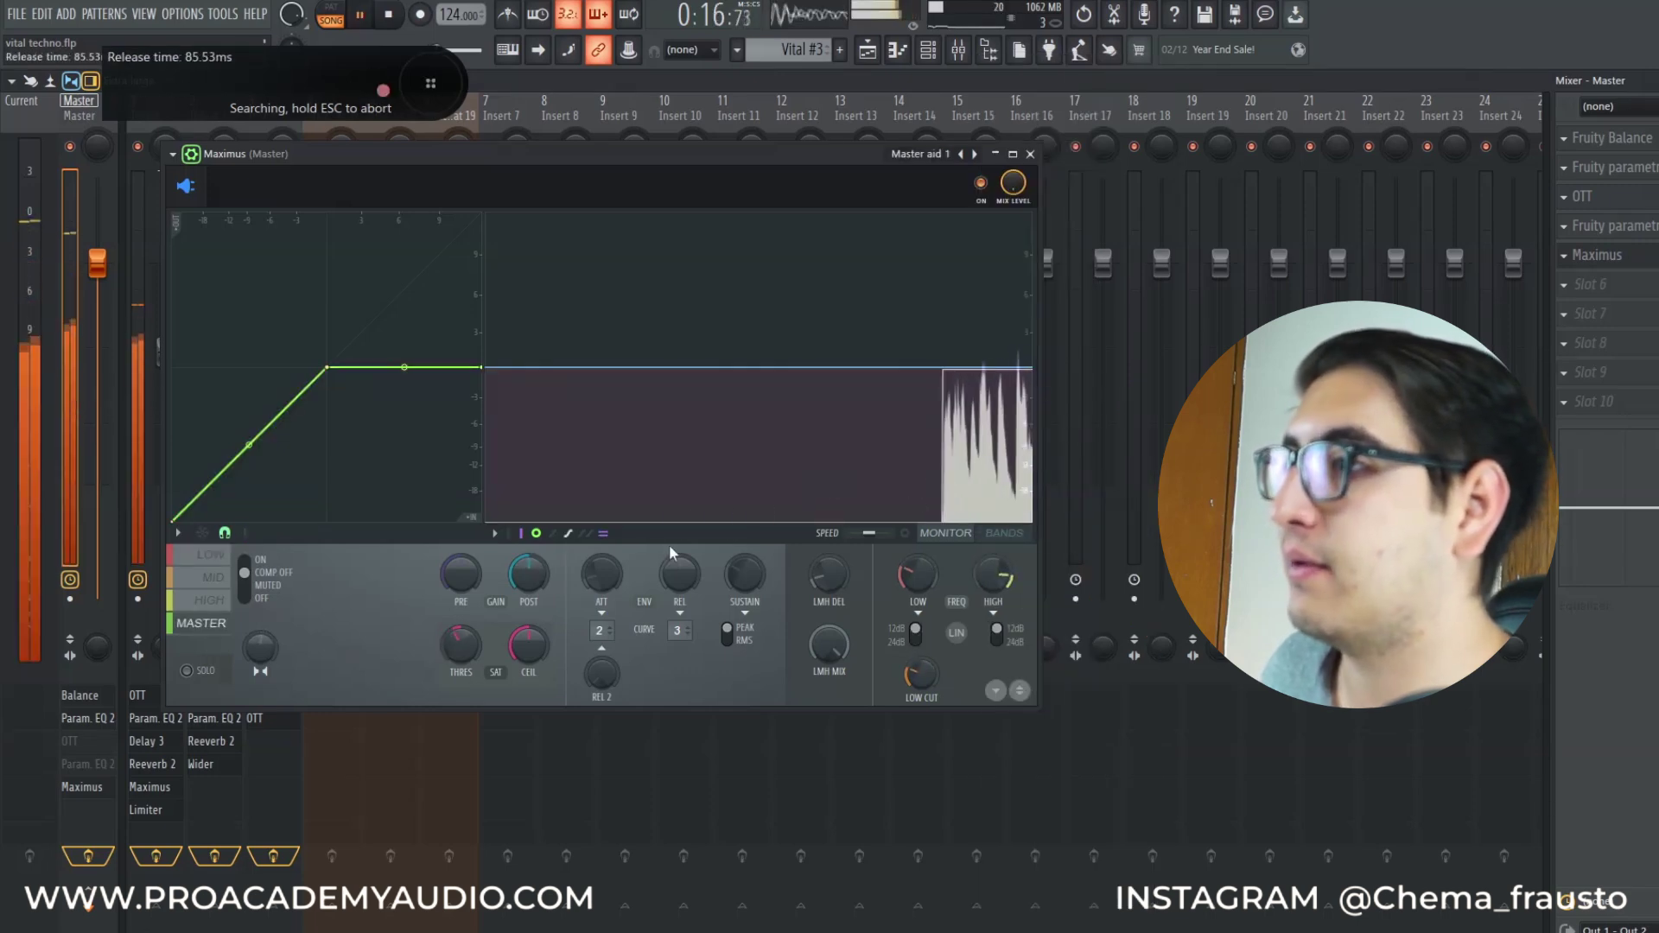
pyautogui.moveTo(523, 577); pyautogui.dragTo(523, 565)
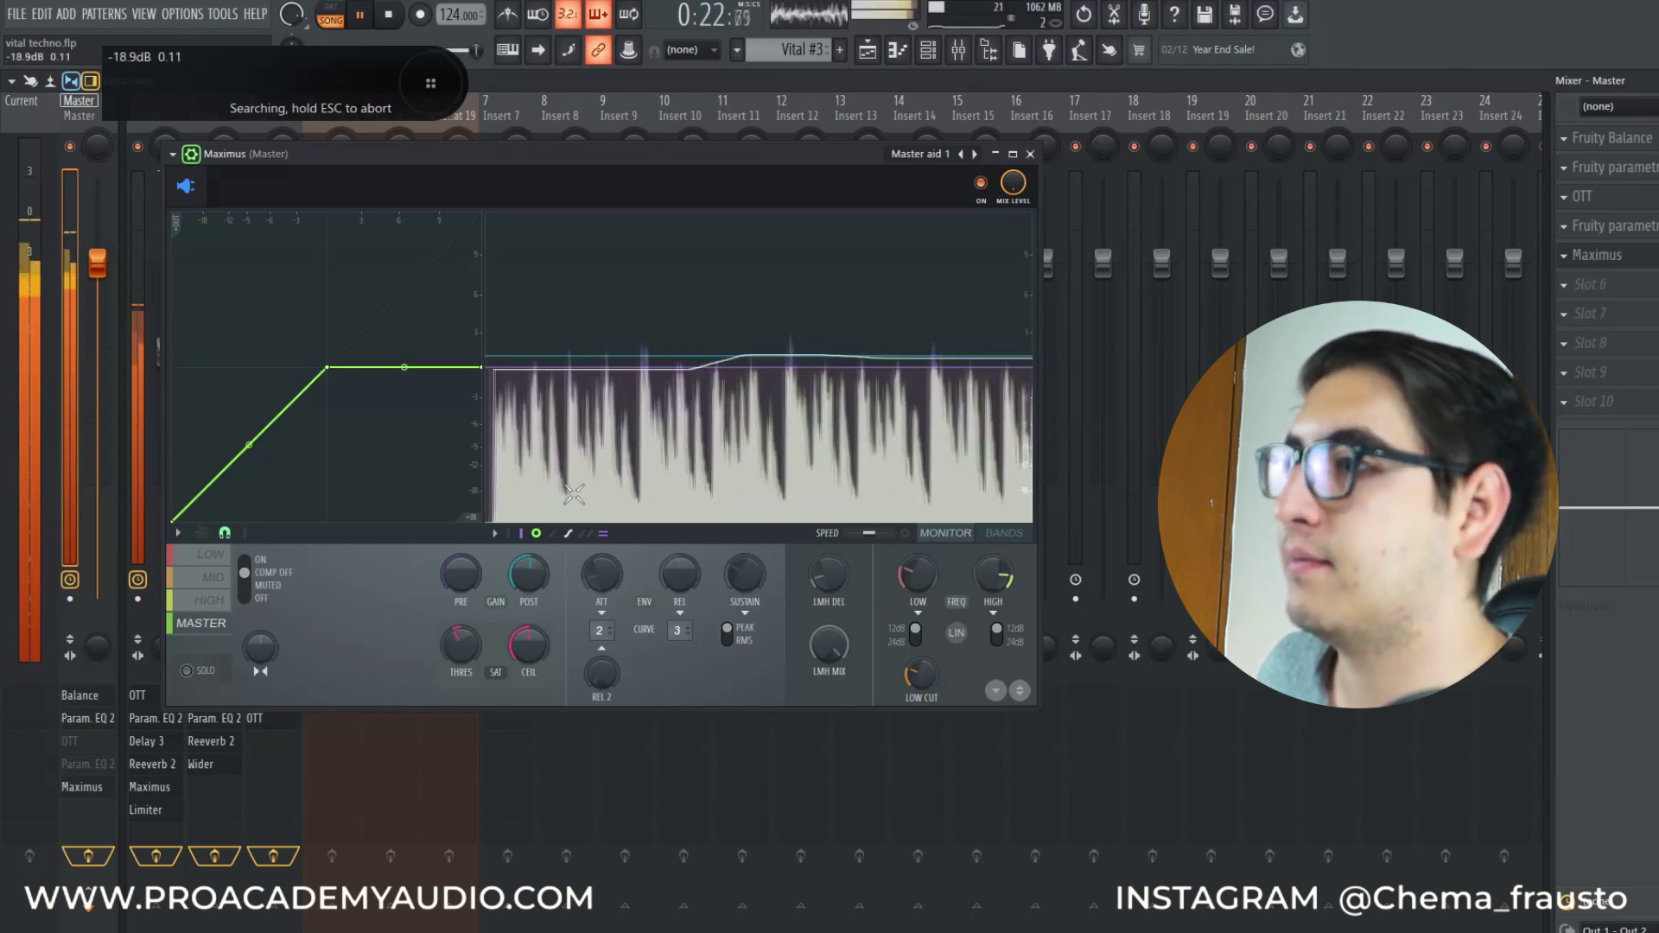
pyautogui.moveTo(541, 578); pyautogui.dragTo(540, 570)
# View the low and mid bands of the Master aid 1 preset while the song plays, and stop playback
pyautogui.click(216, 558)
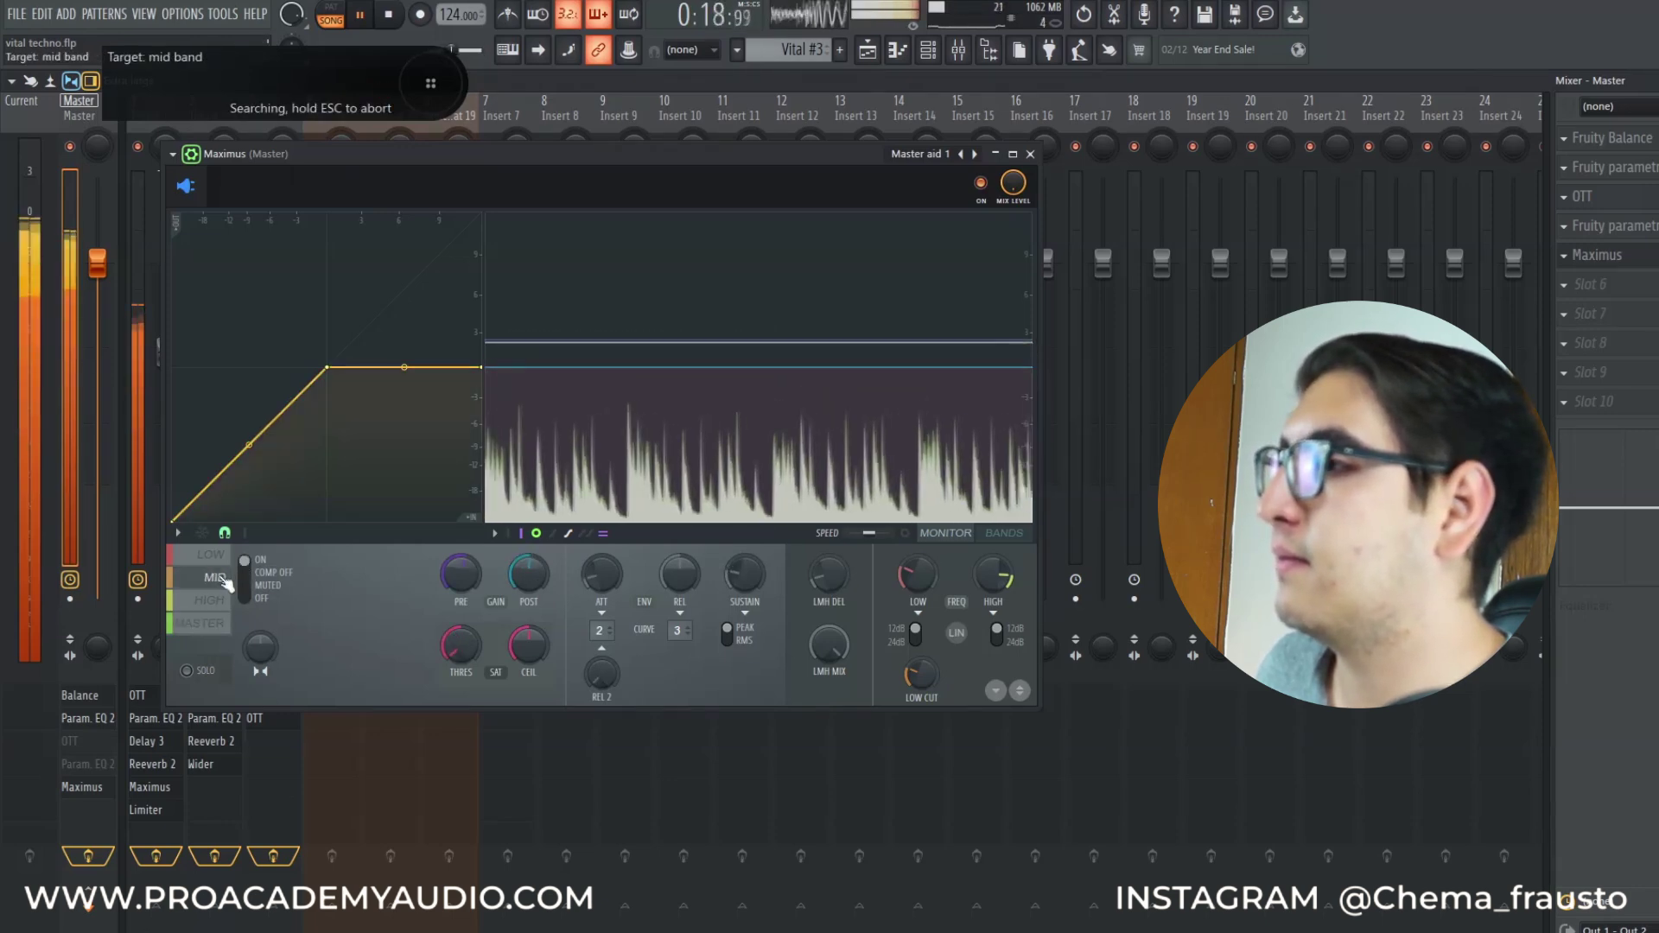
pyautogui.click(214, 576)
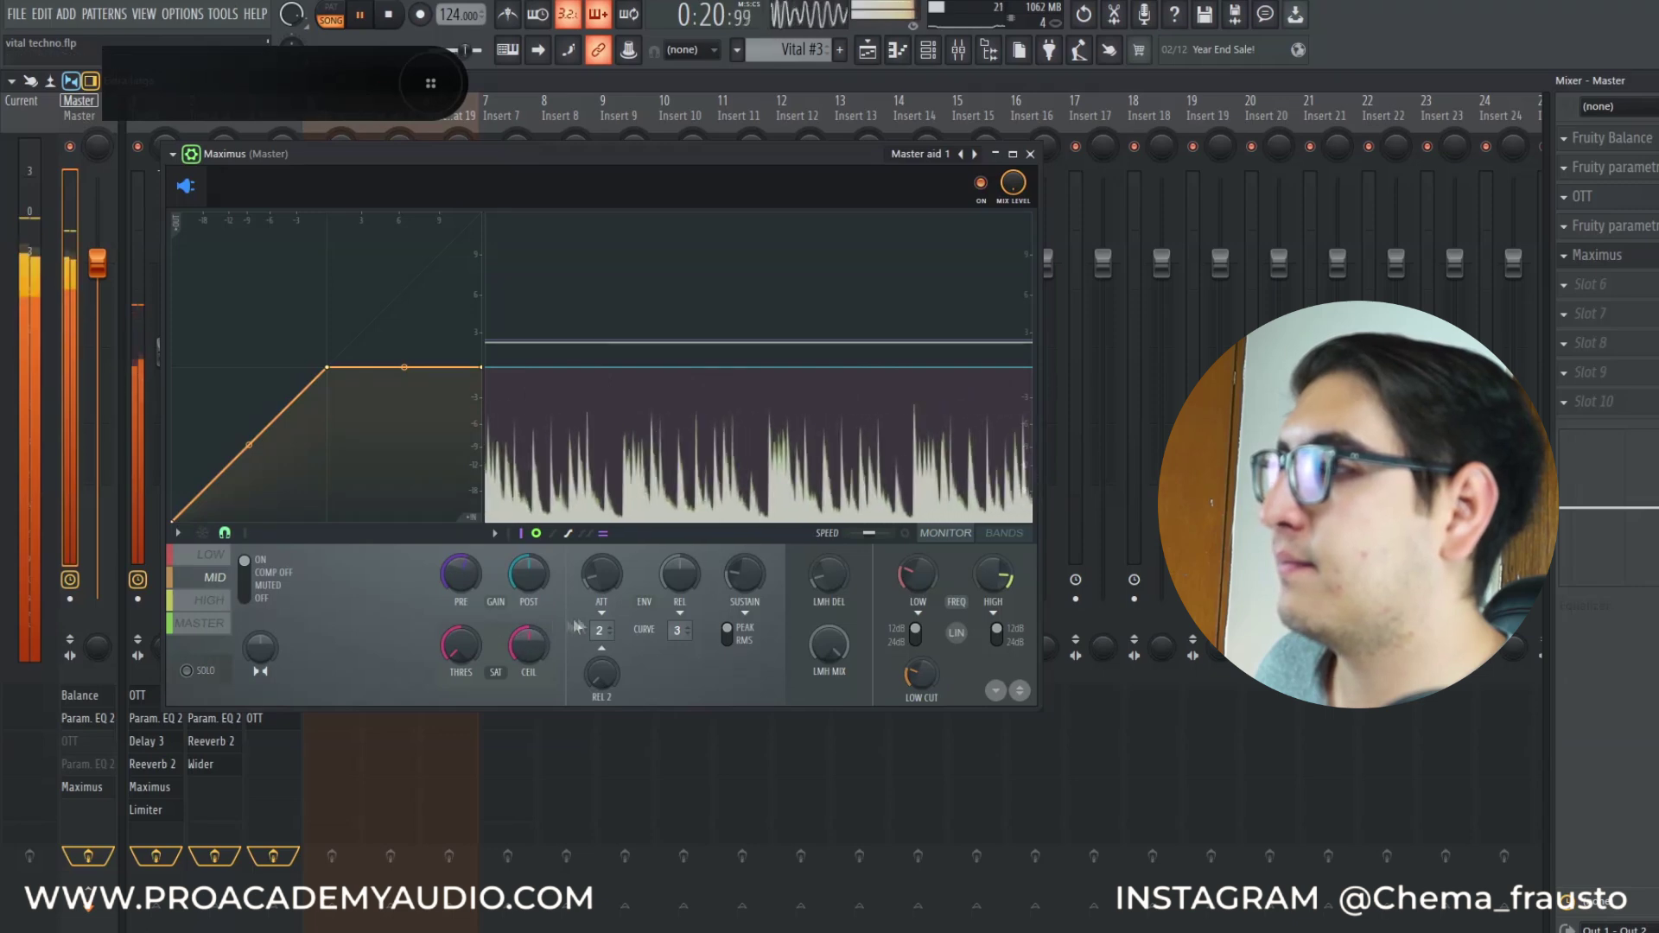
pyautogui.press('space')
# Load the Max loudness preset, play the song to hear its effect, and stop playback
pyautogui.click(959, 155)
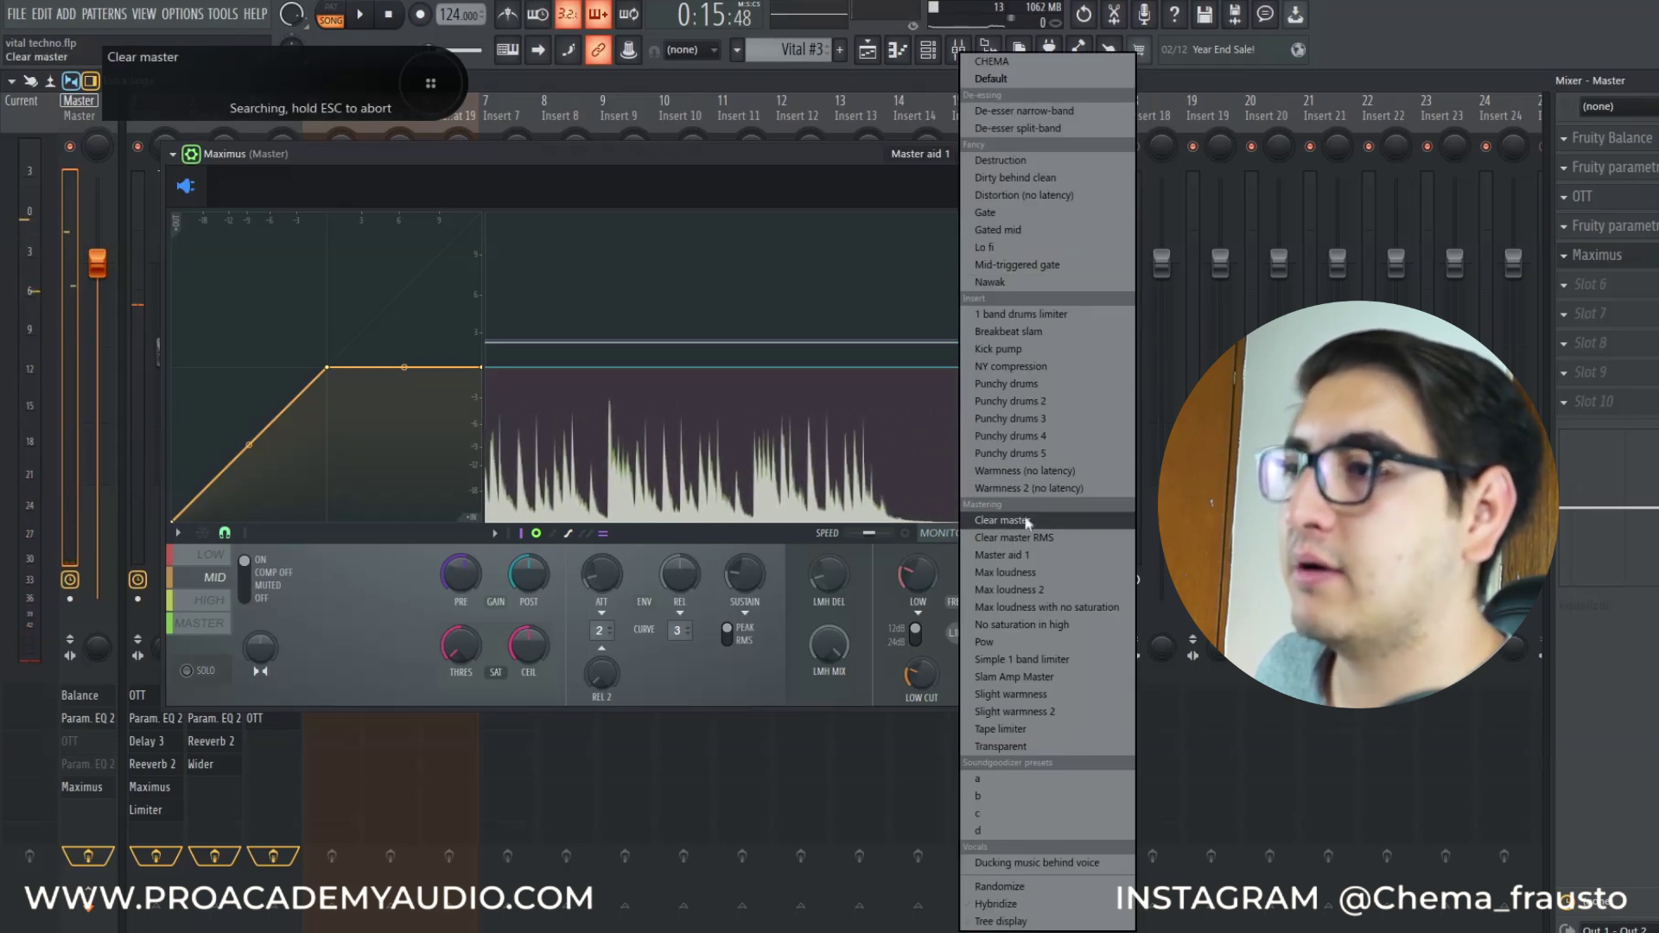
pyautogui.click(1045, 574)
pyautogui.press('space')
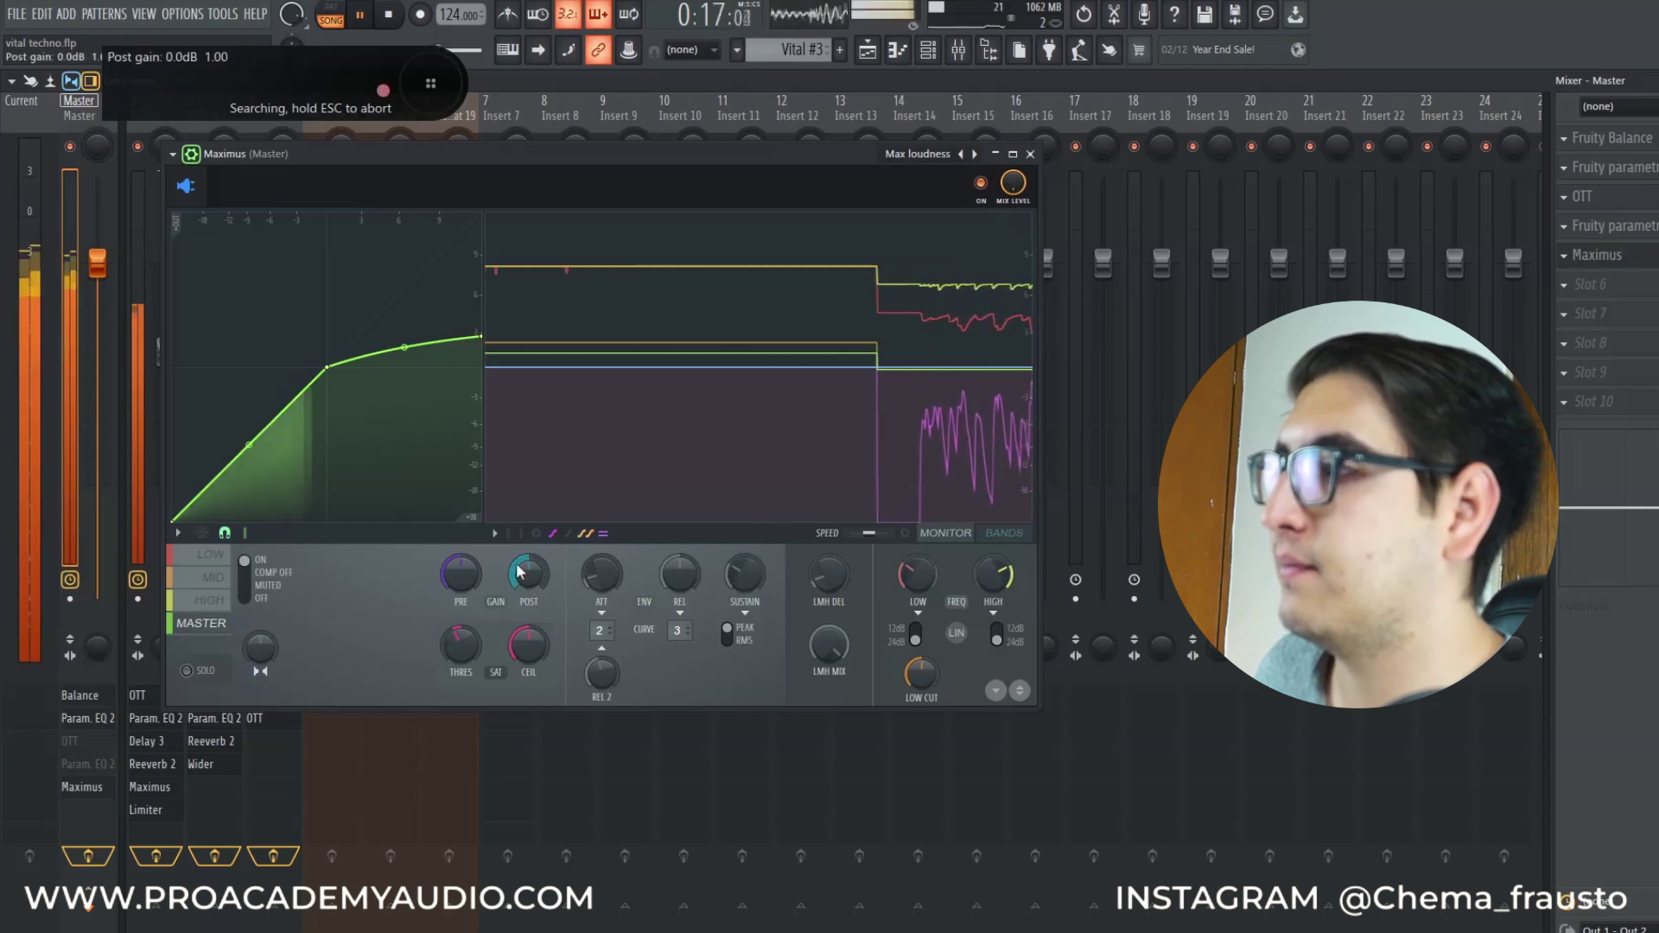
pyautogui.press('space')
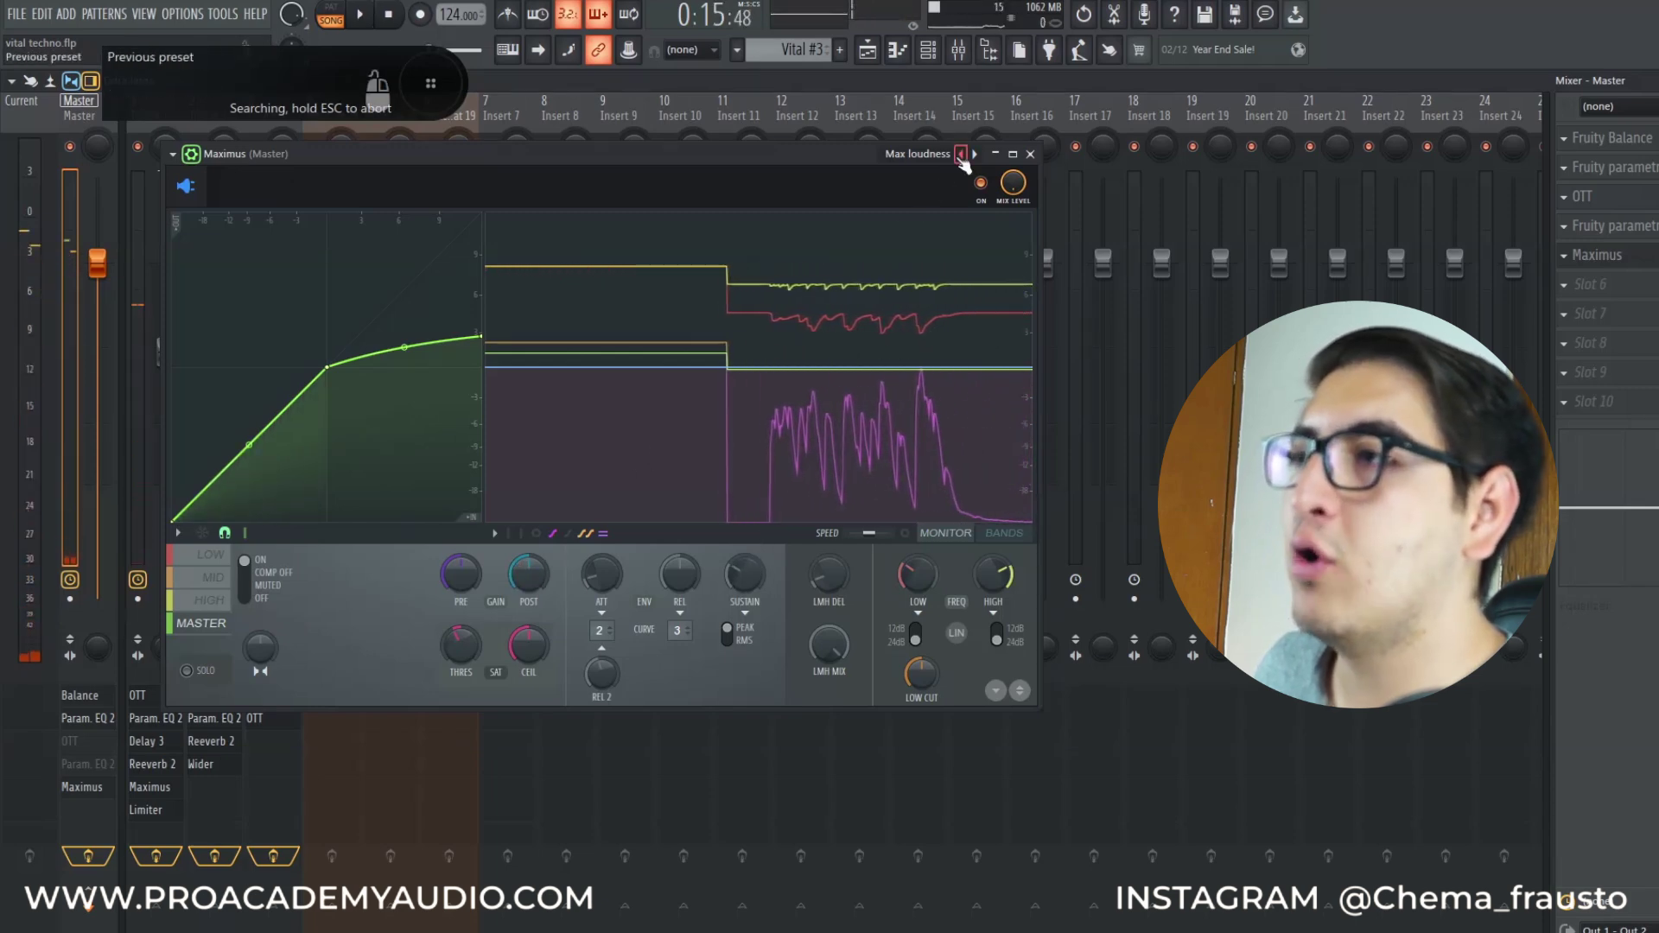
# Return to the Master aid 1 preset, play the song while viewing the low and high bands, and stop playback
pyautogui.click(961, 156)
pyautogui.press('space')
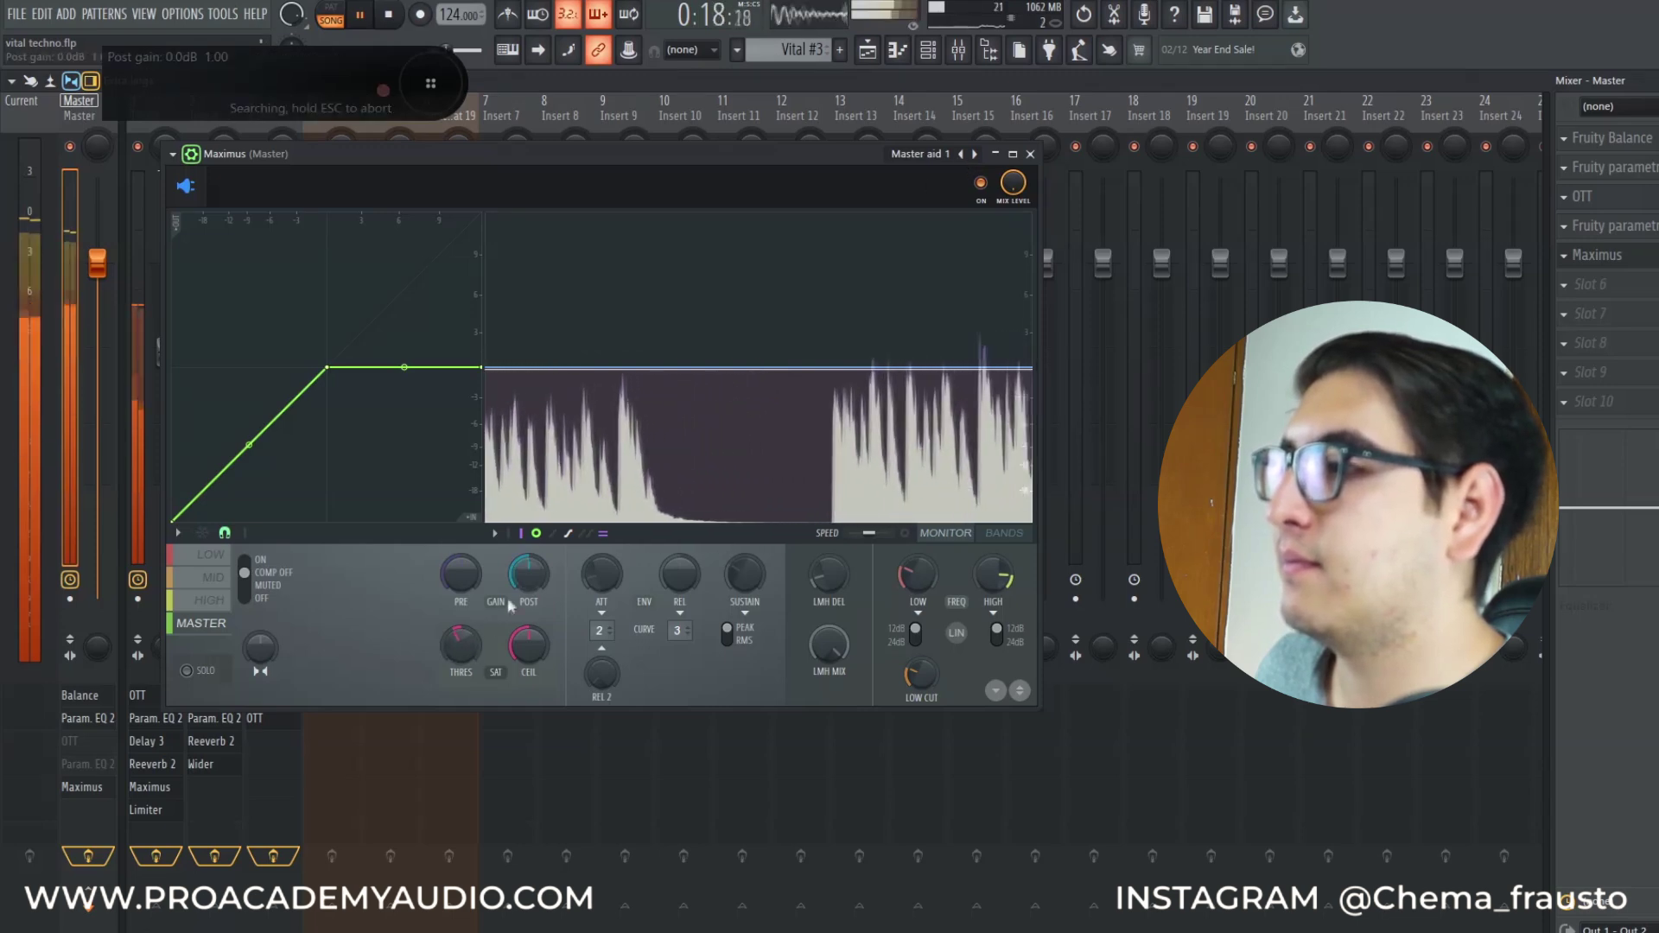
pyautogui.click(221, 559)
pyautogui.click(212, 600)
pyautogui.press('space')
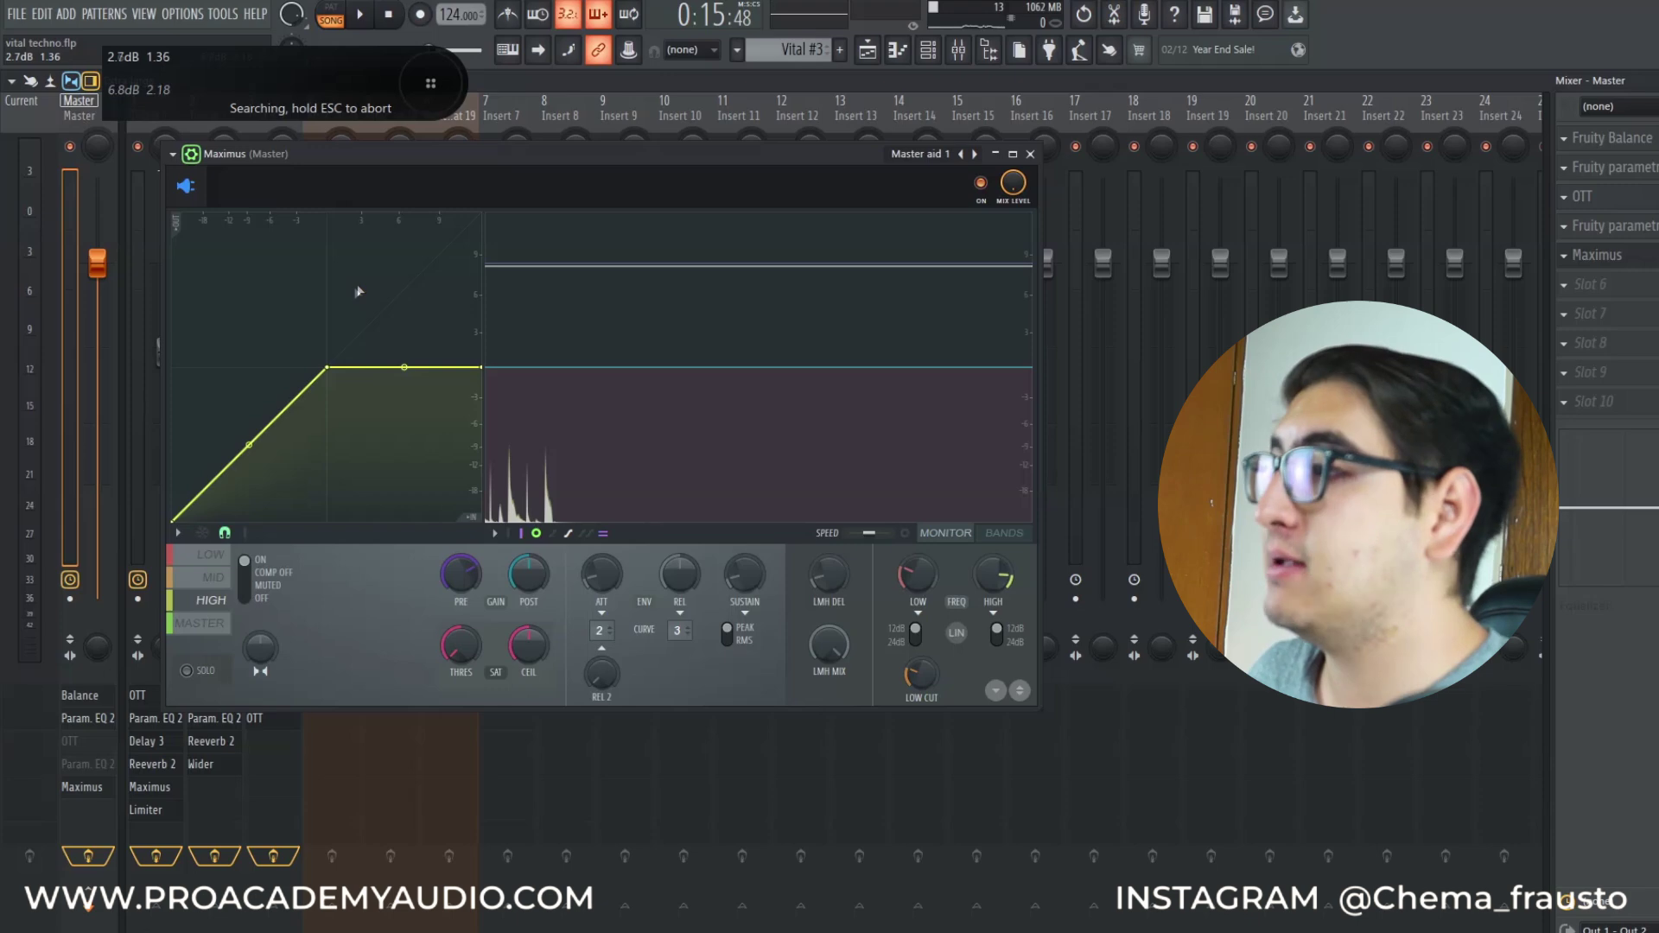
# Reshape the high band's curve by lowering its knee point, cutting off the quietest levels and bending the upper segment downward
pyautogui.moveTo(331, 367); pyautogui.dragTo(233, 460)
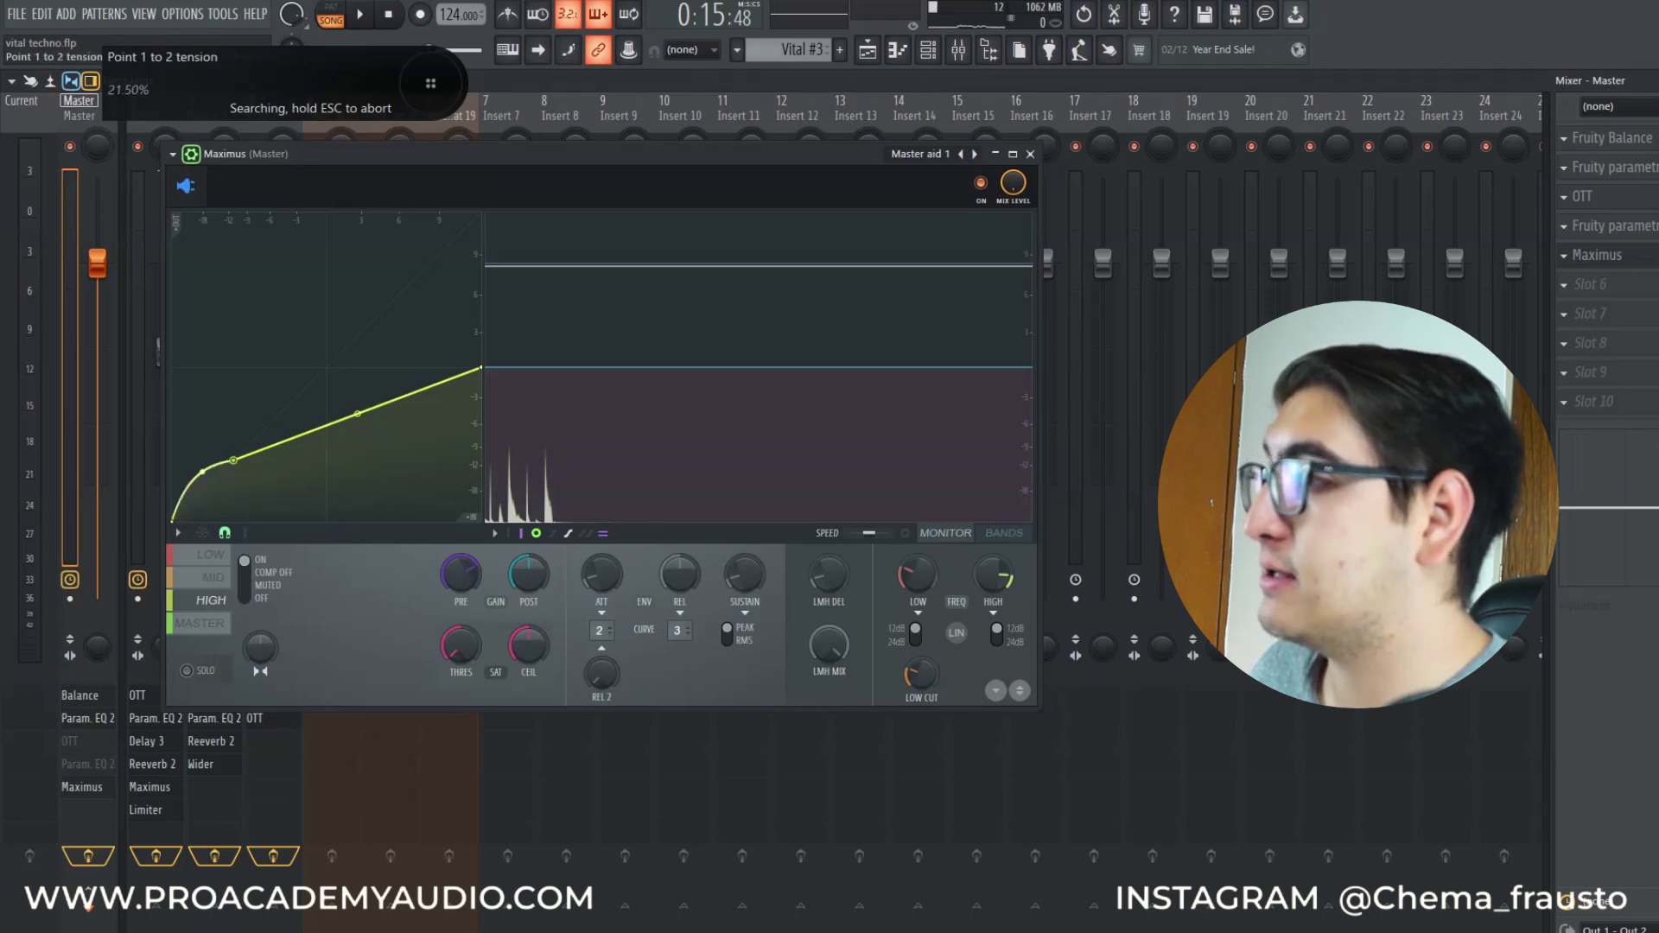
pyautogui.moveTo(358, 416); pyautogui.dragTo(358, 437)
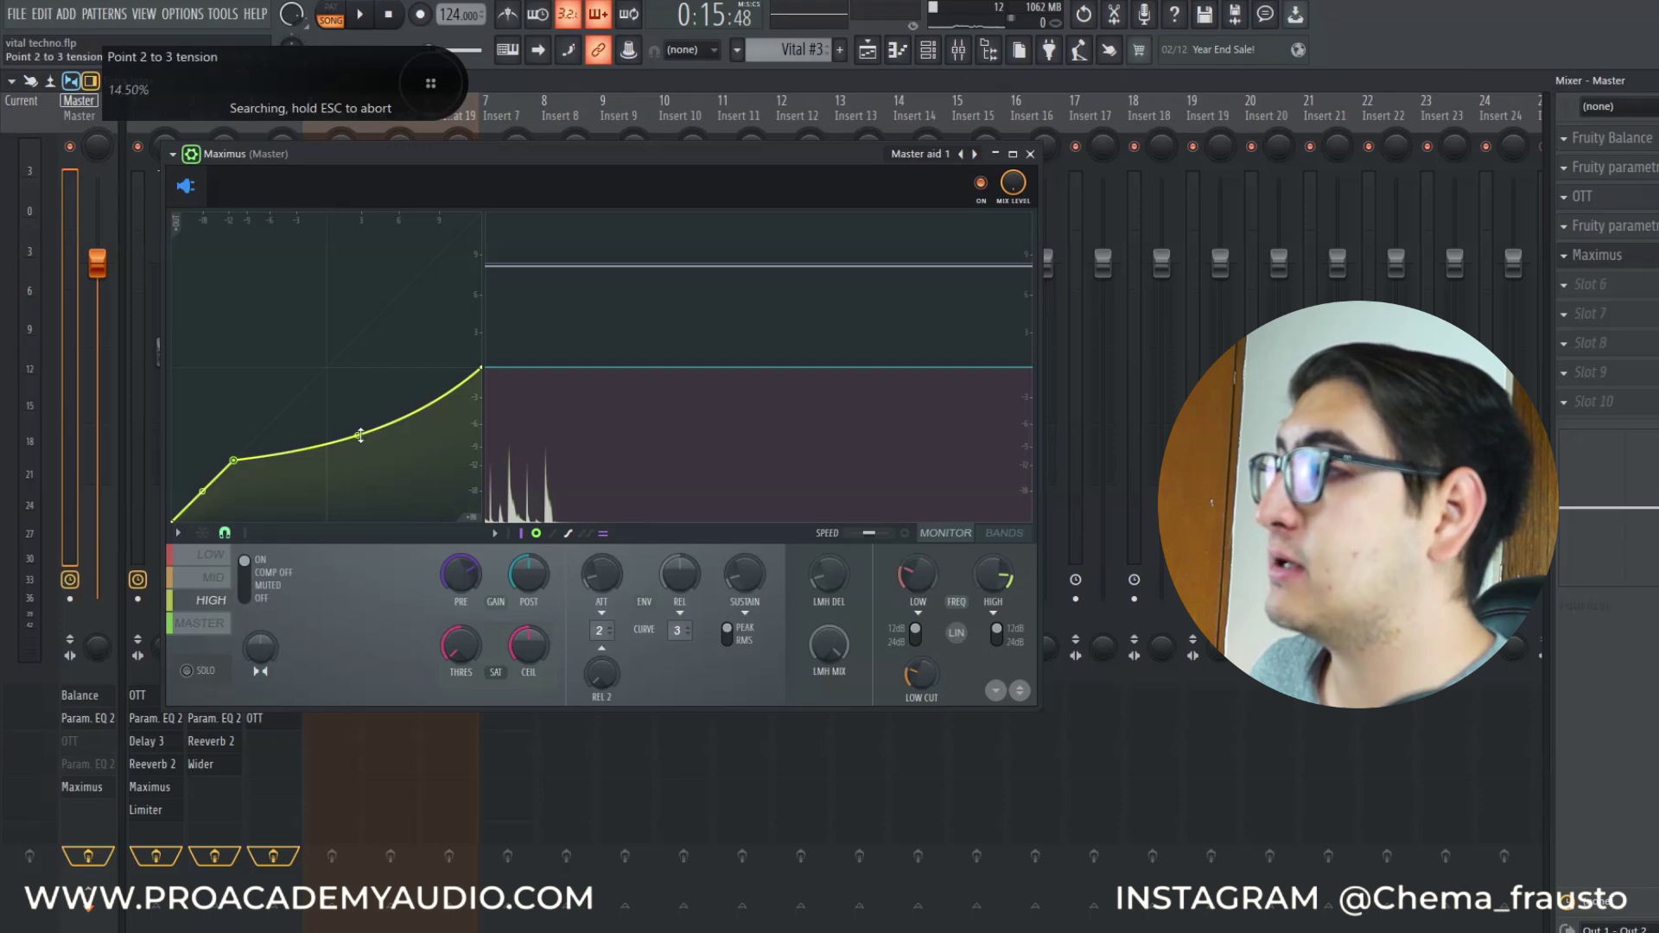
pyautogui.rightClick(361, 435)
pyautogui.moveTo(189, 509); pyautogui.dragTo(189, 527)
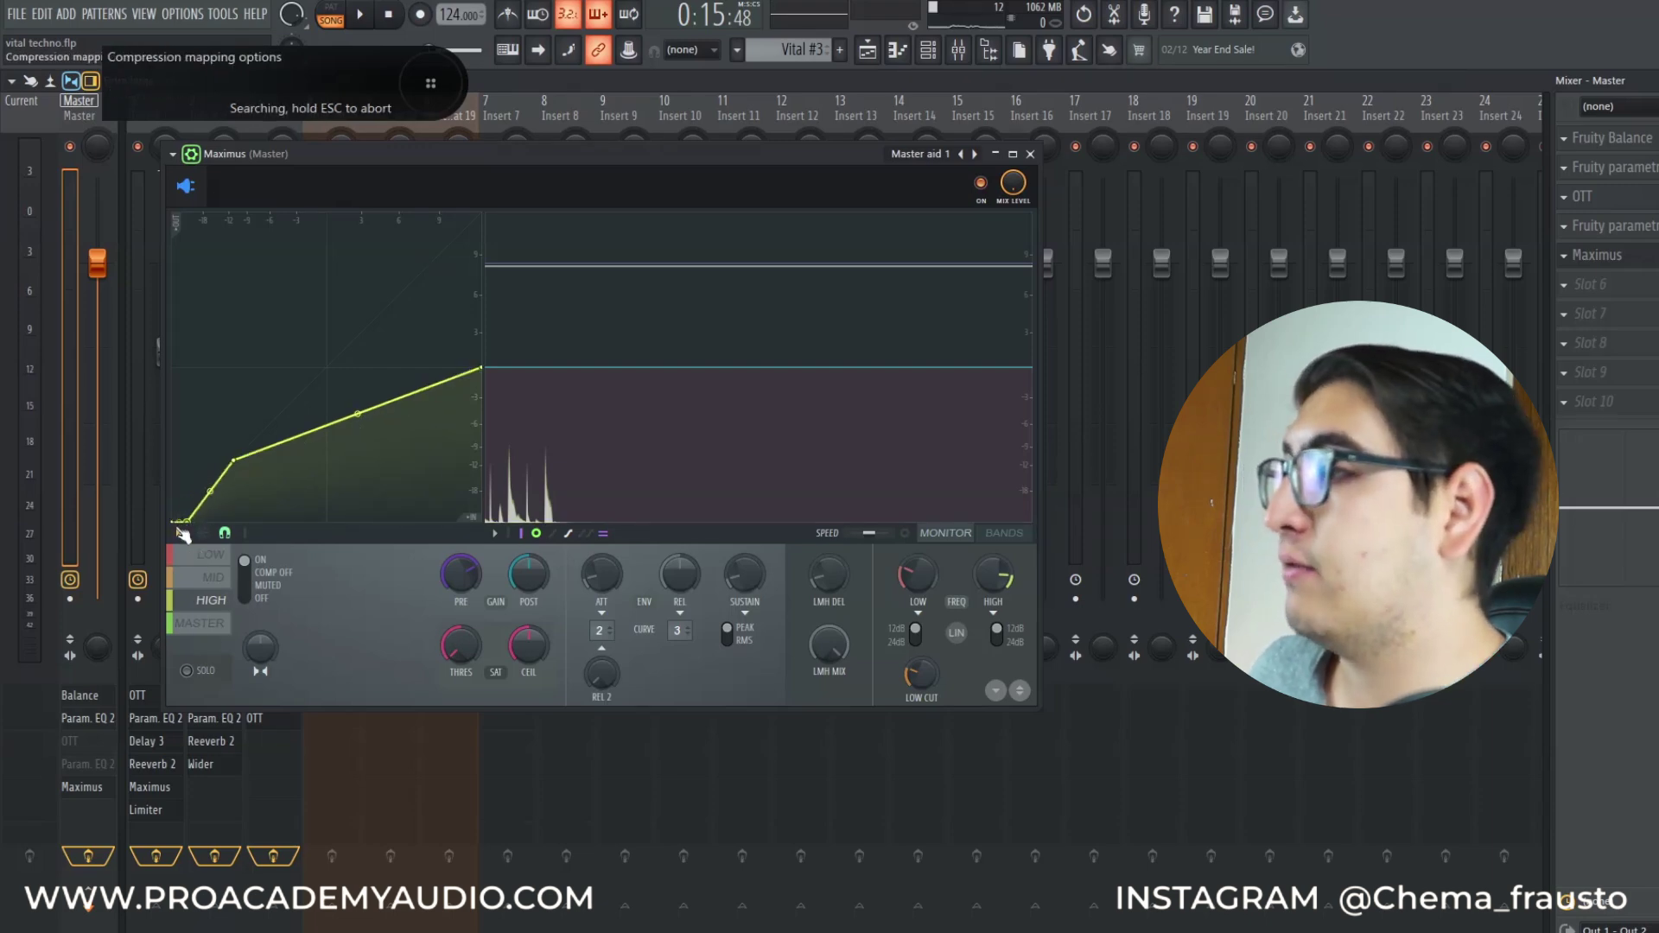
pyautogui.moveTo(357, 408); pyautogui.dragTo(358, 436)
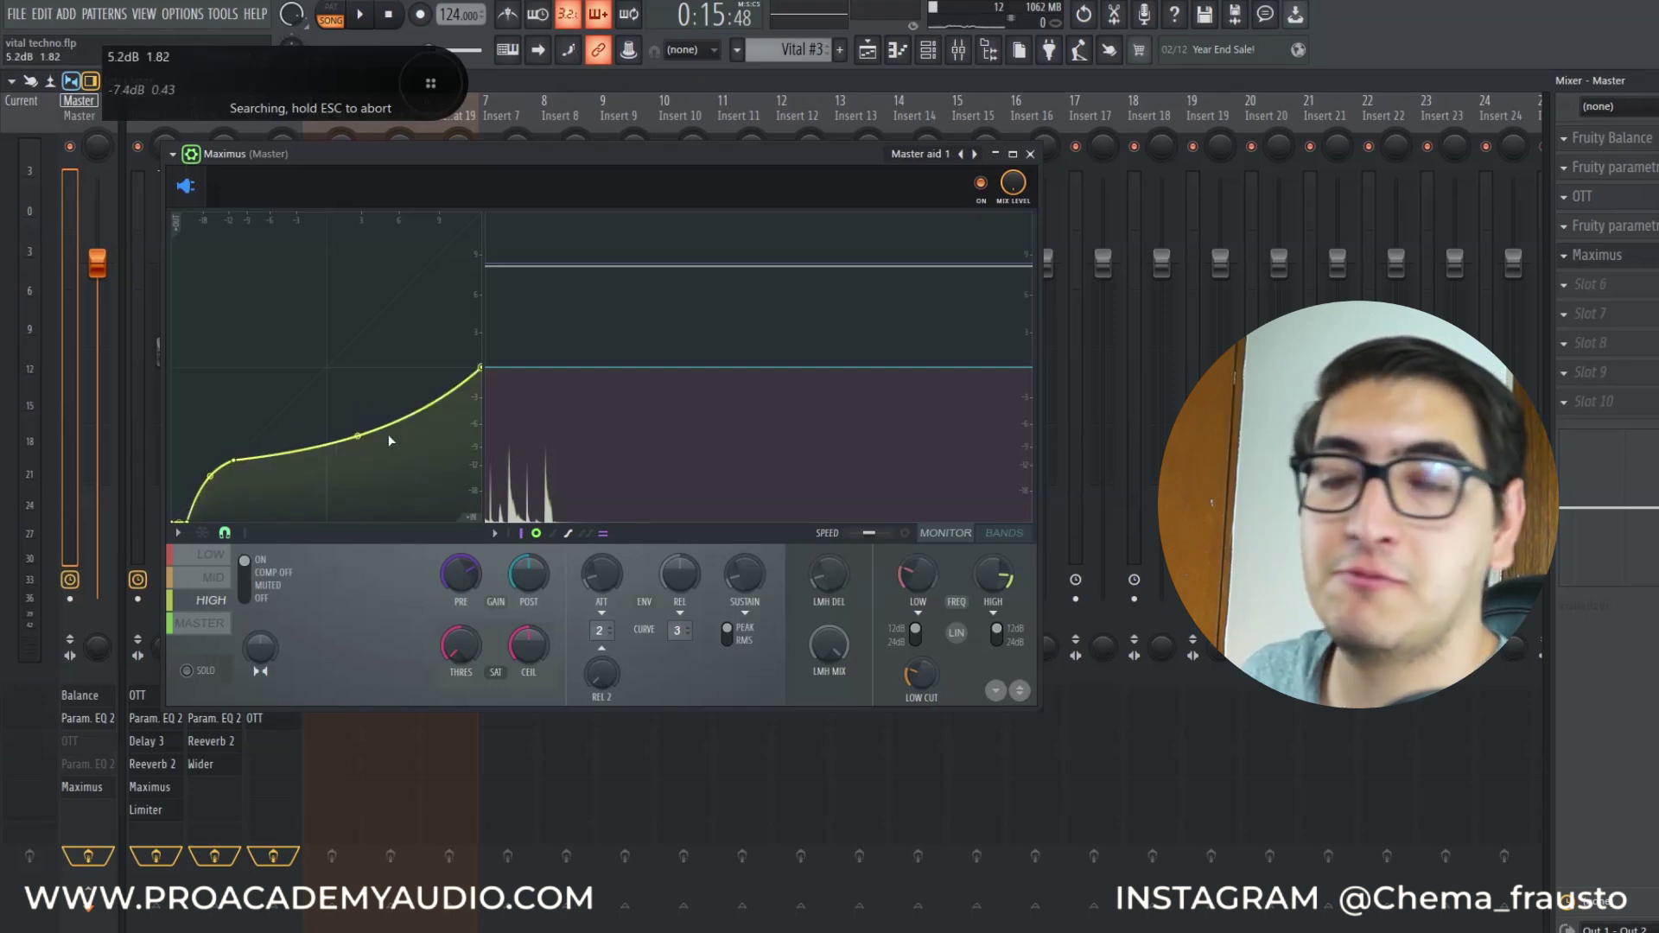
# Load the Default preset, view its low and high bands, and adjust the band crossover frequency
pyautogui.click(980, 155)
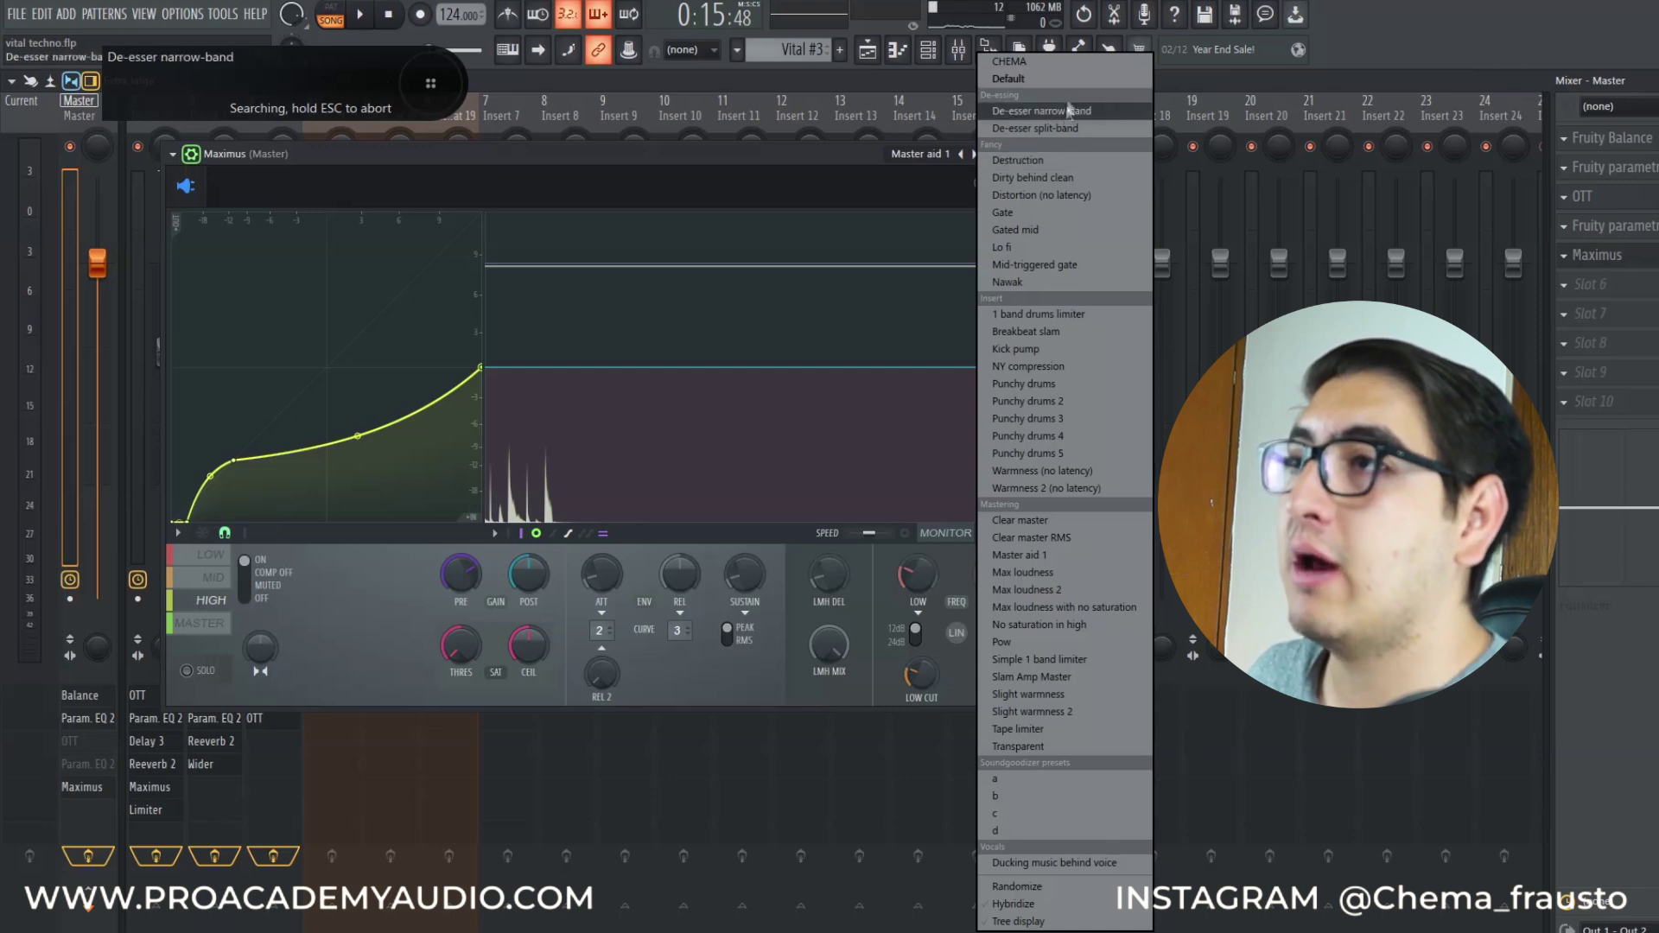
pyautogui.click(1055, 78)
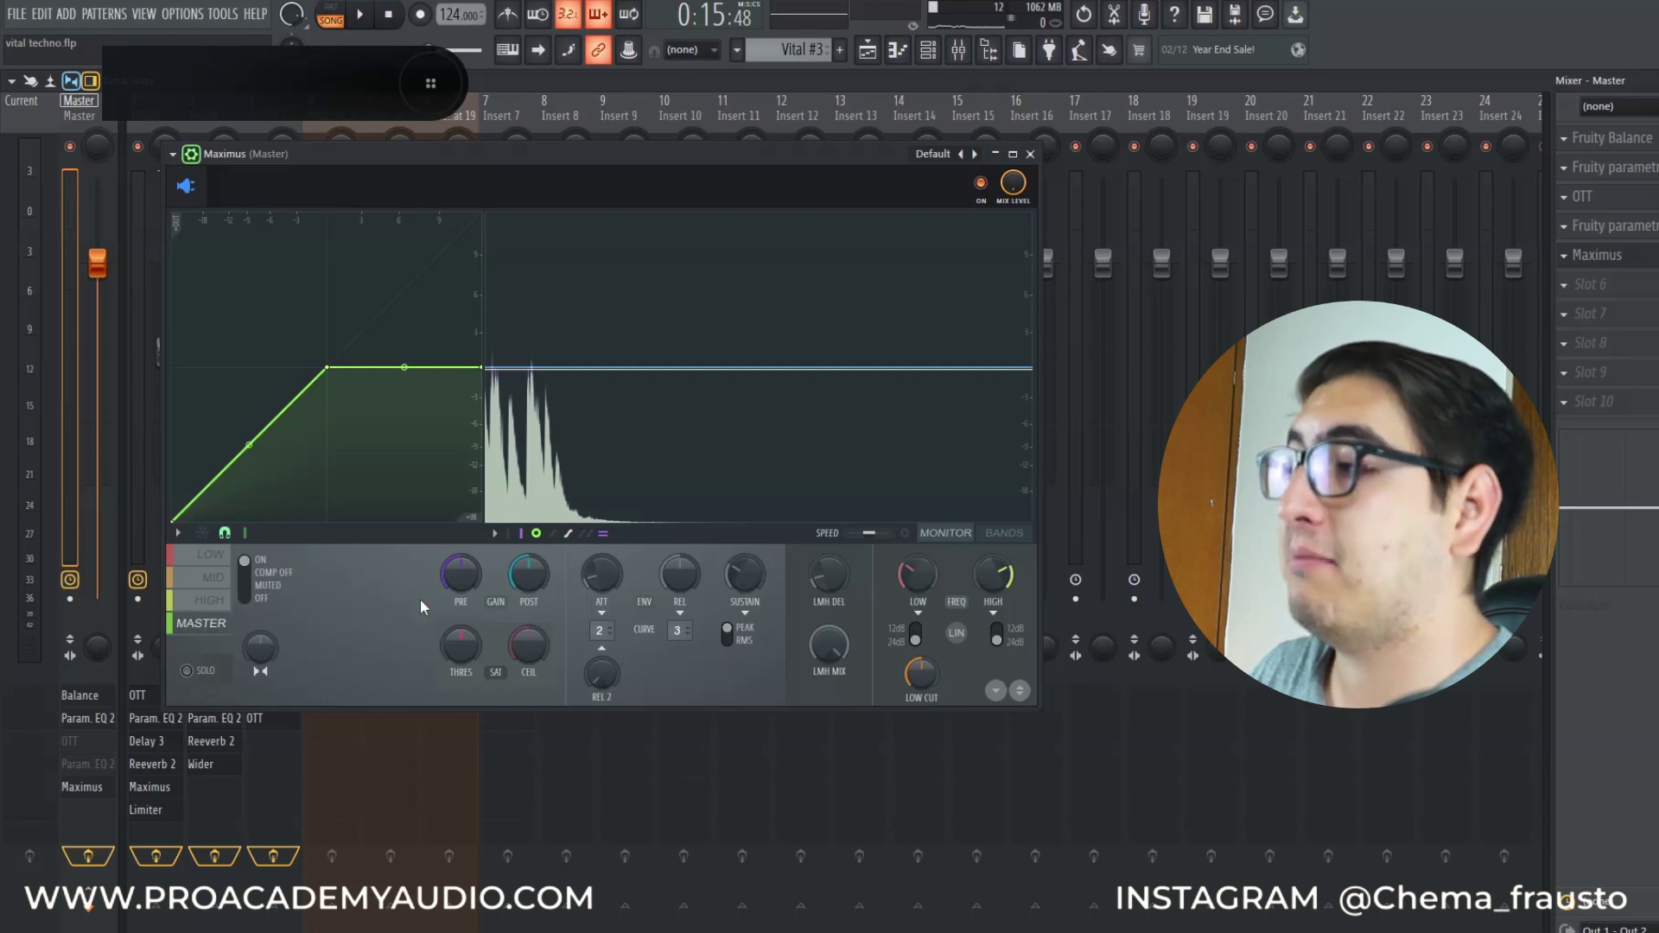
pyautogui.click(220, 558)
pyautogui.click(216, 600)
pyautogui.click(223, 561)
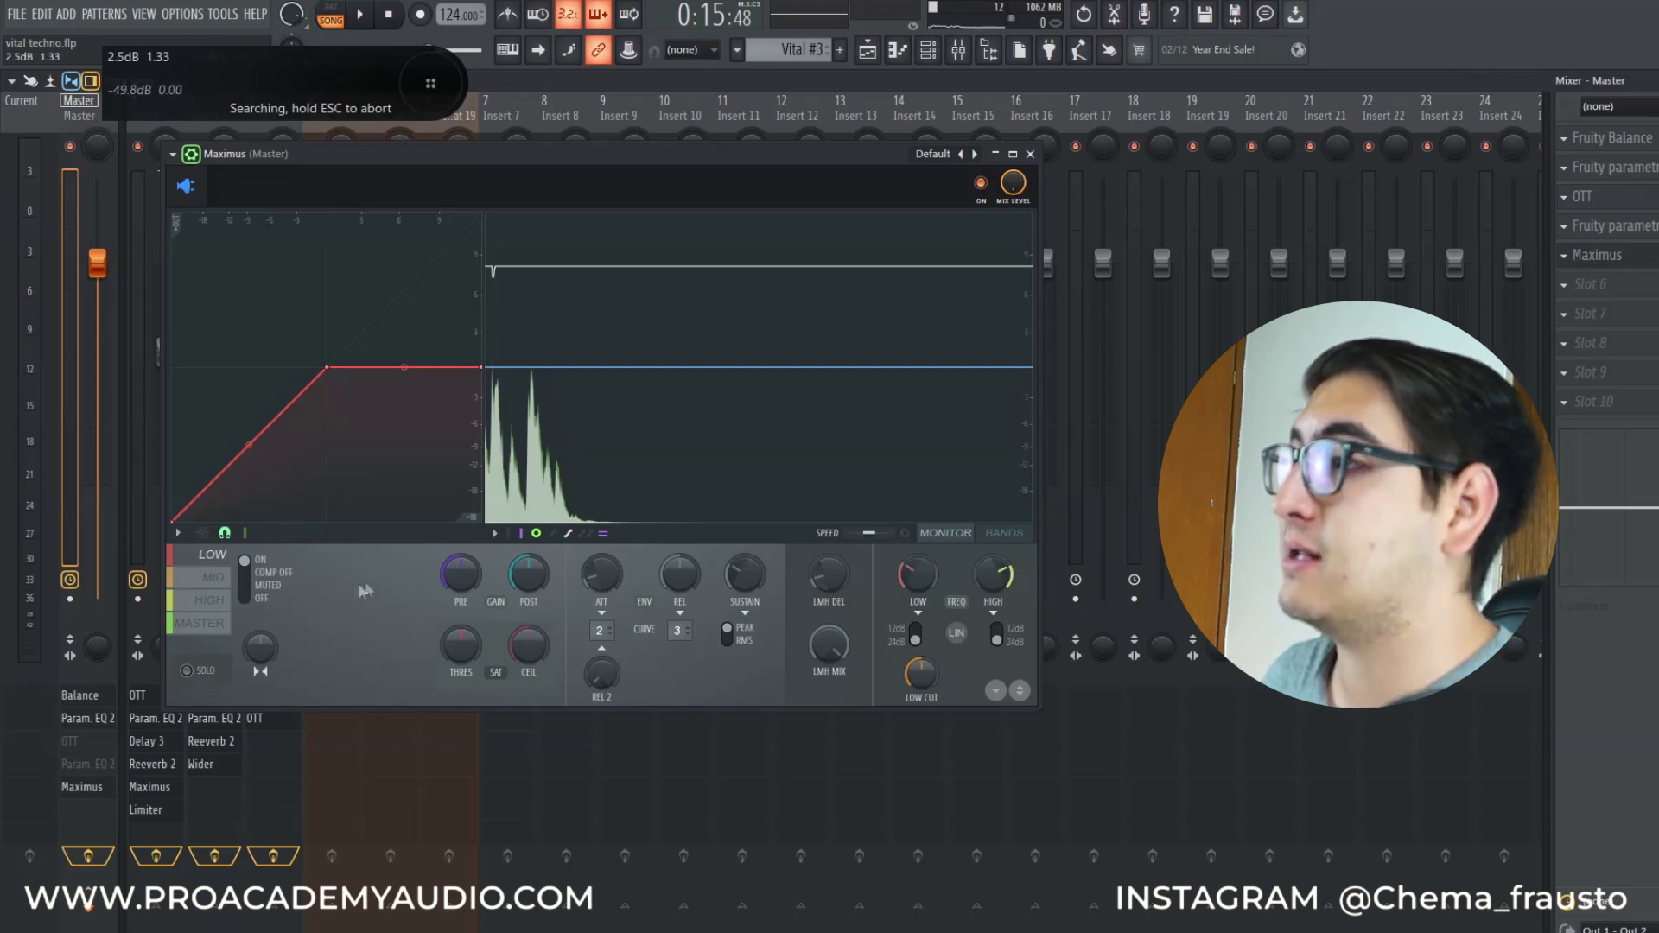
pyautogui.moveTo(925, 574); pyautogui.dragTo(925, 592)
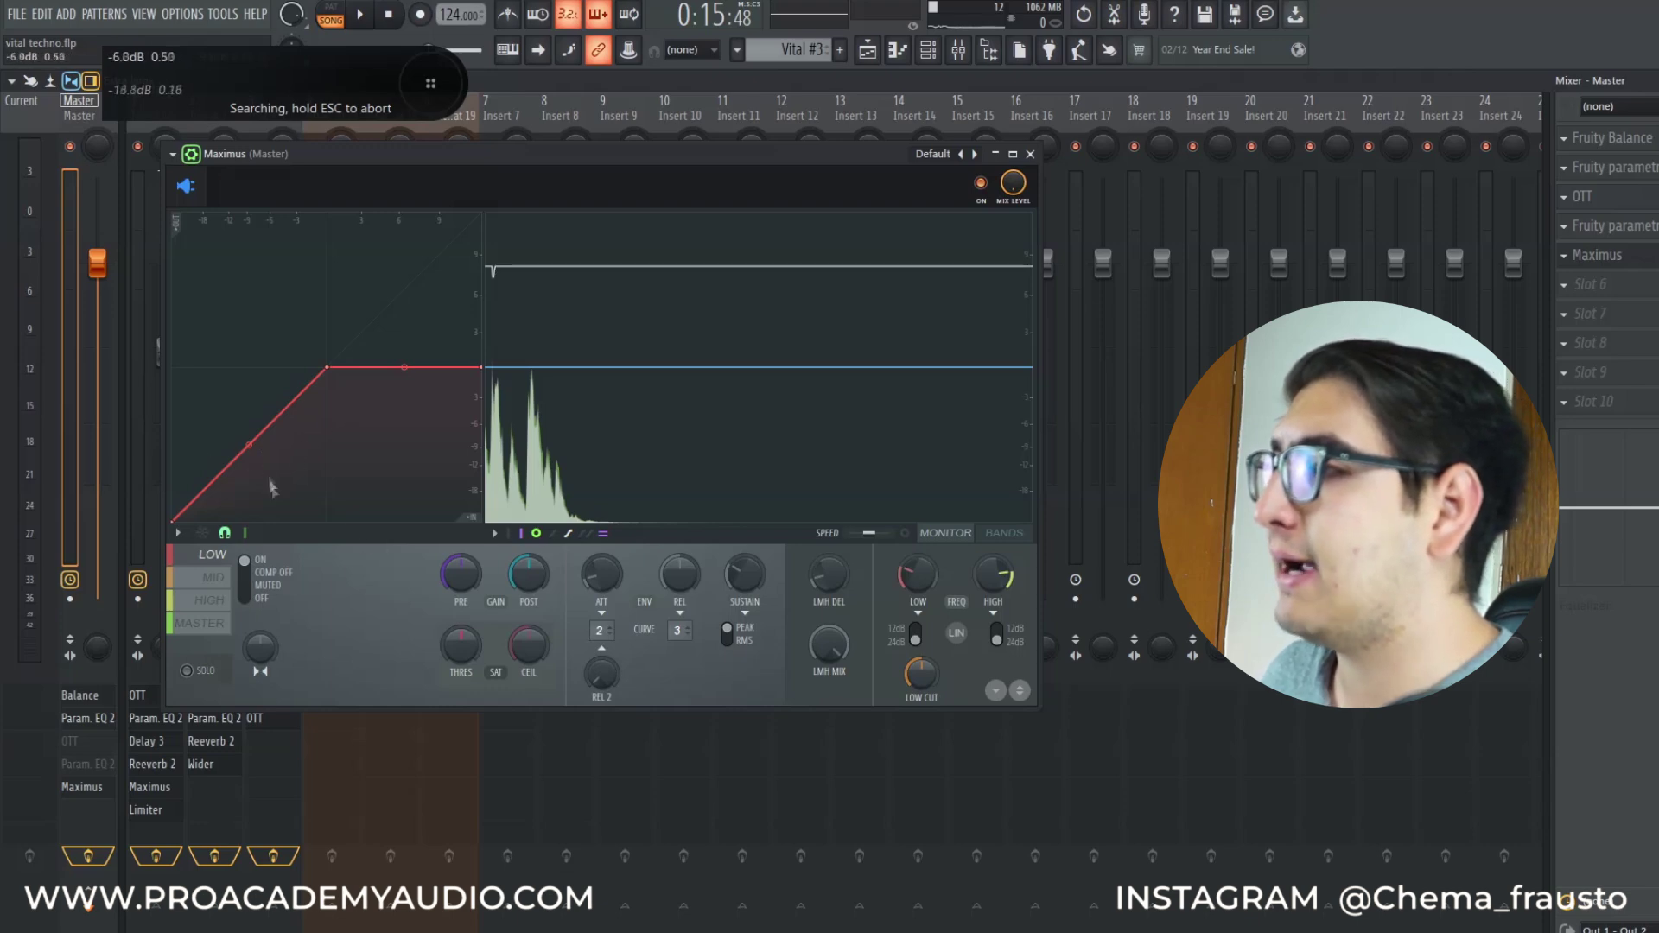
# Play the song, add a point near the low end of the low band's curve and delete the 0 dB point
pyautogui.press('space')
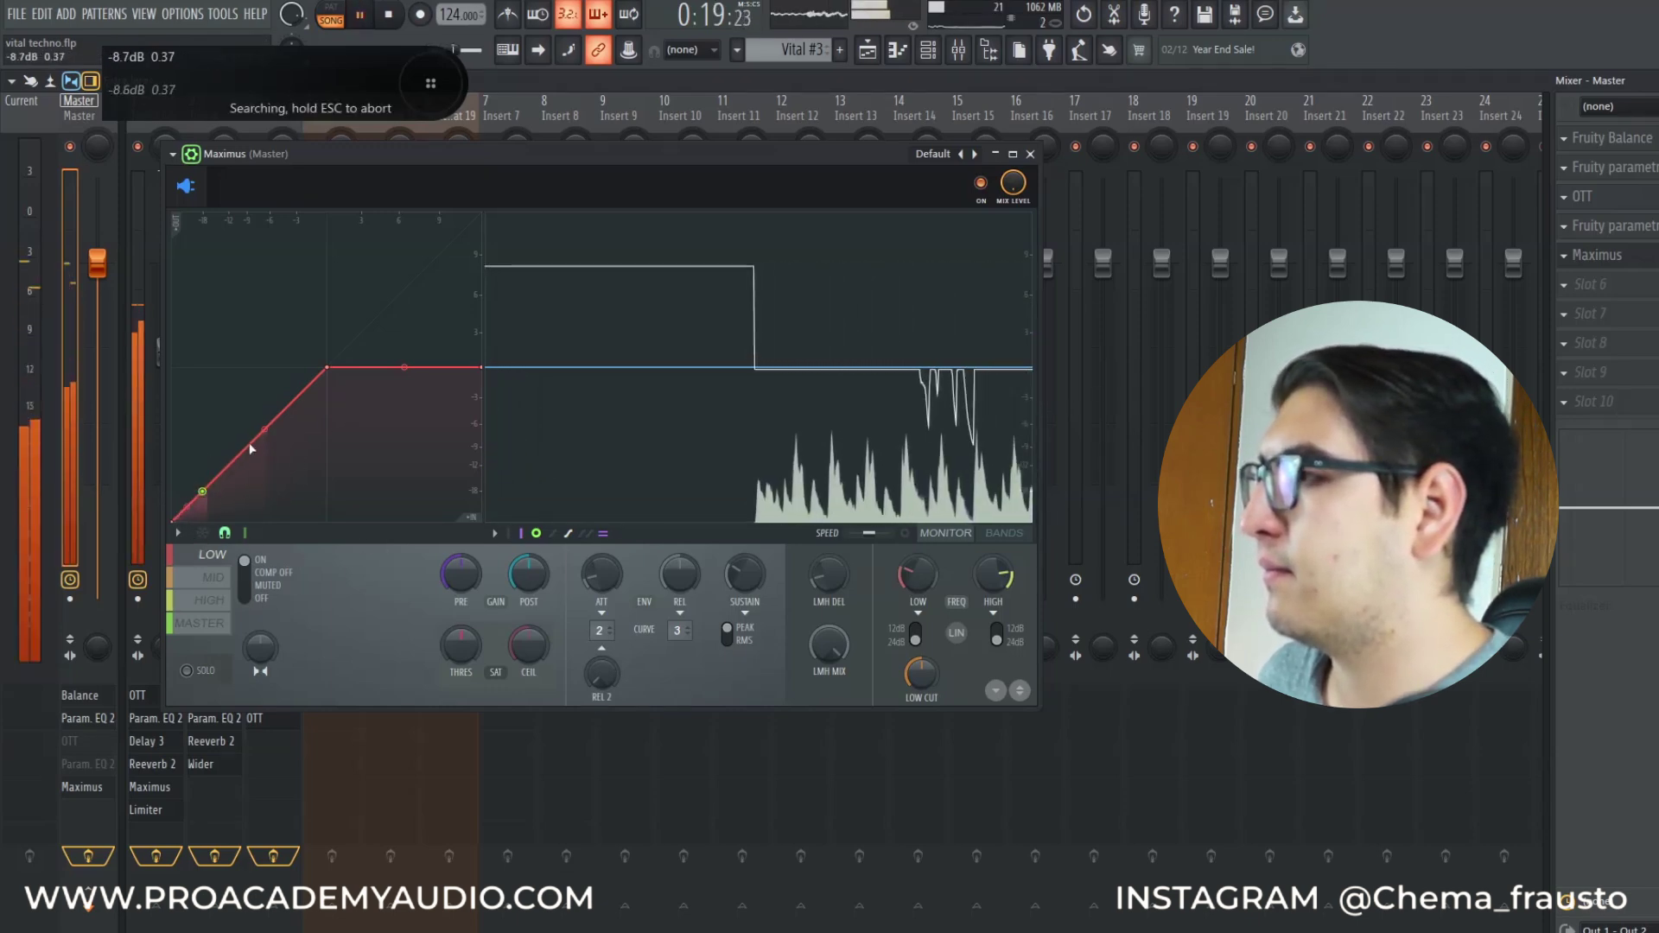
pyautogui.rightClick(326, 368)
pyautogui.click(350, 383)
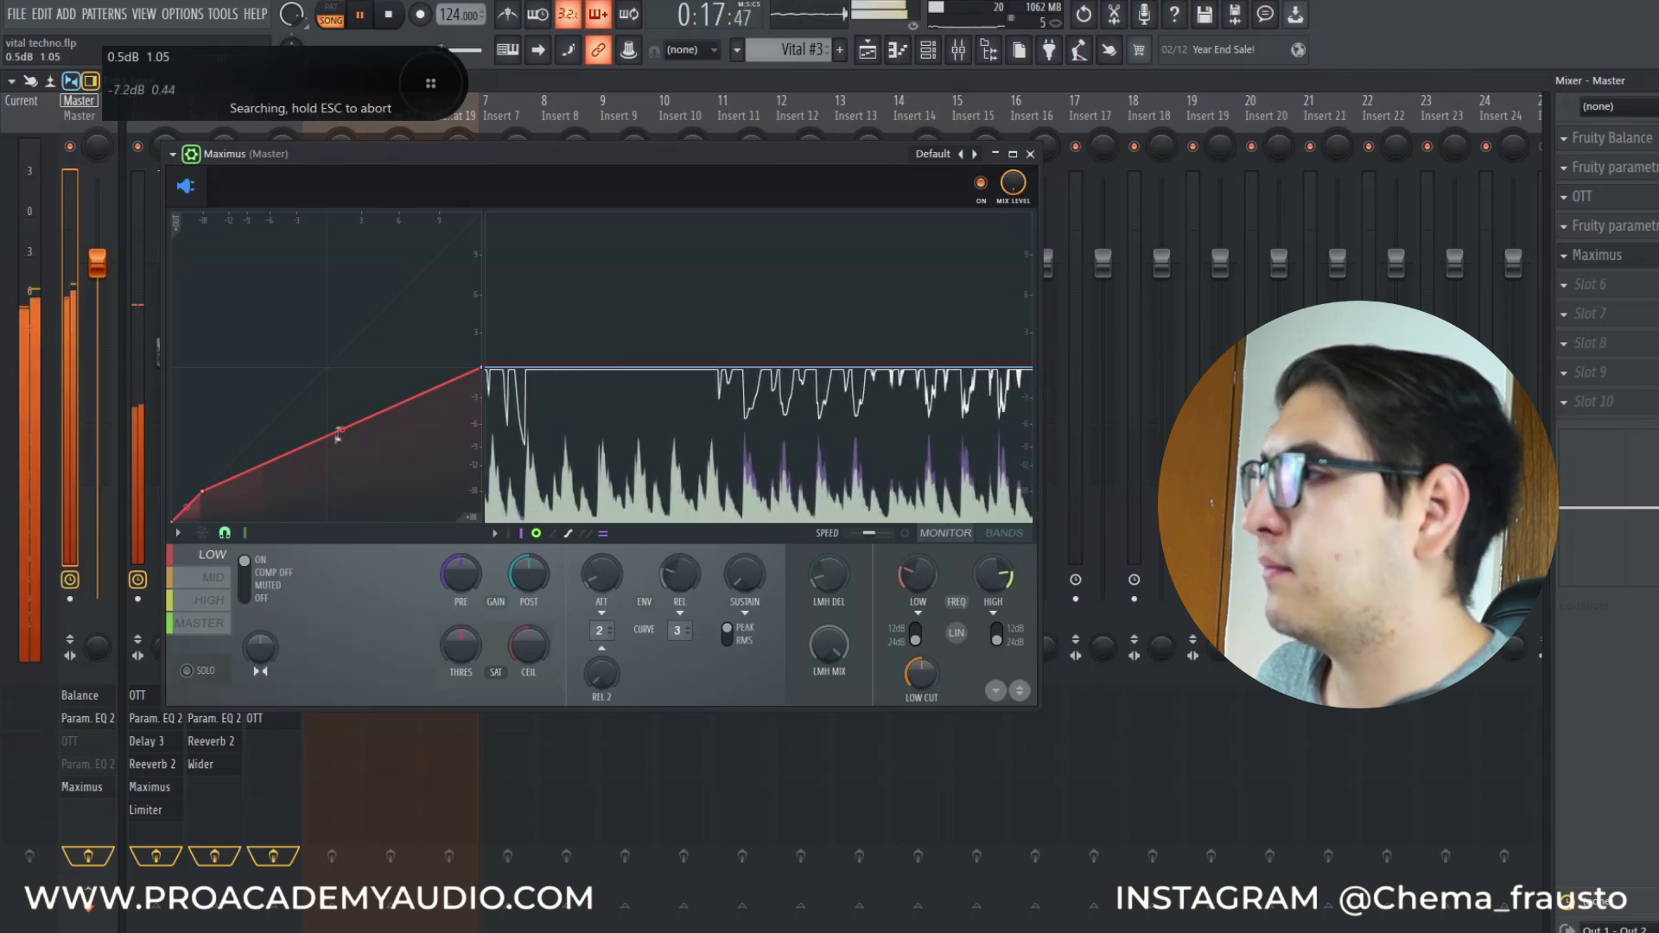
# Bend both segments of the low band's curve upward while listening, and stop playback
pyautogui.moveTo(342, 429); pyautogui.dragTo(341, 415)
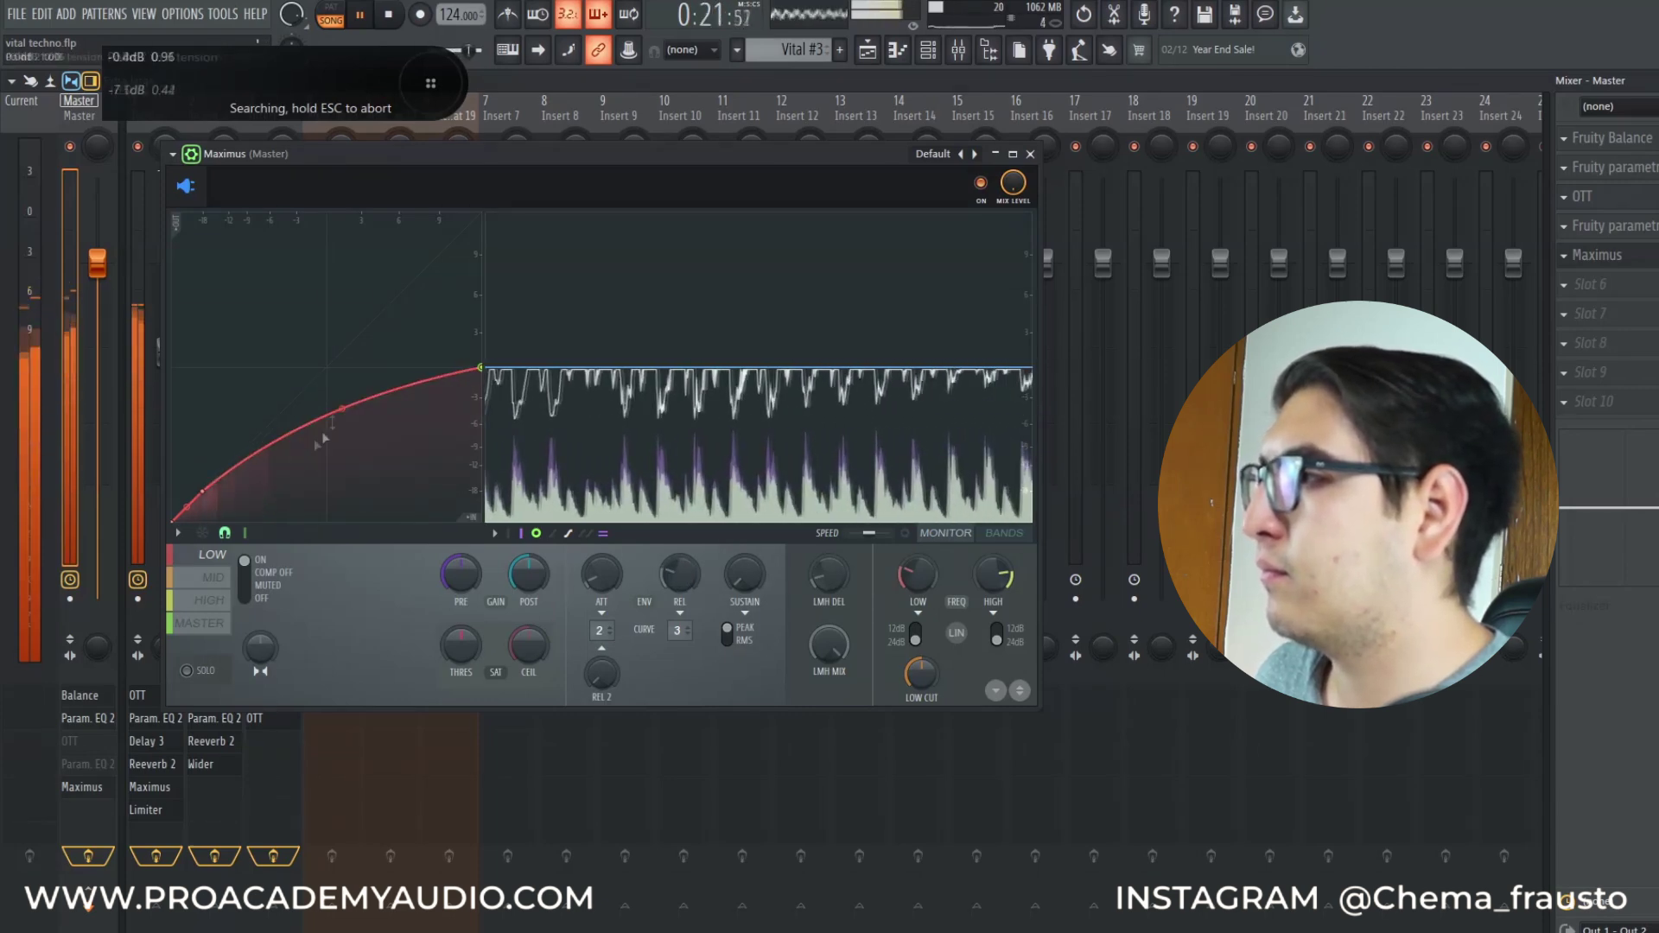
pyautogui.moveTo(187, 501); pyautogui.dragTo(186, 498)
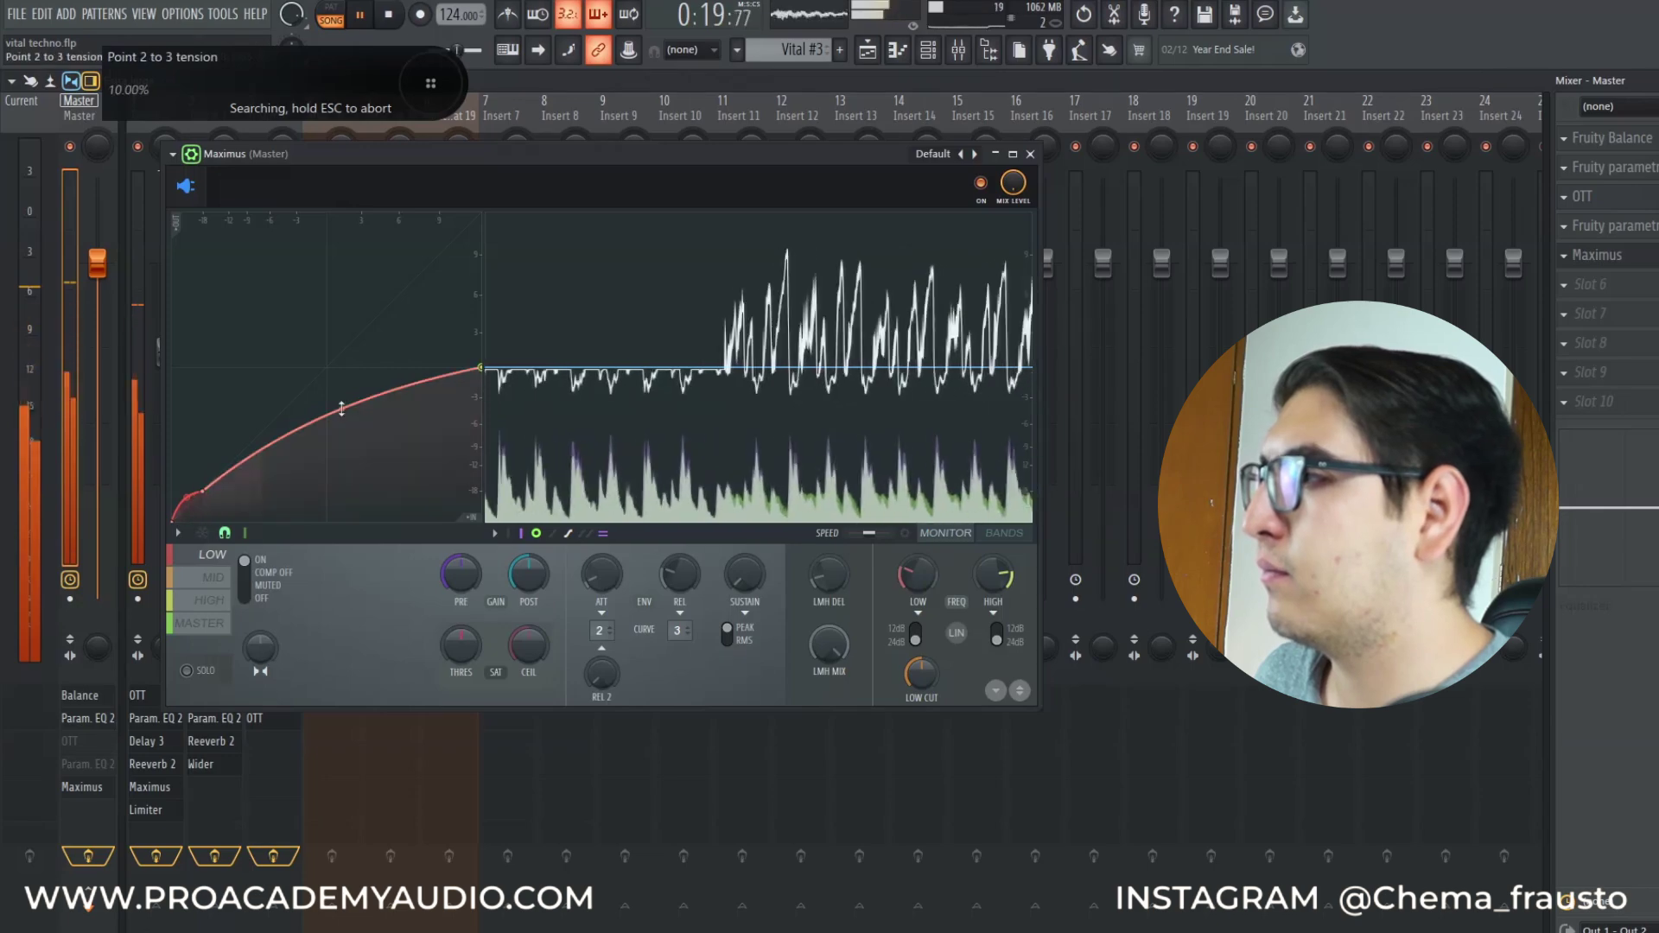
pyautogui.press('space')
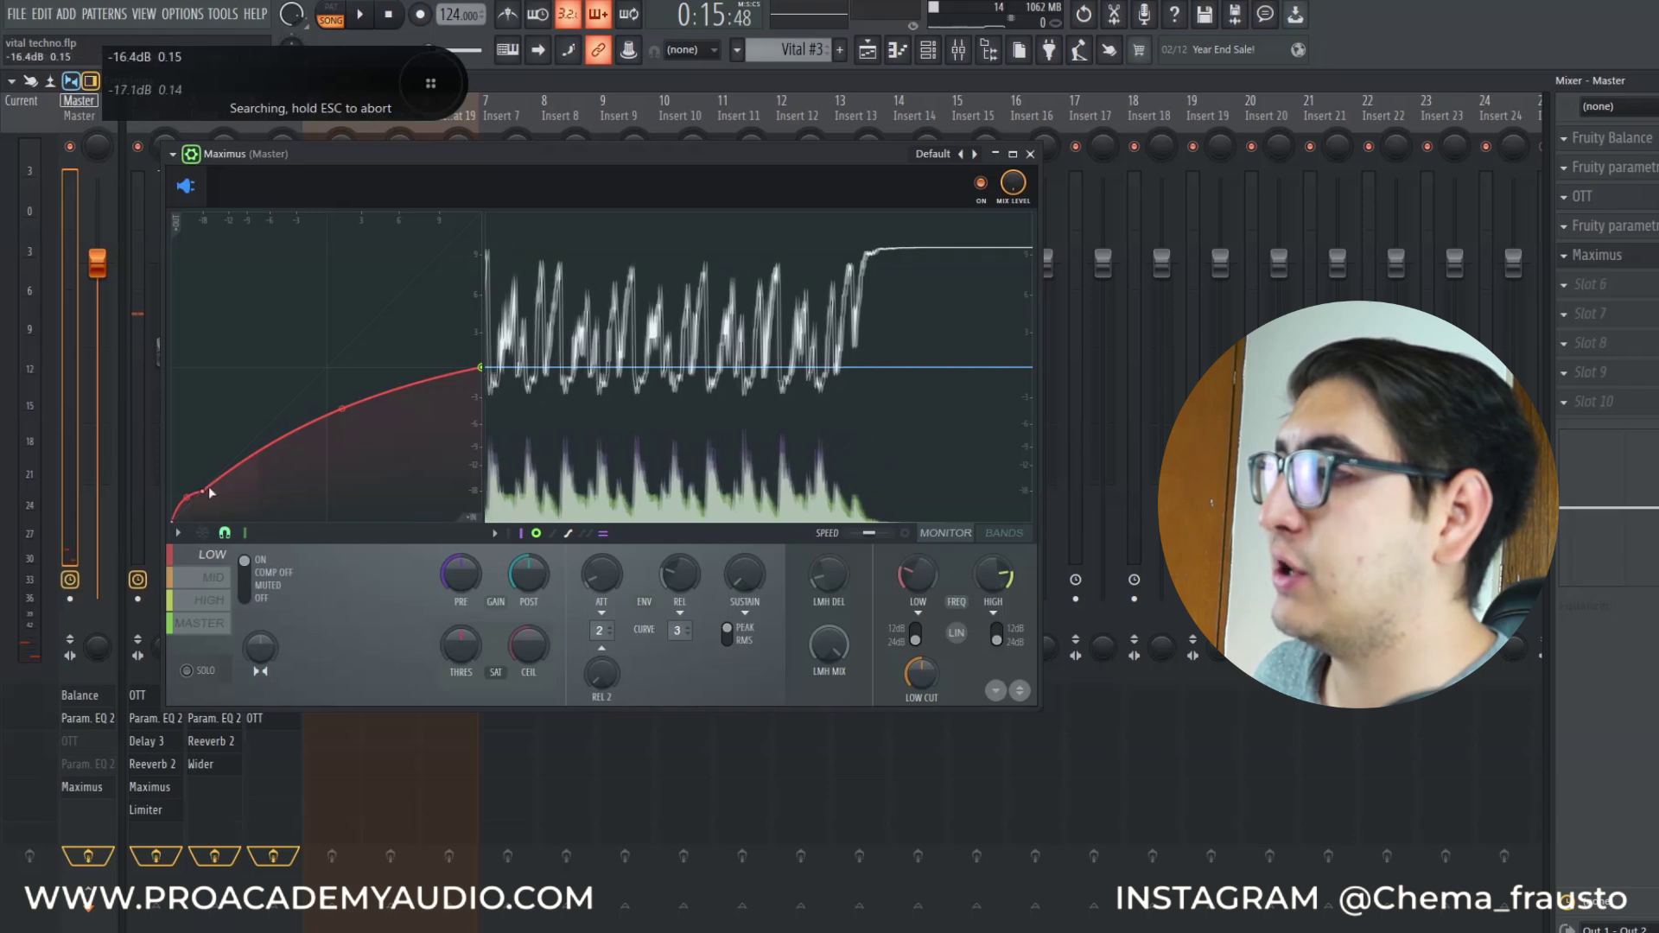
pyautogui.click(536, 535)
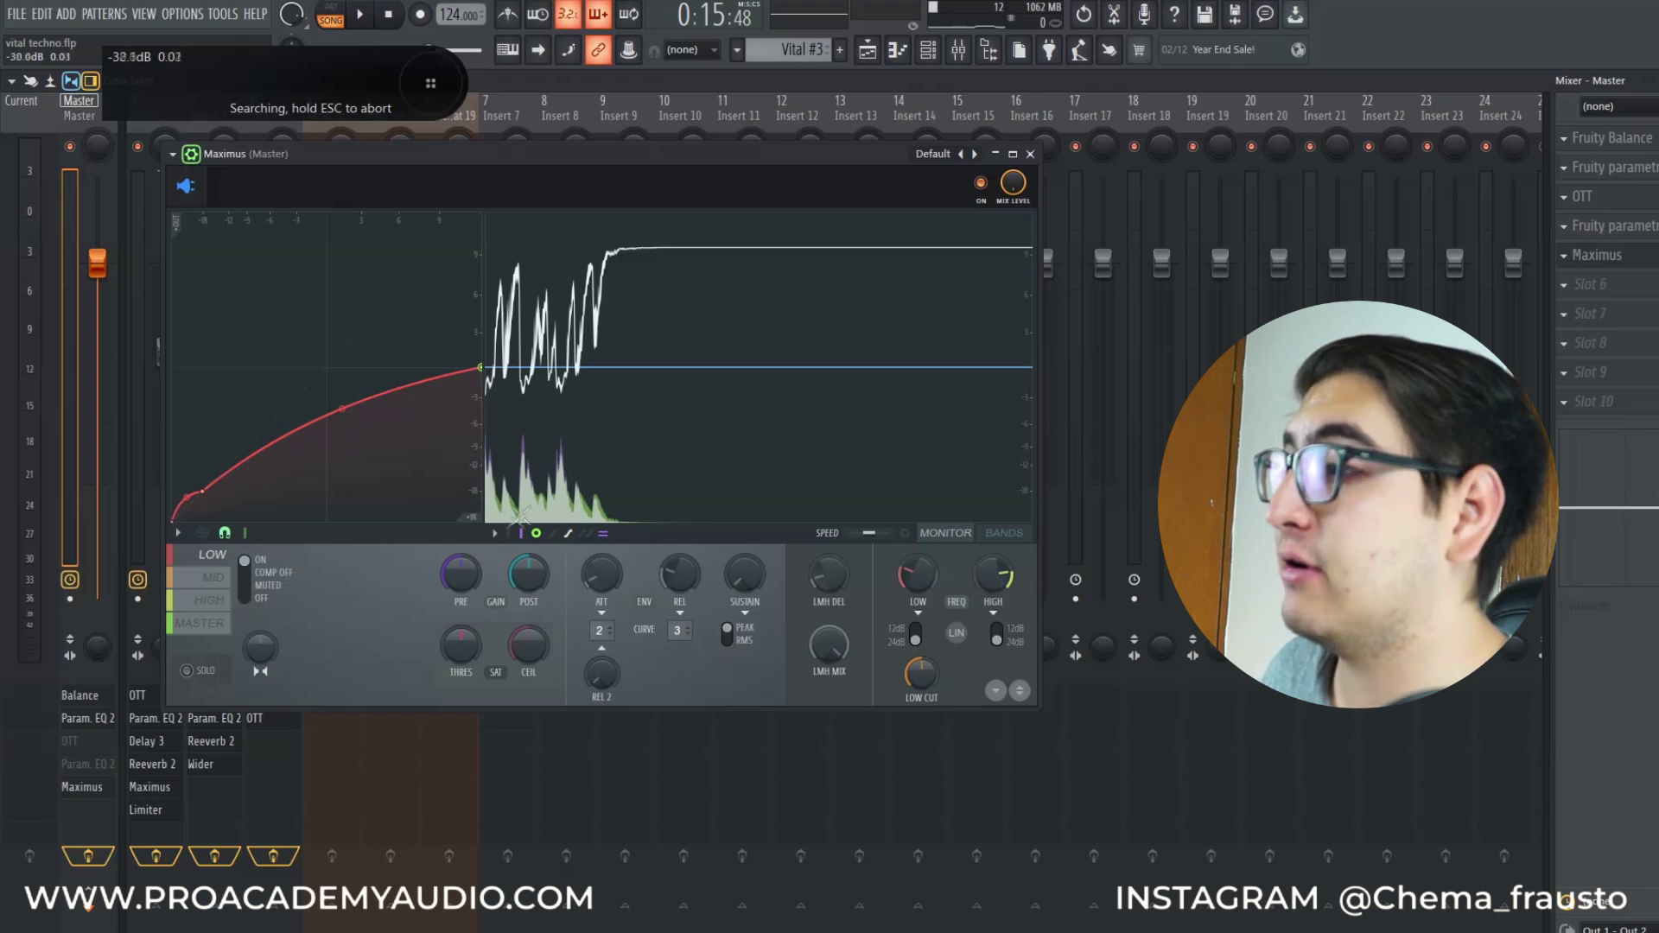
# Play the song and give the mid band's curve a lower knee by adding a point, deleting the 0 dB point and lowering the end point
pyautogui.click(216, 579)
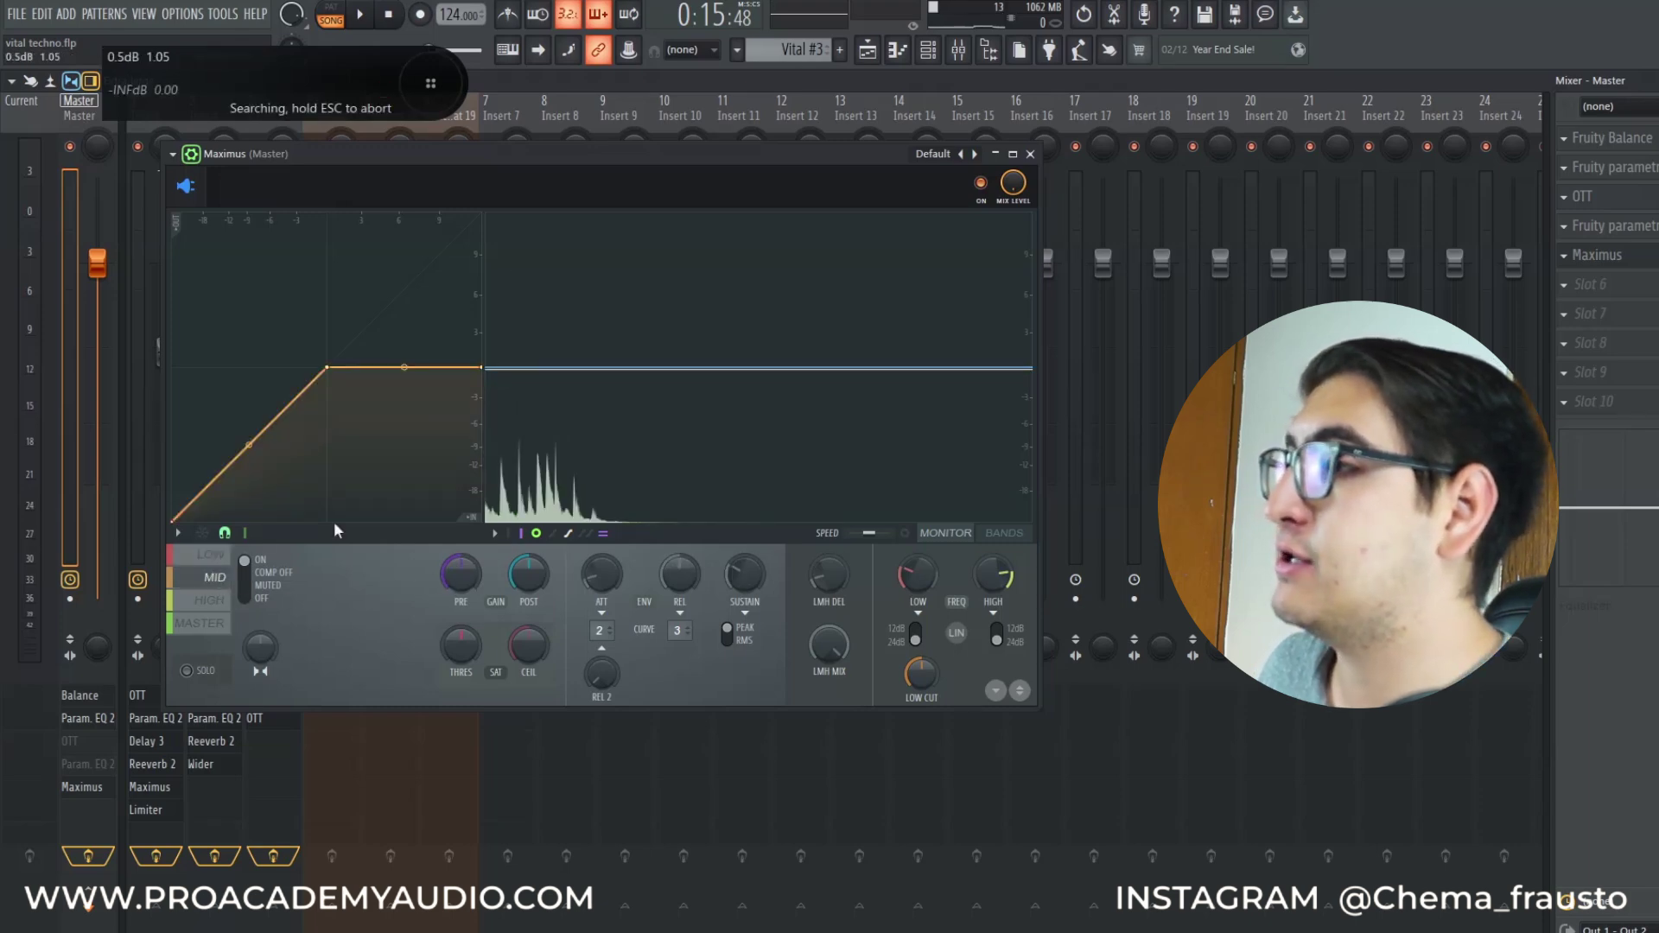
pyautogui.press('space')
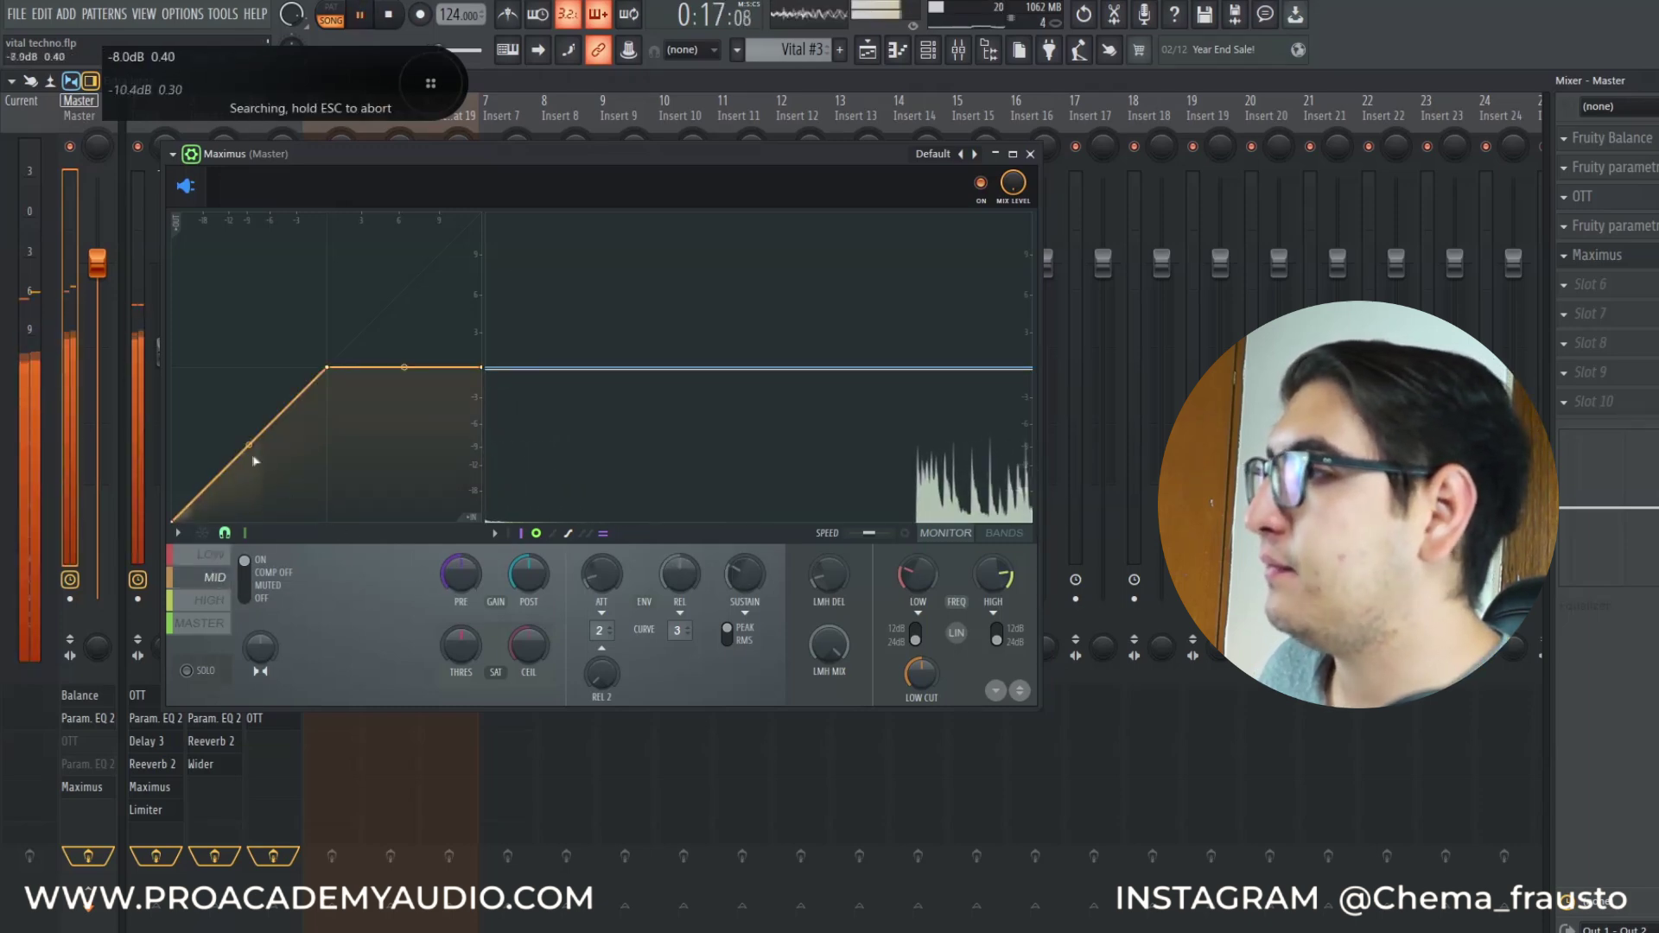
pyautogui.moveTo(226, 464); pyautogui.dragTo(202, 475)
pyautogui.rightClick(331, 369)
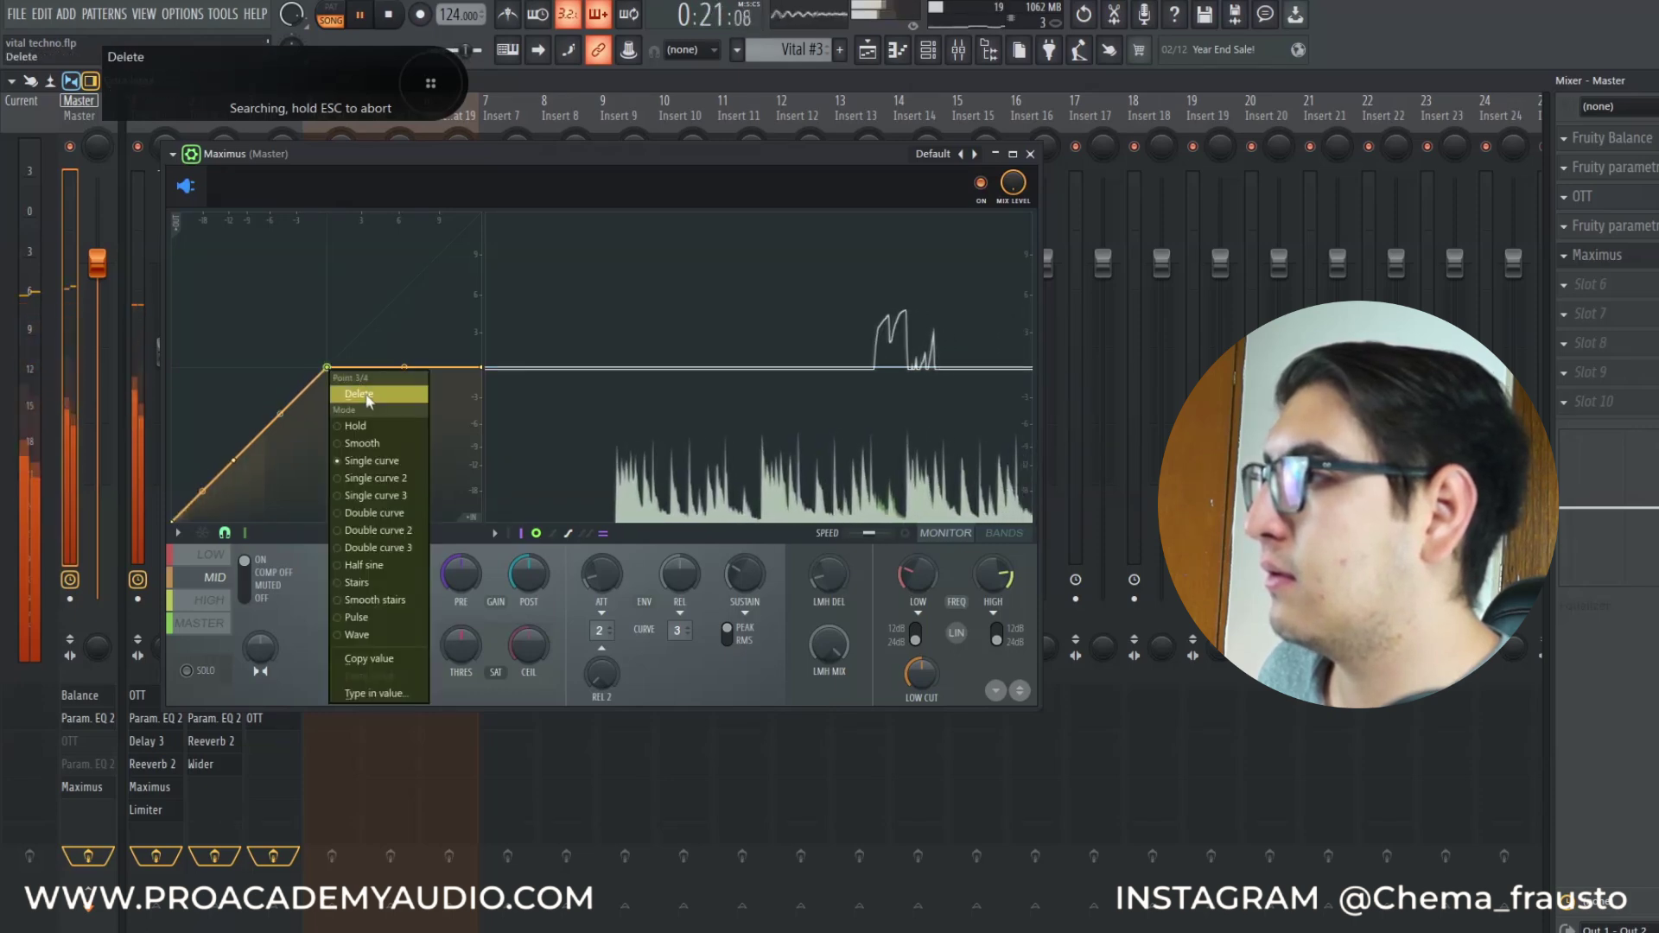
pyautogui.click(363, 385)
pyautogui.moveTo(481, 369); pyautogui.dragTo(482, 446)
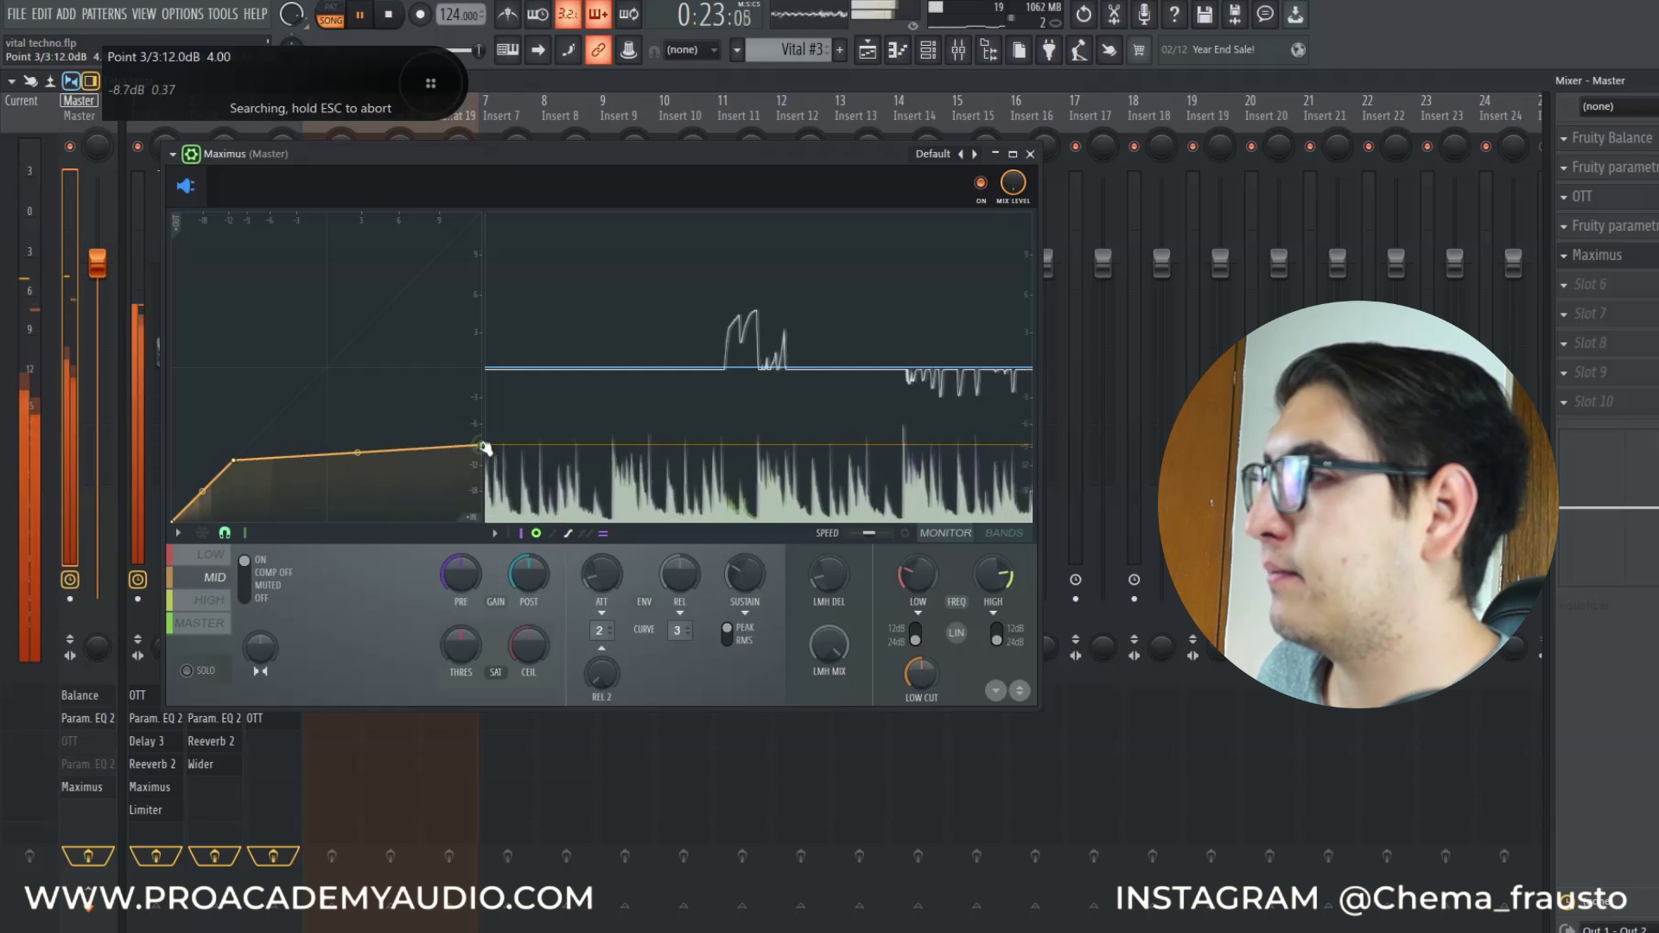
# Bend the upper segment of the mid band's curve upward and try its sustain and release settings while listening
pyautogui.moveTo(352, 453); pyautogui.dragTo(354, 435)
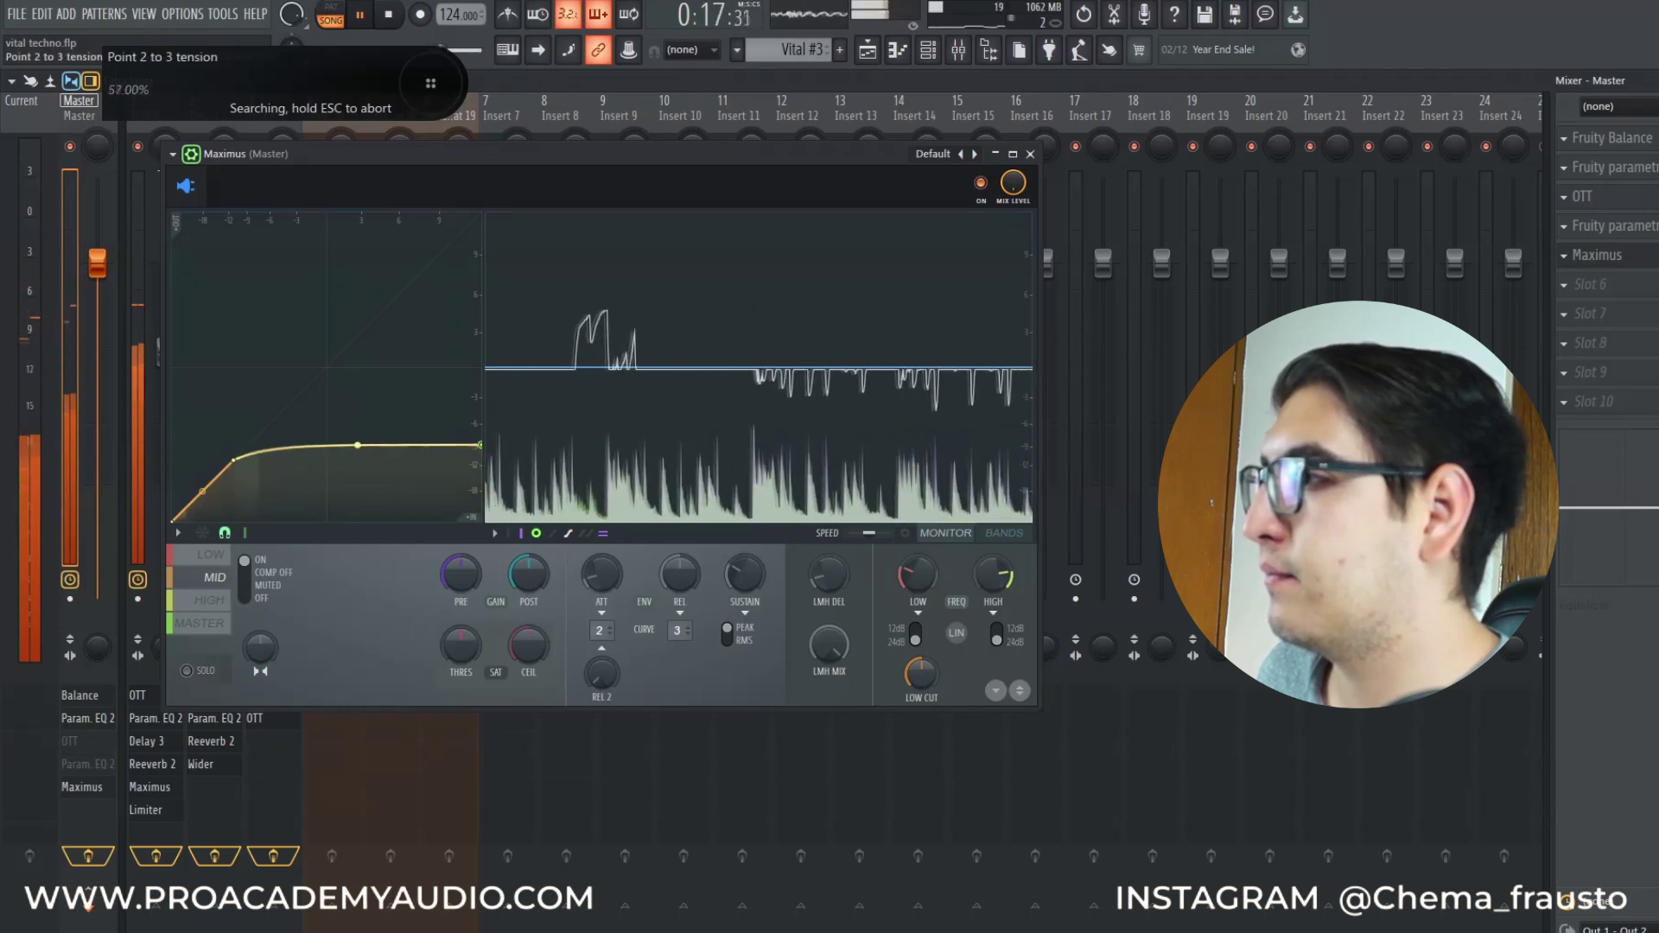
pyautogui.moveTo(742, 577); pyautogui.dragTo(742, 638)
pyautogui.moveTo(680, 578); pyautogui.dragTo(602, 590)
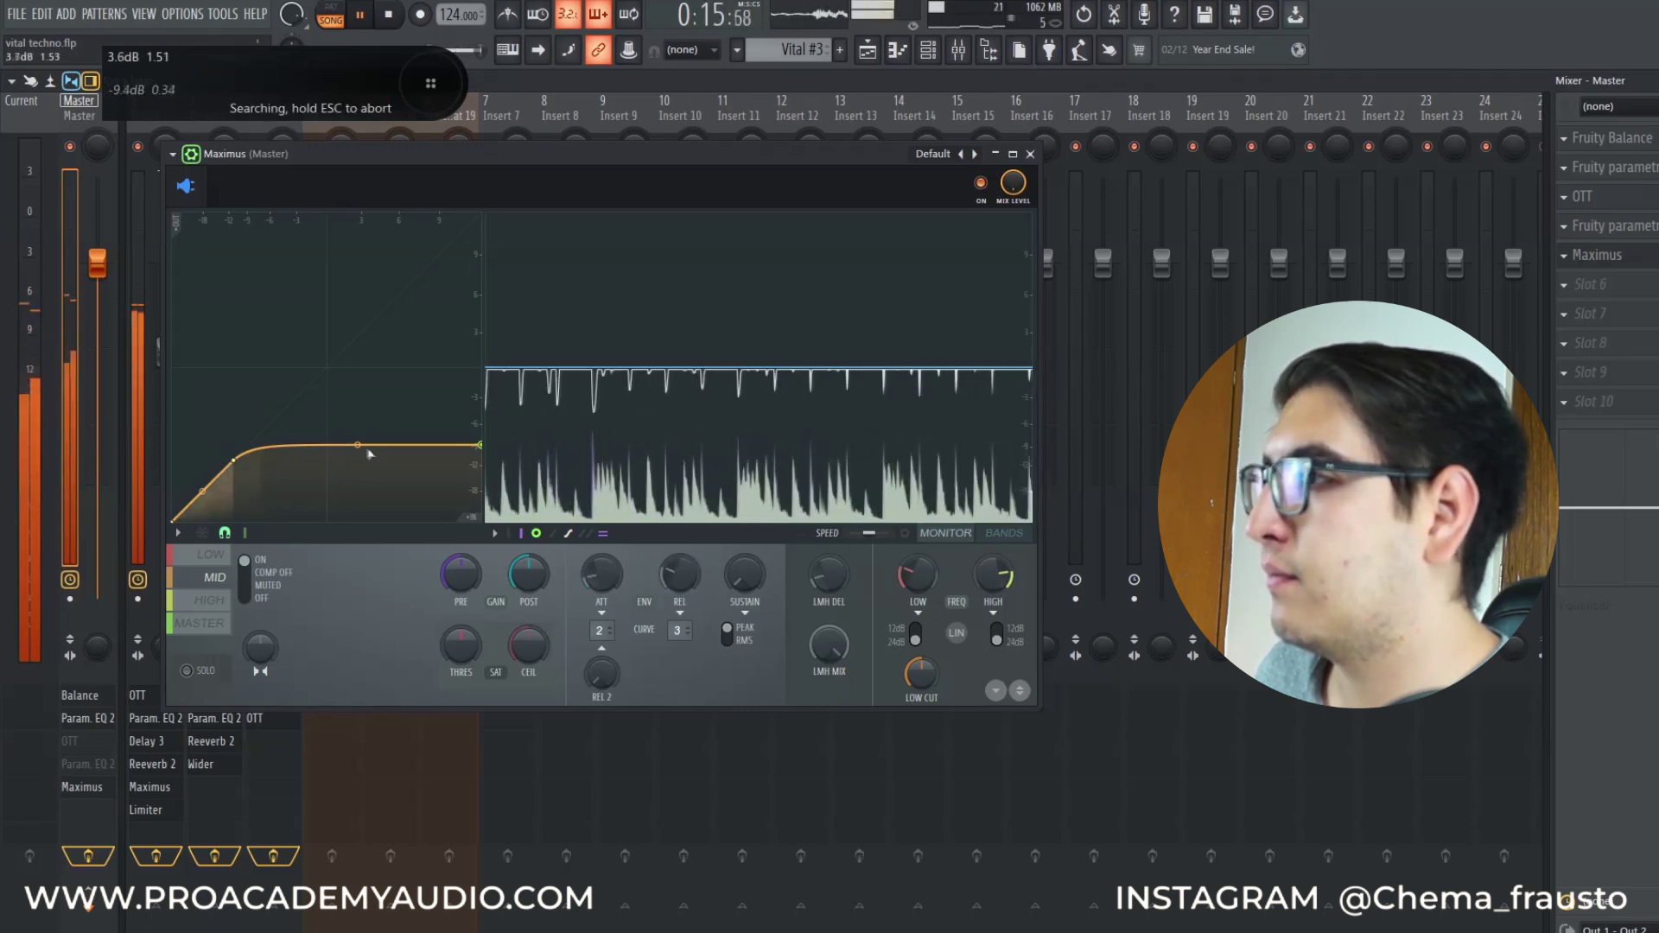
# Raise the end point of the mid band's curve, rebalance its upper segment's tension and increase the band's pre gain
pyautogui.moveTo(486, 442); pyautogui.dragTo(486, 444)
pyautogui.moveTo(357, 445); pyautogui.dragTo(358, 447)
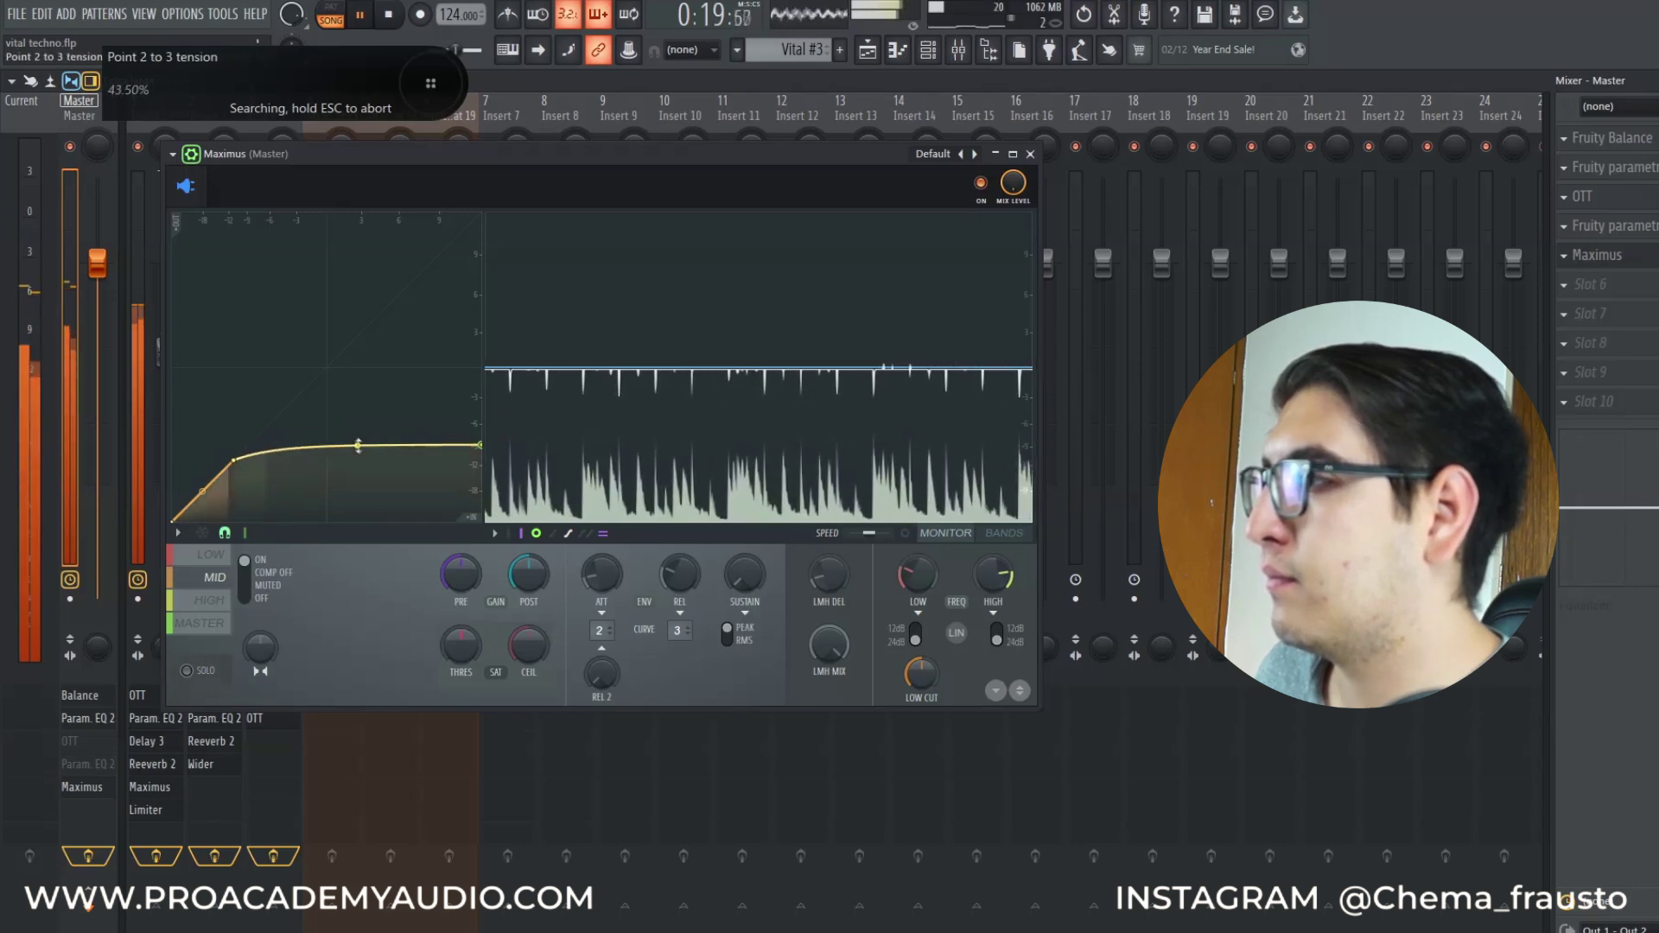
pyautogui.moveTo(484, 445); pyautogui.dragTo(484, 415)
pyautogui.moveTo(358, 416); pyautogui.dragTo(358, 422)
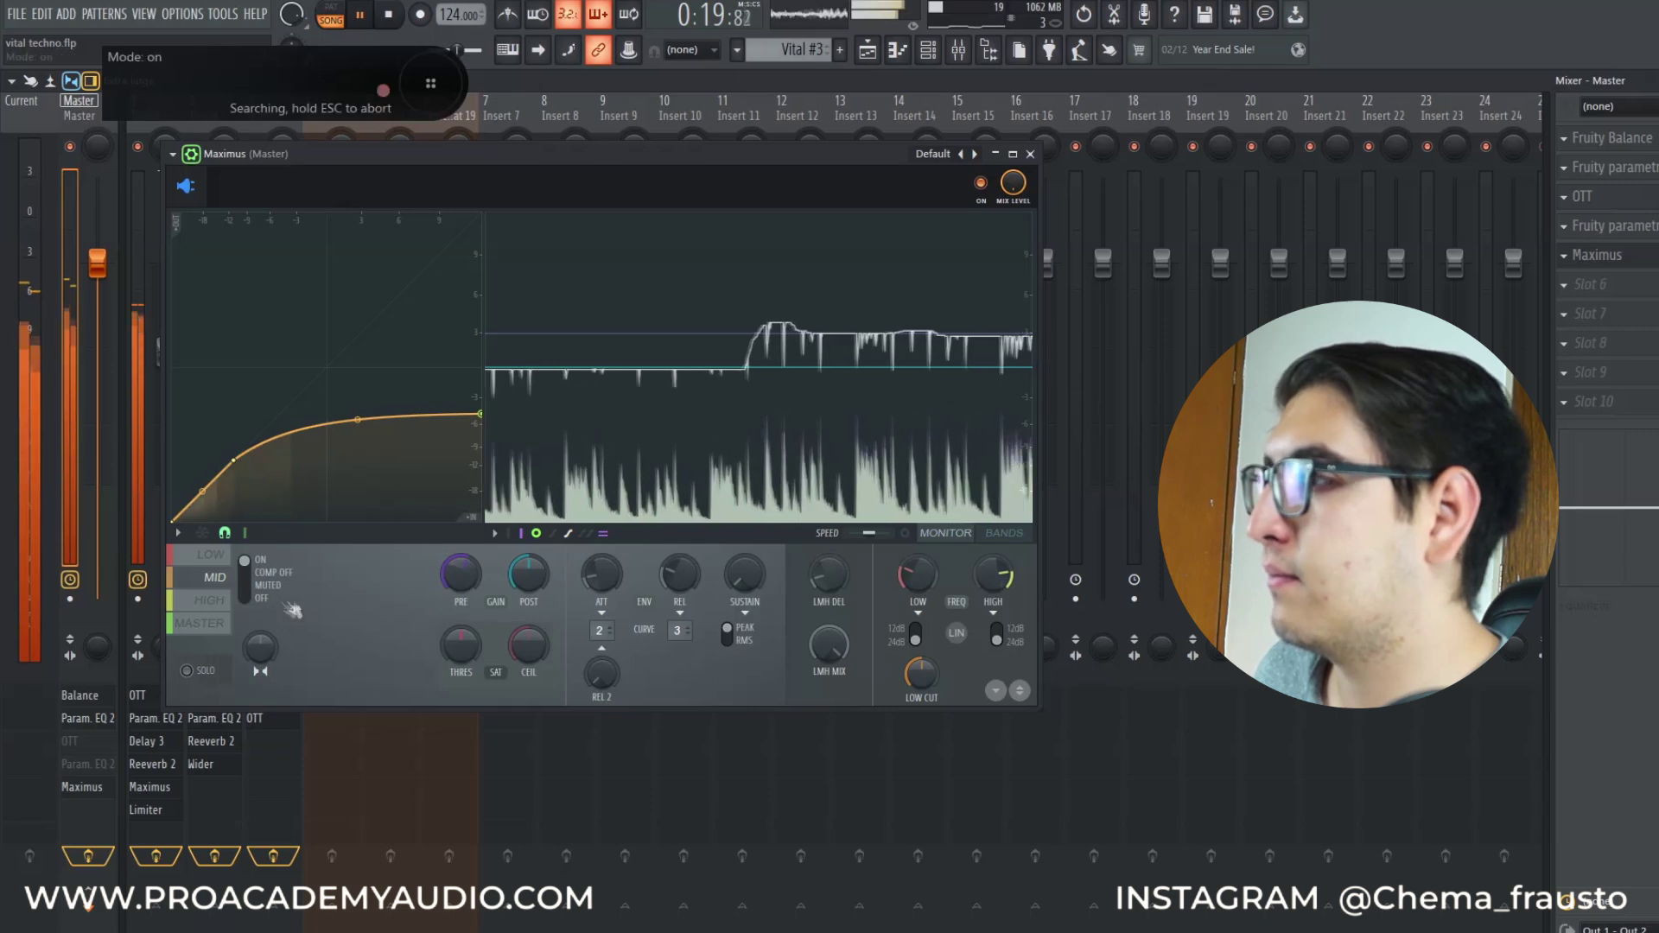
# Stop playback, raise the low band's pre gain slightly, and play the song while viewing the low and mid bands
pyautogui.press('space')
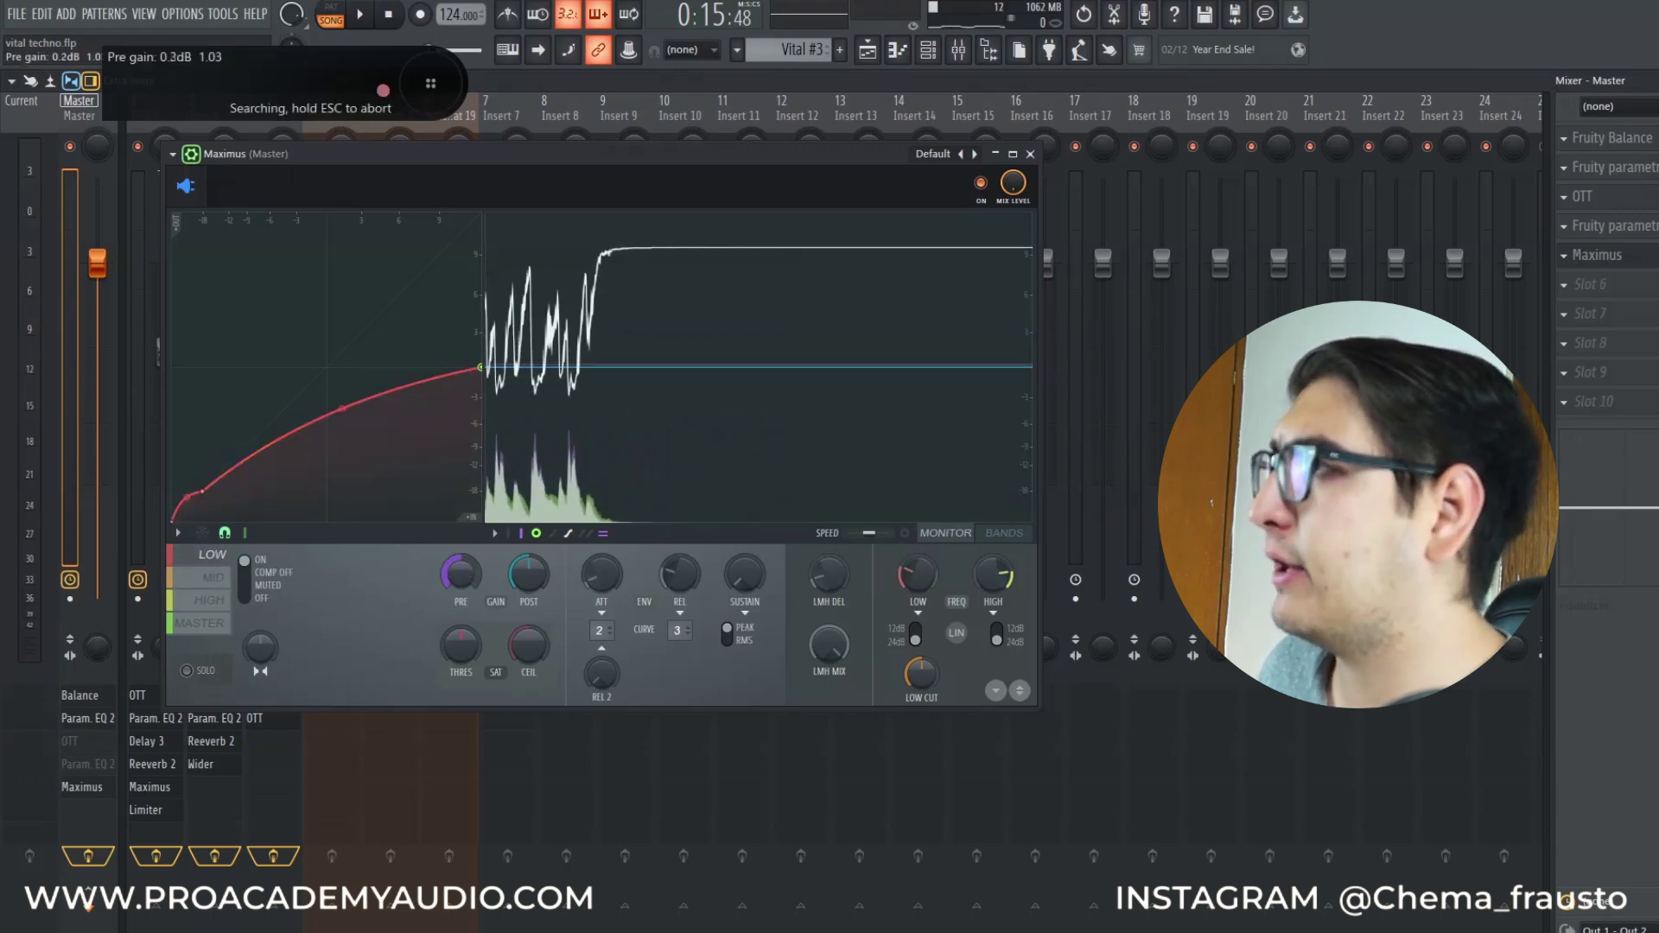
pyautogui.press('space')
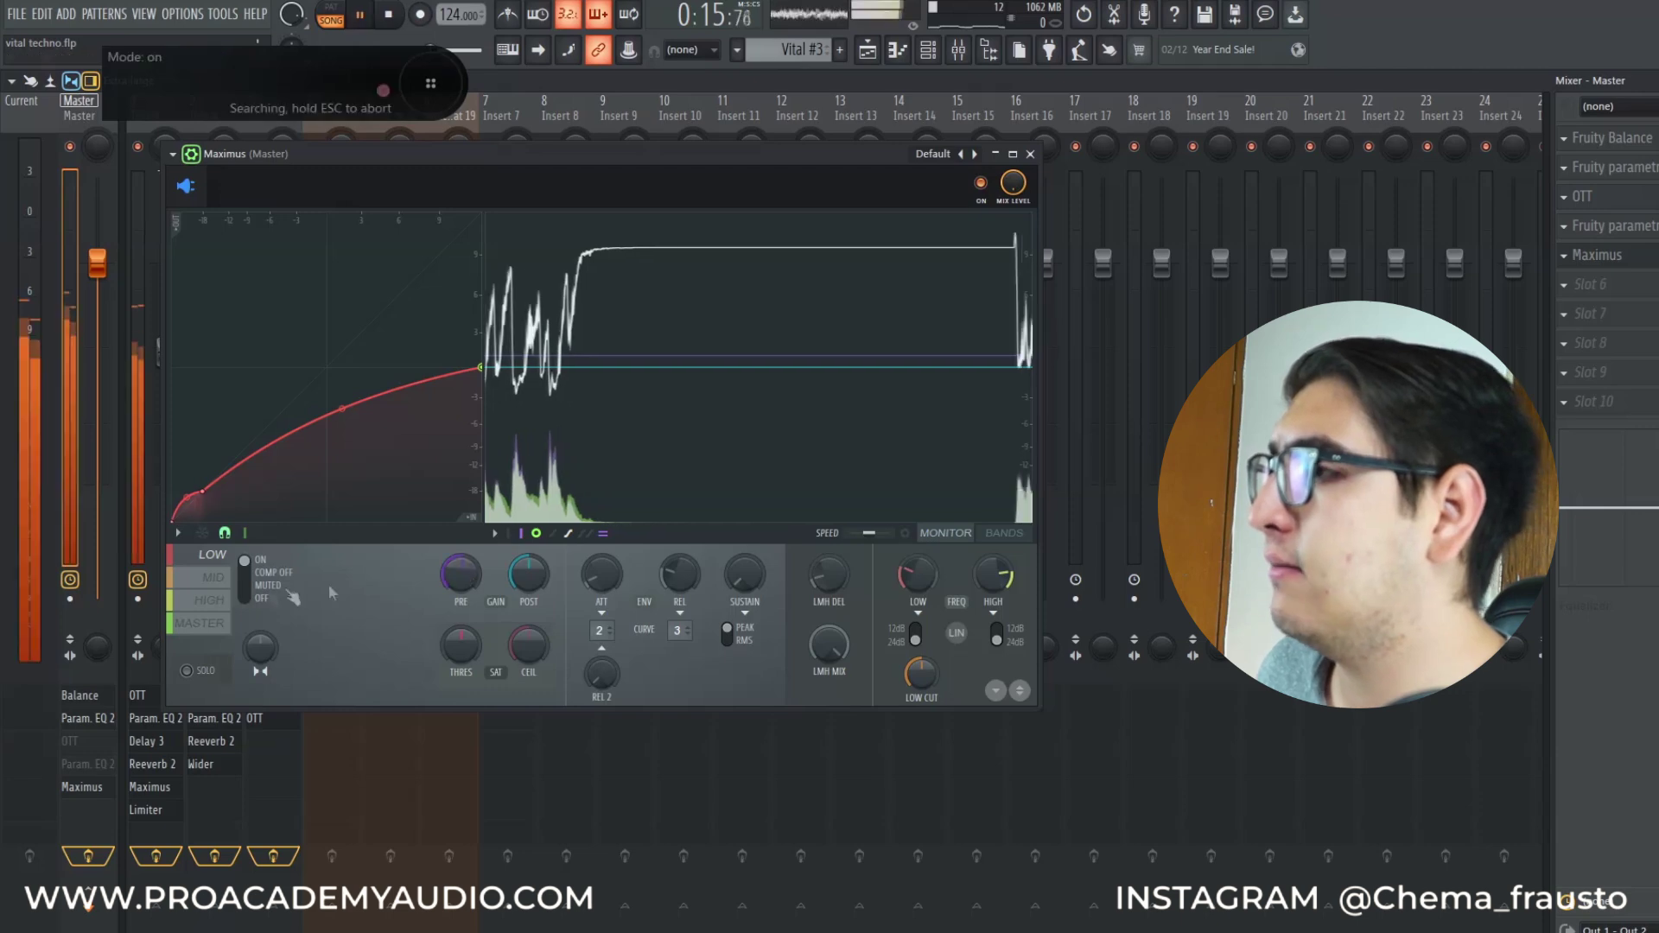
pyautogui.click(216, 578)
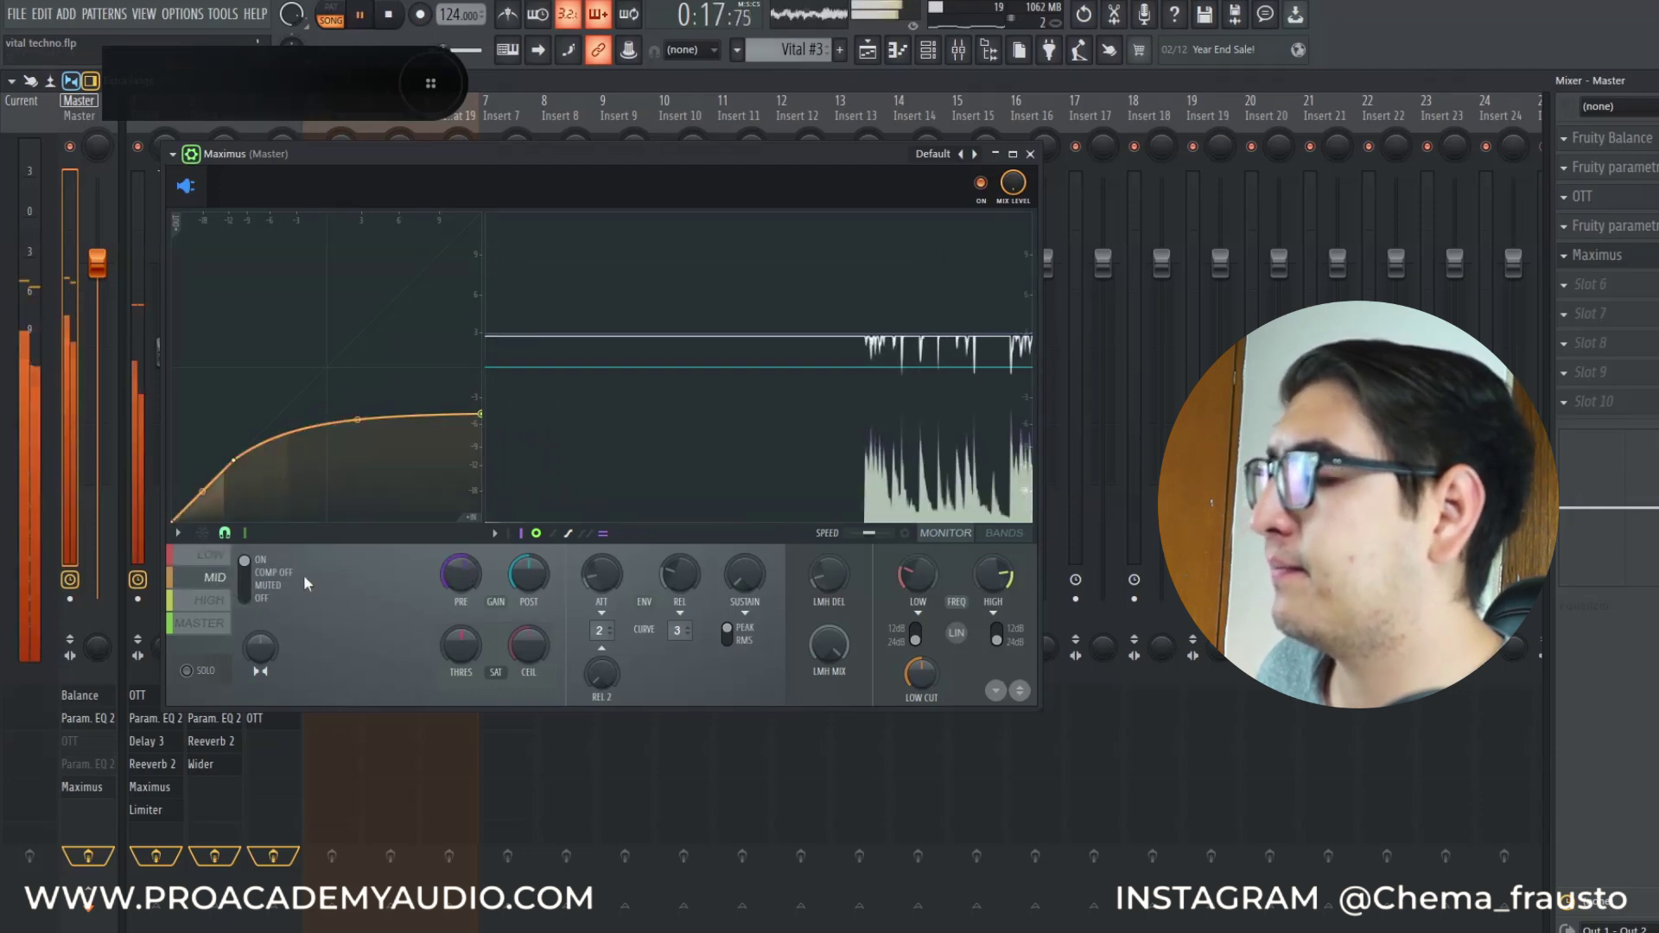
# Restart the song with the high band shown and bend the lower segment of its curve upward
pyautogui.press('space')
pyautogui.click(230, 605)
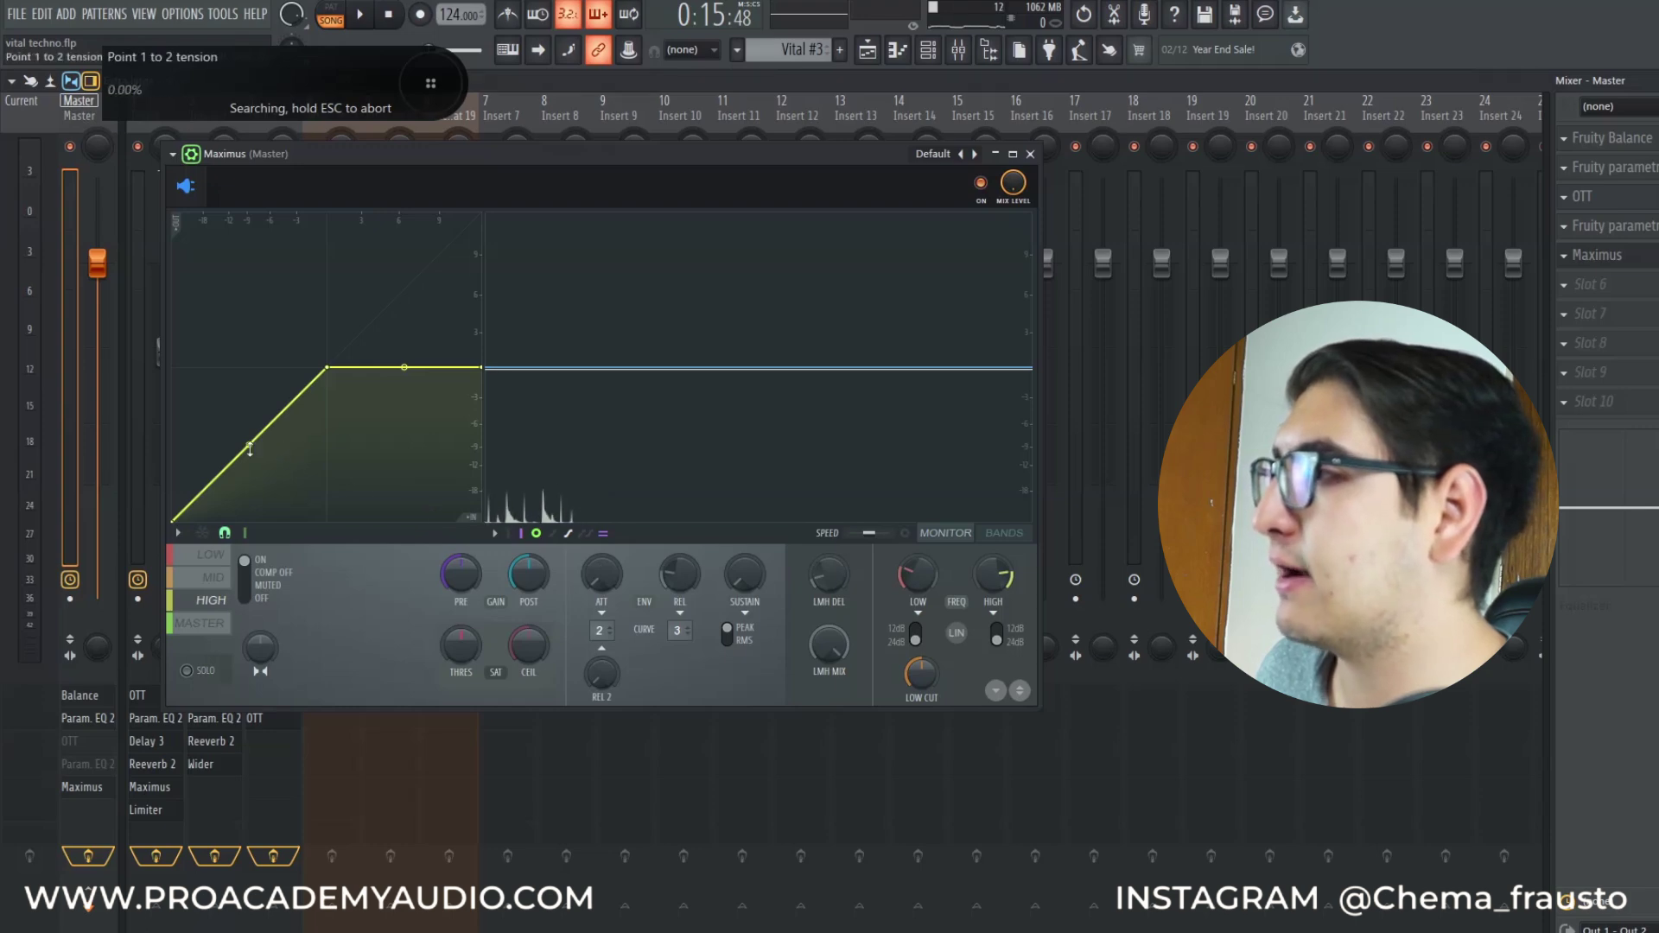
pyautogui.press('space')
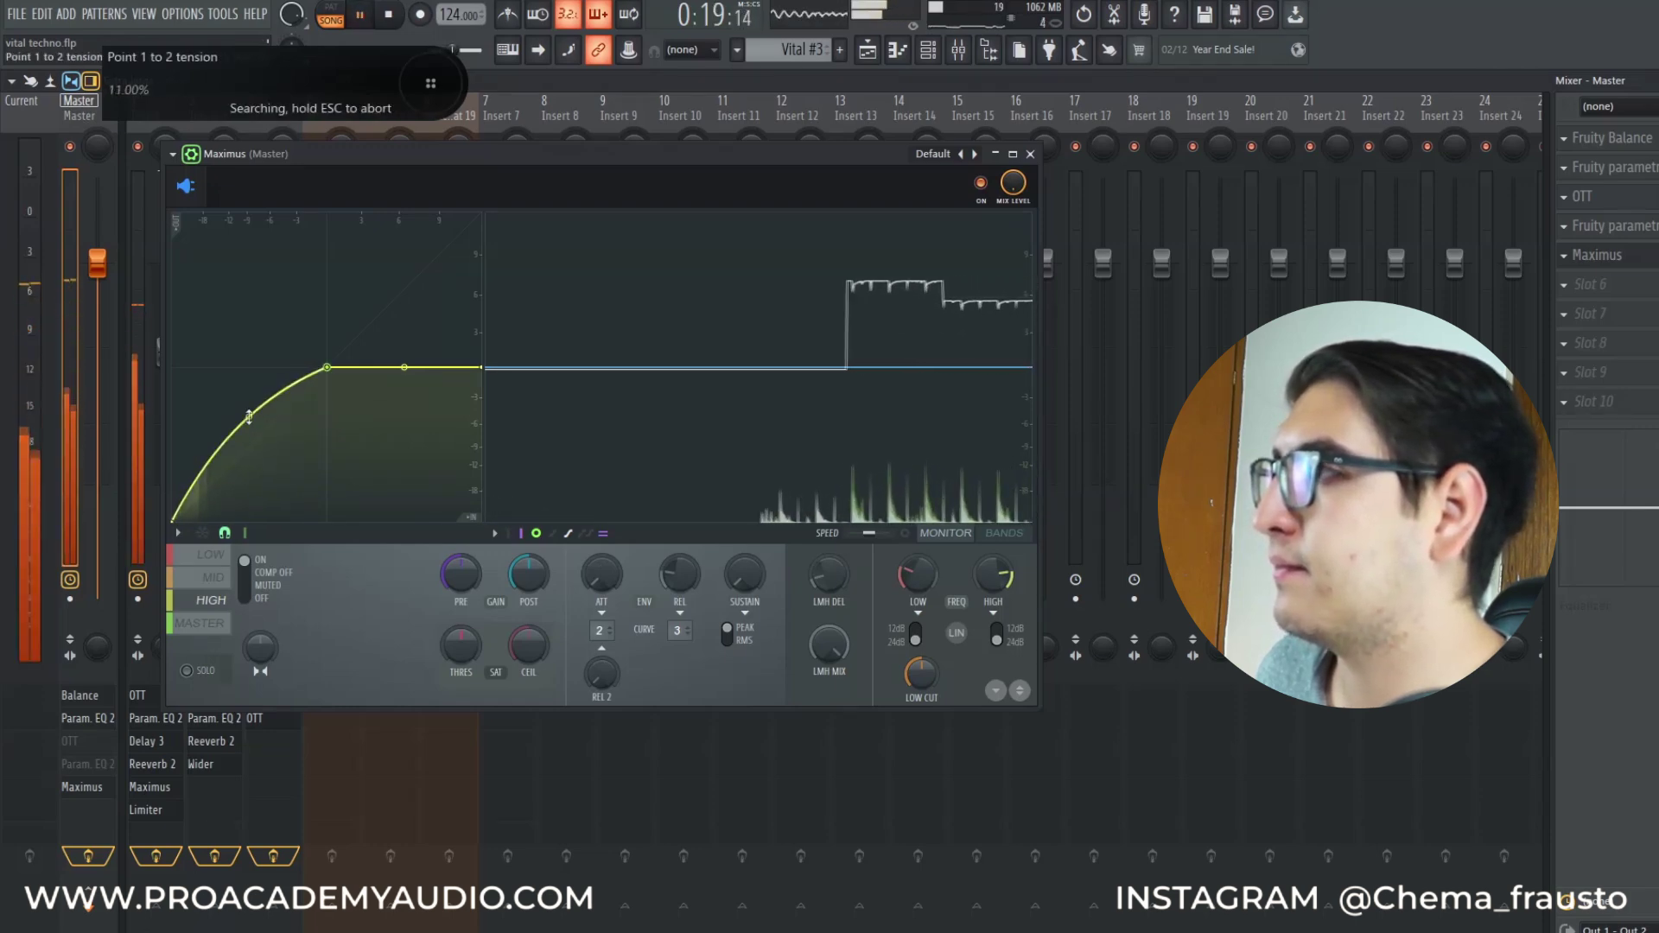
# Reshape the stopped master band's curve by adding a point at about -8.7 dB, deleting the 0 dB point and bending the upper segment upward
pyautogui.click(199, 623)
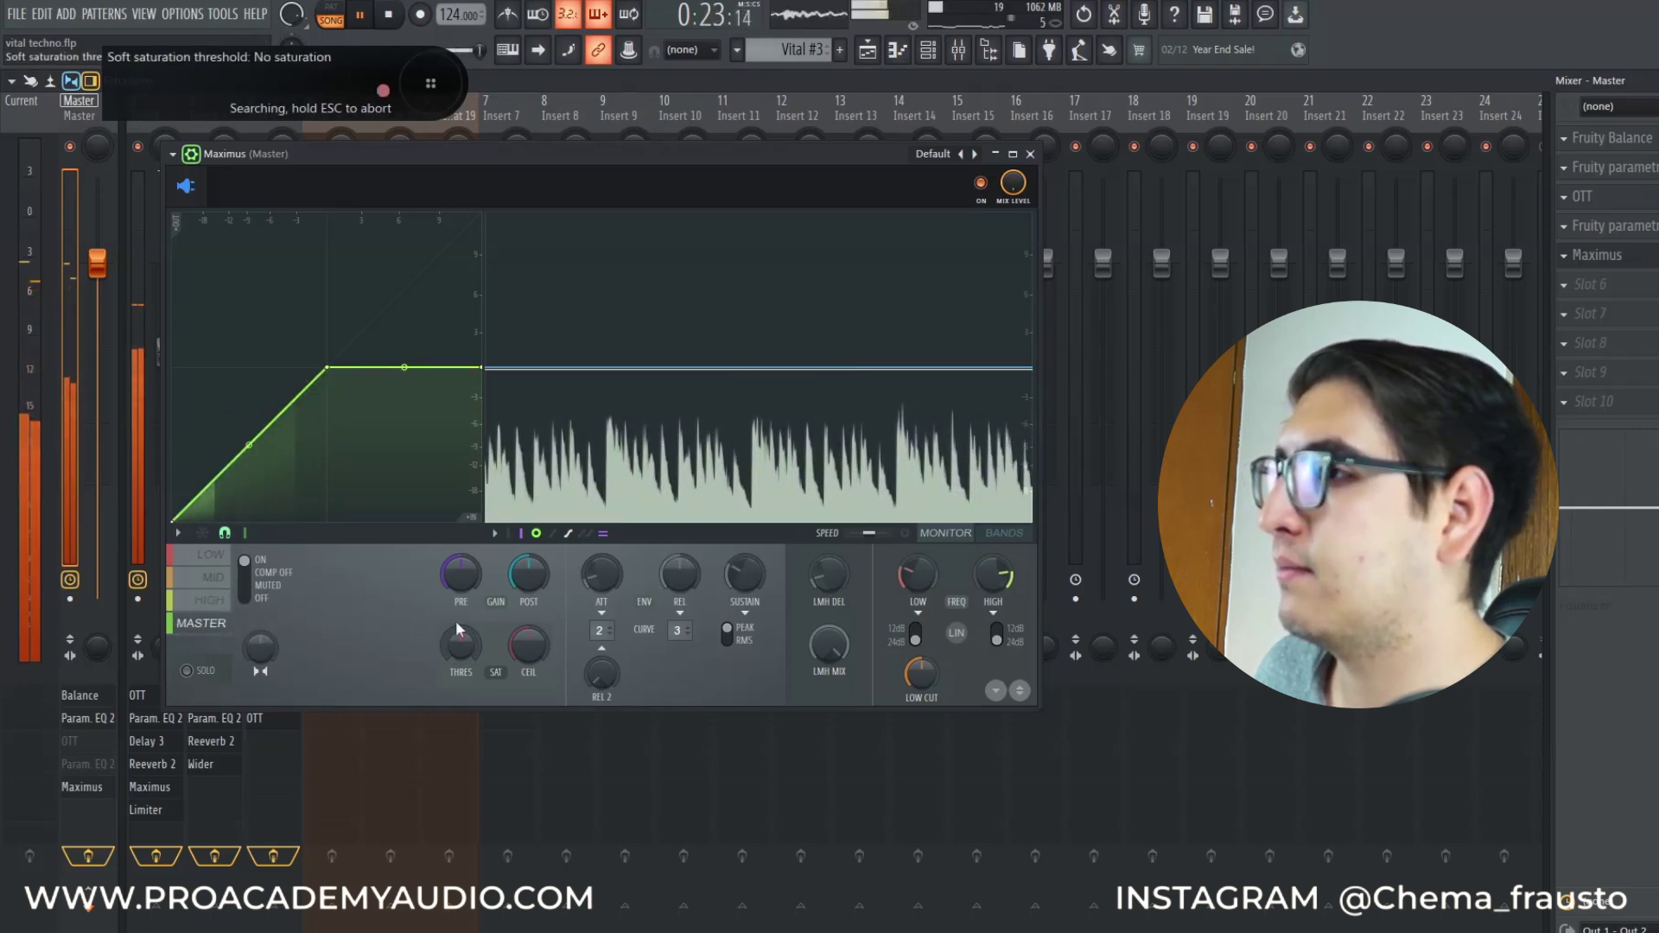
pyautogui.press('space')
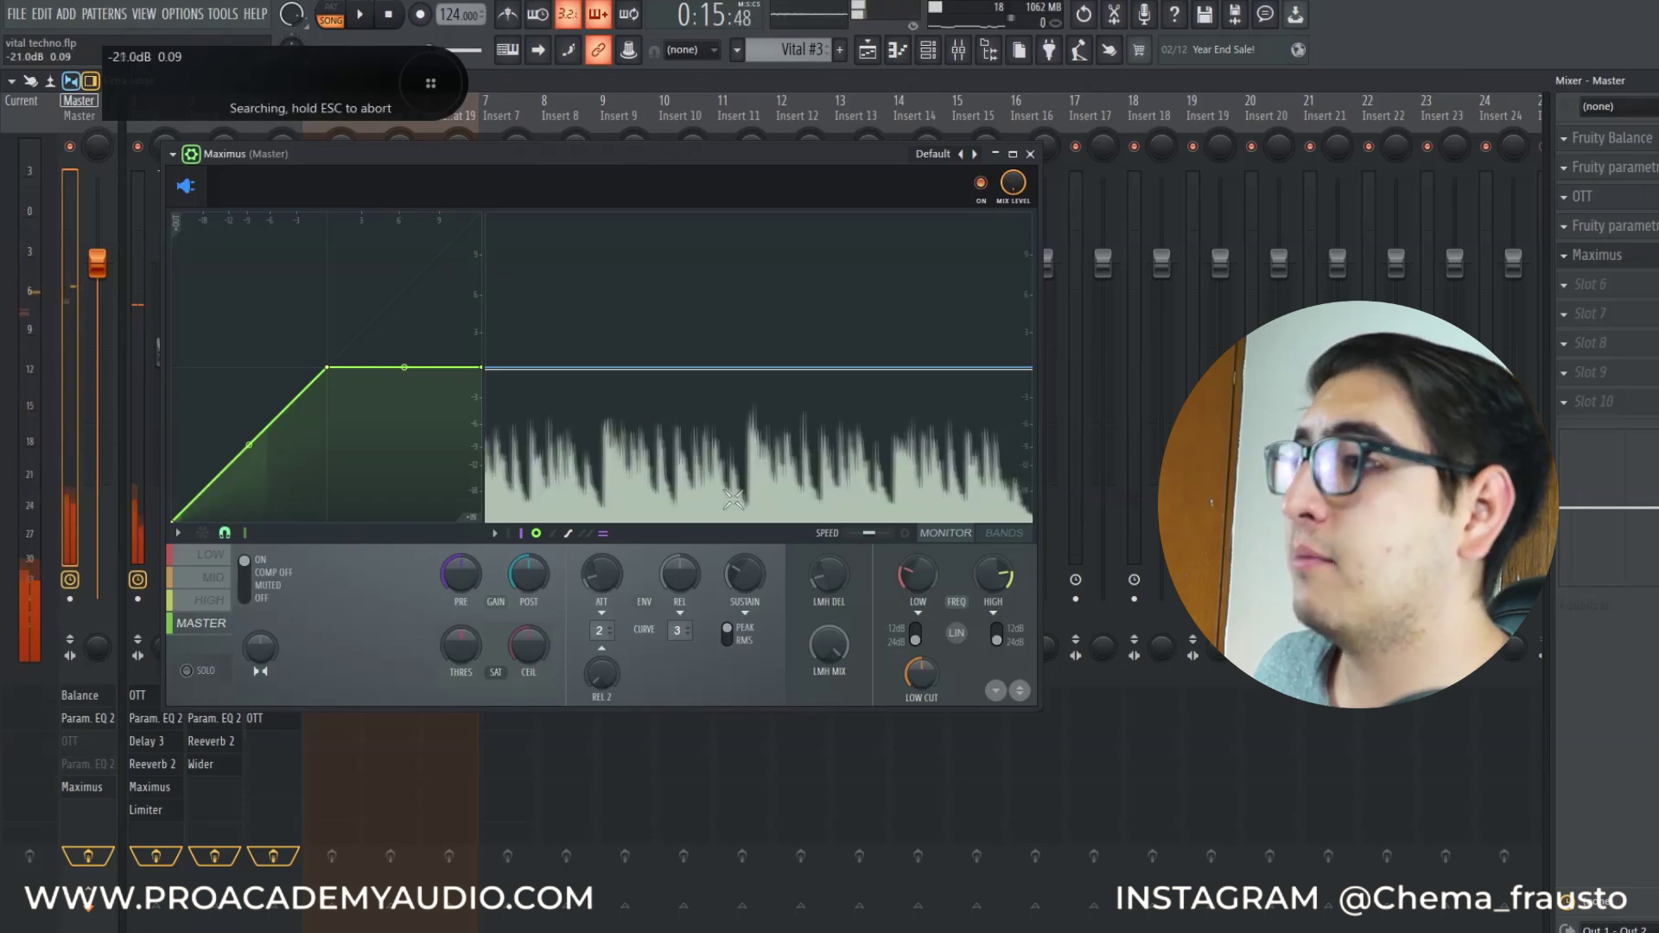
pyautogui.rightClick(267, 442)
pyautogui.moveTo(268, 443); pyautogui.dragTo(256, 443)
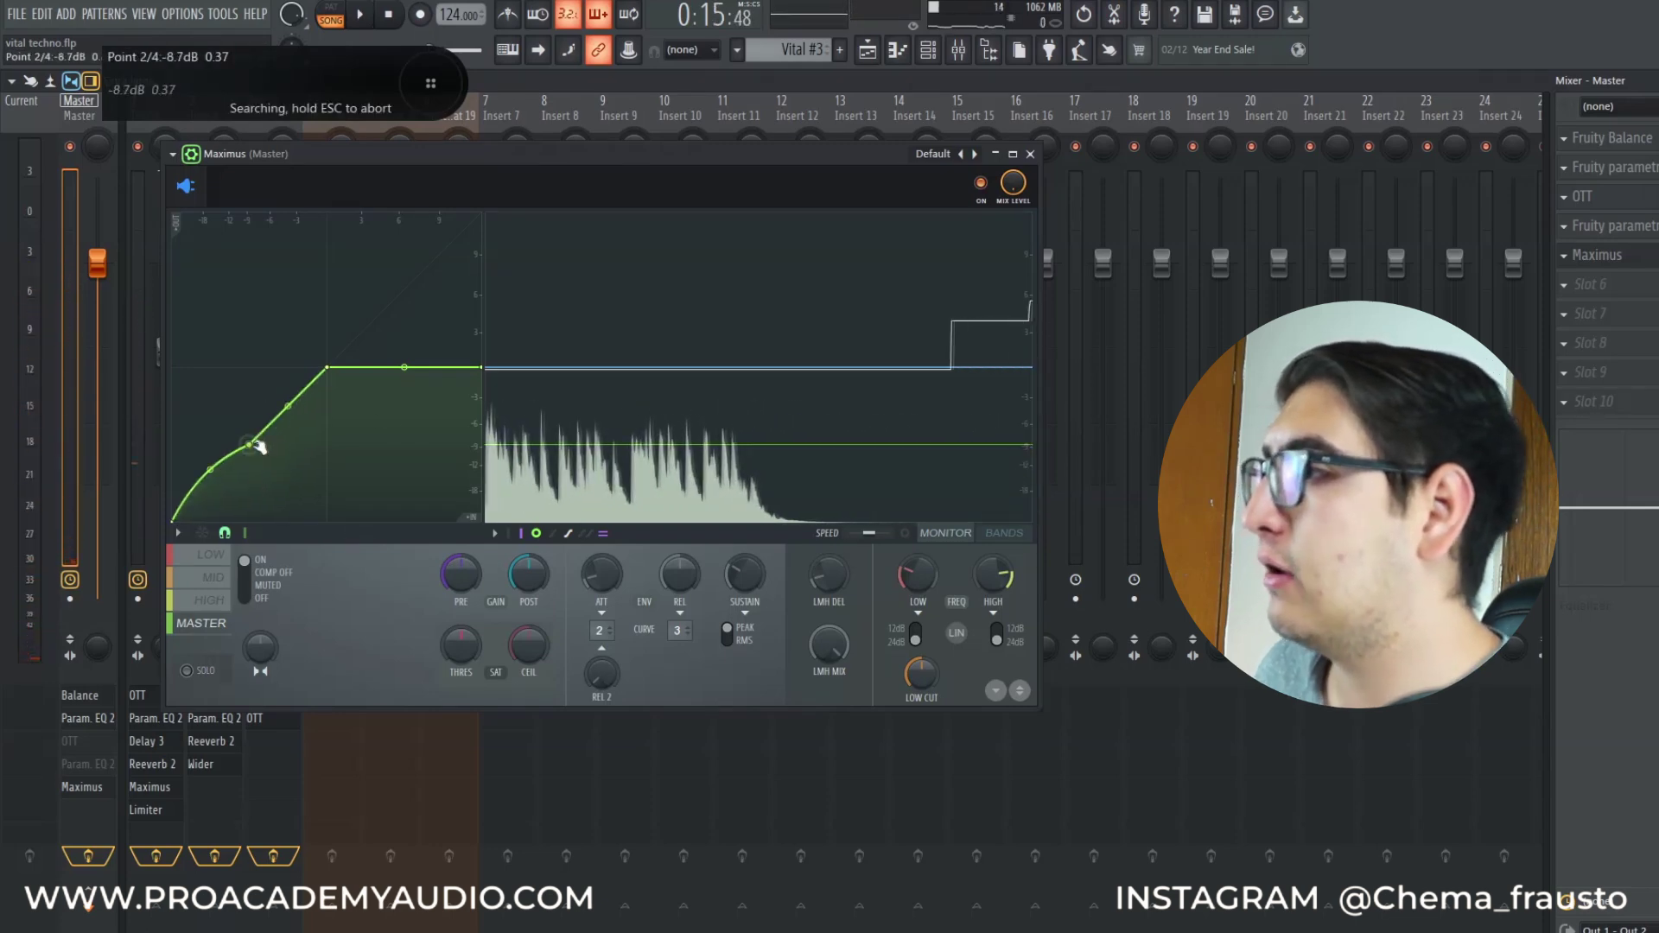
pyautogui.rightClick(211, 469)
pyautogui.rightClick(326, 368)
pyautogui.click(370, 393)
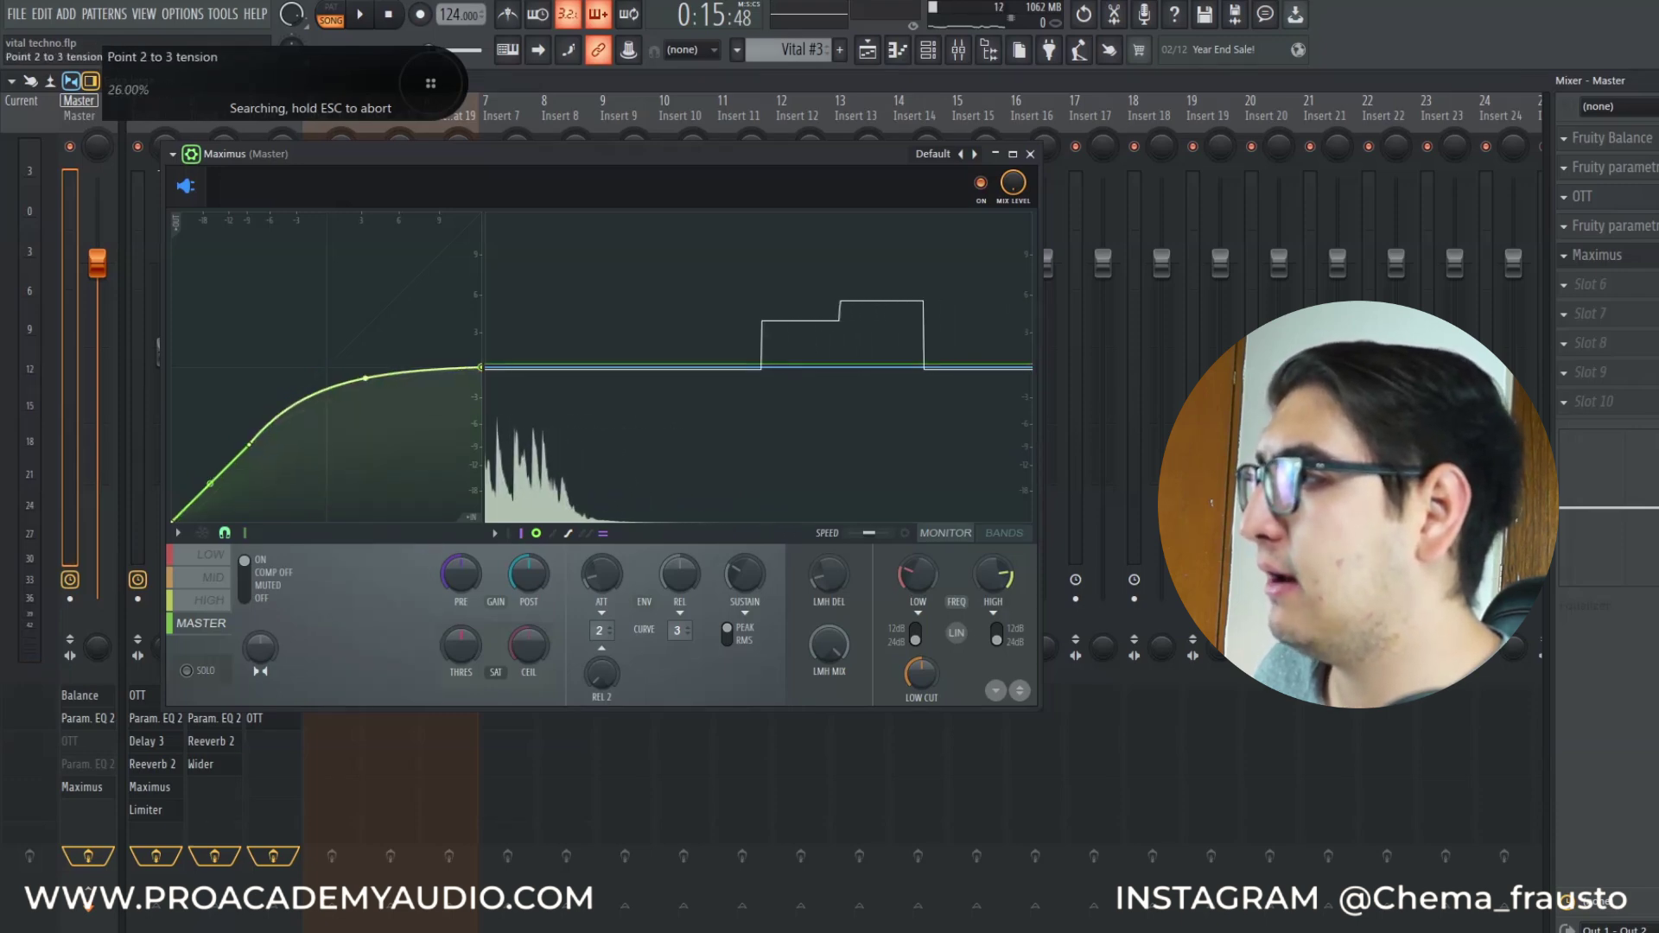
# Raise the master band's pre gain to 4.1 dB while listening to the song, and stop playback
pyautogui.press('space')
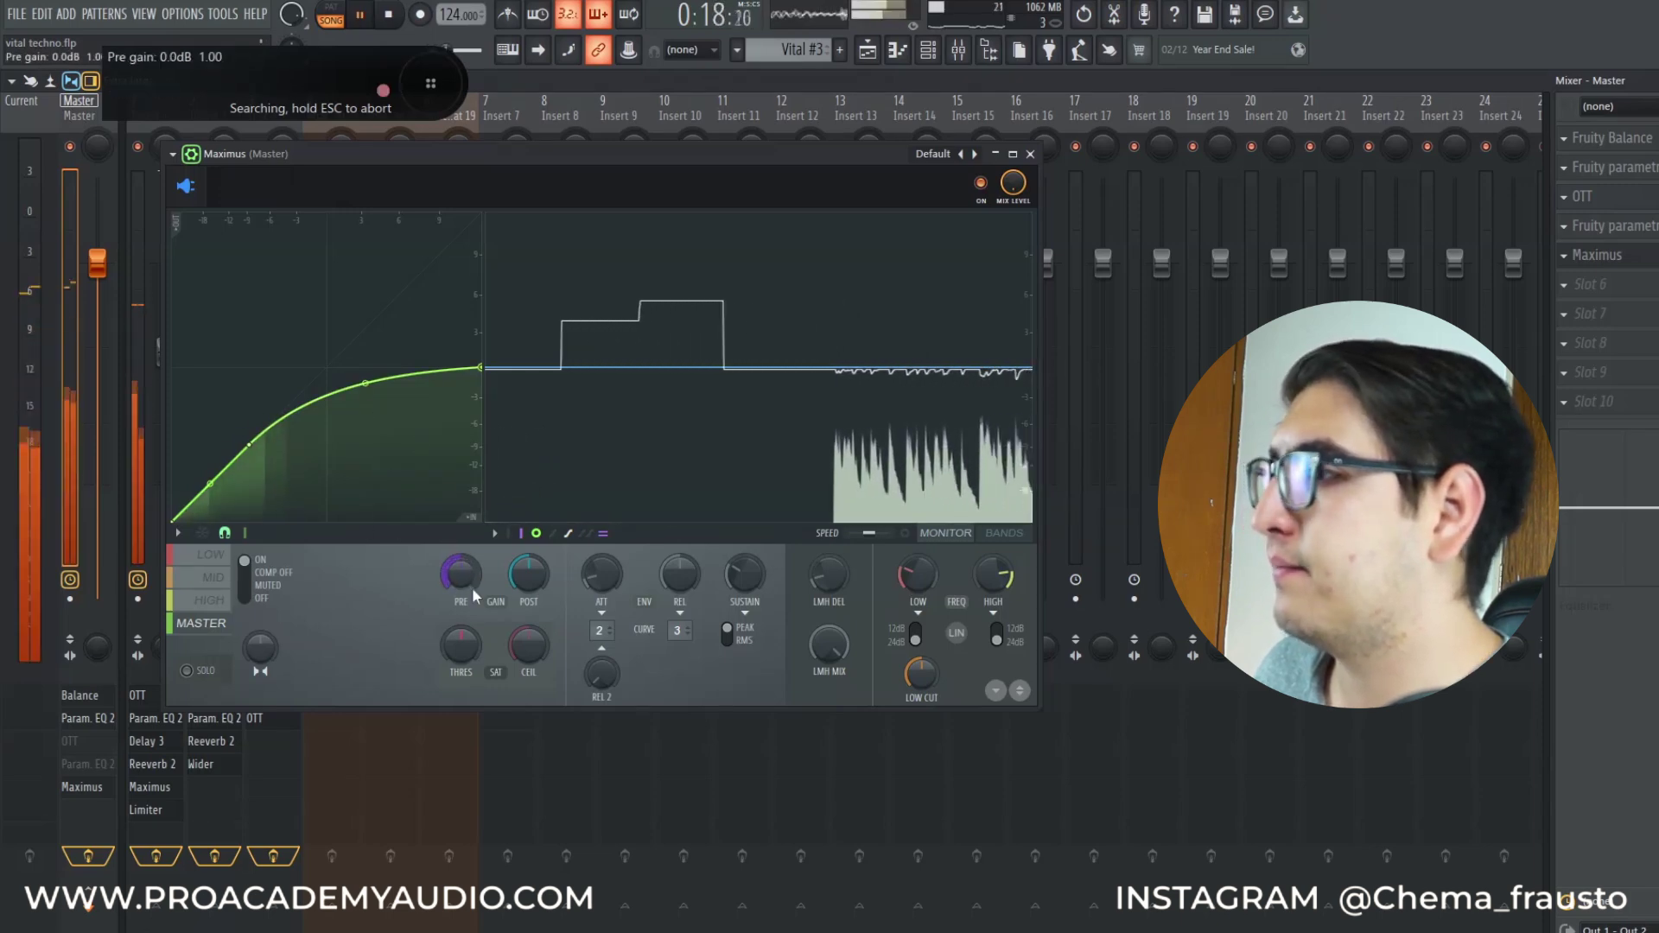
pyautogui.press('space')
pyautogui.press('space')
pyautogui.moveTo(458, 584); pyautogui.dragTo(458, 560)
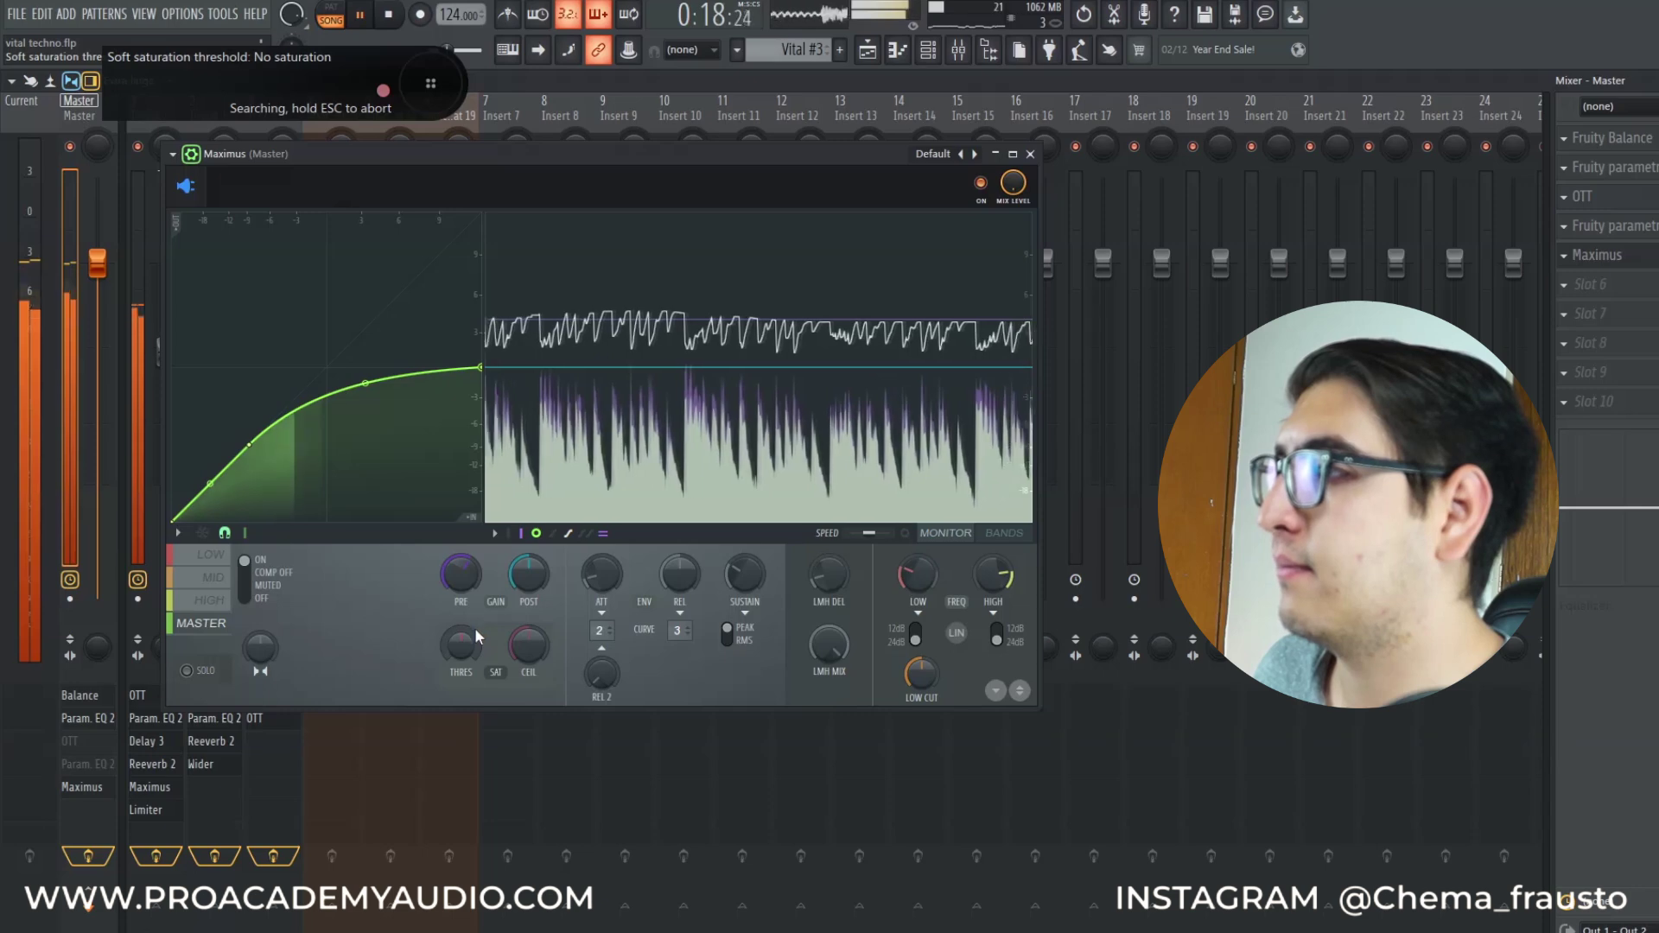
pyautogui.press('space')
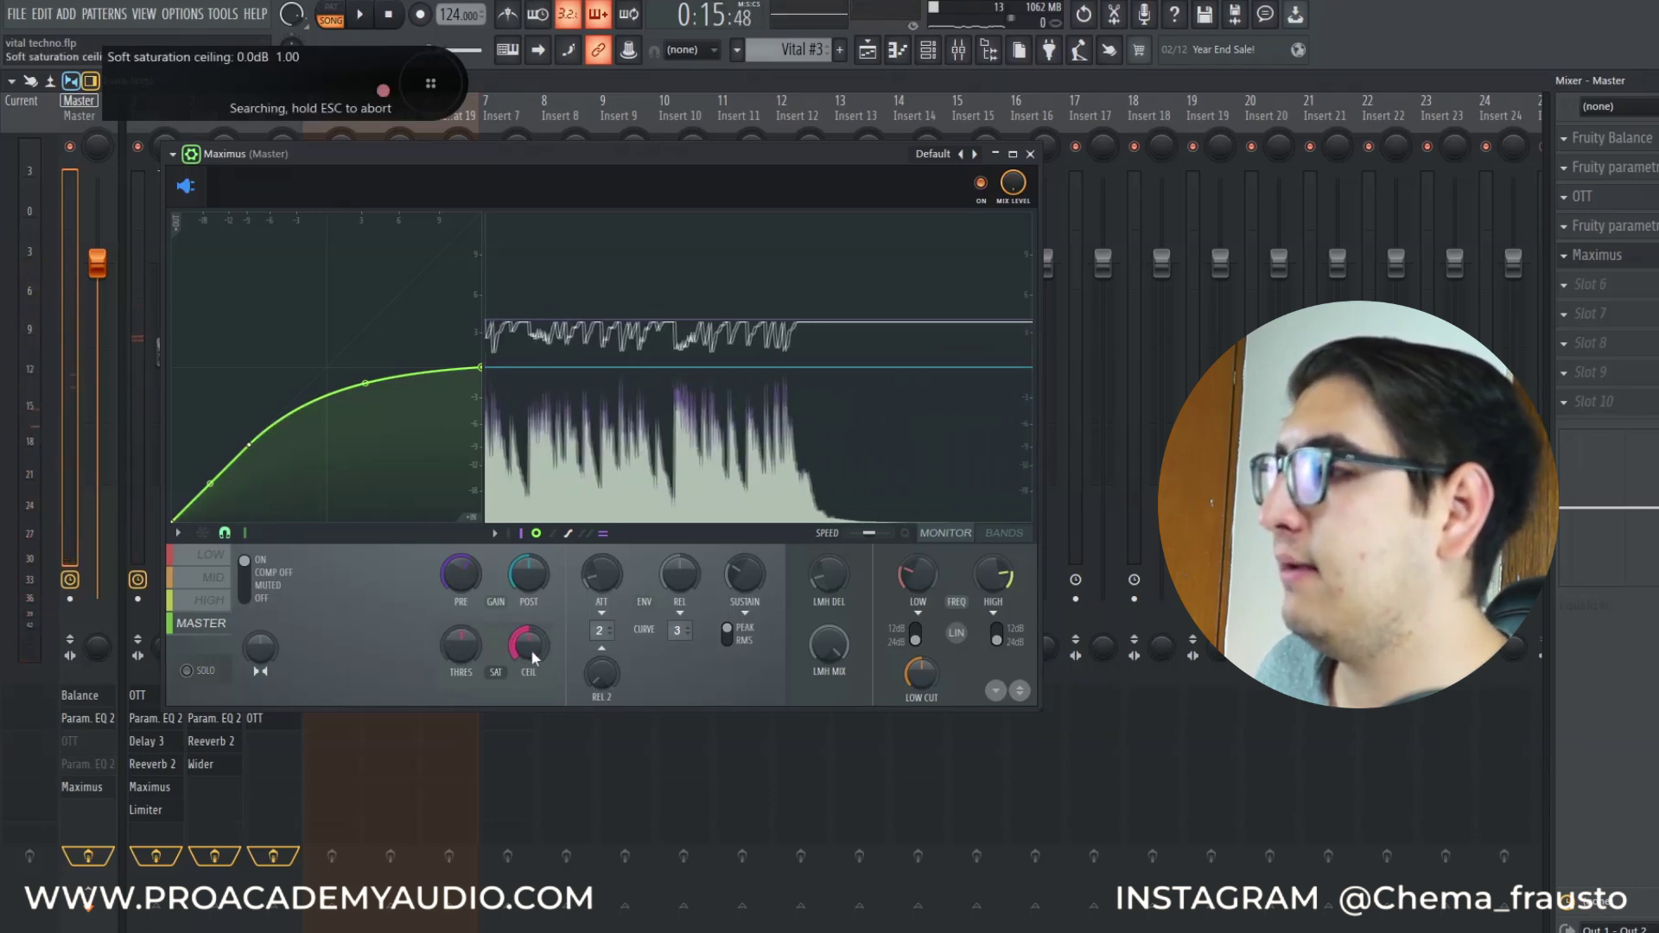
# Lower the master band's soft saturation ceiling to about -1.1 dB and raise its post gain while playing the song
pyautogui.moveTo(532, 648); pyautogui.dragTo(532, 667)
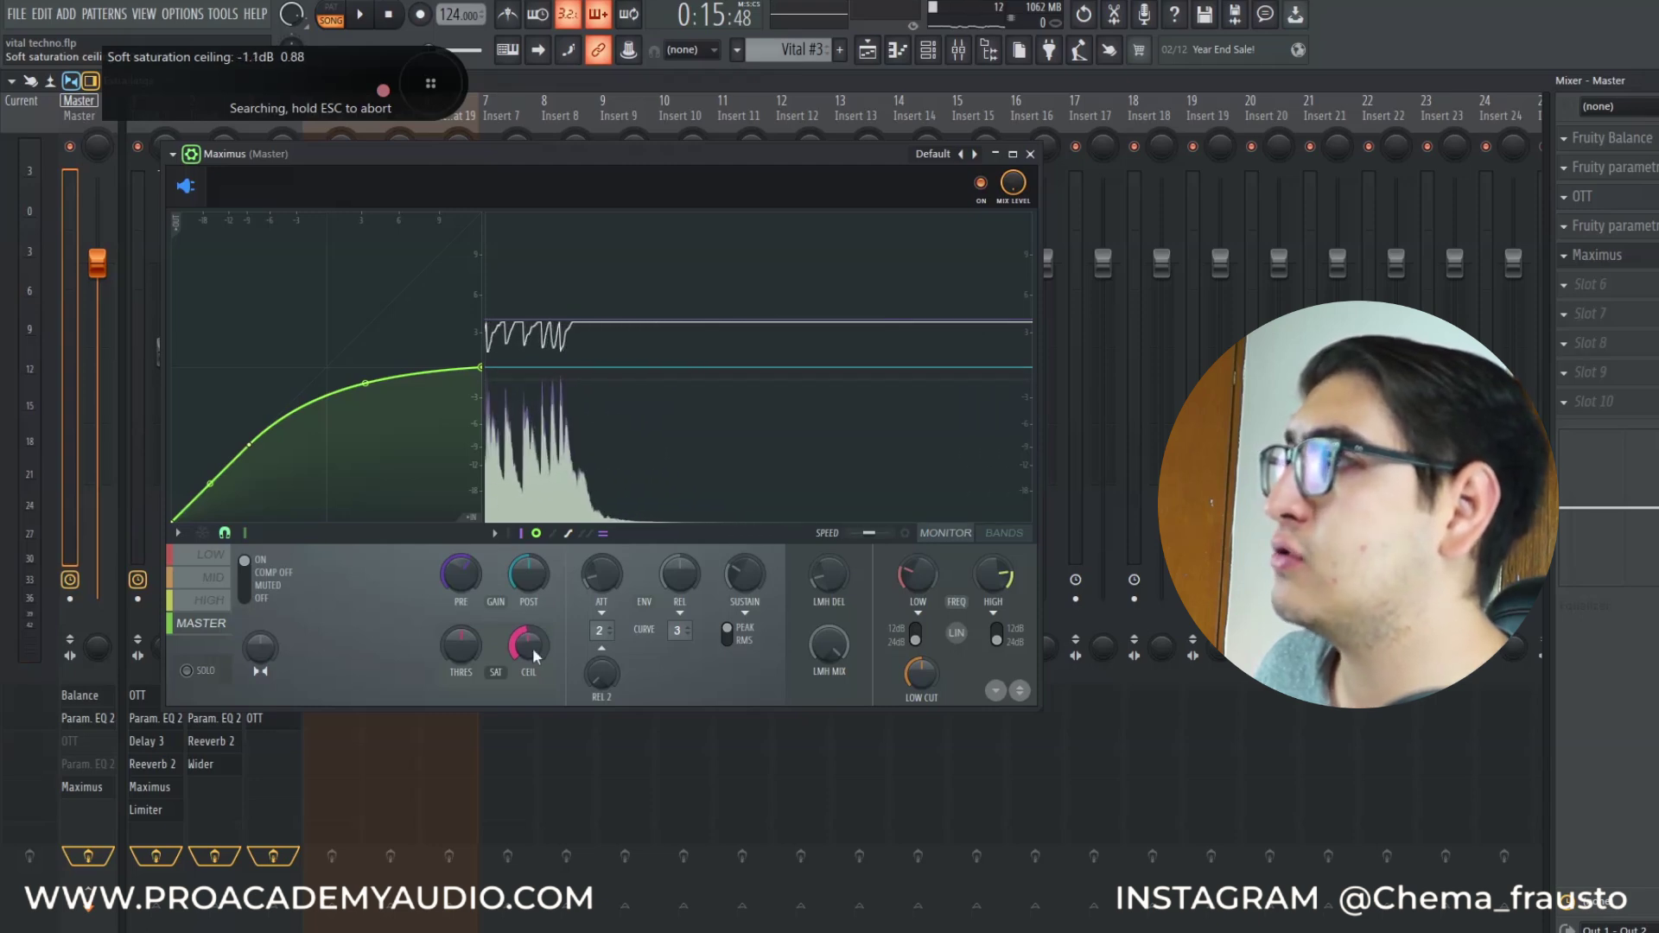
pyautogui.press('space')
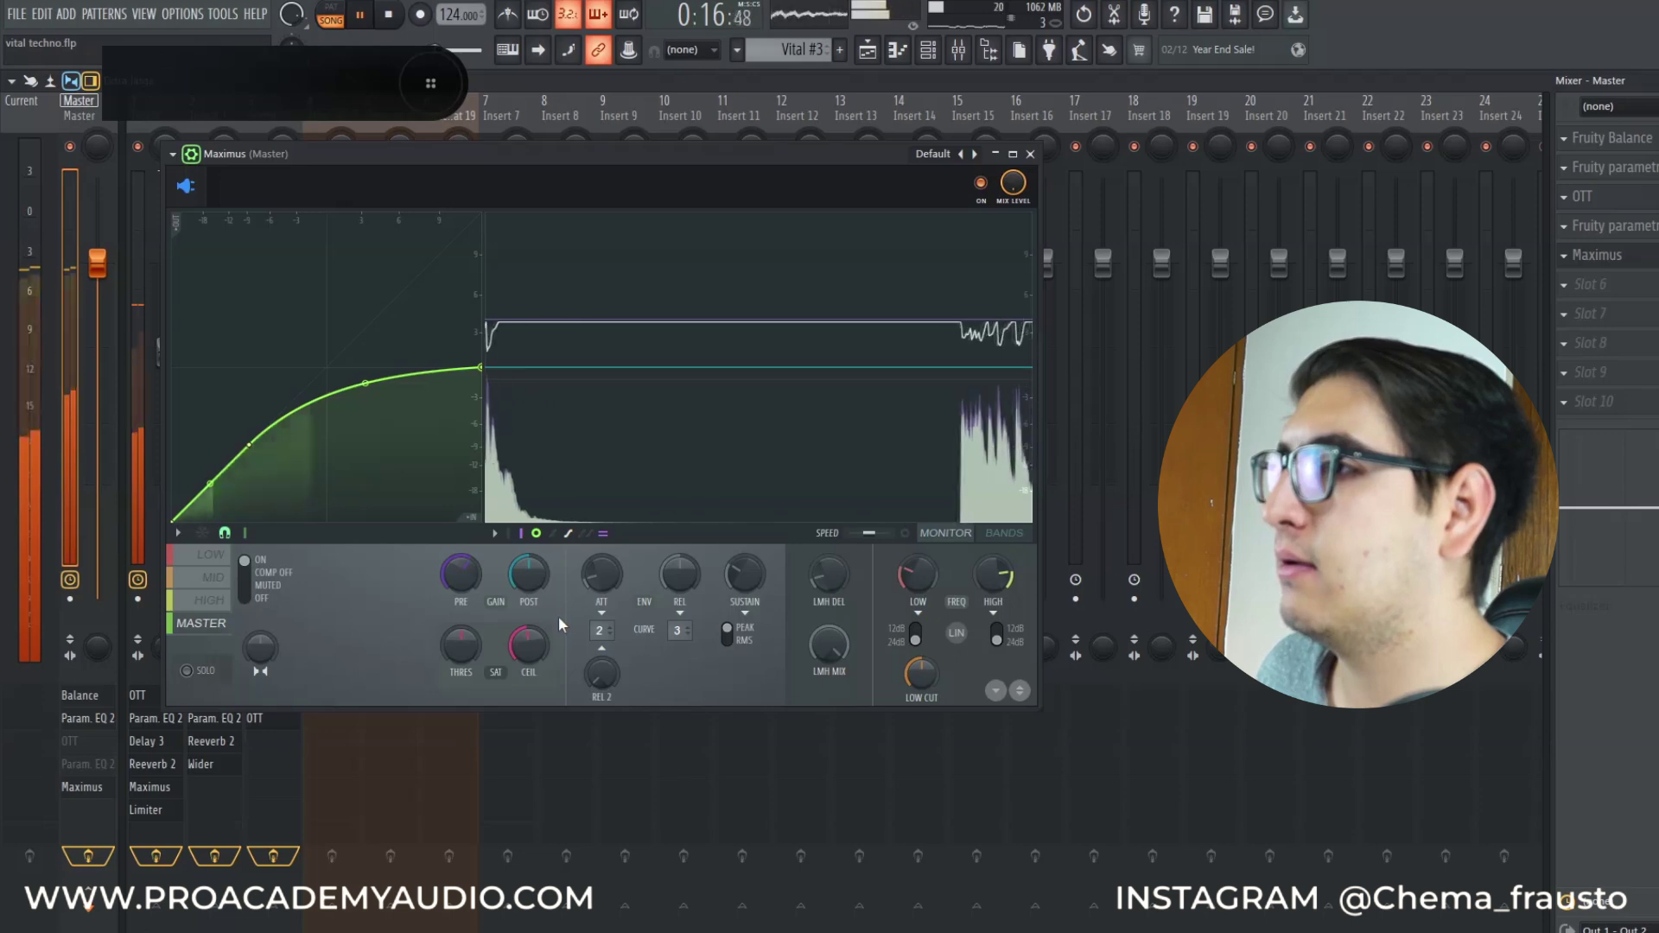
pyautogui.press('space')
pyautogui.press('space')
pyautogui.moveTo(537, 572); pyautogui.dragTo(538, 538)
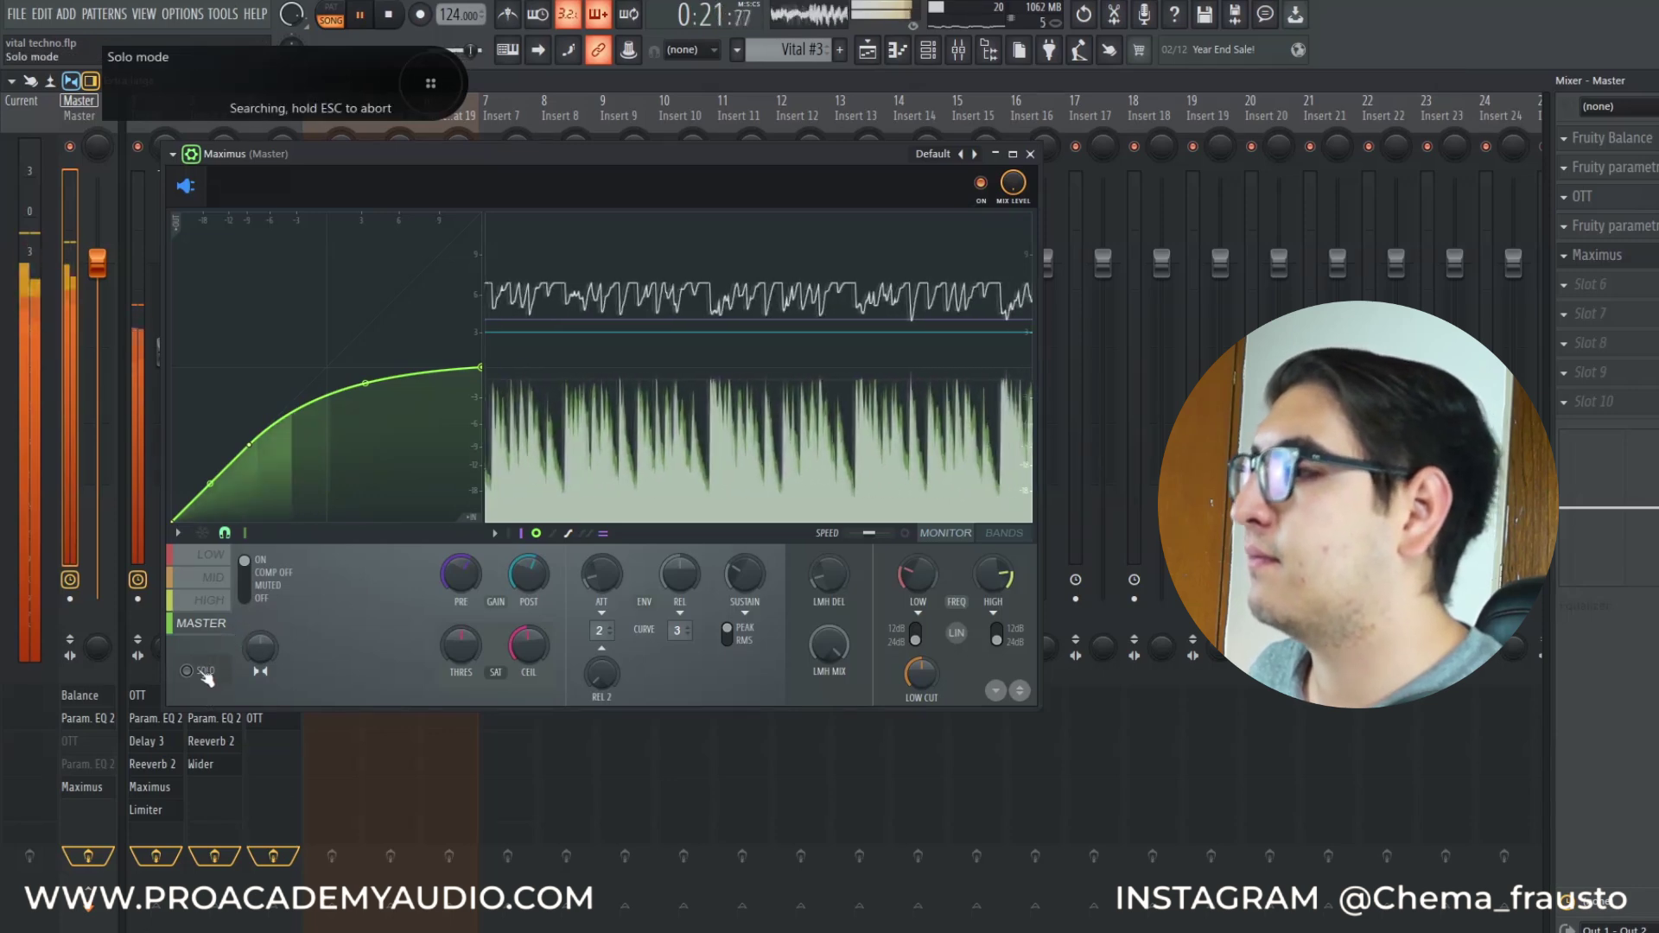
# Bypass and re-enable Maximus during playback to compare the sound, and stop the song
pyautogui.click(981, 183)
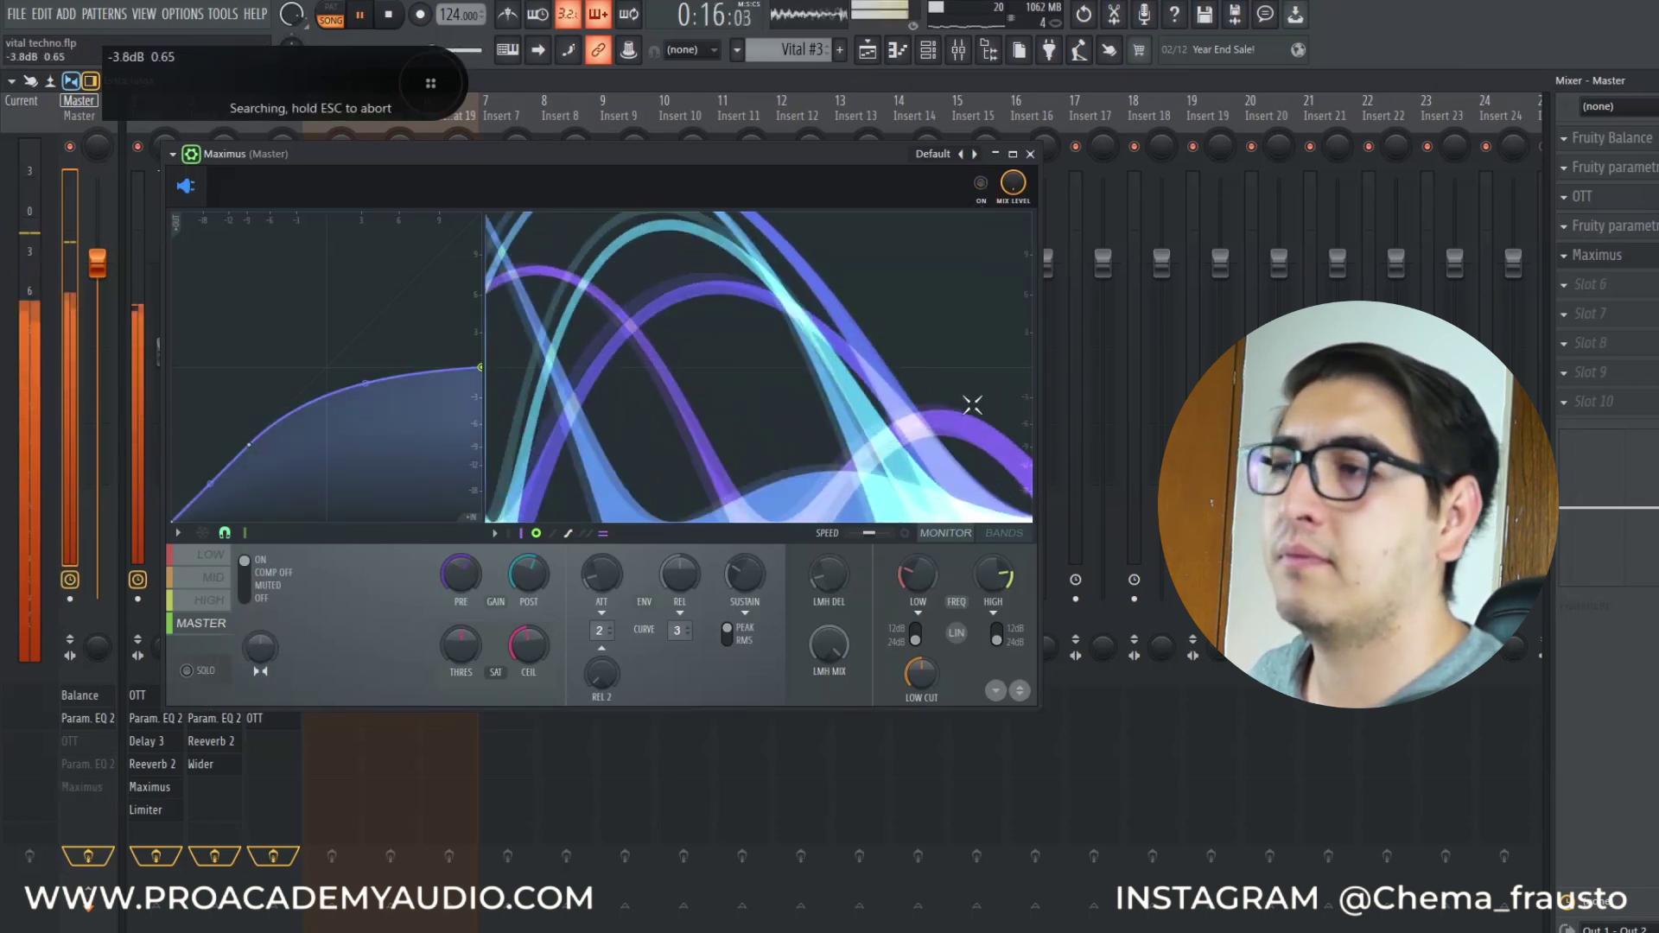
pyautogui.click(983, 184)
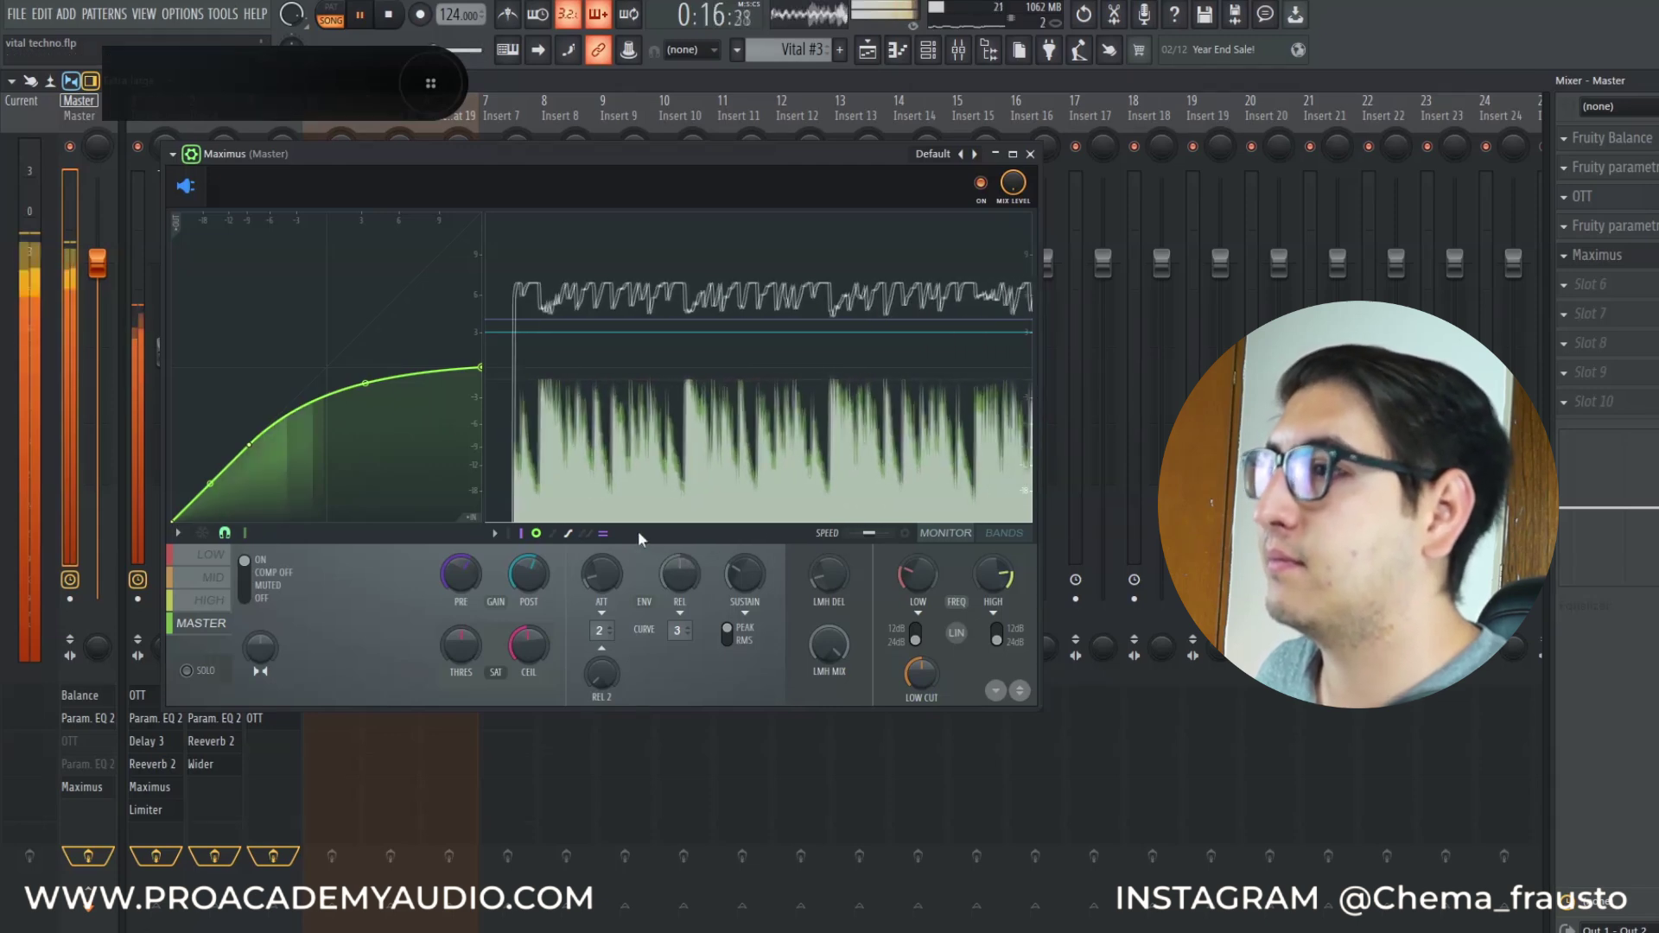
pyautogui.moveTo(477, 585)
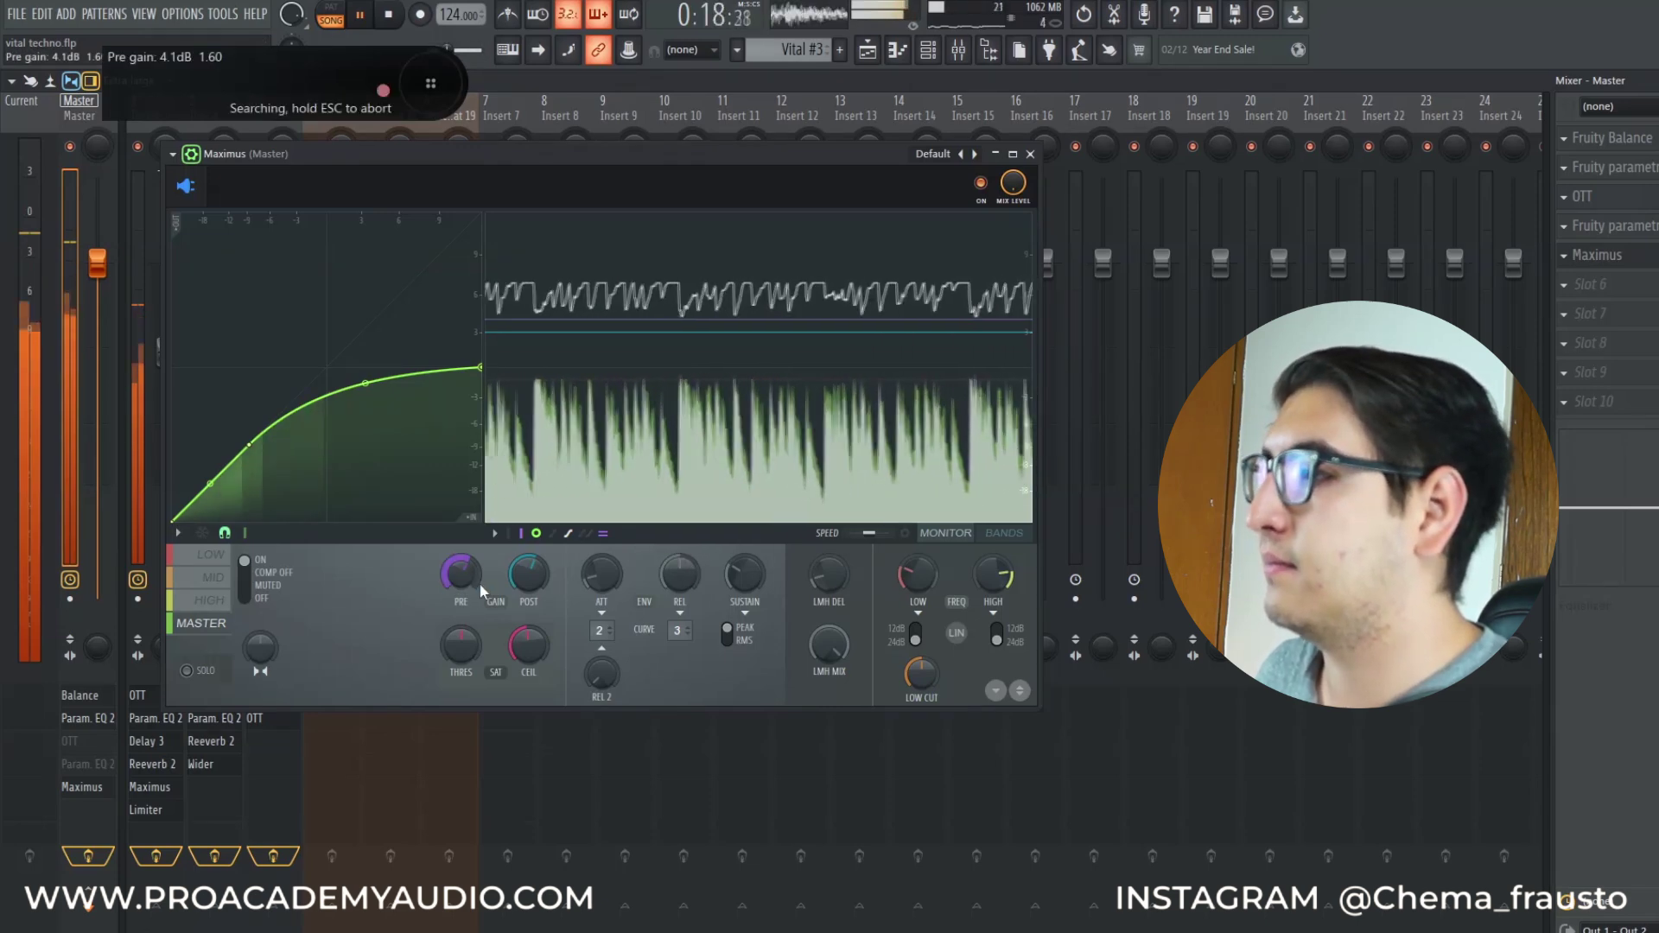
pyautogui.press('space')
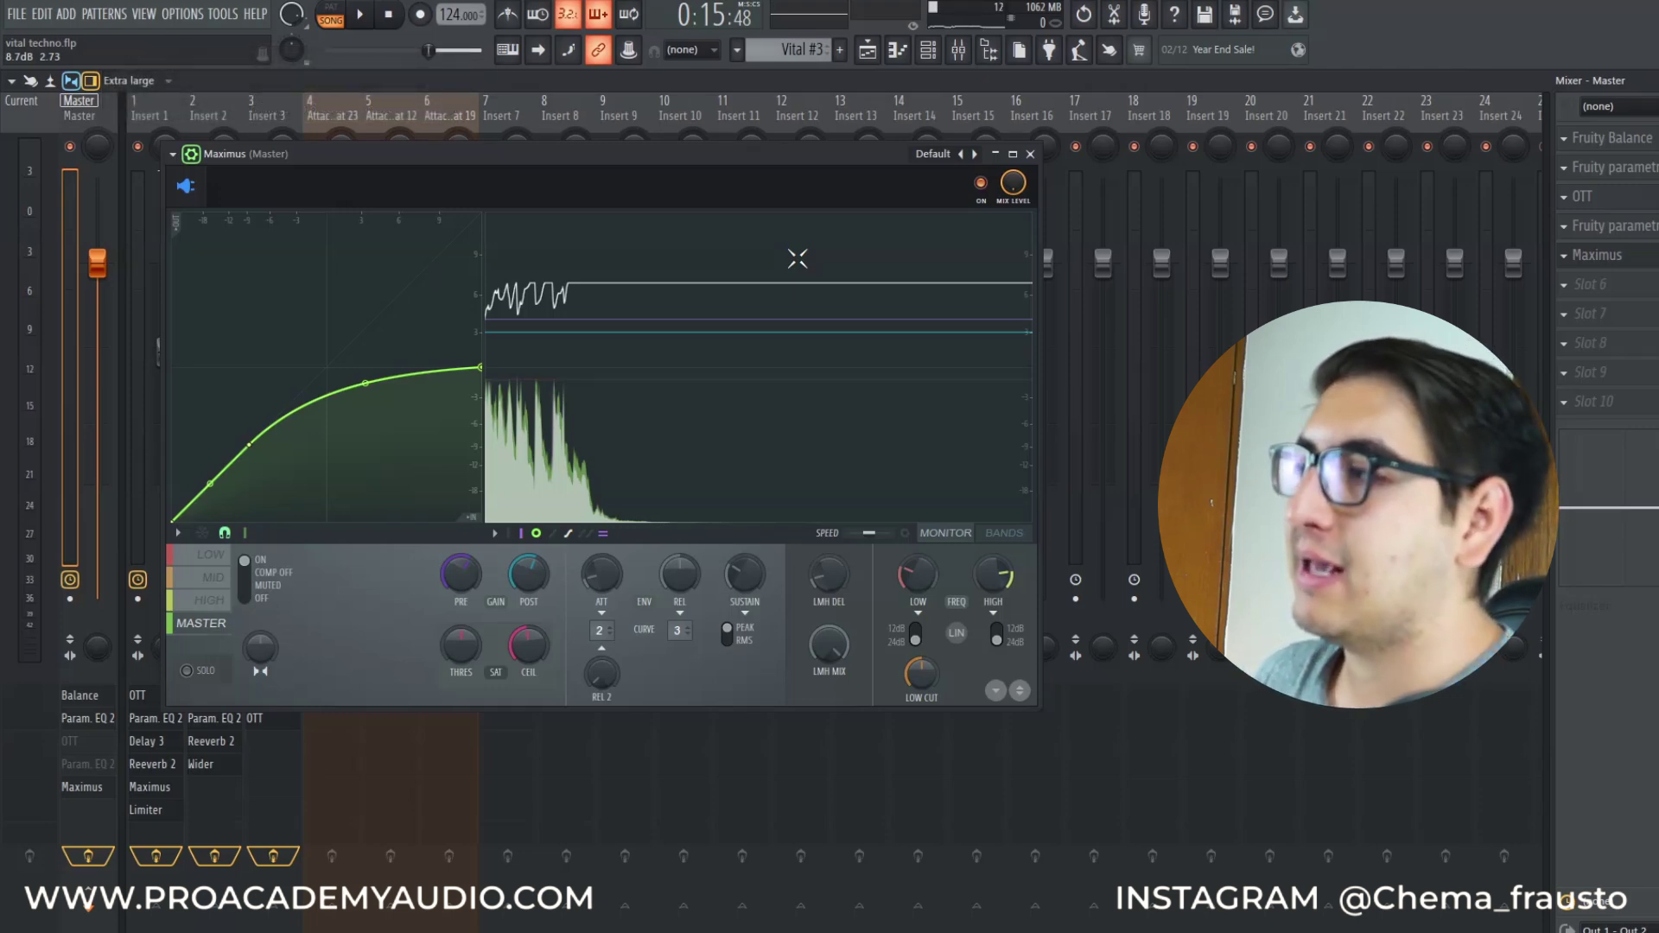
# Review the high and mid bands' curves and return to the master band
pyautogui.click(210, 603)
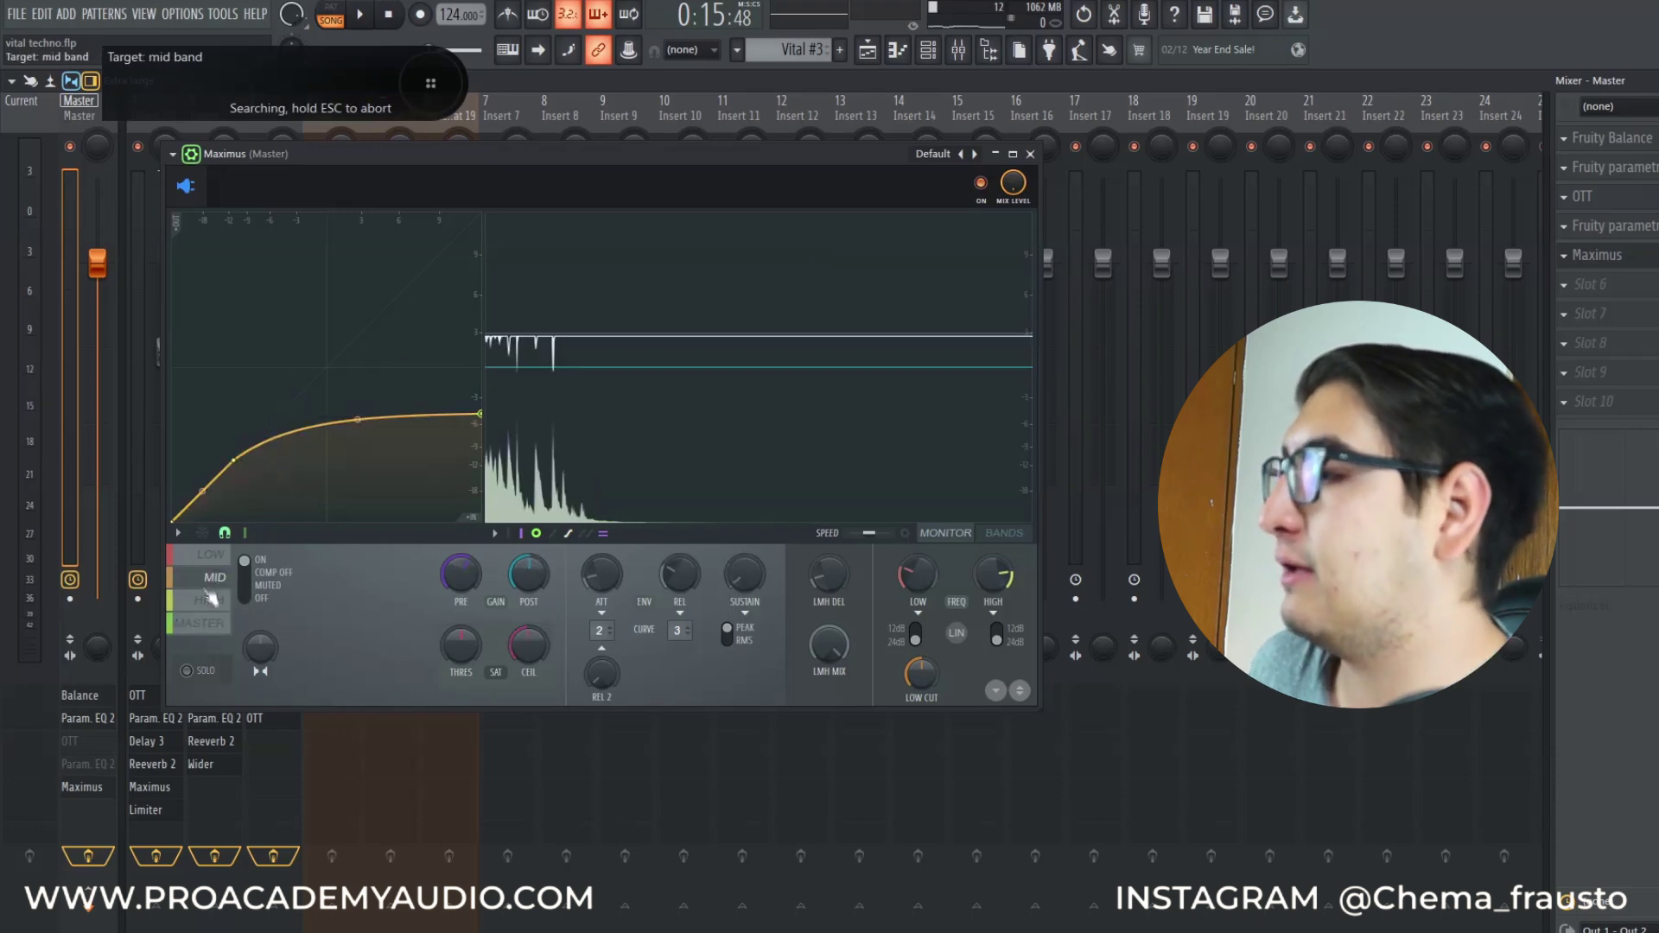
pyautogui.click(214, 579)
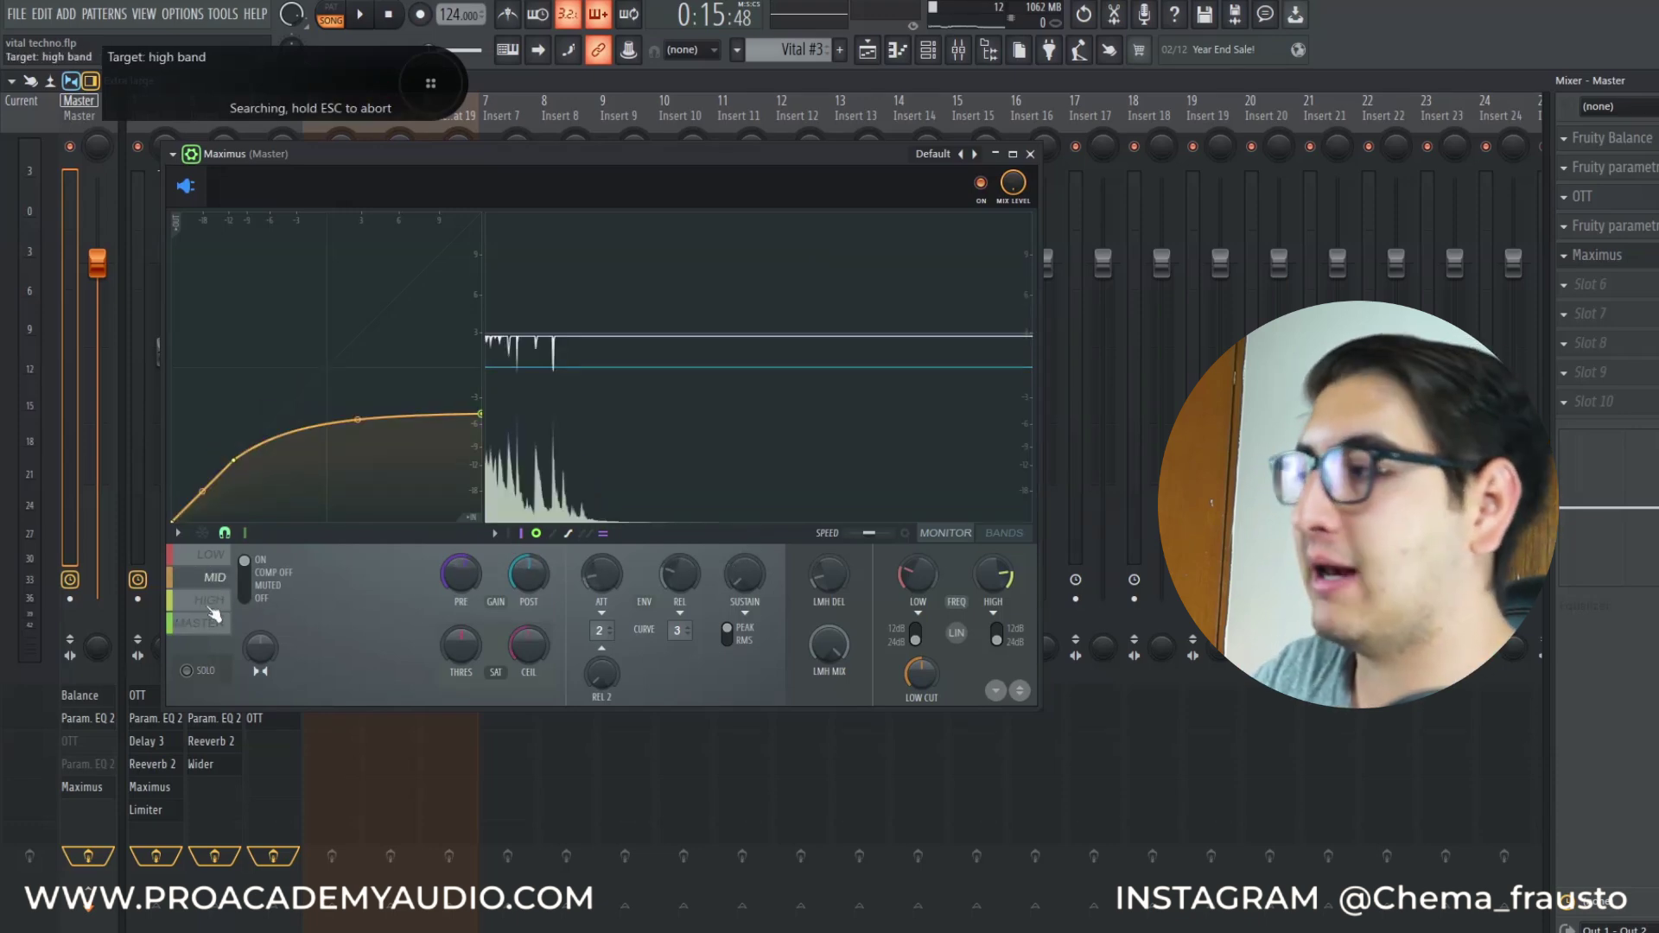
pyautogui.click(216, 624)
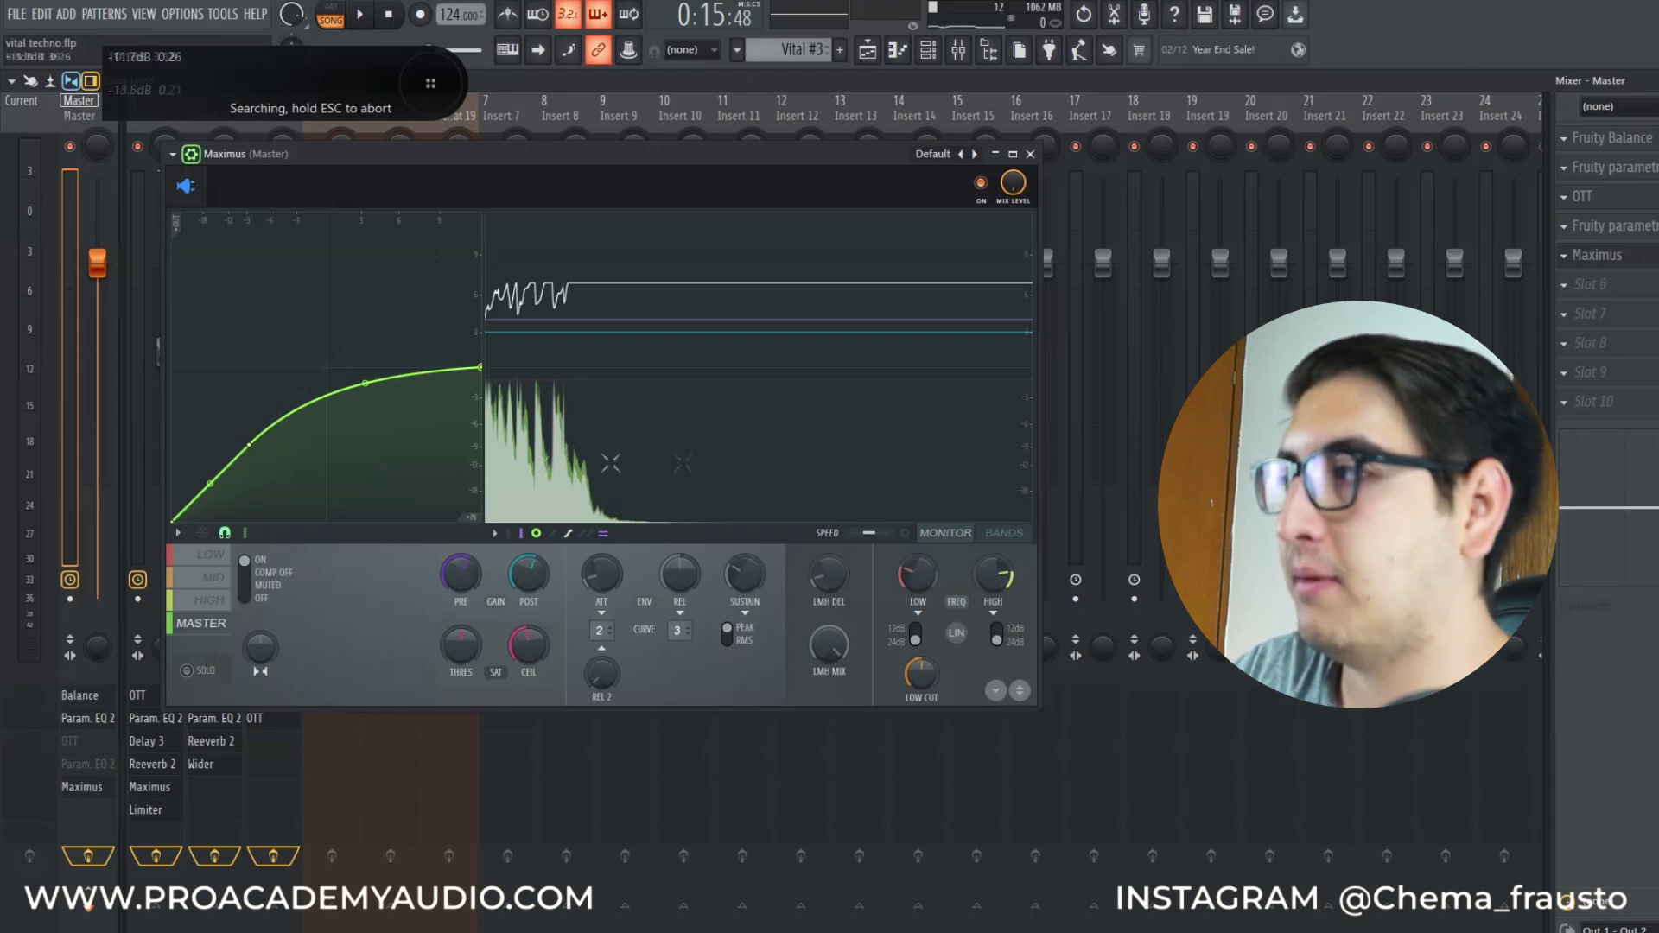